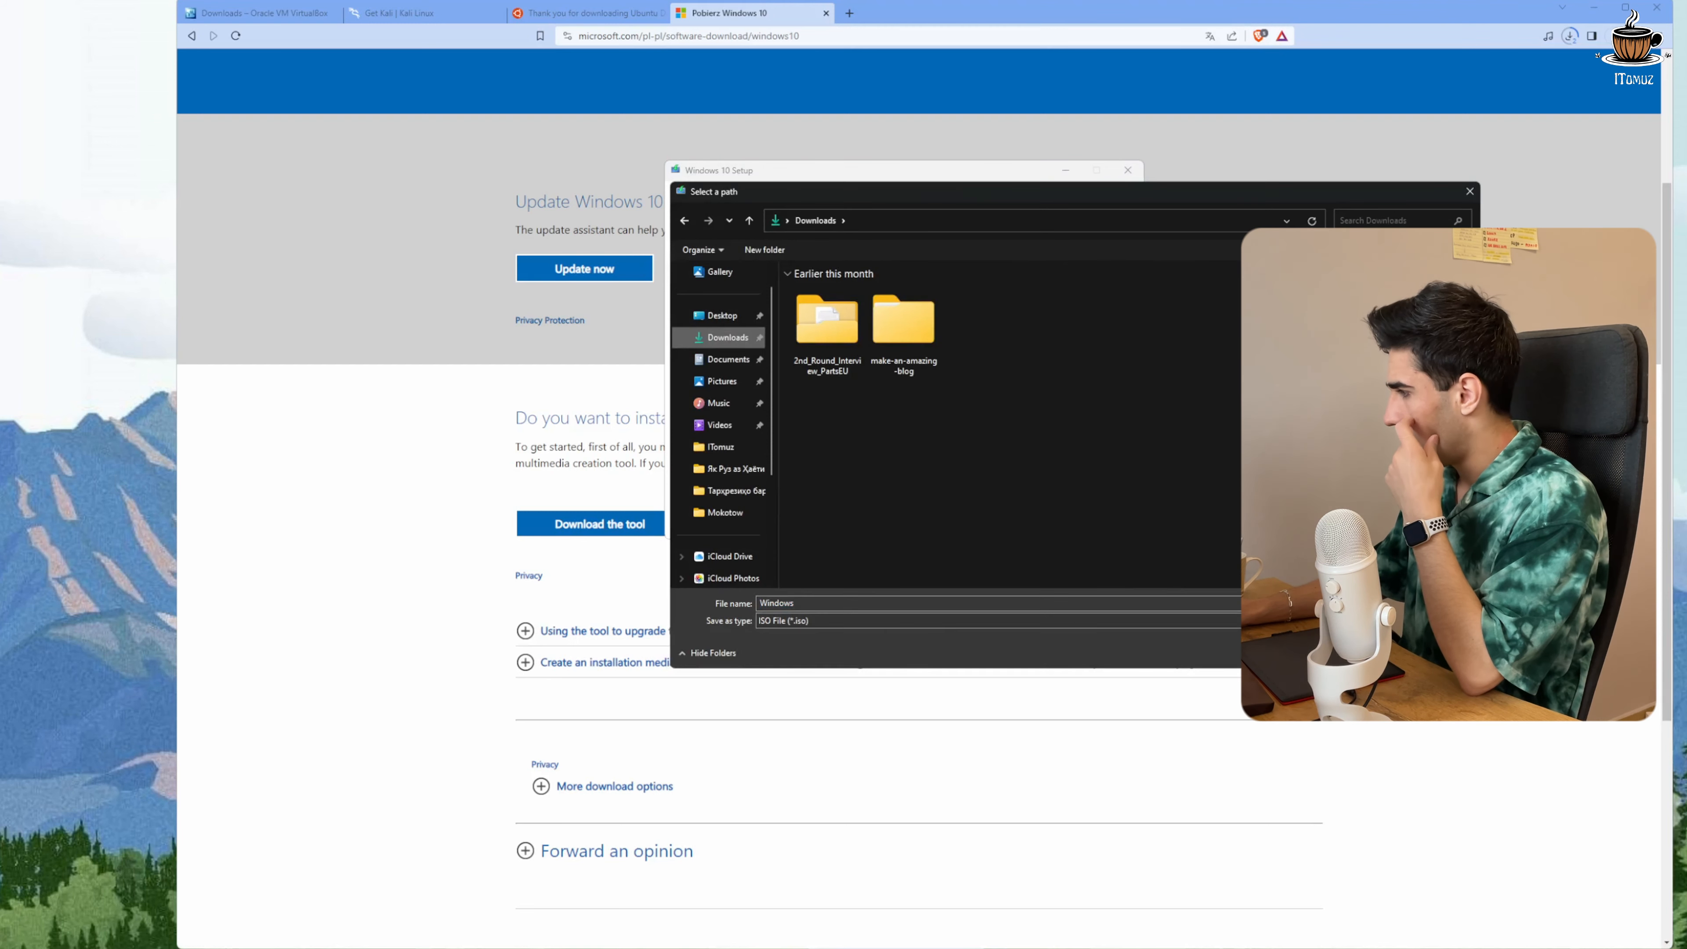
Open the Downloads folder from the browser's recent downloads and run the VirtualBox-7.0.12-159484-Win installer
{"action": "left_click", "coordinate": [1569, 35]}
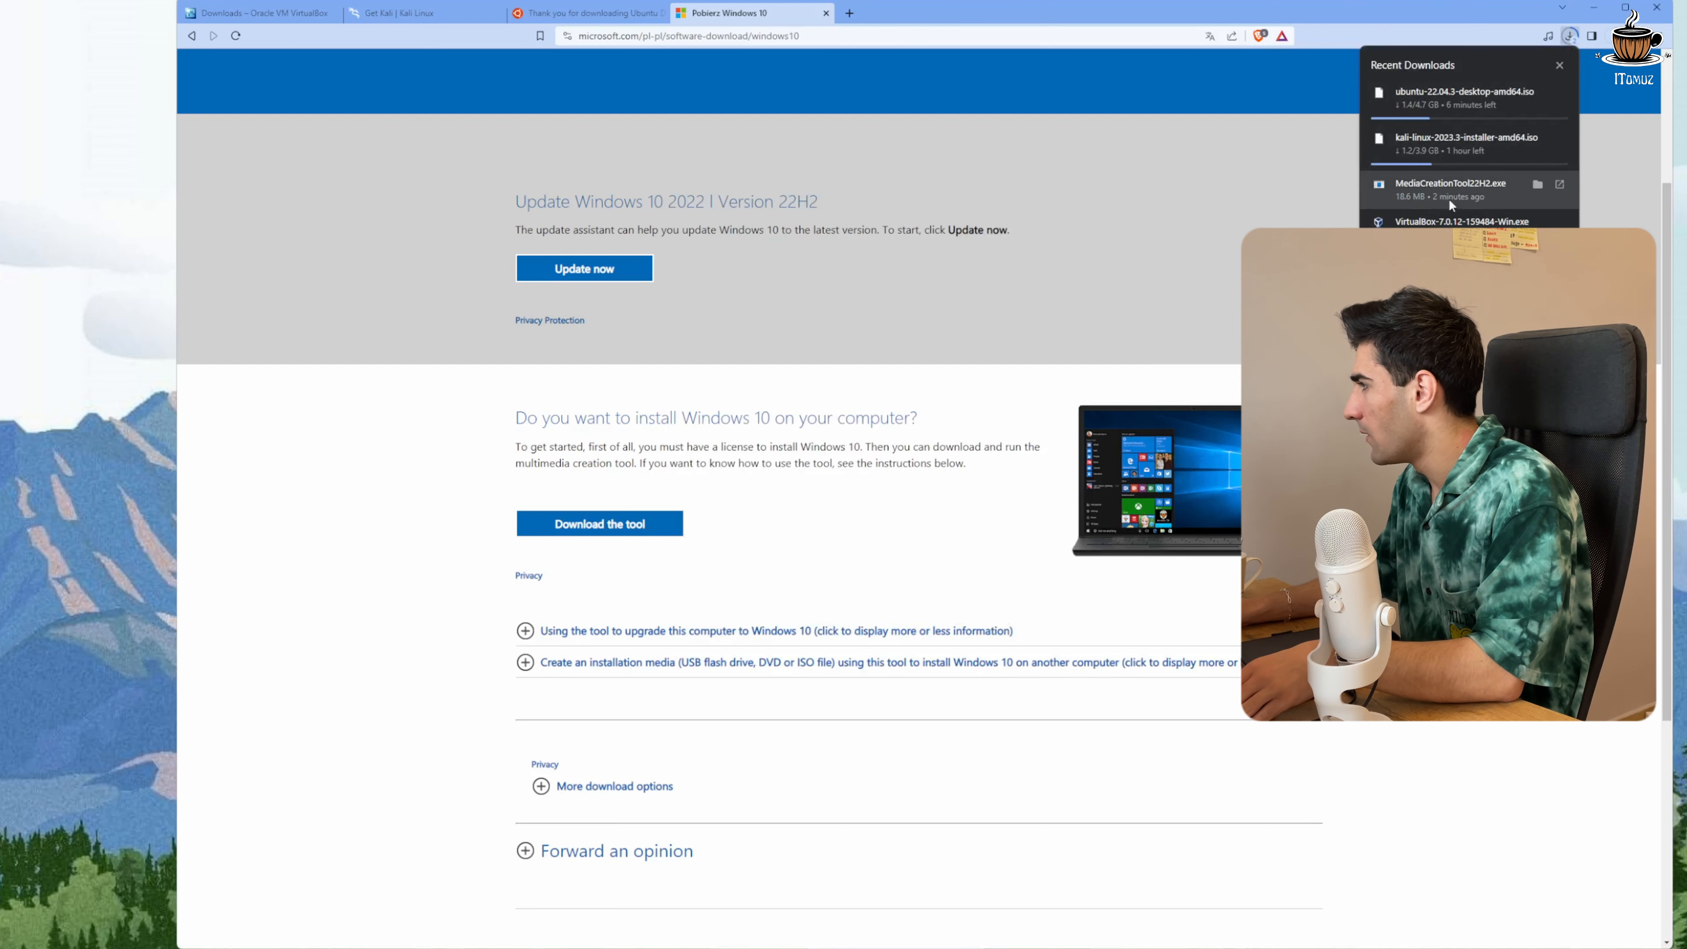
{"action": "left_click", "coordinate": [1540, 186]}
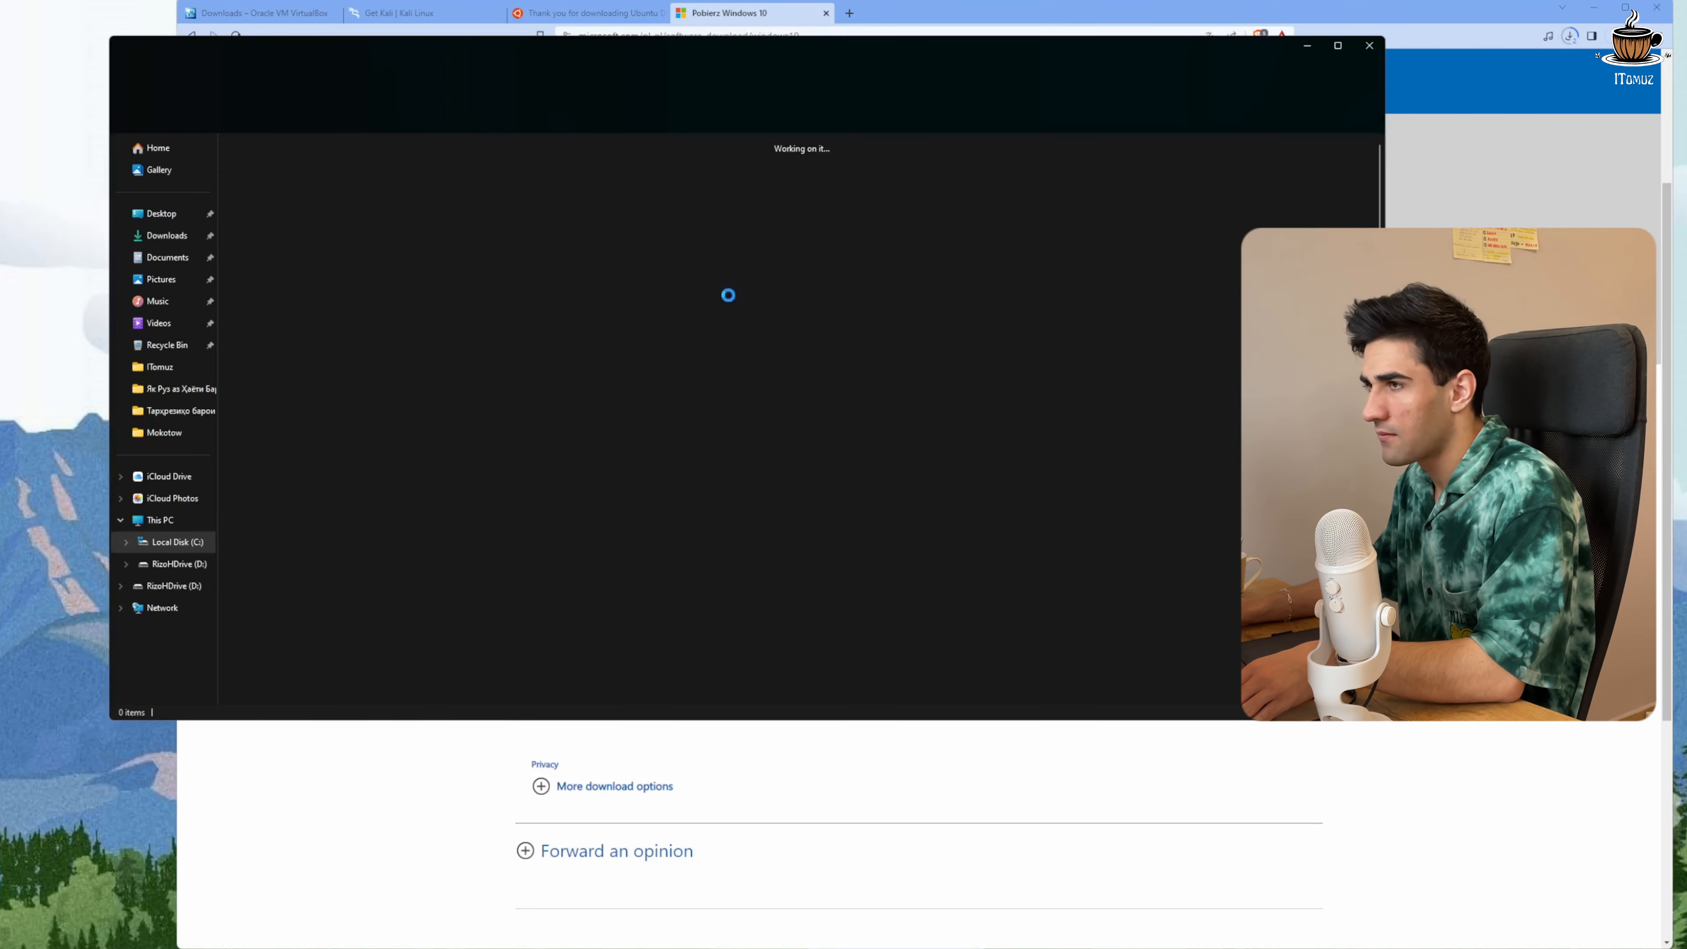
{"action": "left_click", "coordinate": [166, 235]}
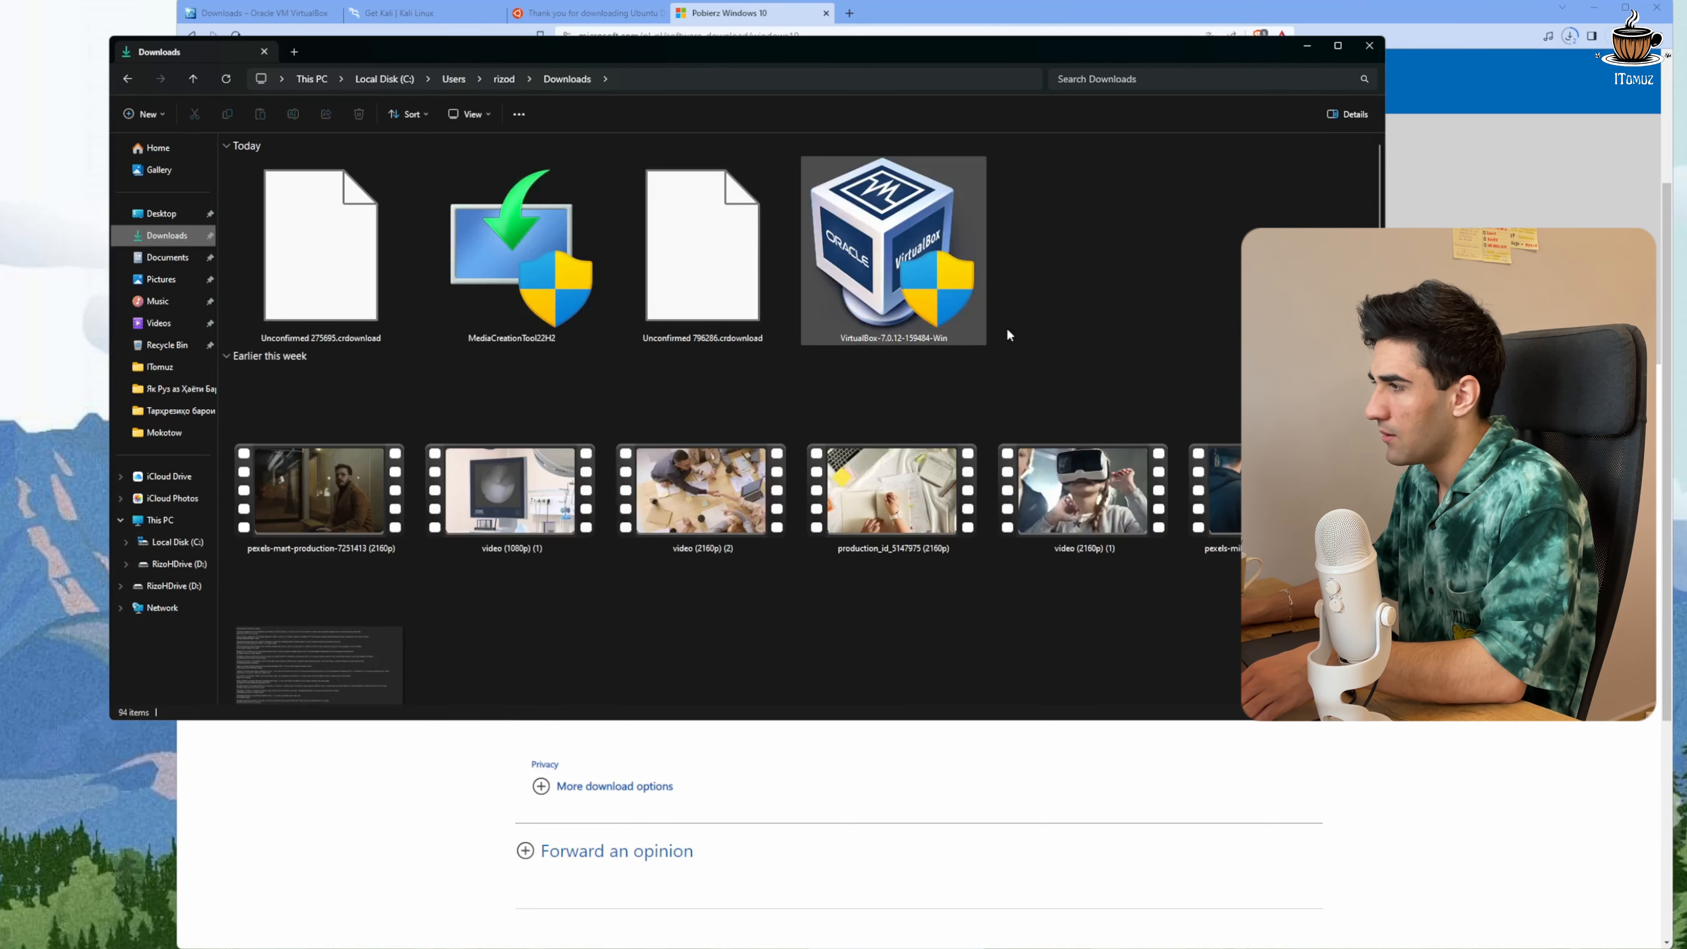
{"action": "left_click", "coordinate": [722, 258]}
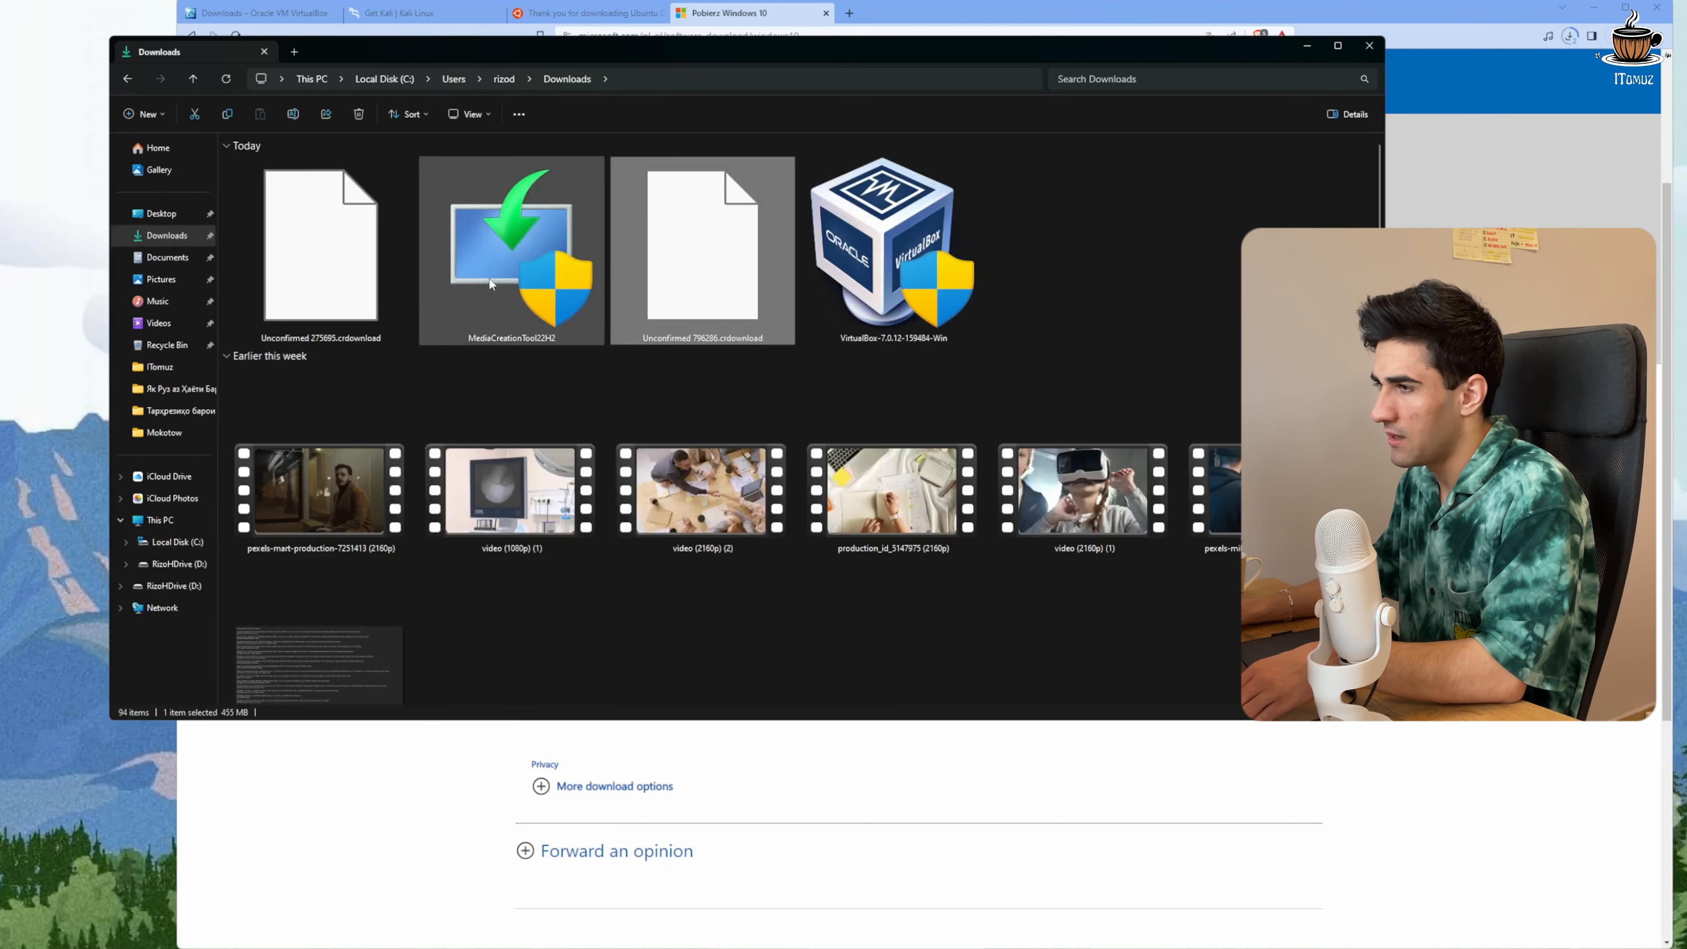
{"action": "left_click", "coordinate": [310, 266]}
{"action": "left_click", "coordinate": [1104, 261]}
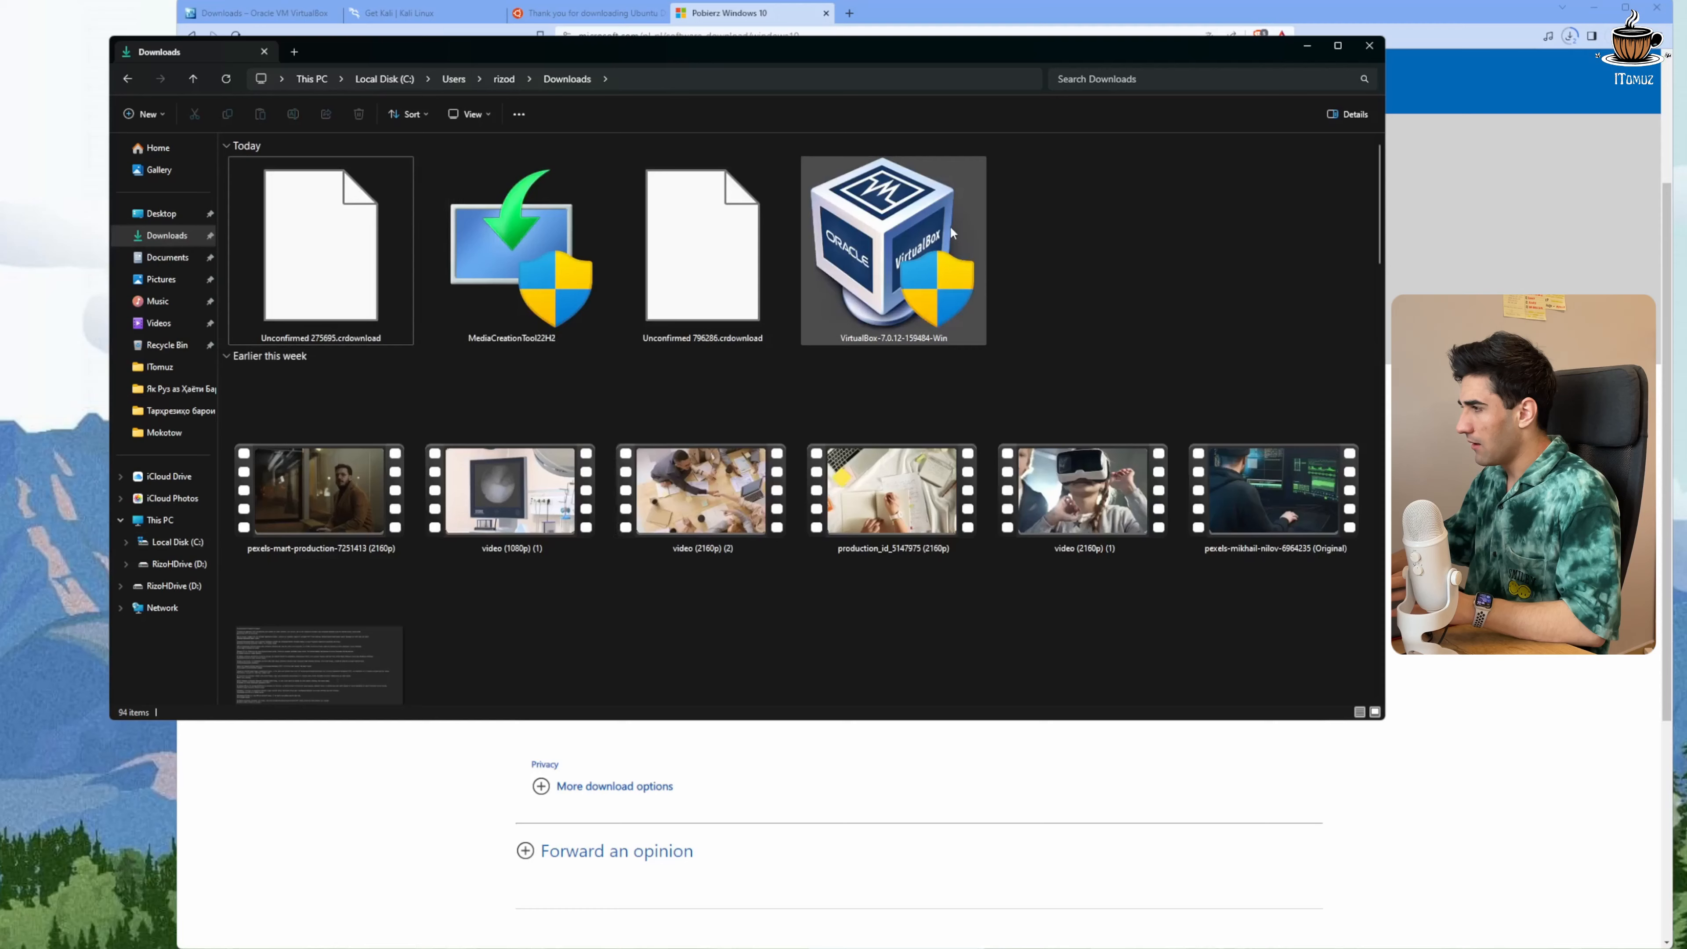
{"action": "double_click", "coordinate": [982, 294]}
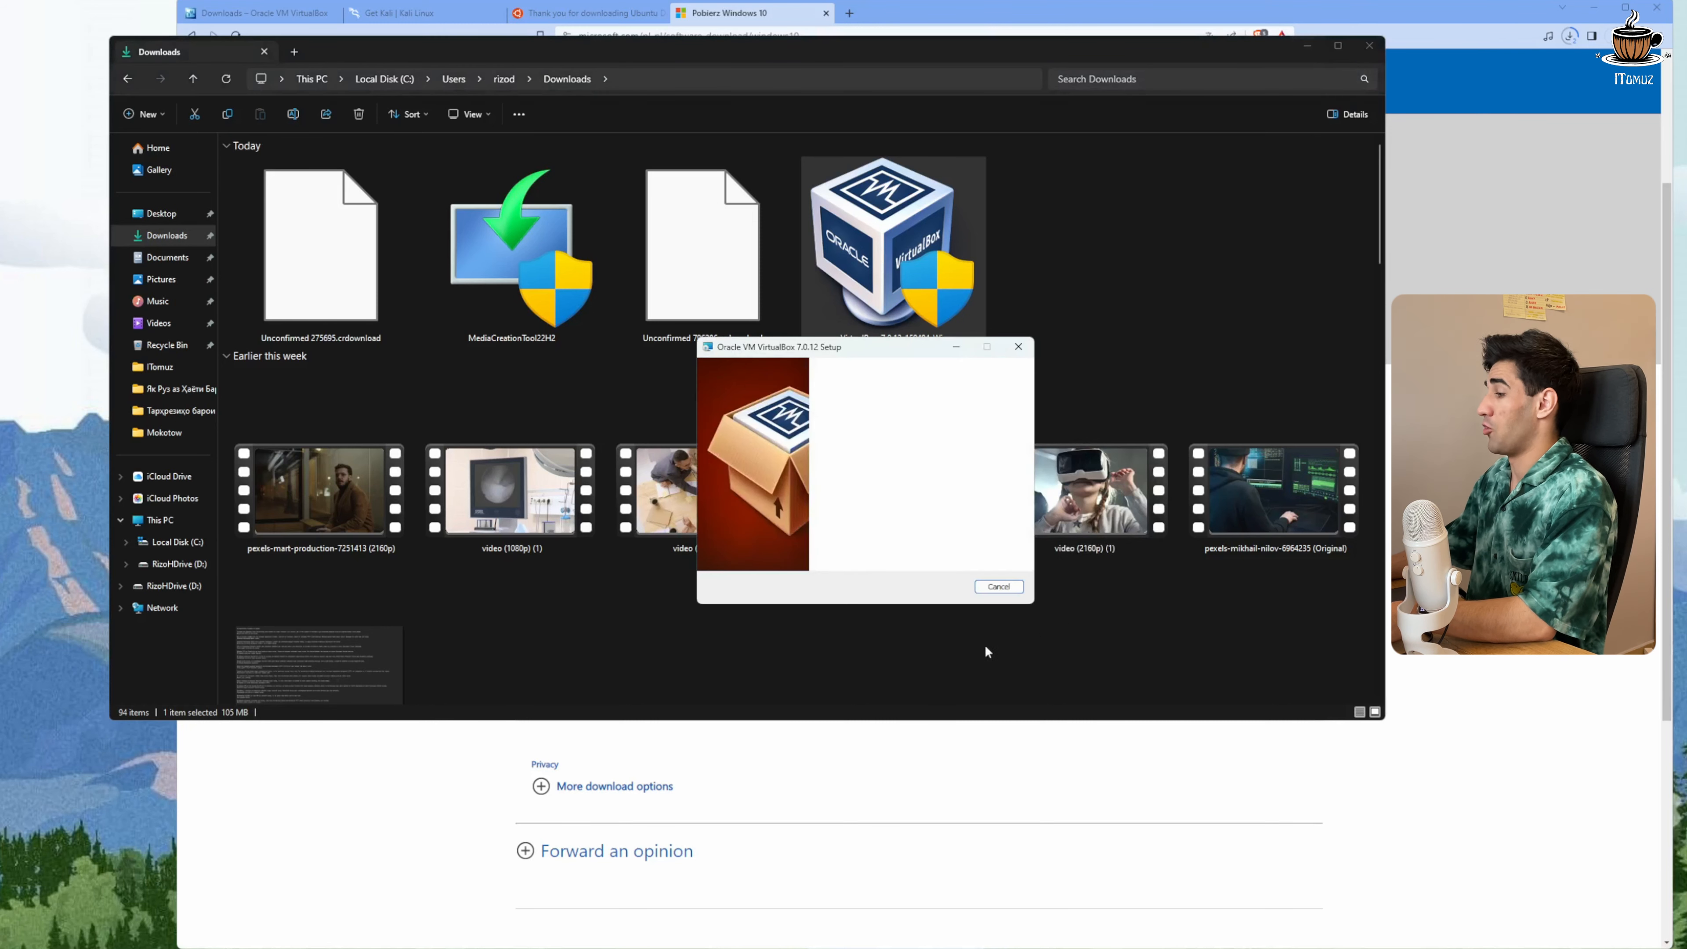
Install Oracle VM VirtualBox 7.0.12 with the default features and location, accepting the network interfaces and missing dependencies prompts
{"action": "left_click", "coordinate": [1306, 45]}
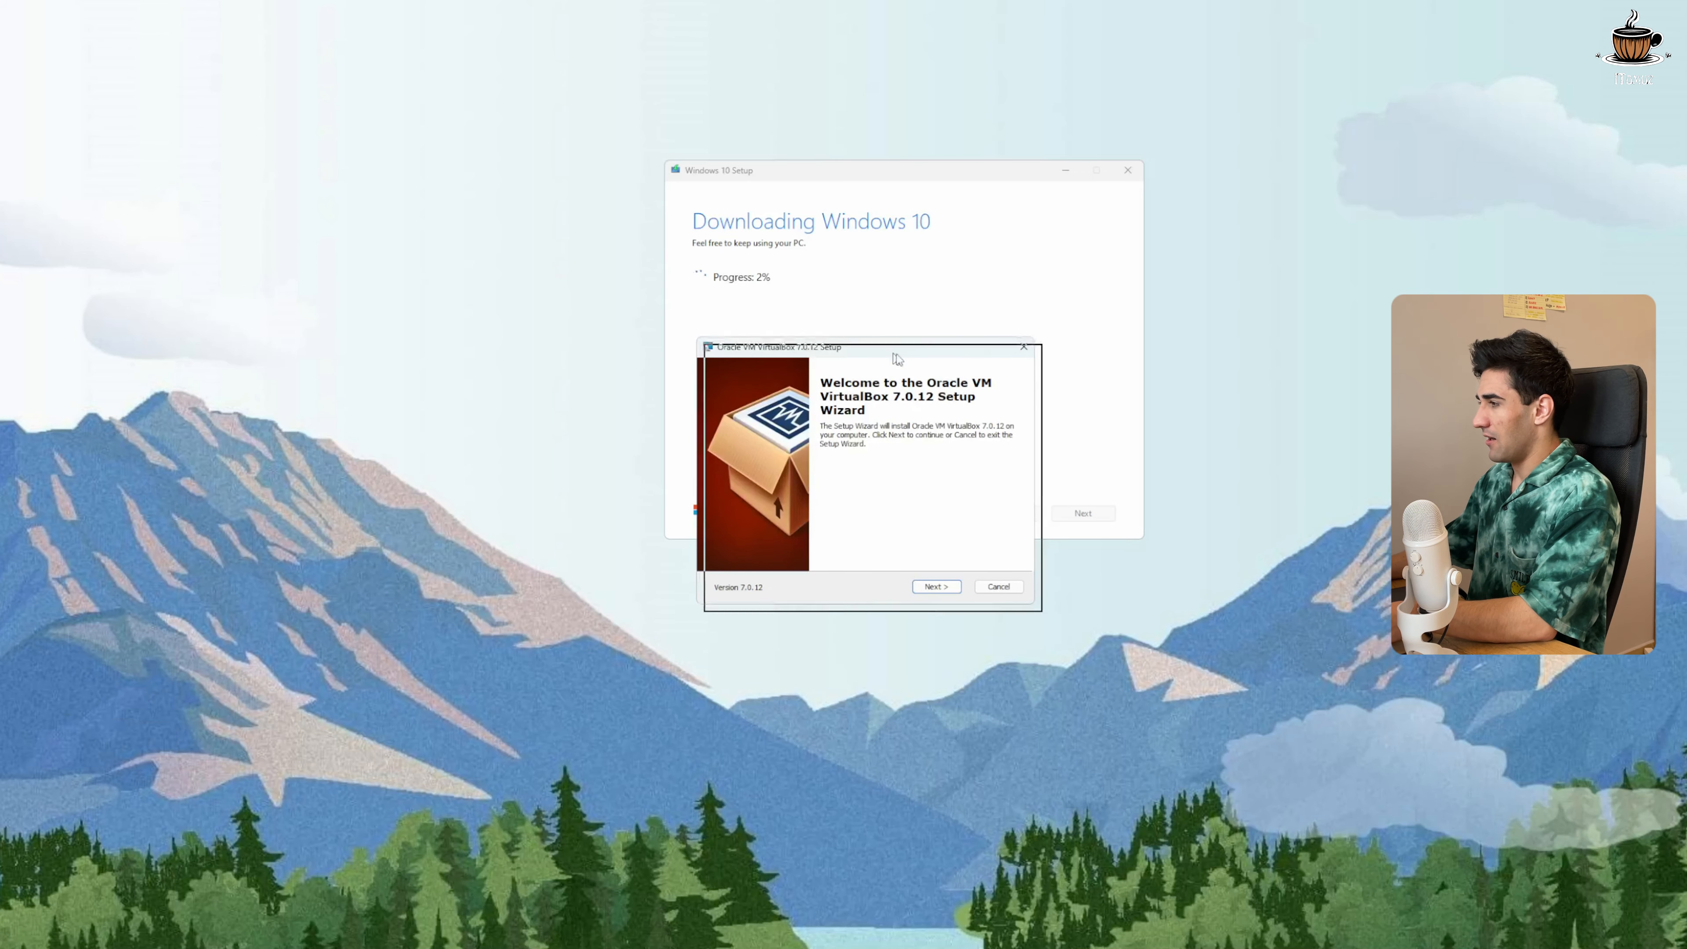
{"action": "left_click_drag", "start_coordinate": [888, 347], "coordinate": [1377, 188]}
{"action": "left_click", "coordinate": [1428, 430]}
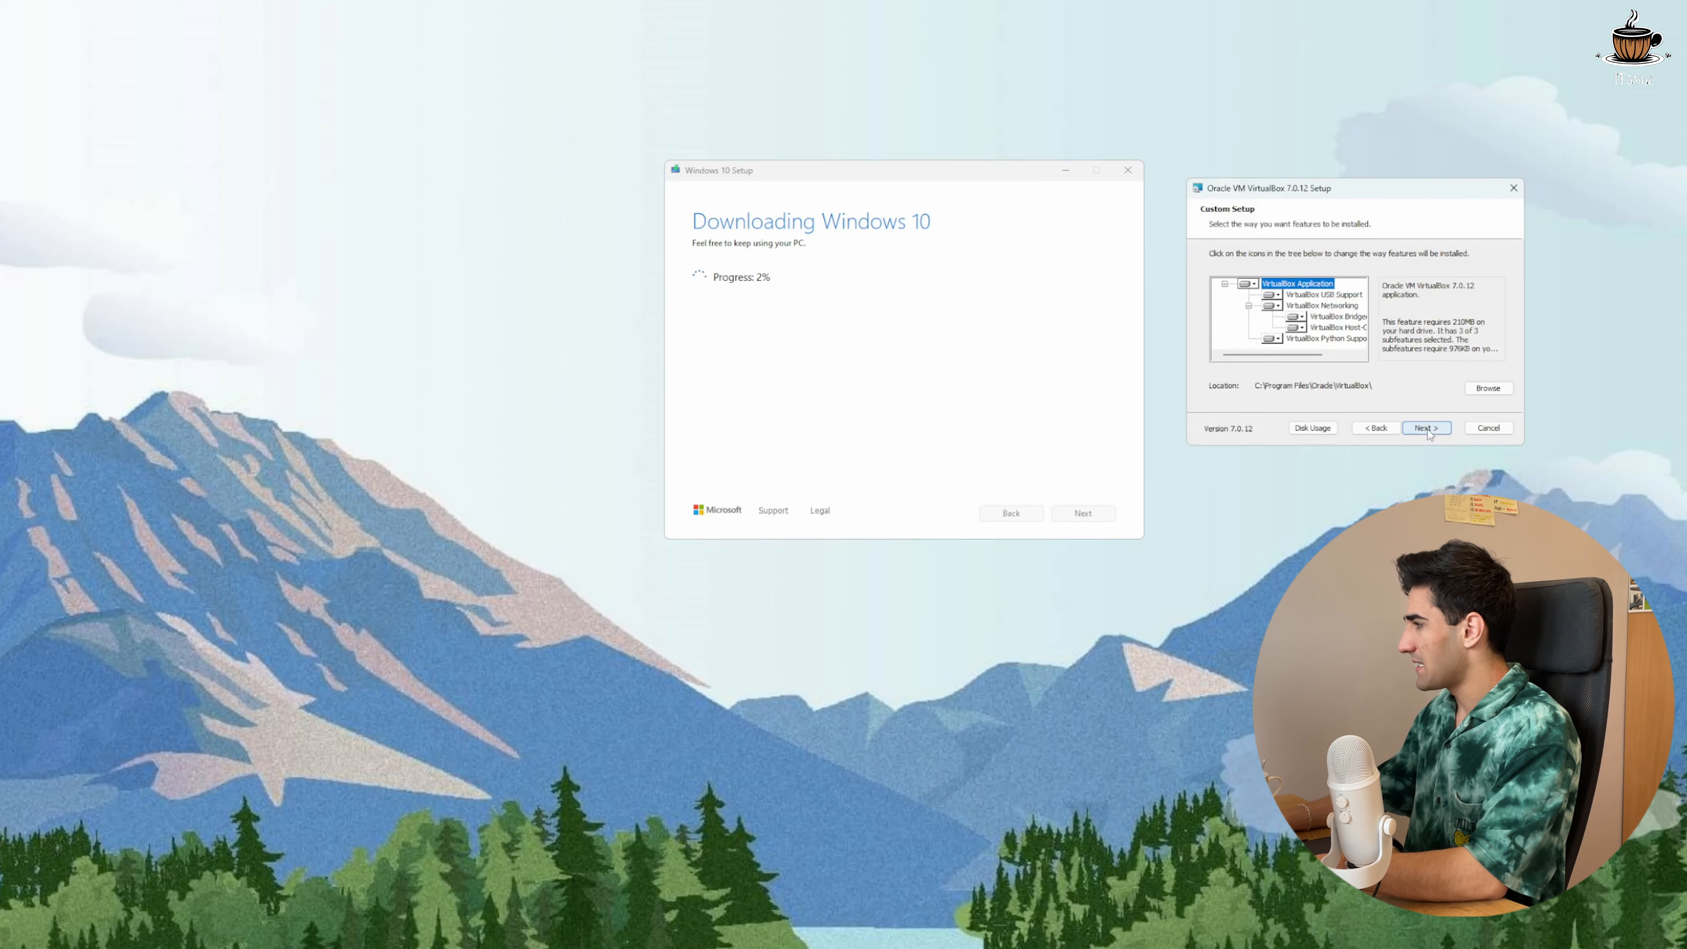
{"action": "left_click", "coordinate": [1427, 430]}
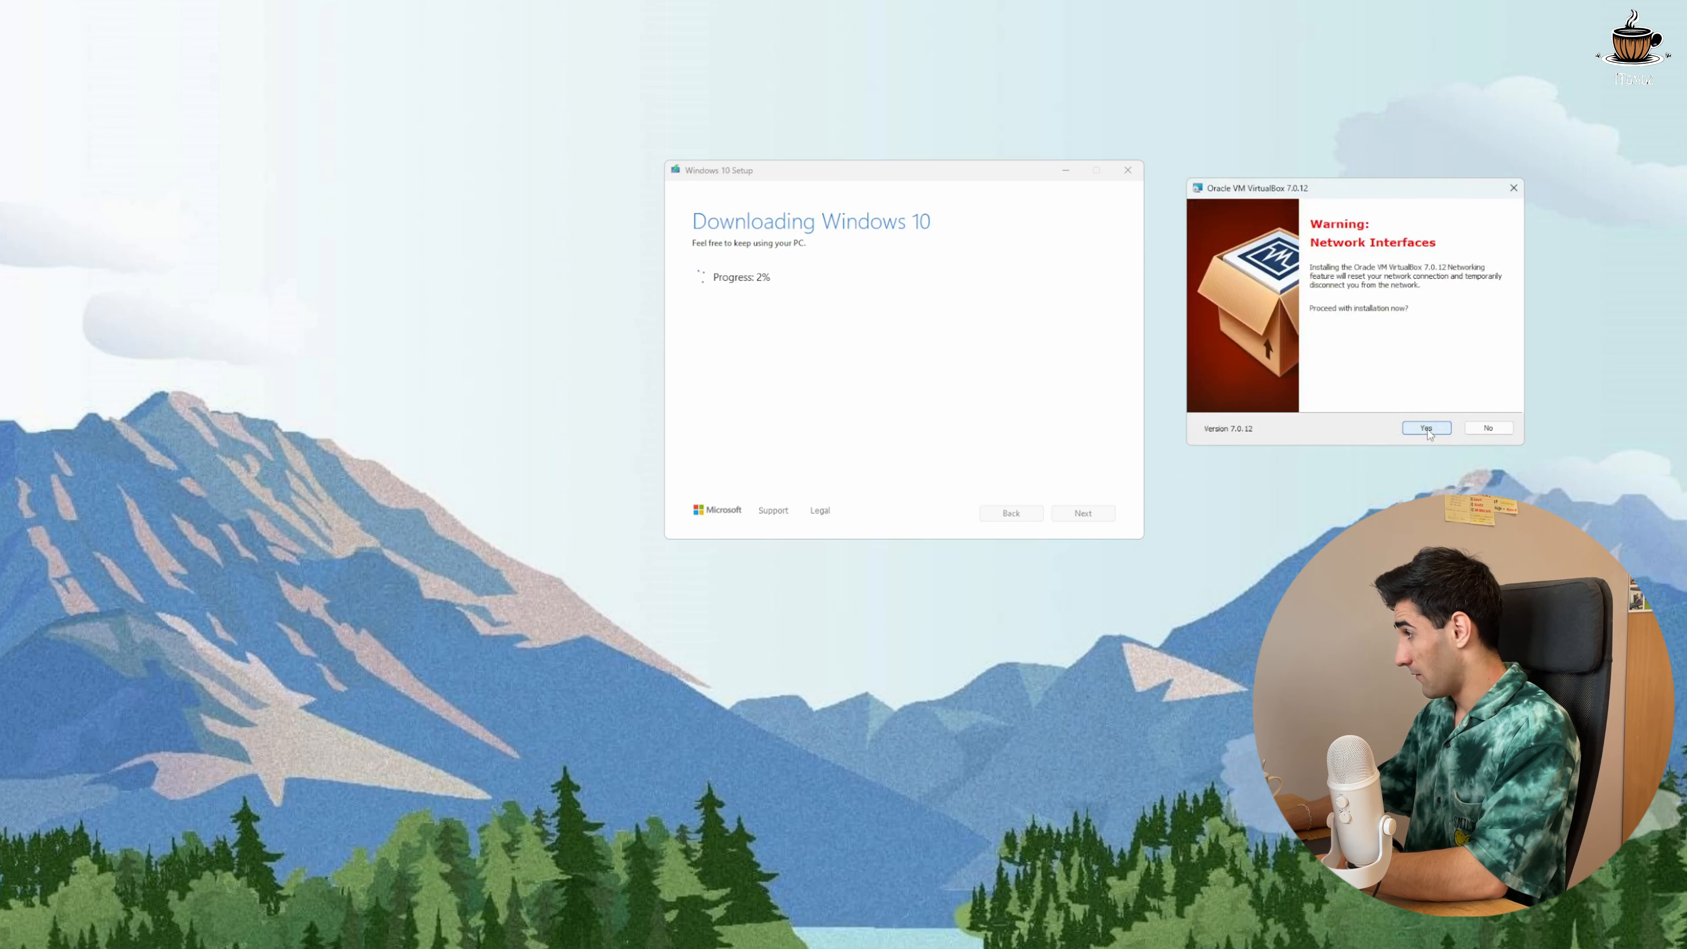
{"action": "left_click", "coordinate": [1427, 430]}
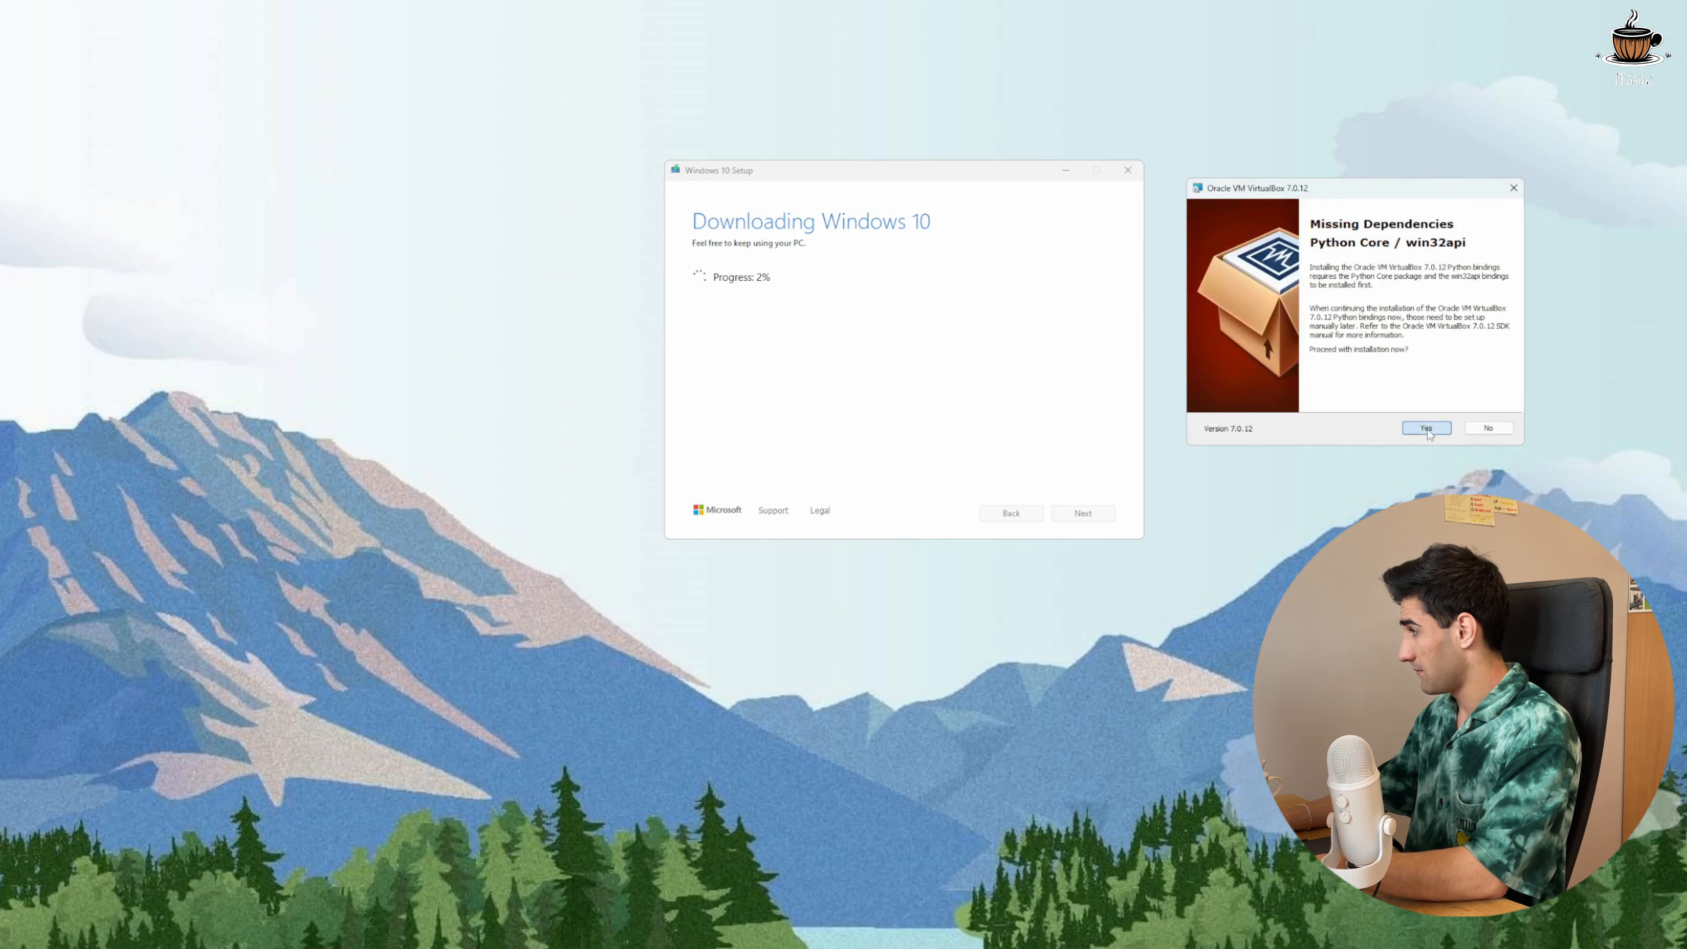
{"action": "left_click", "coordinate": [1428, 430]}
{"action": "left_click", "coordinate": [1428, 430]}
{"action": "left_click_drag", "start_coordinate": [1322, 197], "coordinate": [1321, 170]}
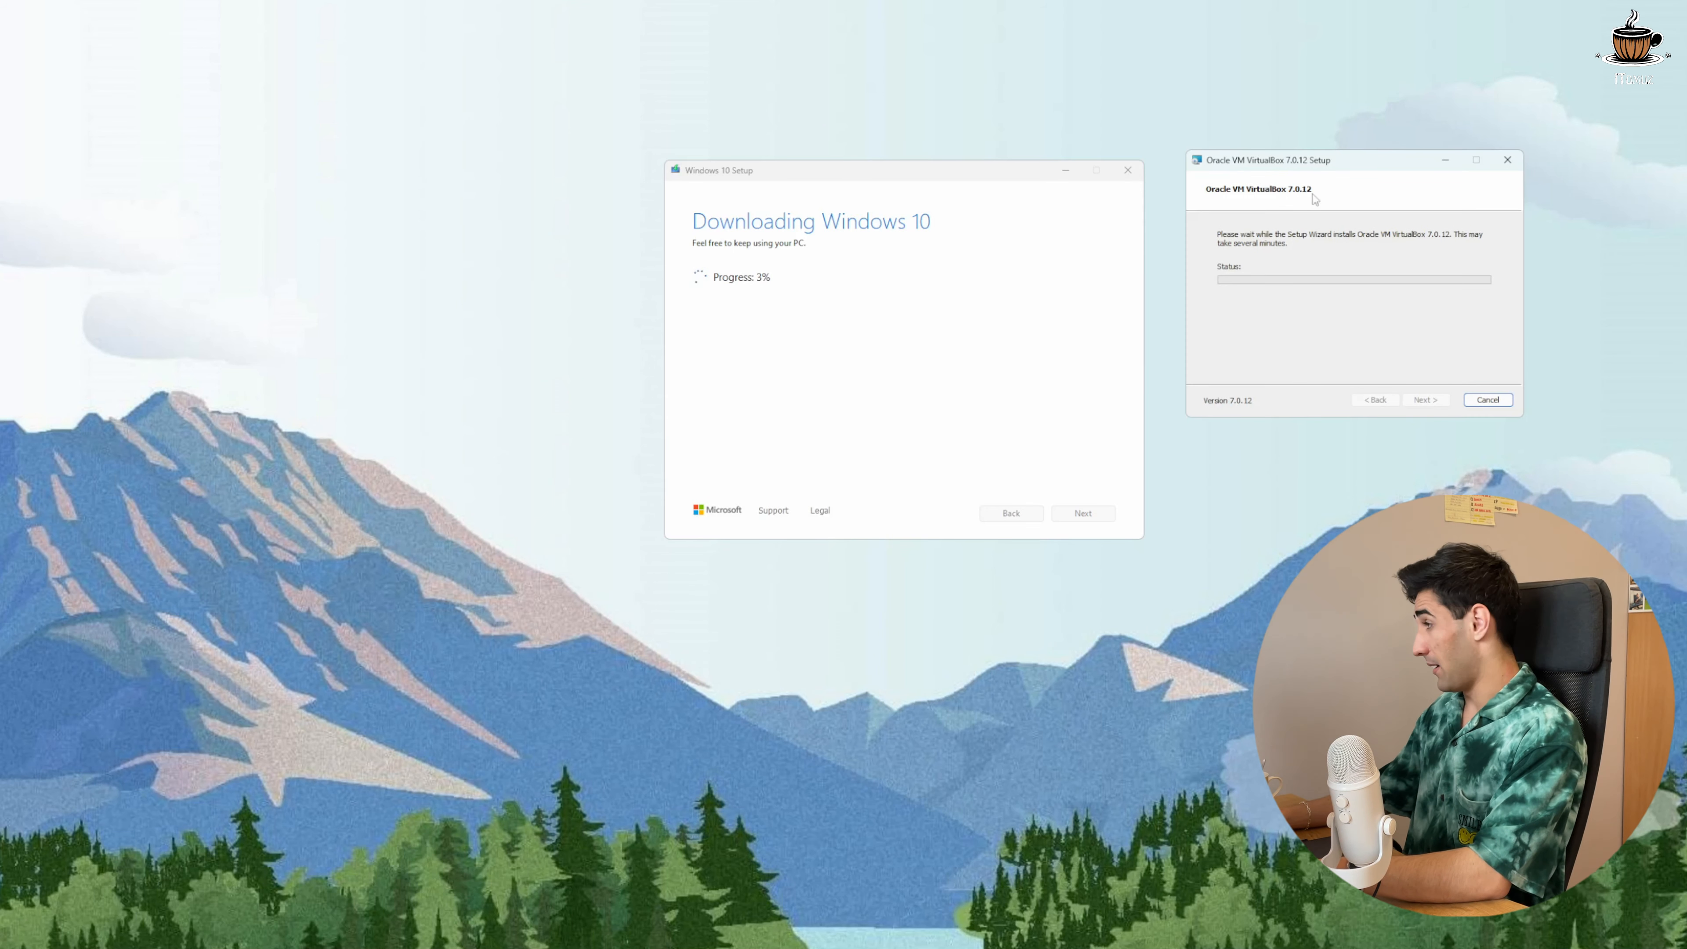
{"action": "left_click_drag", "start_coordinate": [895, 172], "coordinate": [271, 92]}
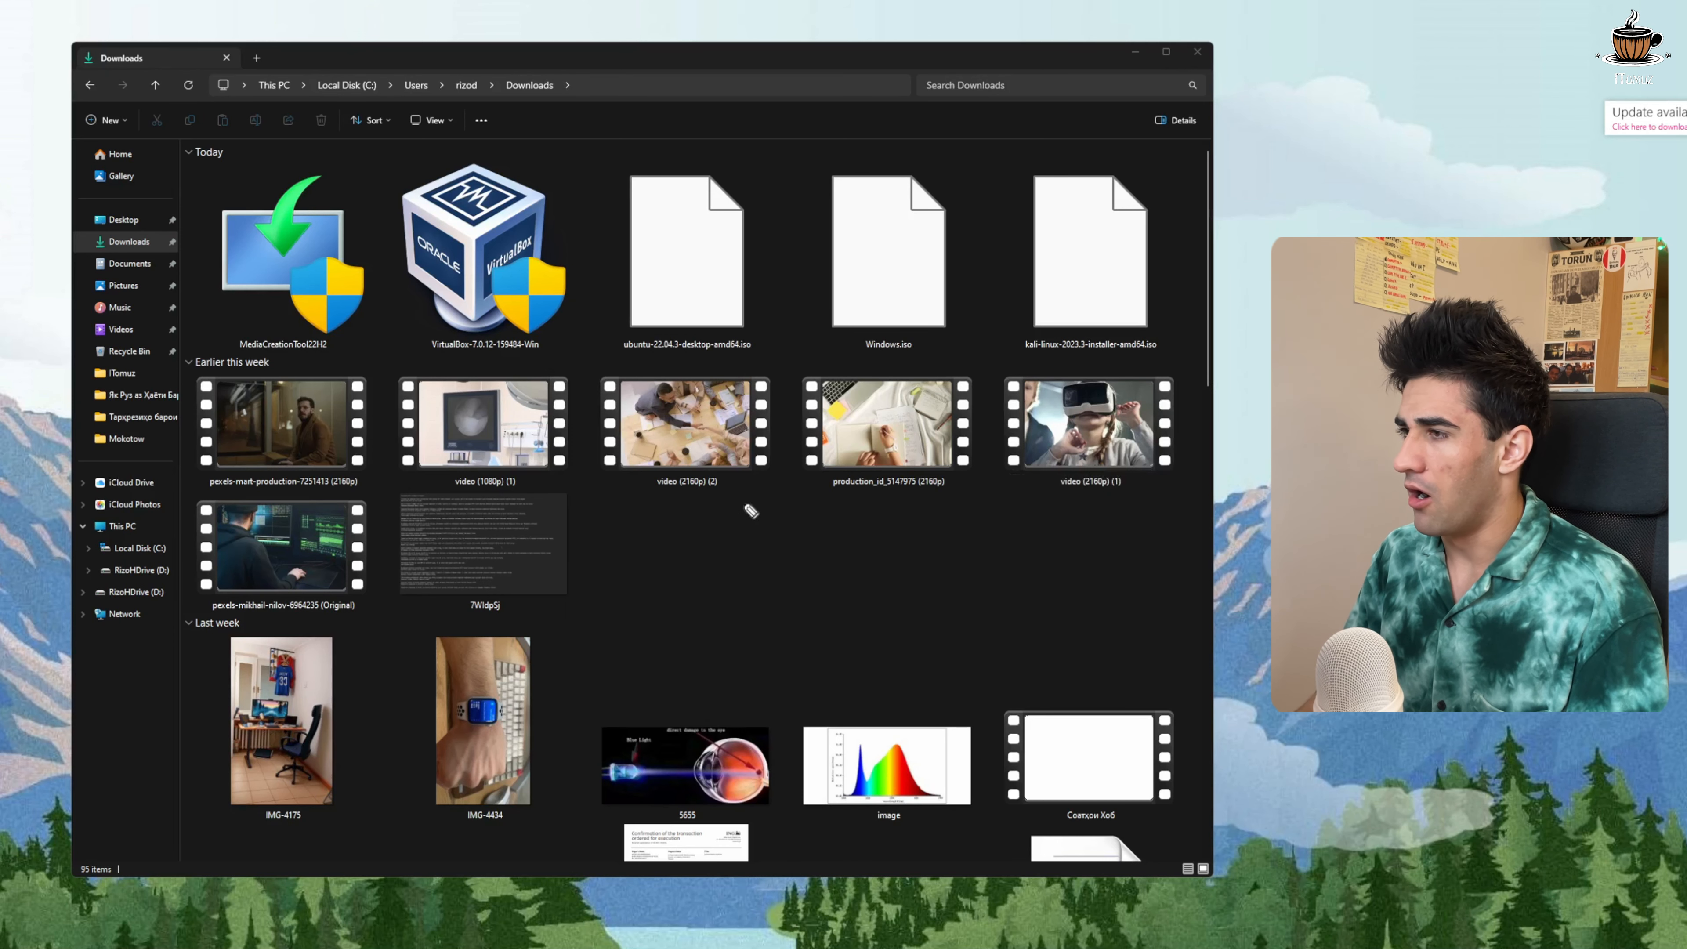
Mark the MediaCreationTool22H2 file and the Ubuntu, Windows and Kali Linux ISO files with pen annotations and erase them
{"action": "left_click_drag", "start_coordinate": [674, 394], "coordinate": [695, 673]}
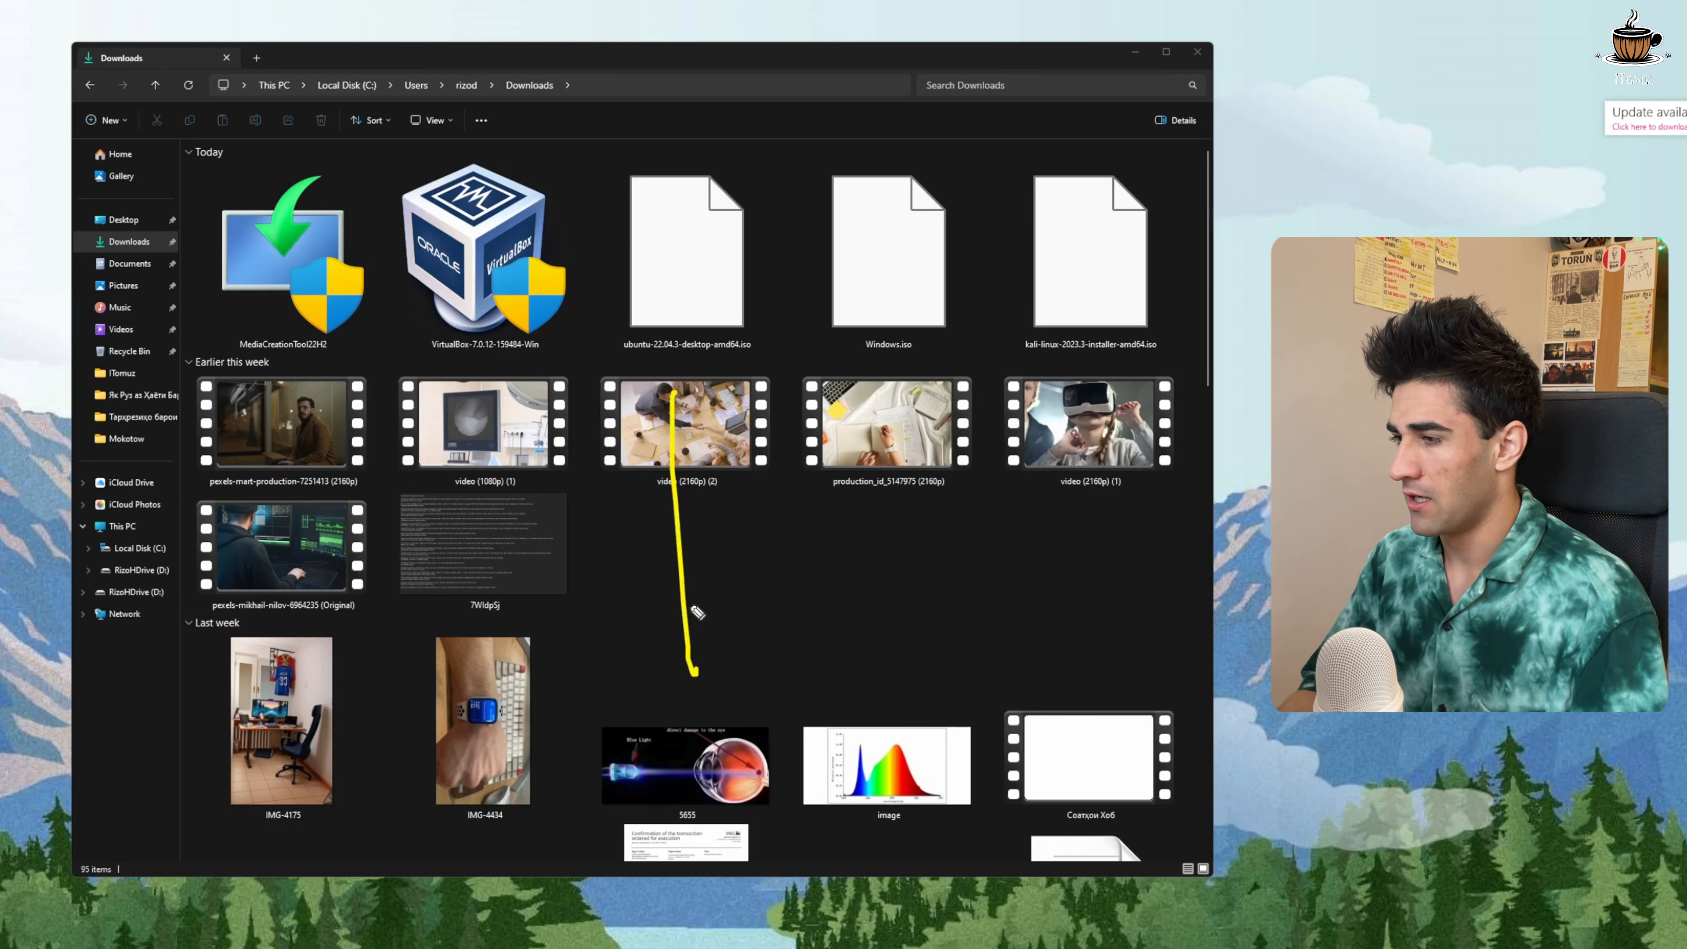
{"action": "mouse_move", "coordinate": [673, 395]}
{"action": "left_mouse_down"}
{"action": "mouse_move", "coordinate": [628, 540]}
{"action": "mouse_move", "coordinate": [774, 555]}
{"action": "left_mouse_up"}
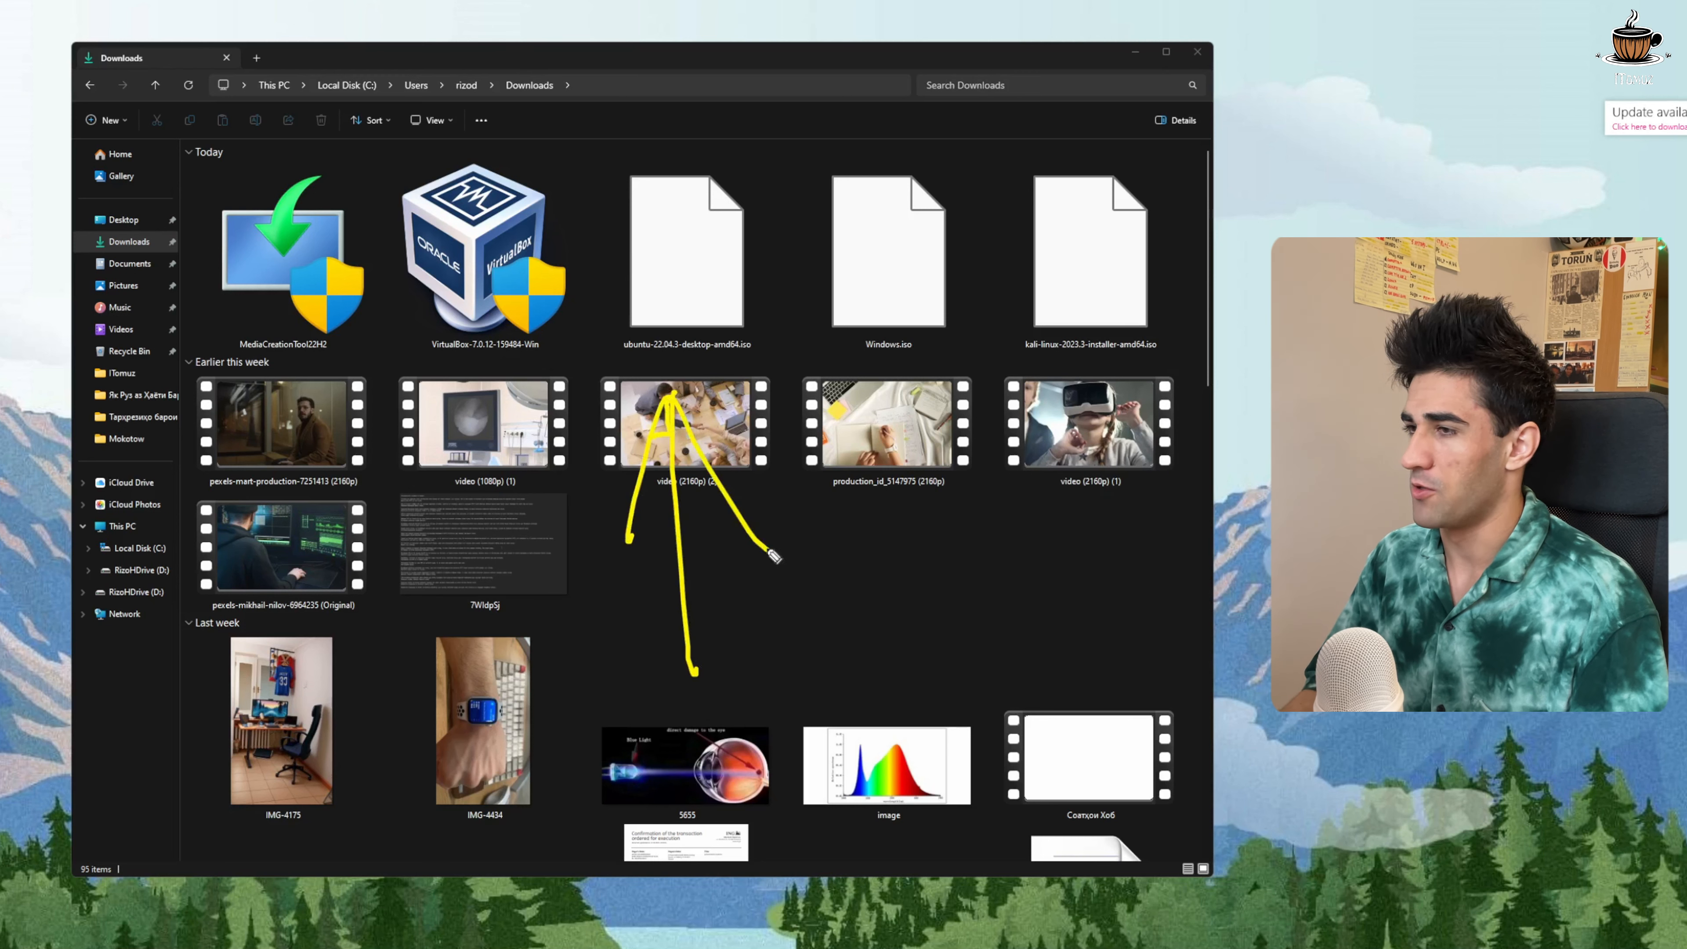
{"action": "mouse_move", "coordinate": [208, 314]}
{"action": "left_mouse_down"}
{"action": "mouse_move", "coordinate": [215, 337]}
{"action": "mouse_move", "coordinate": [297, 345]}
{"action": "mouse_move", "coordinate": [179, 412]}
{"action": "left_mouse_up"}
{"action": "left_click_drag", "start_coordinate": [171, 337], "coordinate": [349, 403]}
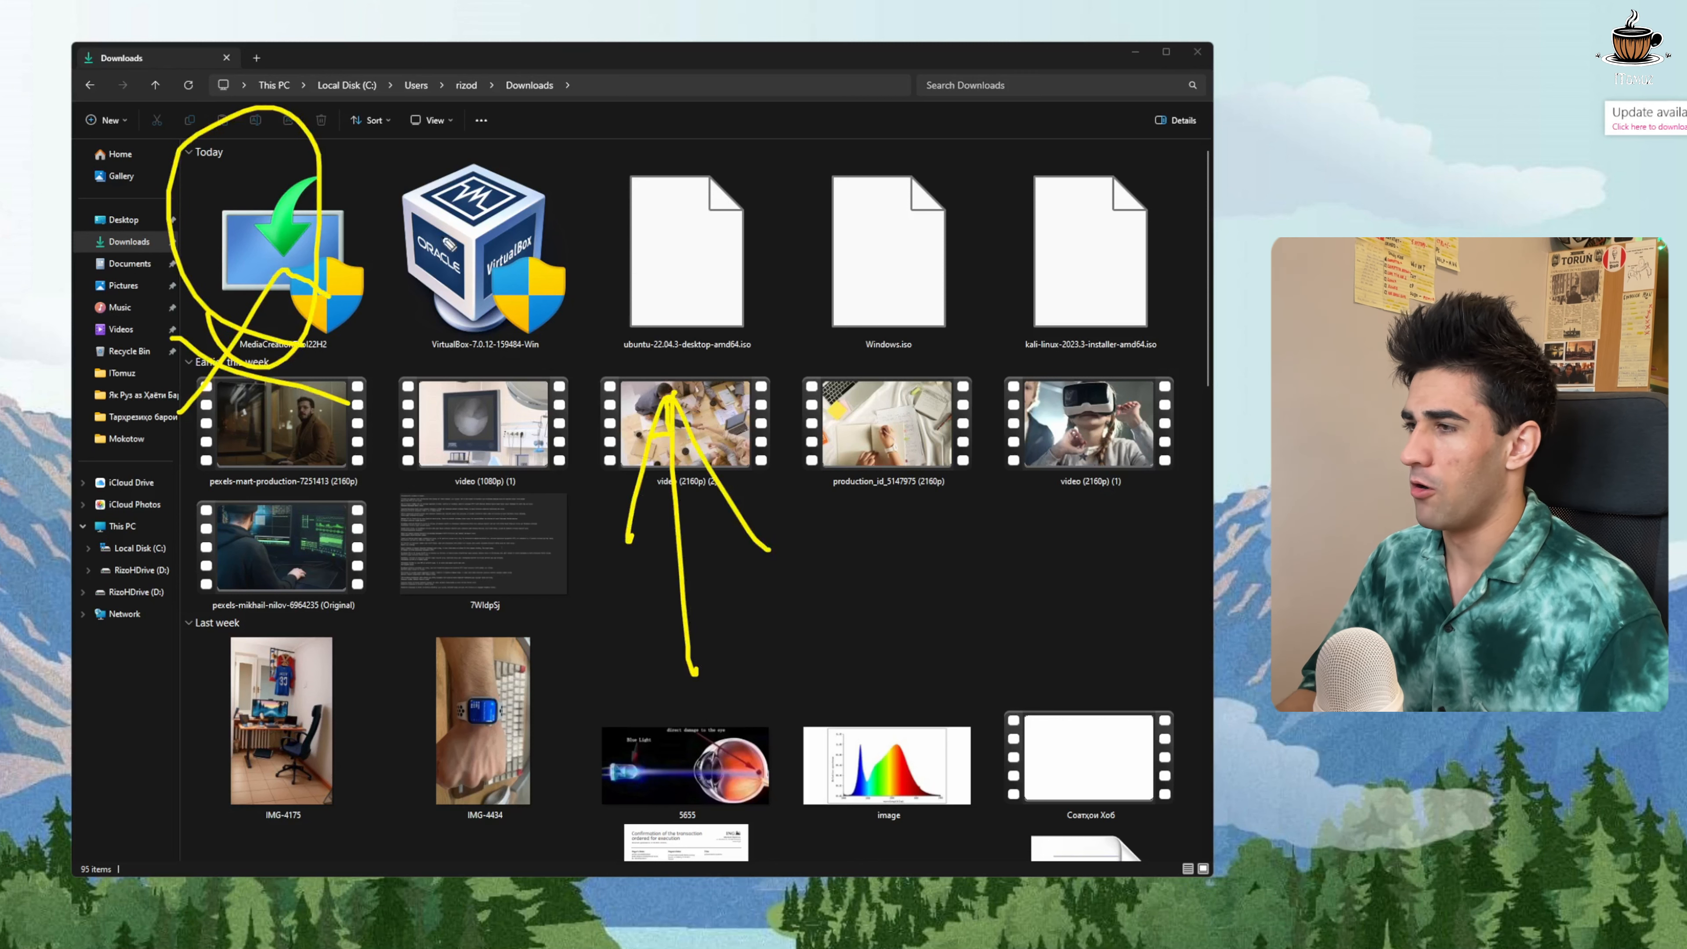
{"action": "left_click_drag", "start_coordinate": [778, 130], "coordinate": [744, 166]}
{"action": "left_click_drag", "start_coordinate": [782, 147], "coordinate": [745, 166]}
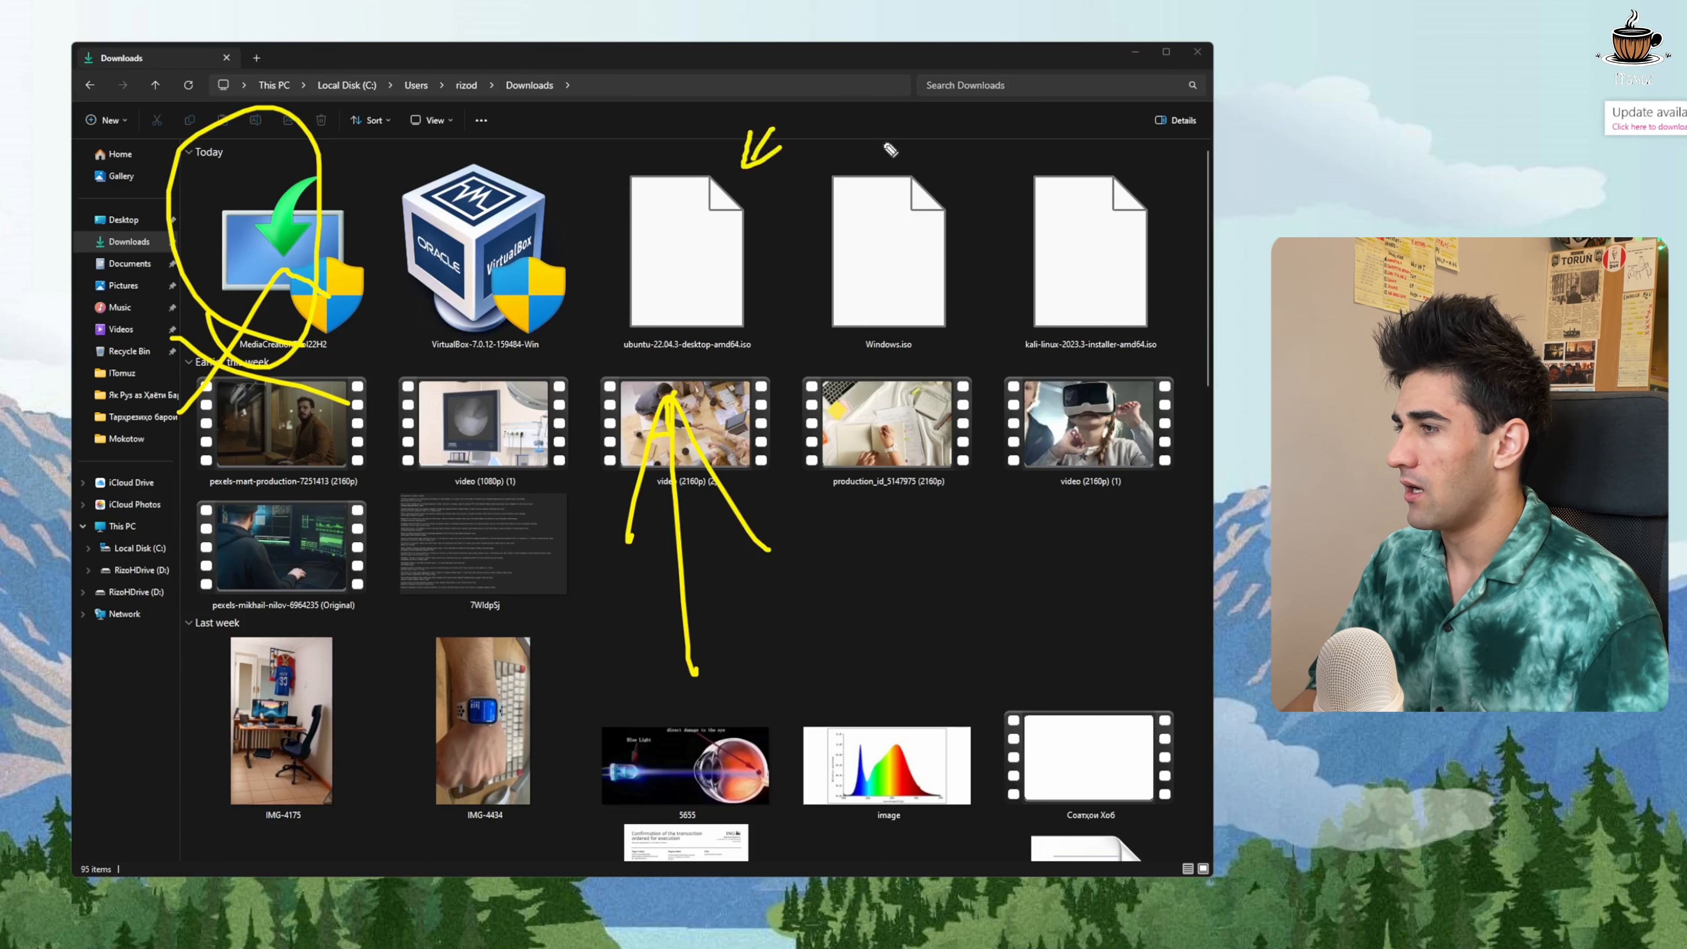
{"action": "mouse_move", "coordinate": [924, 115]}
{"action": "left_mouse_down"}
{"action": "mouse_move", "coordinate": [903, 158]}
{"action": "mouse_move", "coordinate": [918, 155]}
{"action": "left_mouse_up"}
{"action": "mouse_move", "coordinate": [1048, 120]}
{"action": "left_mouse_down"}
{"action": "mouse_move", "coordinate": [1047, 168]}
{"action": "mouse_move", "coordinate": [1068, 148]}
{"action": "left_mouse_up"}
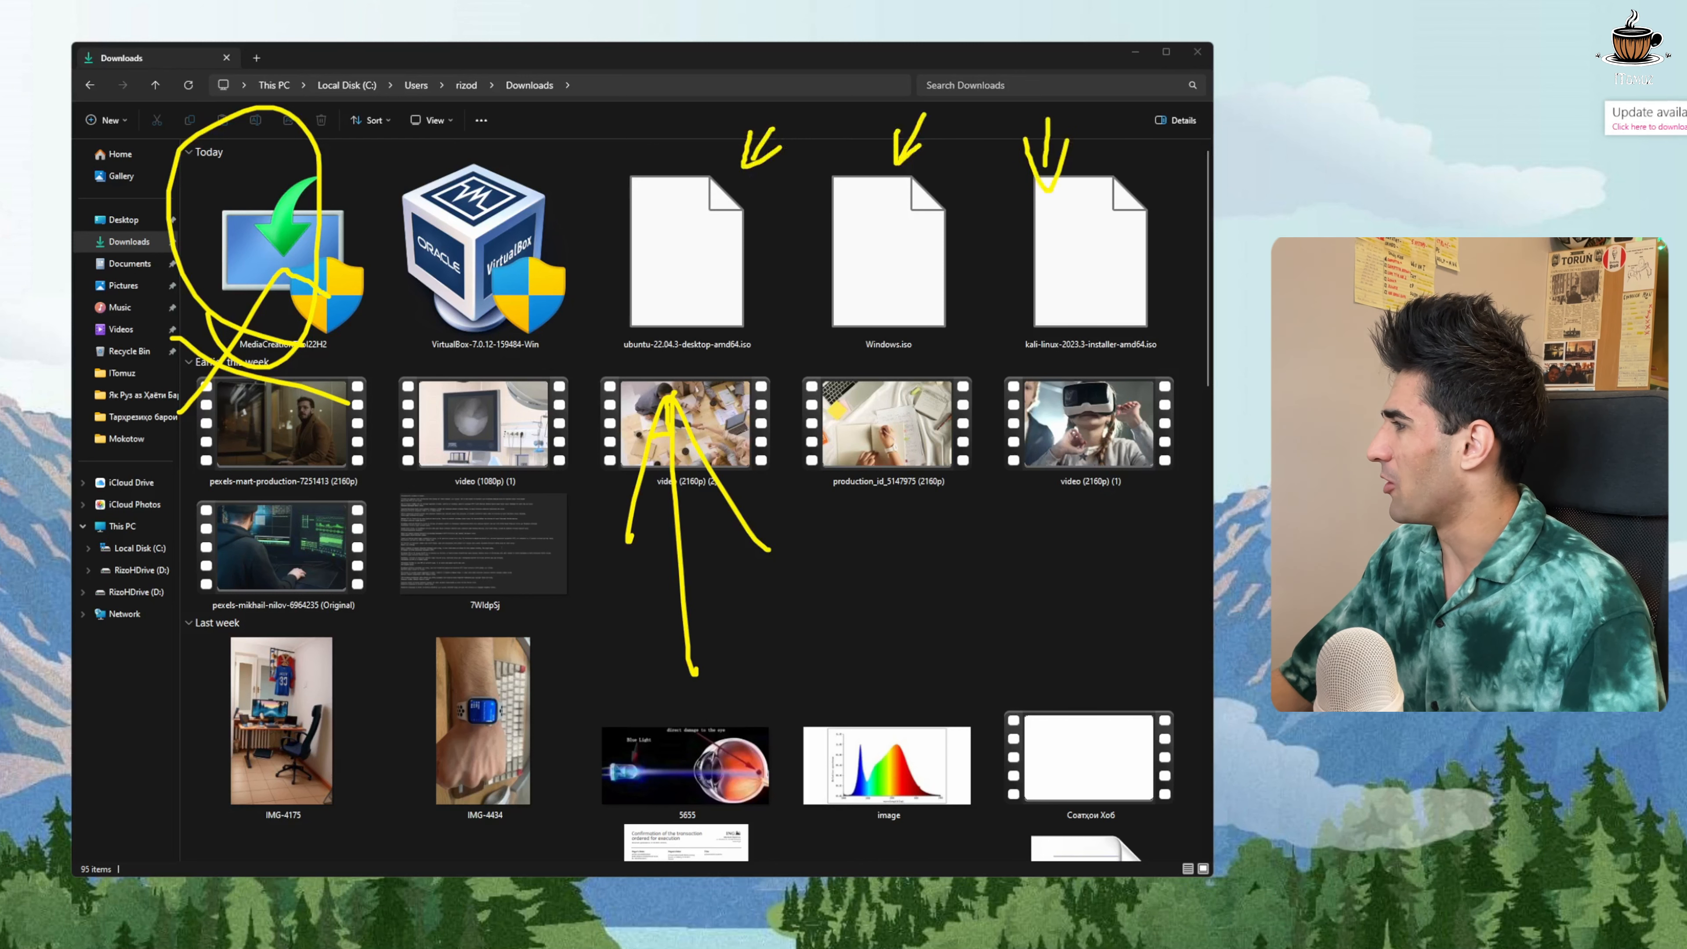
{"action": "key", "text": "ctrl+shift+7"}
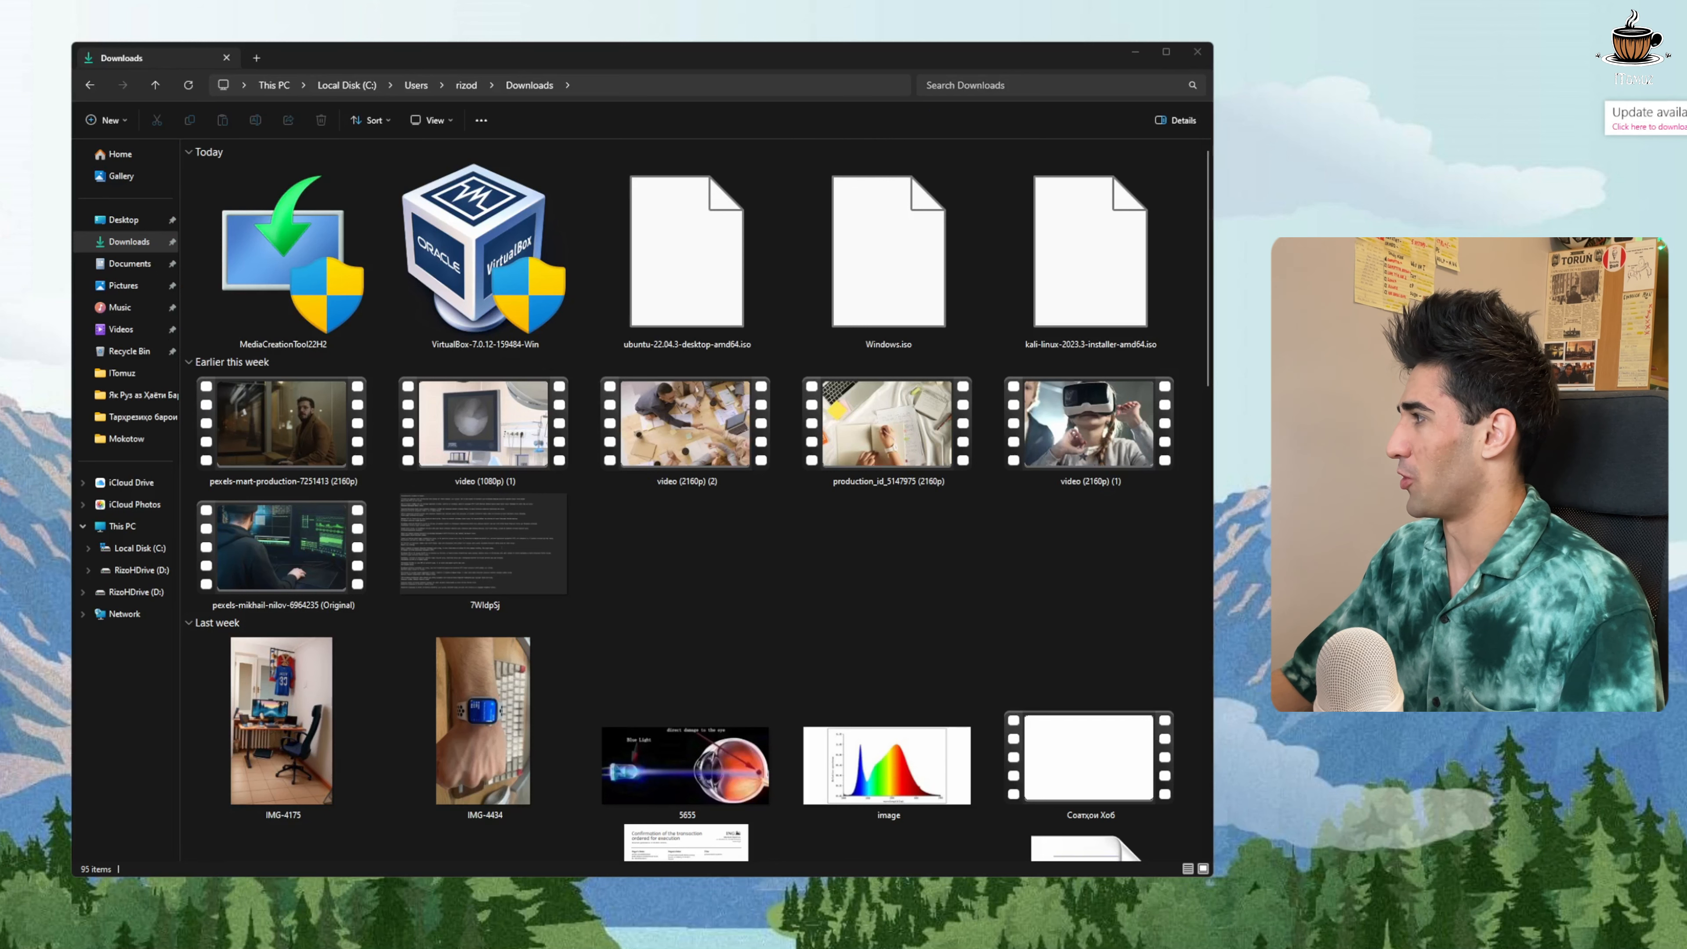
Switch to Oracle VM VirtualBox Manager and start creating a new virtual machine named itomuz
{"action": "left_click", "coordinate": [1135, 52]}
{"action": "left_click", "coordinate": [861, 948]}
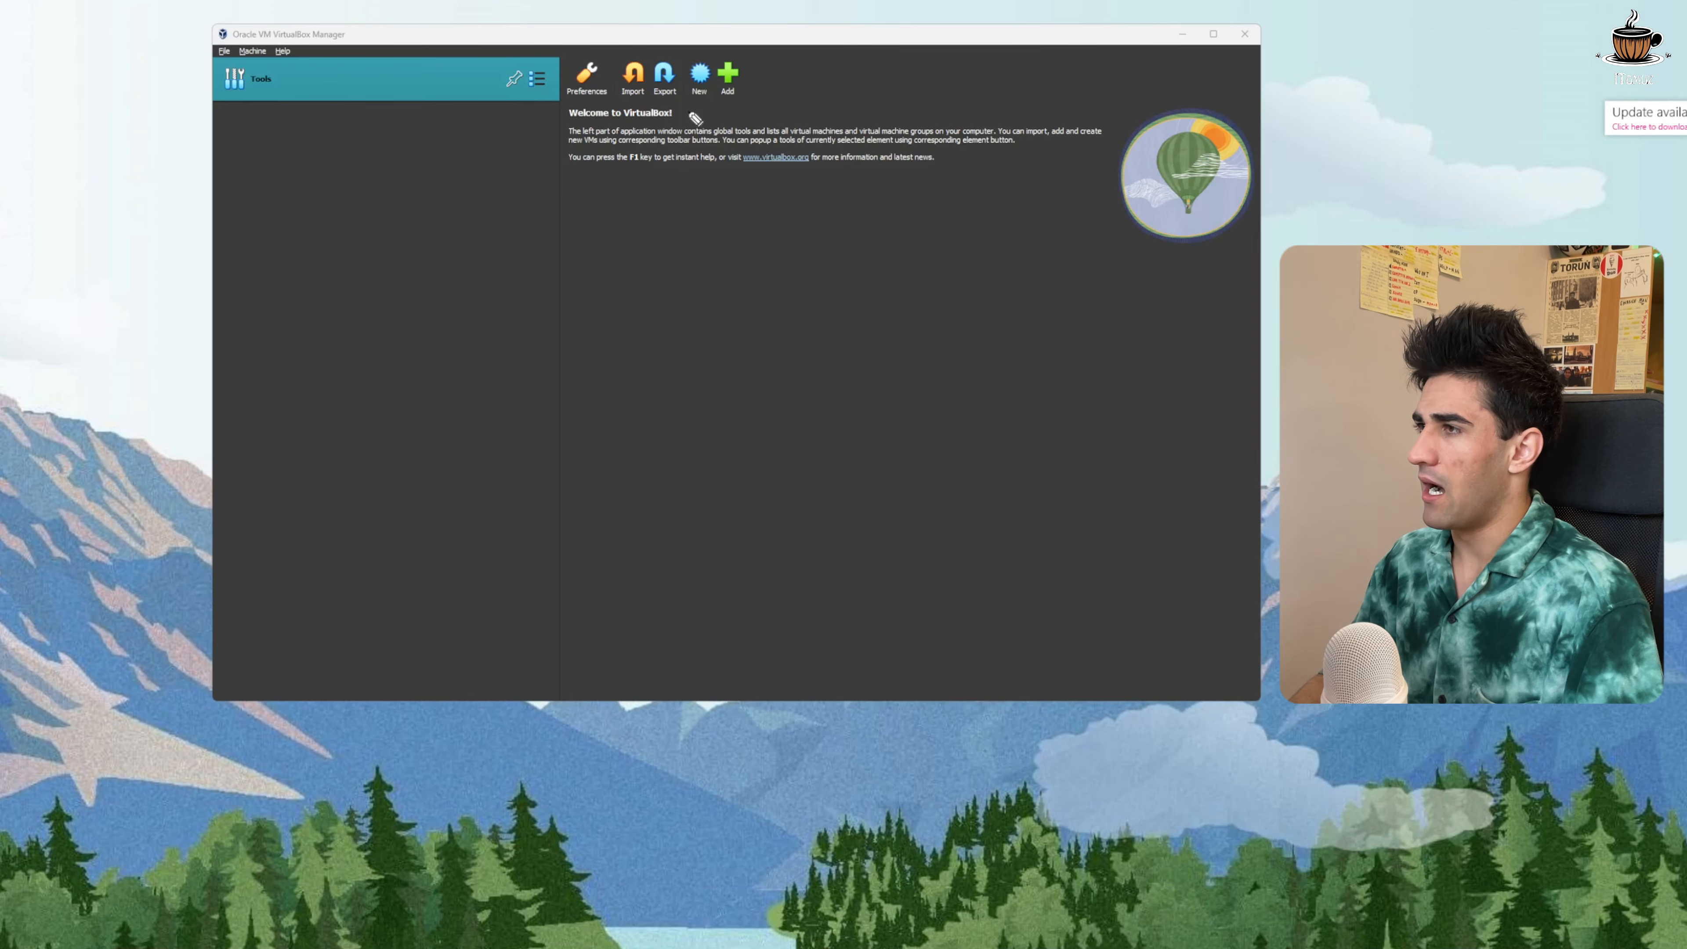
{"action": "mouse_move", "coordinate": [694, 99]}
{"action": "left_mouse_down"}
{"action": "mouse_move", "coordinate": [695, 152]}
{"action": "mouse_move", "coordinate": [671, 131]}
{"action": "mouse_move", "coordinate": [715, 131]}
{"action": "left_mouse_up"}
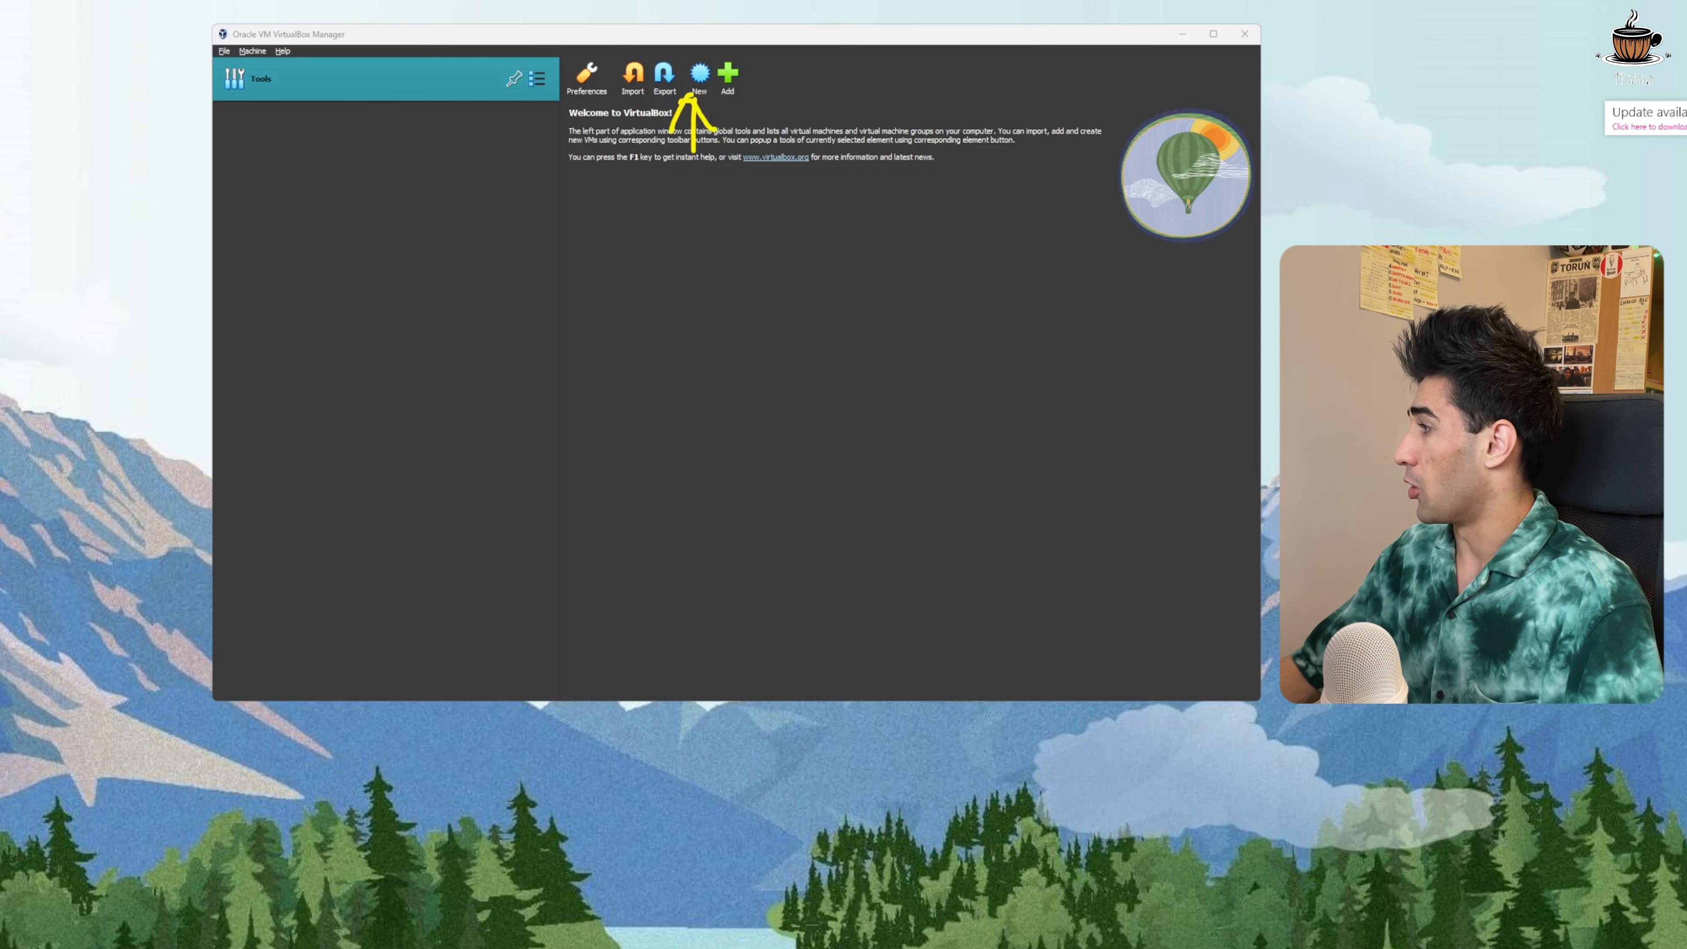
{"action": "key", "text": "Escape"}
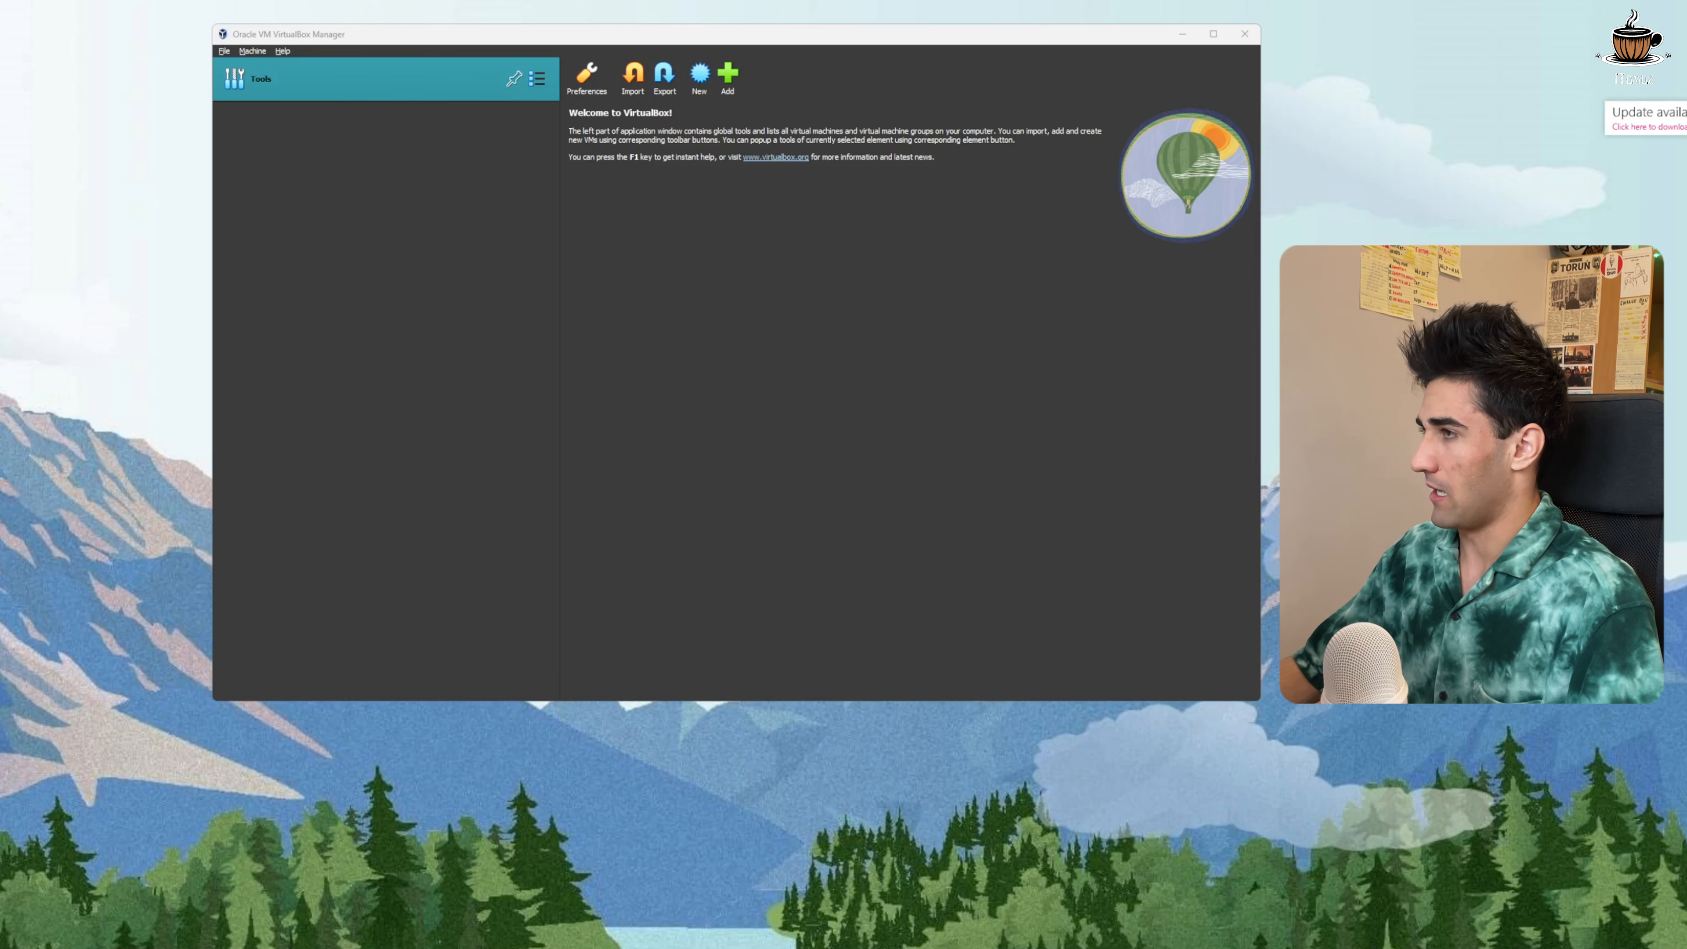
{"action": "left_click", "coordinate": [700, 77]}
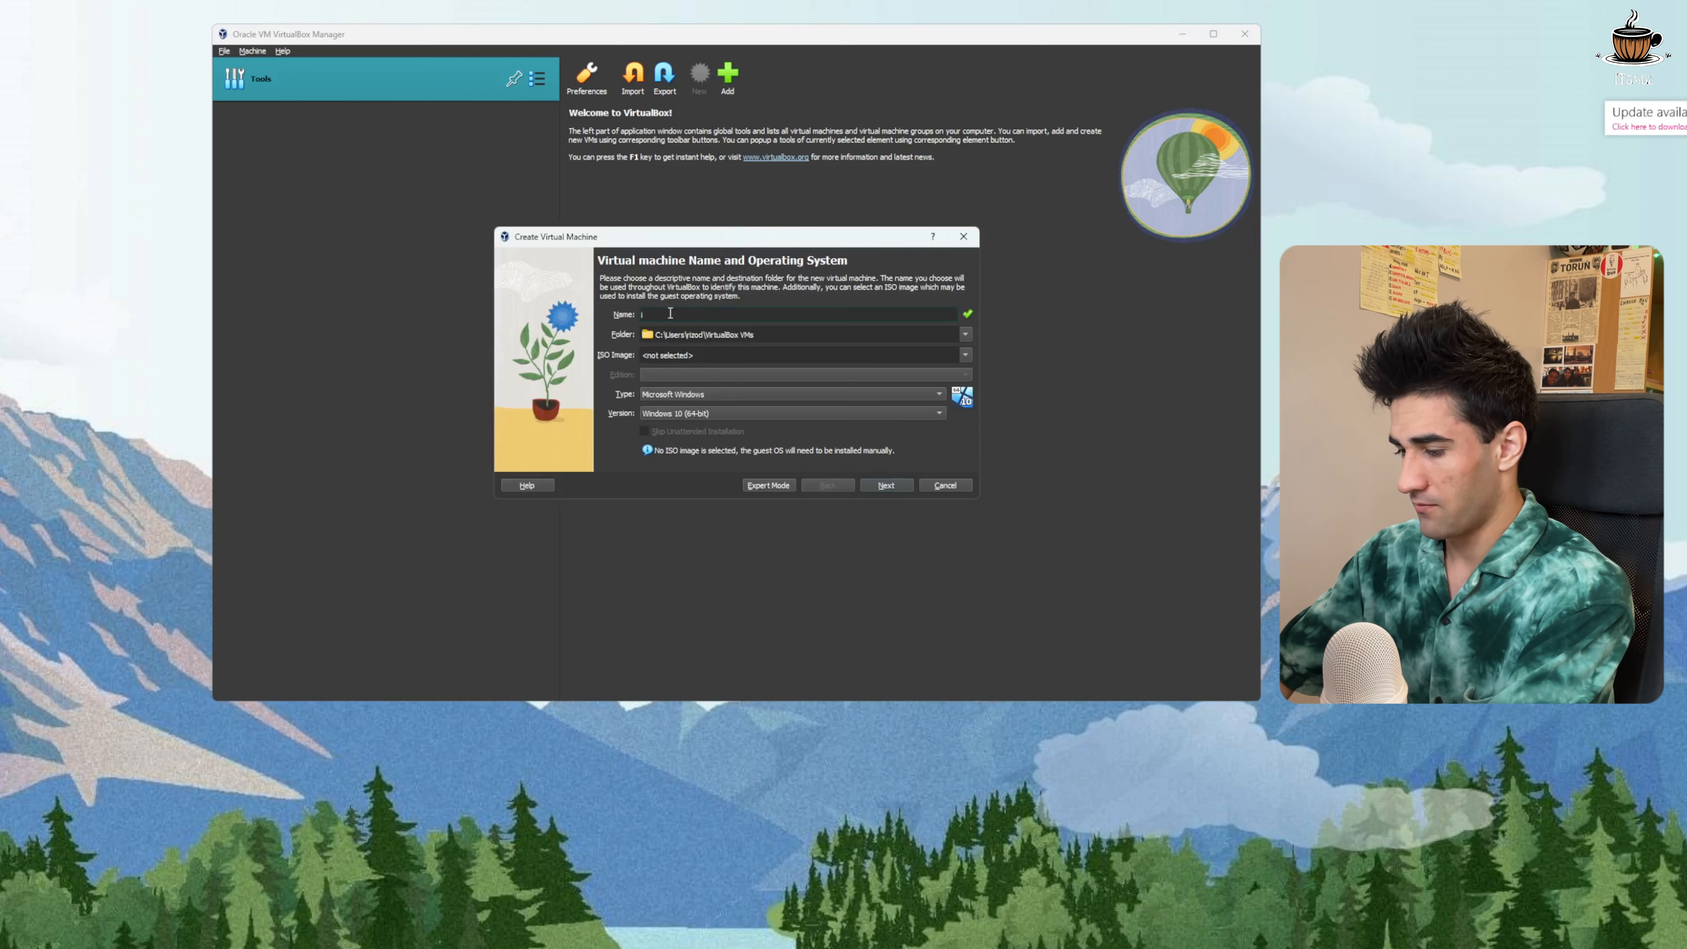
{"action": "type", "text": "itomuz"}
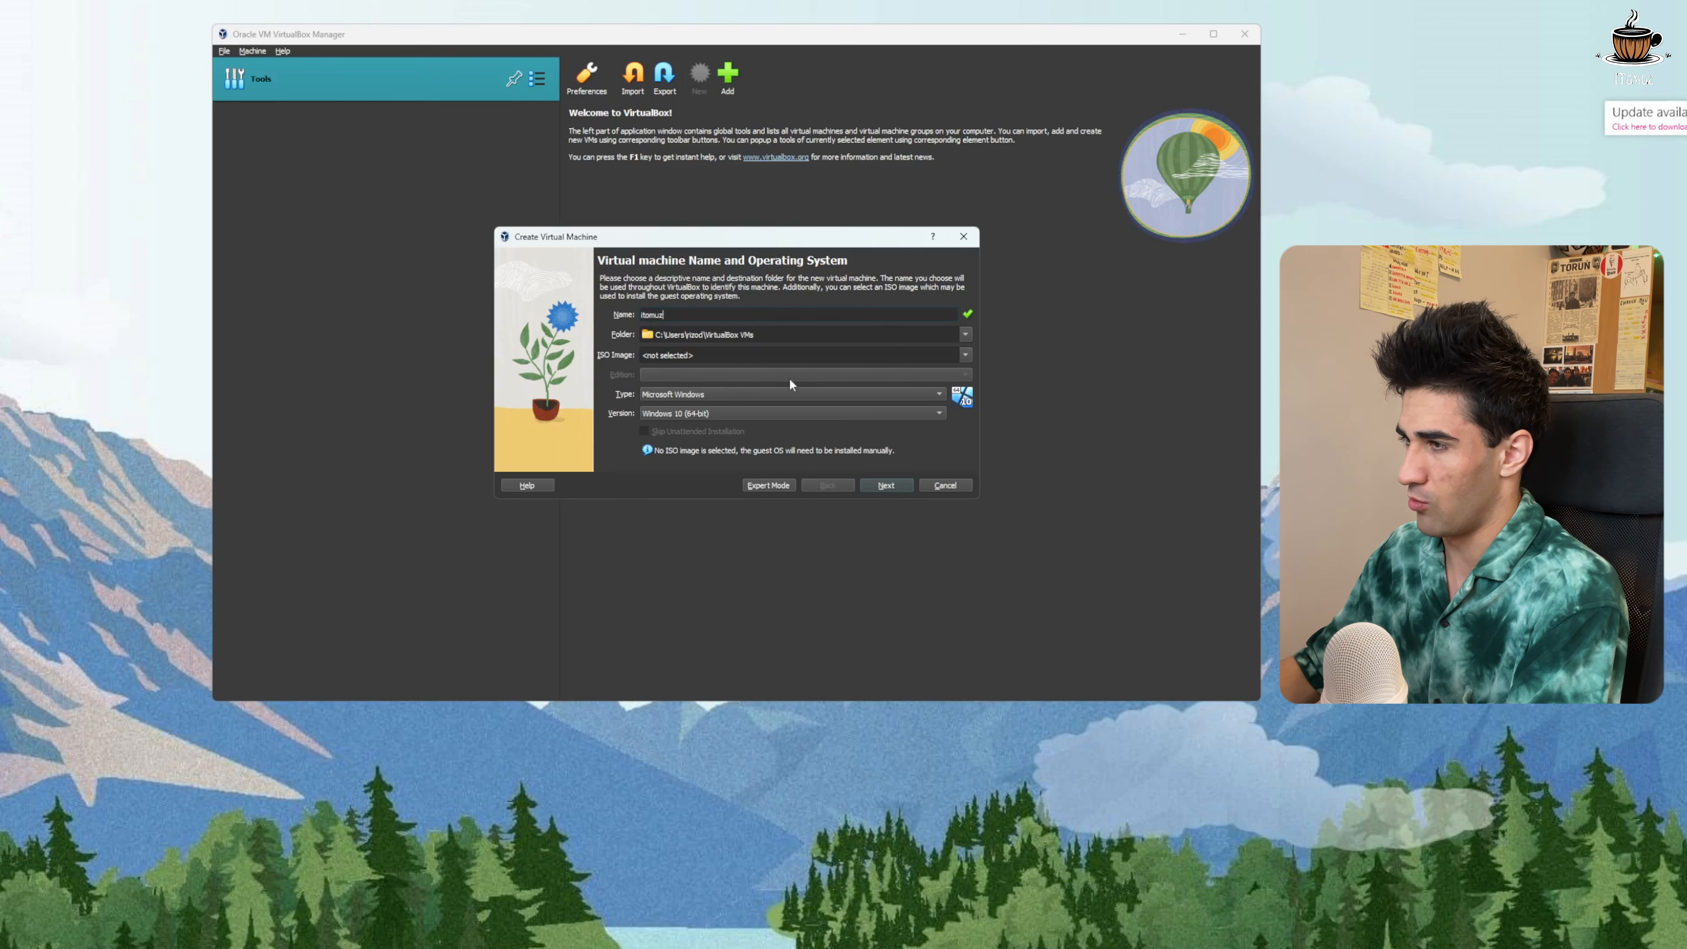
Choose kali-linux-2023.3-installer-amd64.iso from Downloads as the virtual machine's ISO image and continue to the hardware settings
{"action": "left_click", "coordinate": [964, 357]}
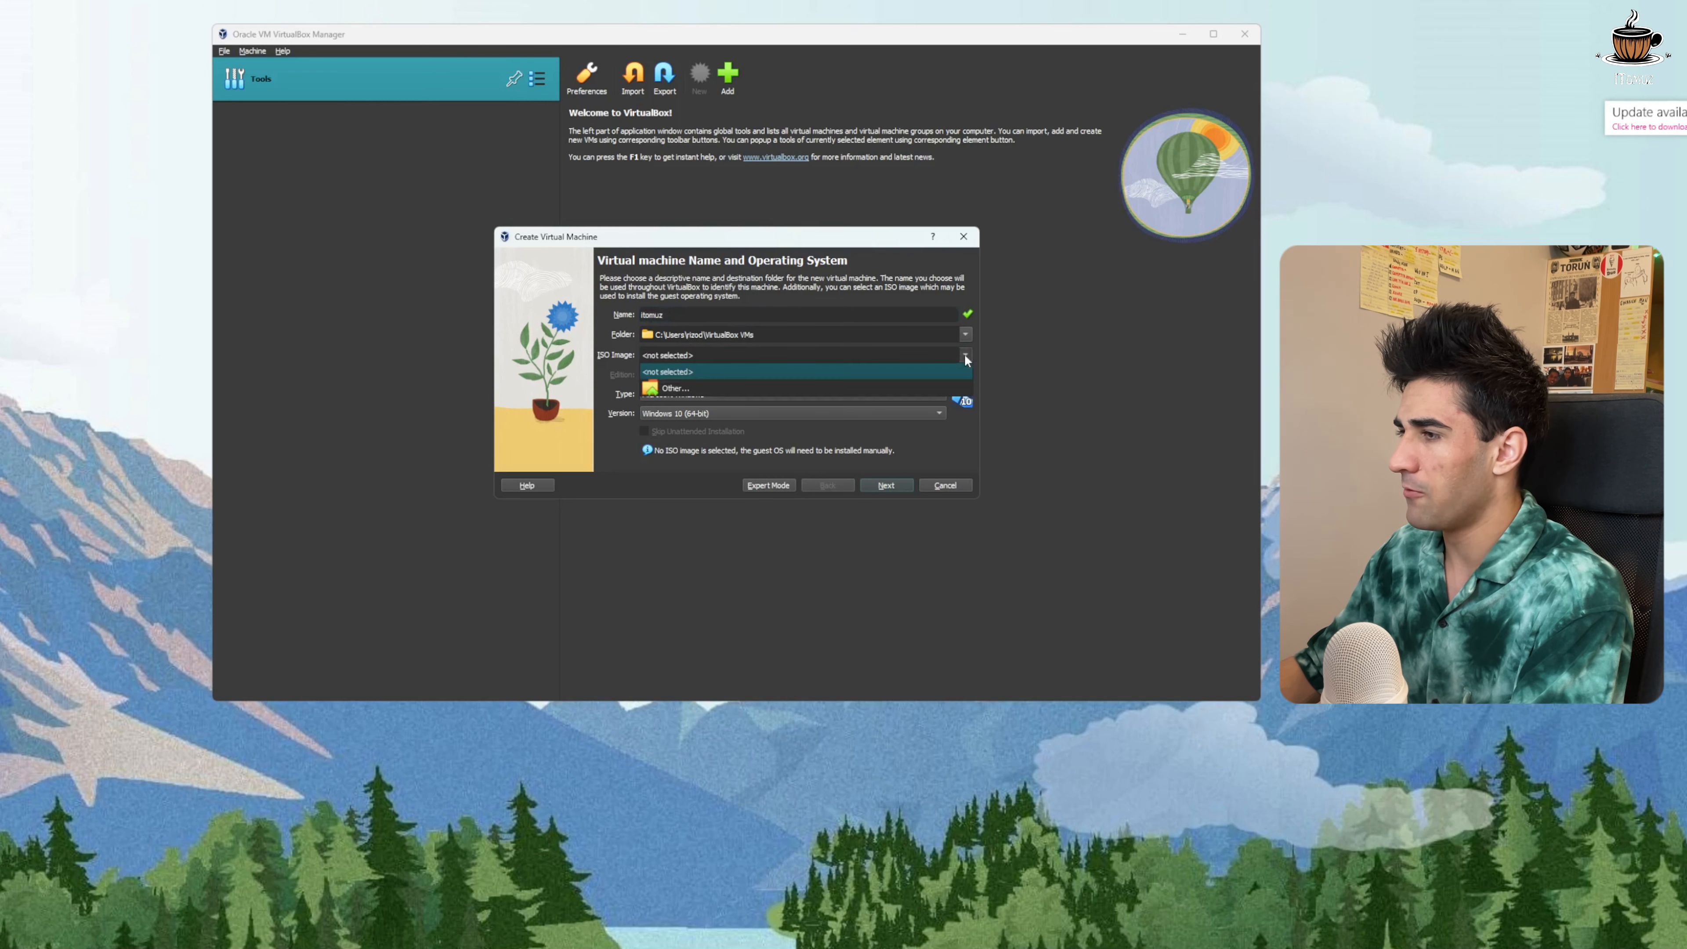
{"action": "left_click", "coordinate": [704, 387]}
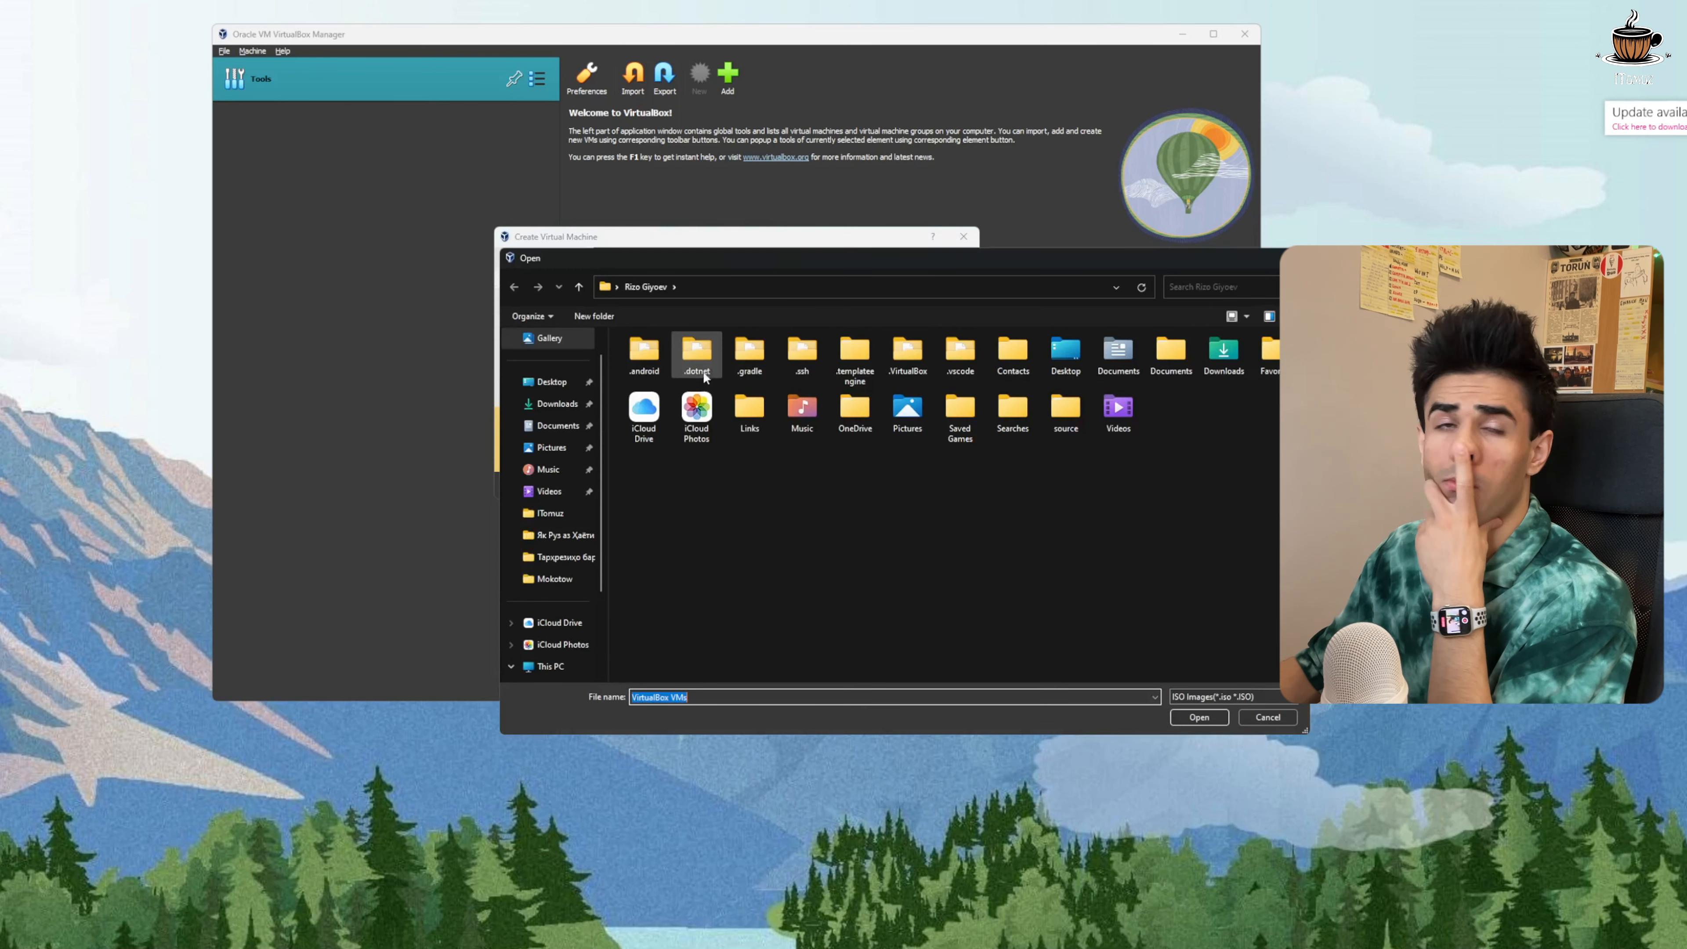
{"action": "left_click", "coordinate": [564, 404]}
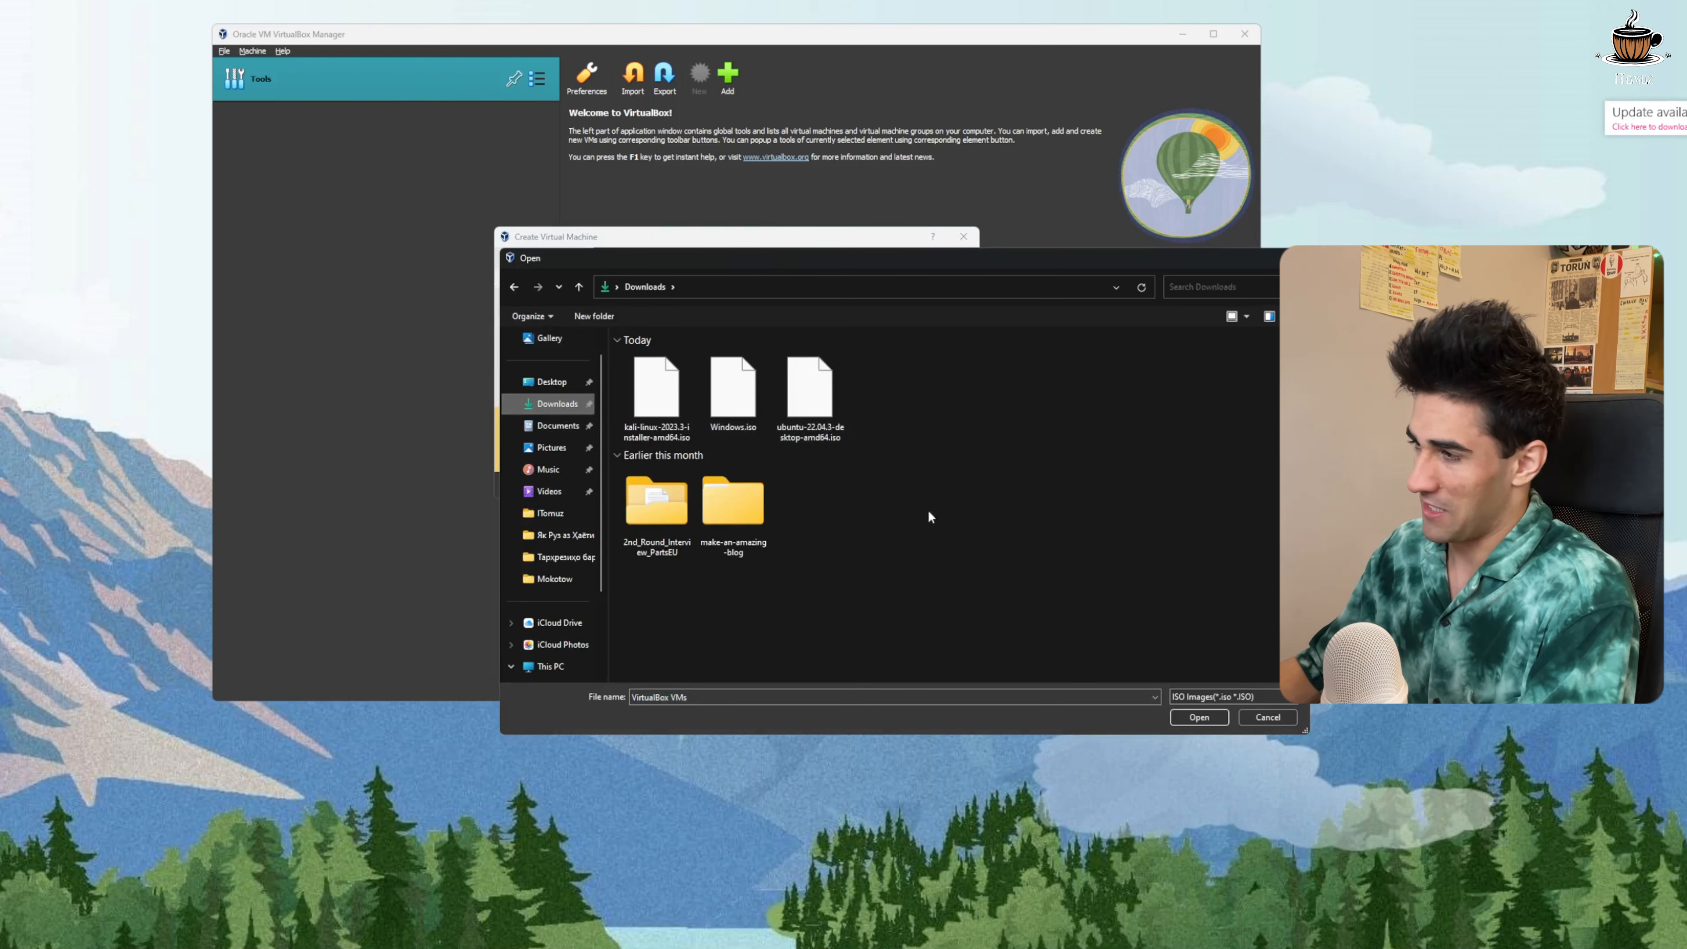
{"action": "left_click", "coordinate": [657, 392]}
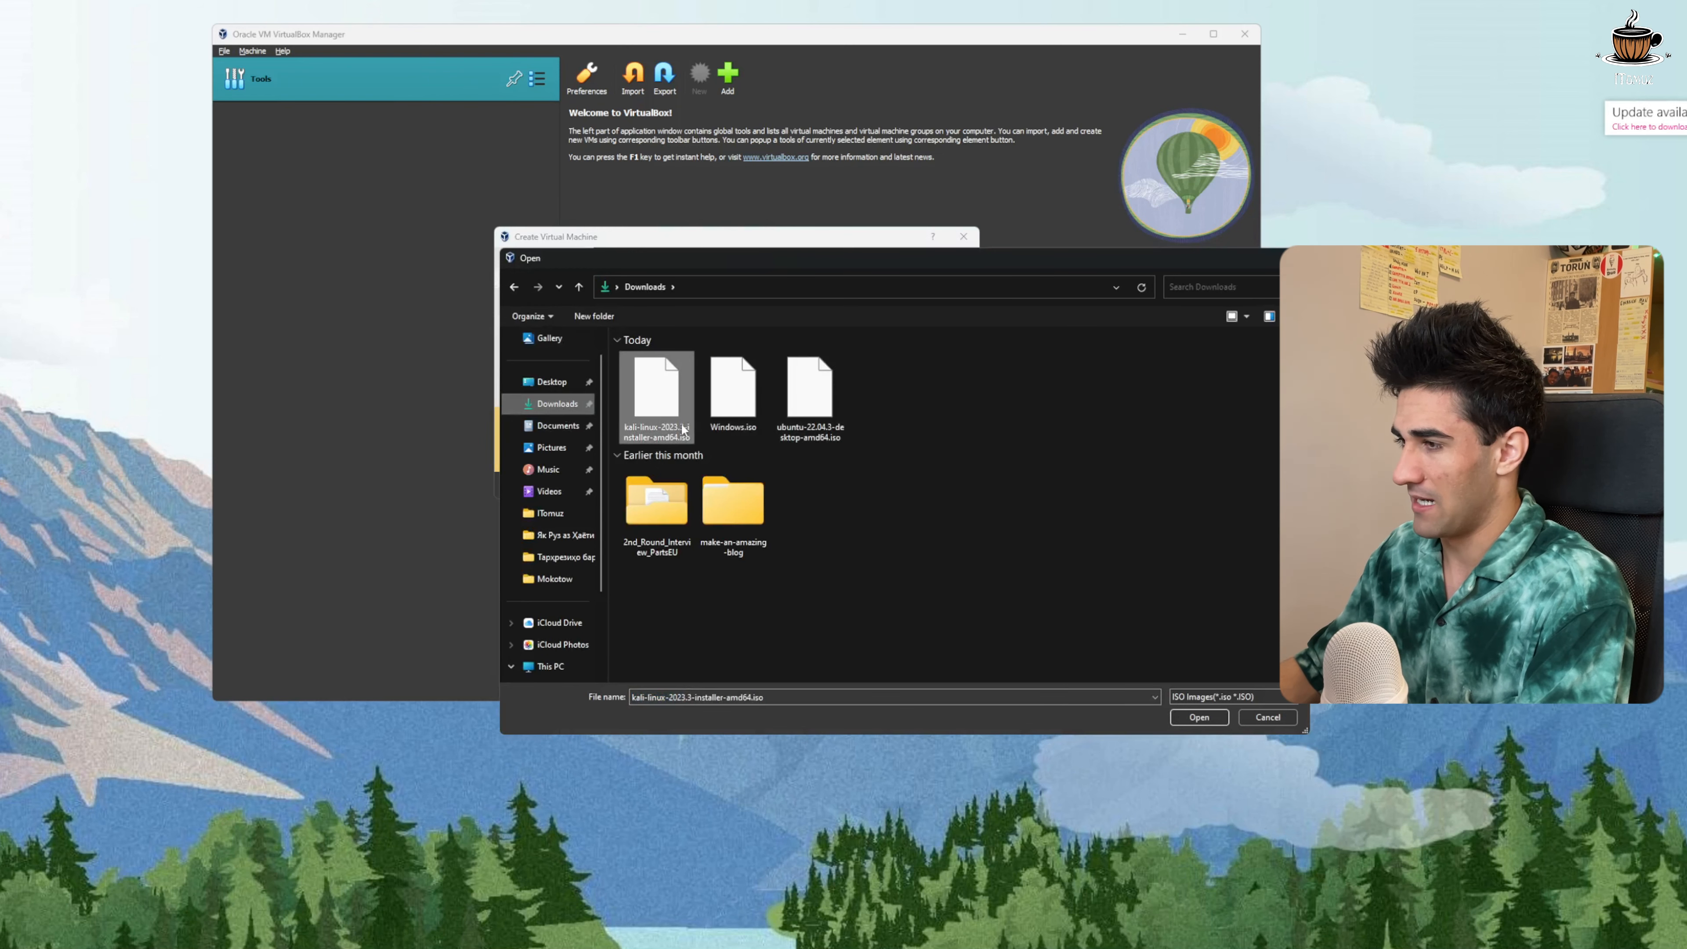
{"action": "left_click", "coordinate": [1200, 717]}
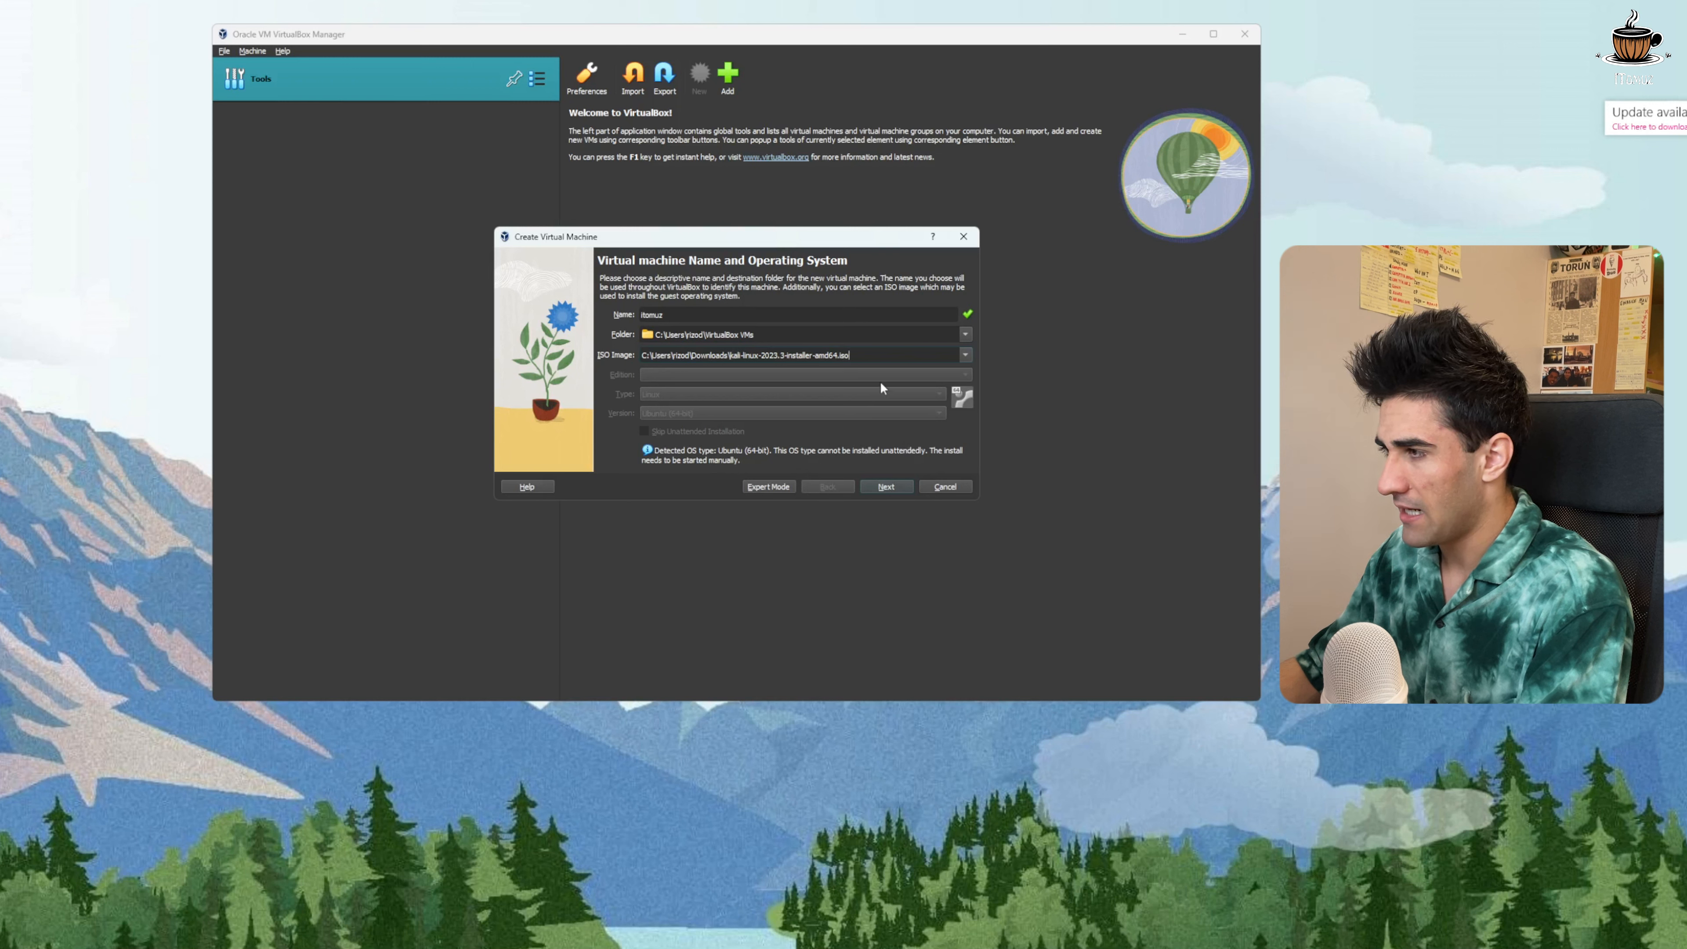
{"action": "left_click", "coordinate": [883, 487]}
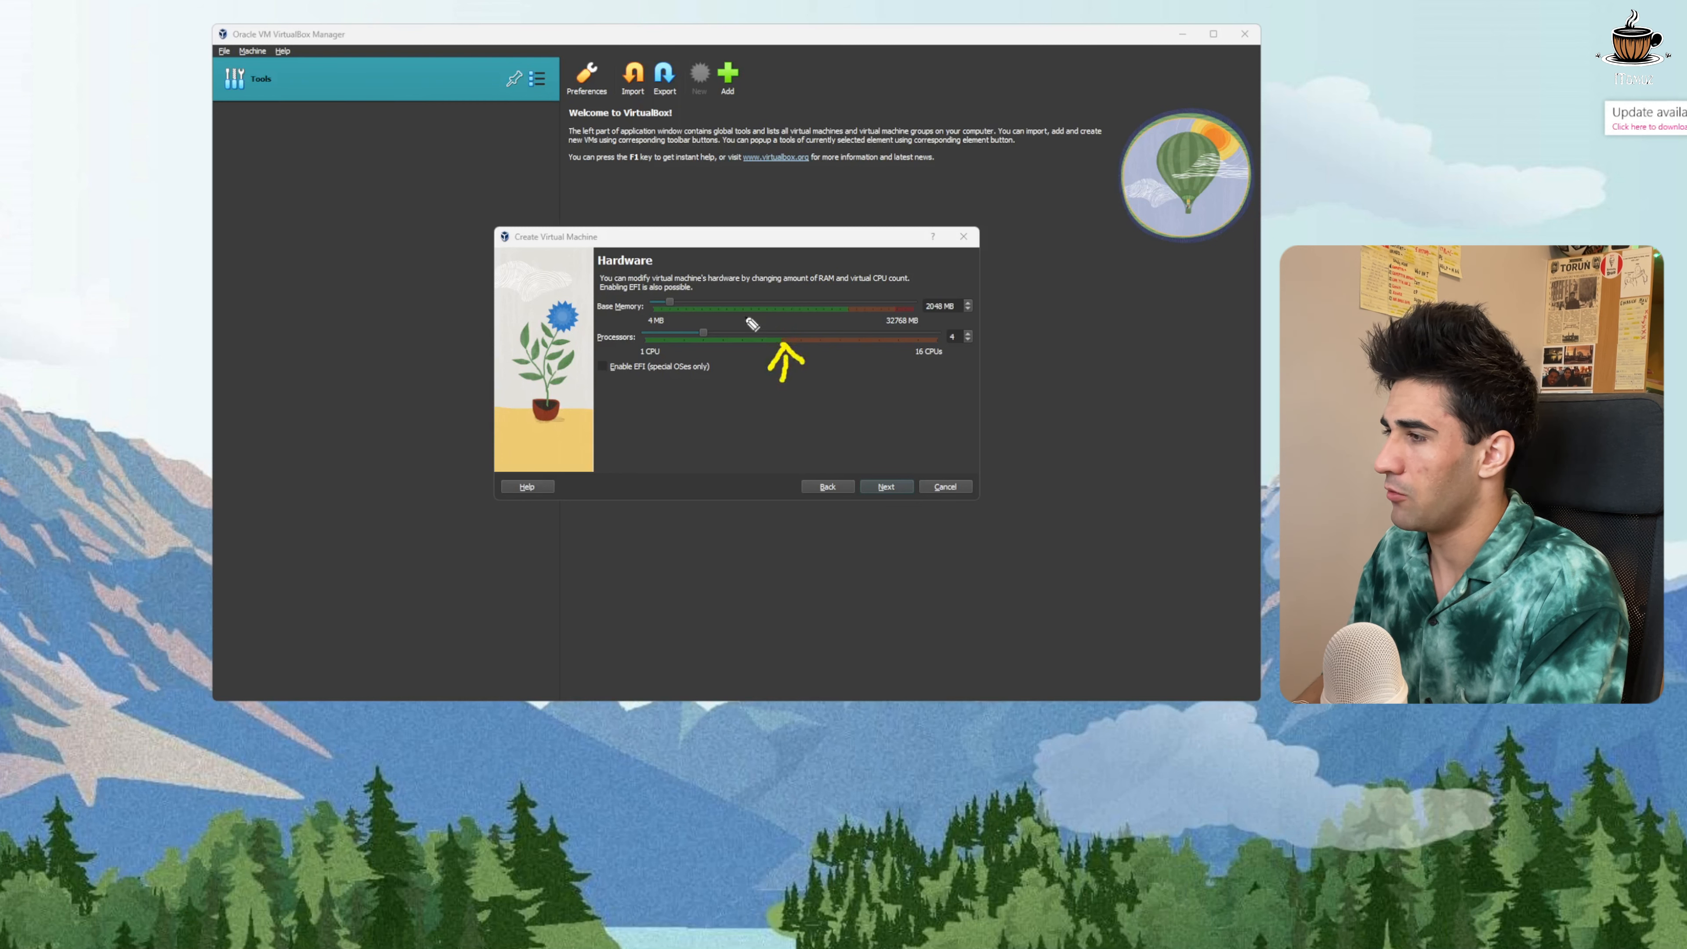
Set the virtual machine's base memory to 8087 MB and continue to the virtual hard disk settings
{"action": "left_click_drag", "start_coordinate": [851, 360], "coordinate": [871, 373]}
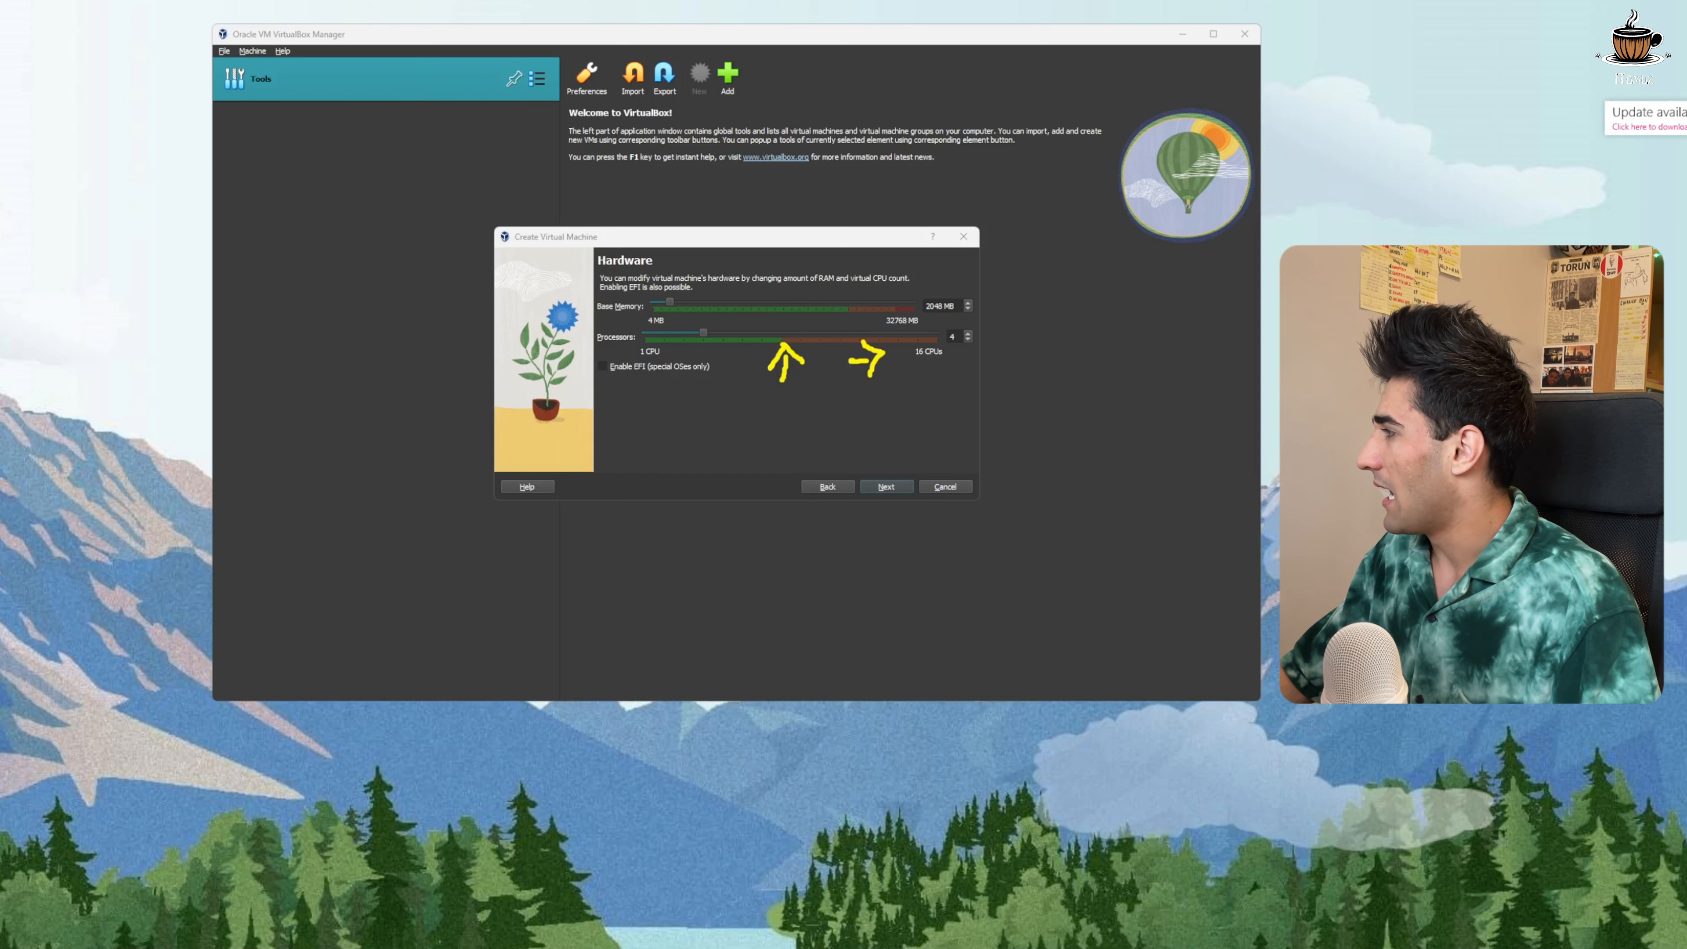
{"action": "left_click_drag", "start_coordinate": [667, 301], "coordinate": [701, 306]}
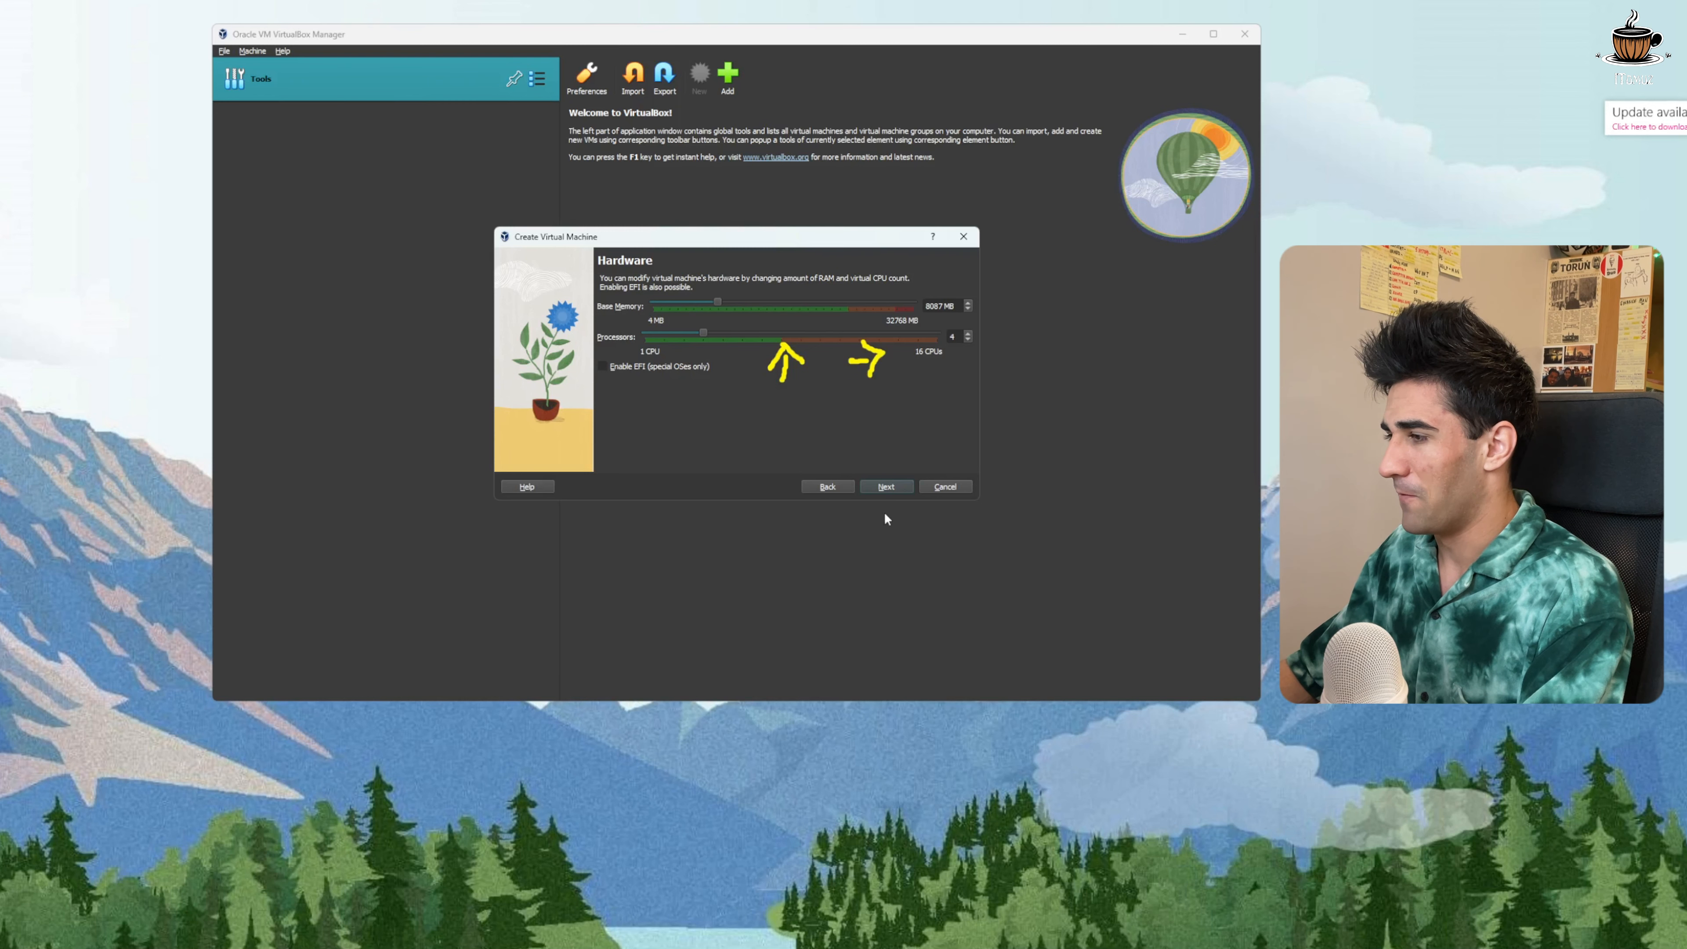
{"action": "left_click", "coordinate": [888, 489]}
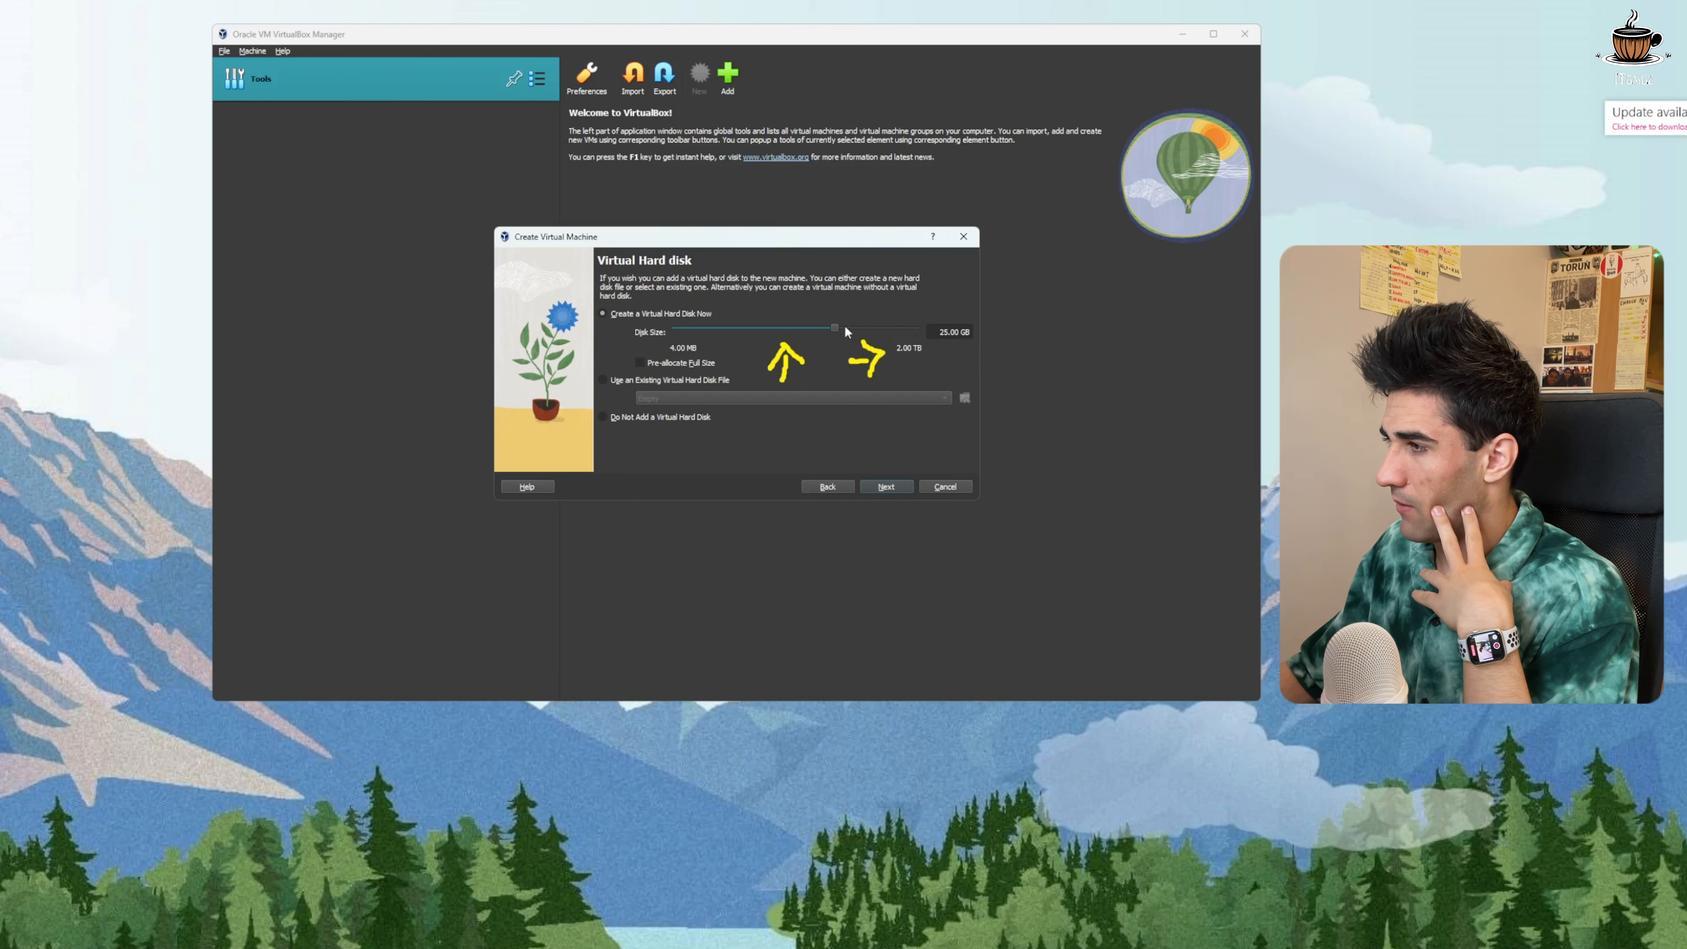
Create the virtual machine with a new 39.71 GB virtual hard disk and start it
{"action": "left_click_drag", "start_coordinate": [833, 326], "coordinate": [849, 330]}
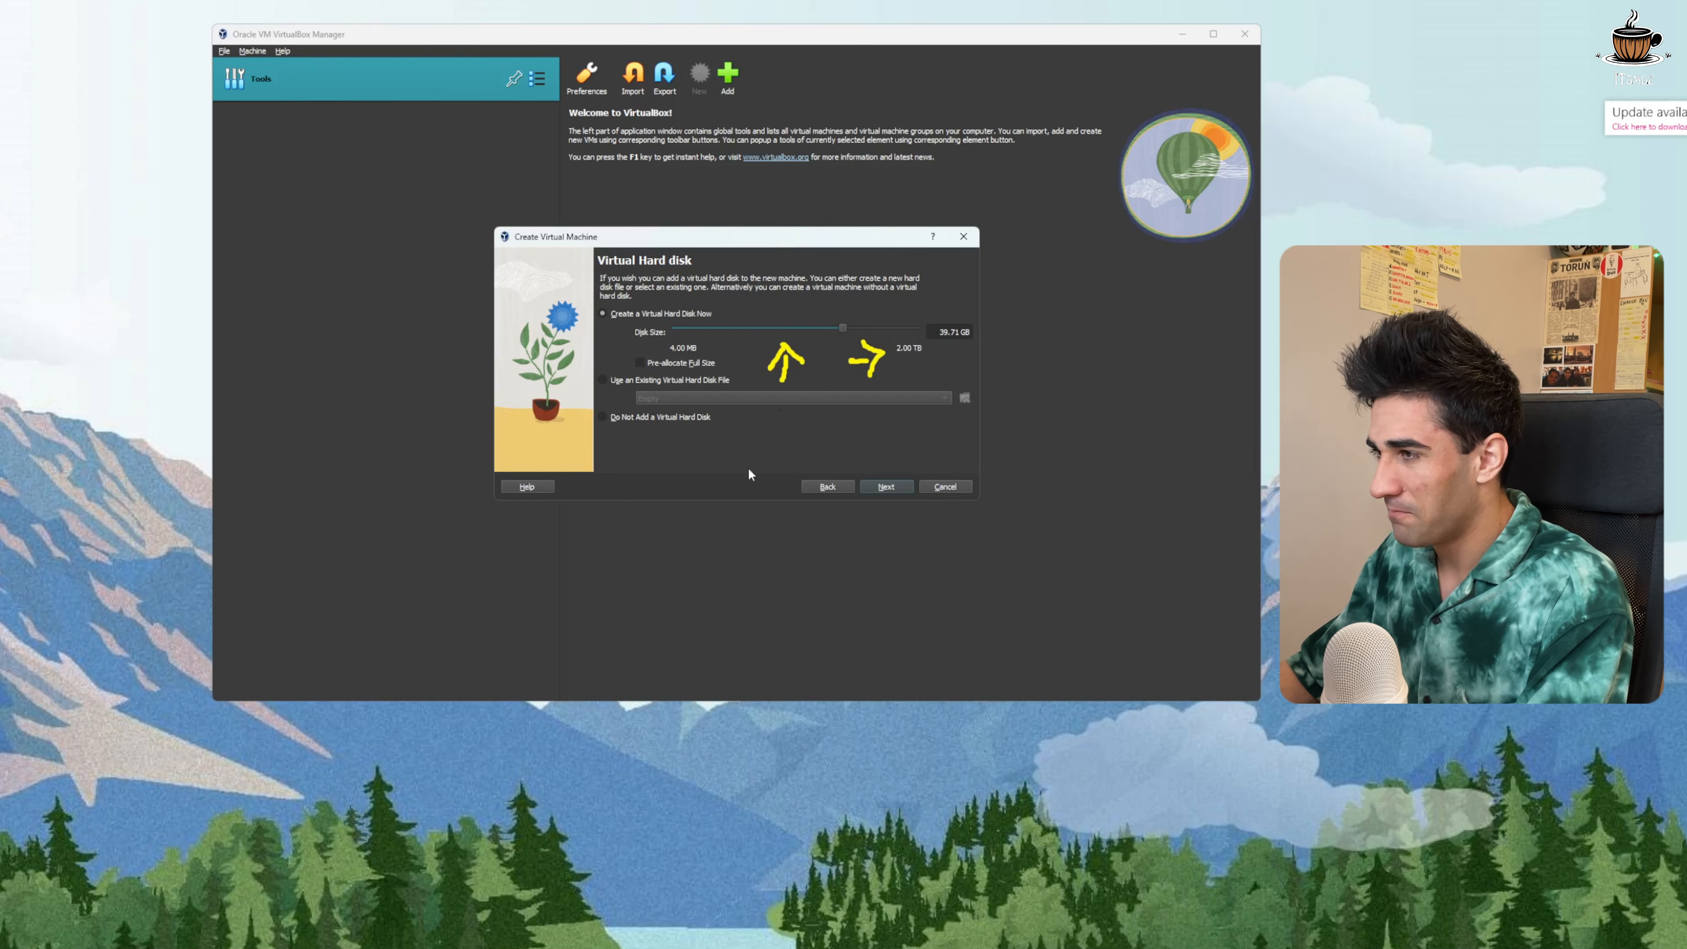
{"action": "left_click", "coordinate": [878, 486]}
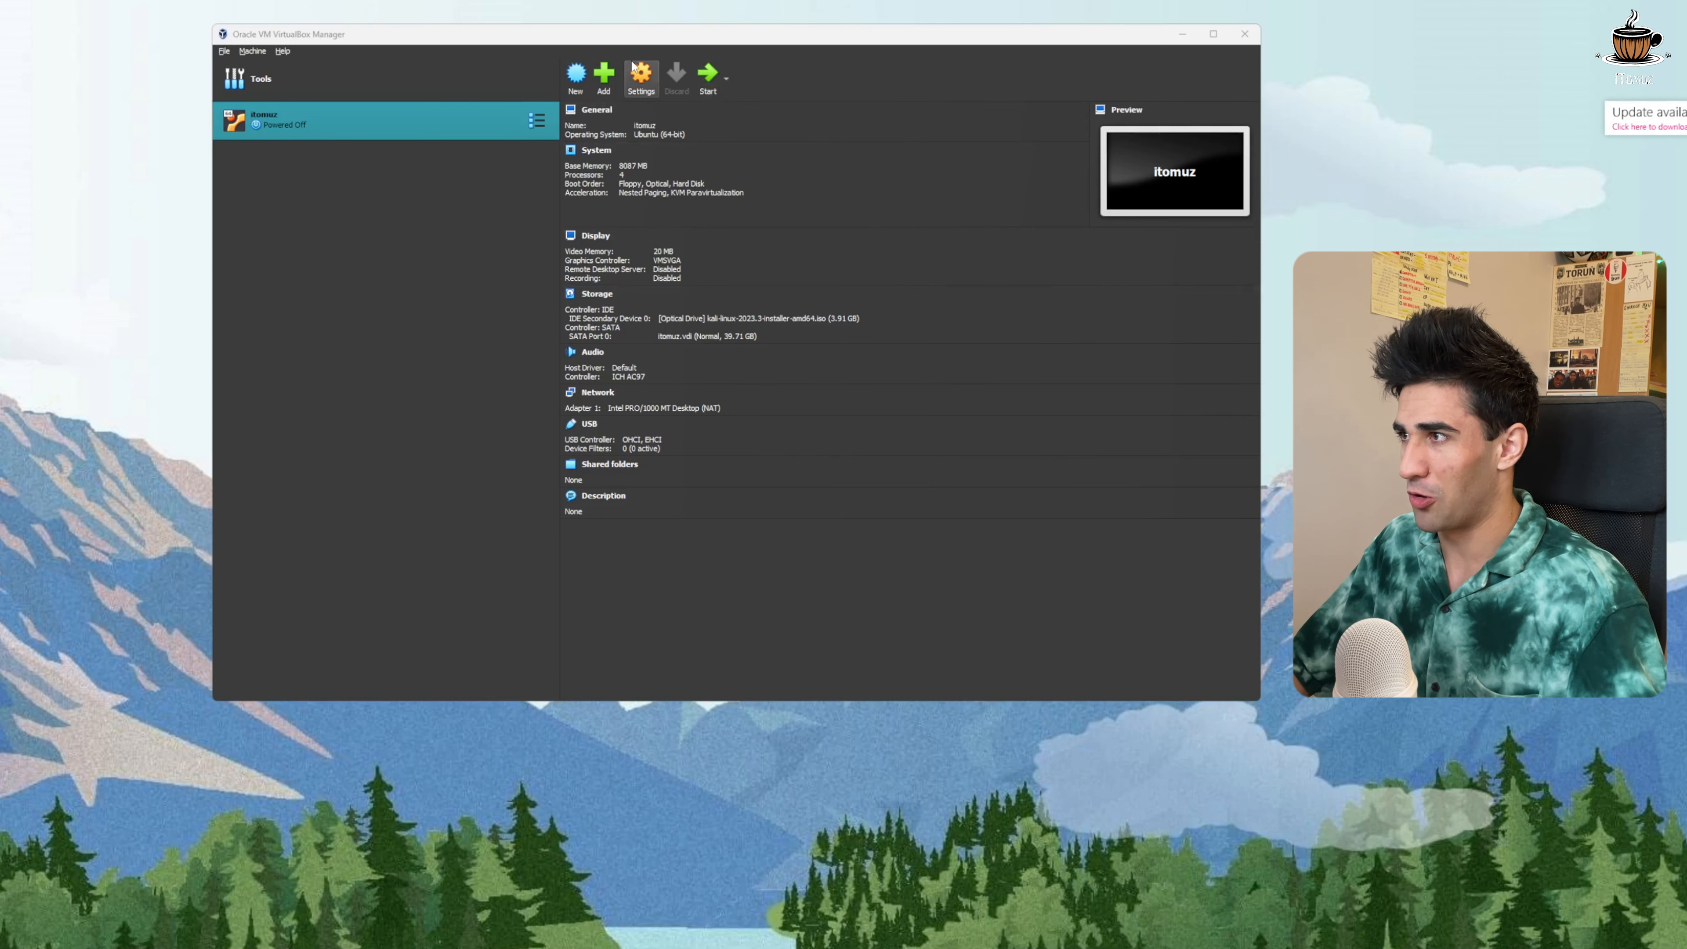
{"action": "left_click", "coordinate": [708, 77]}
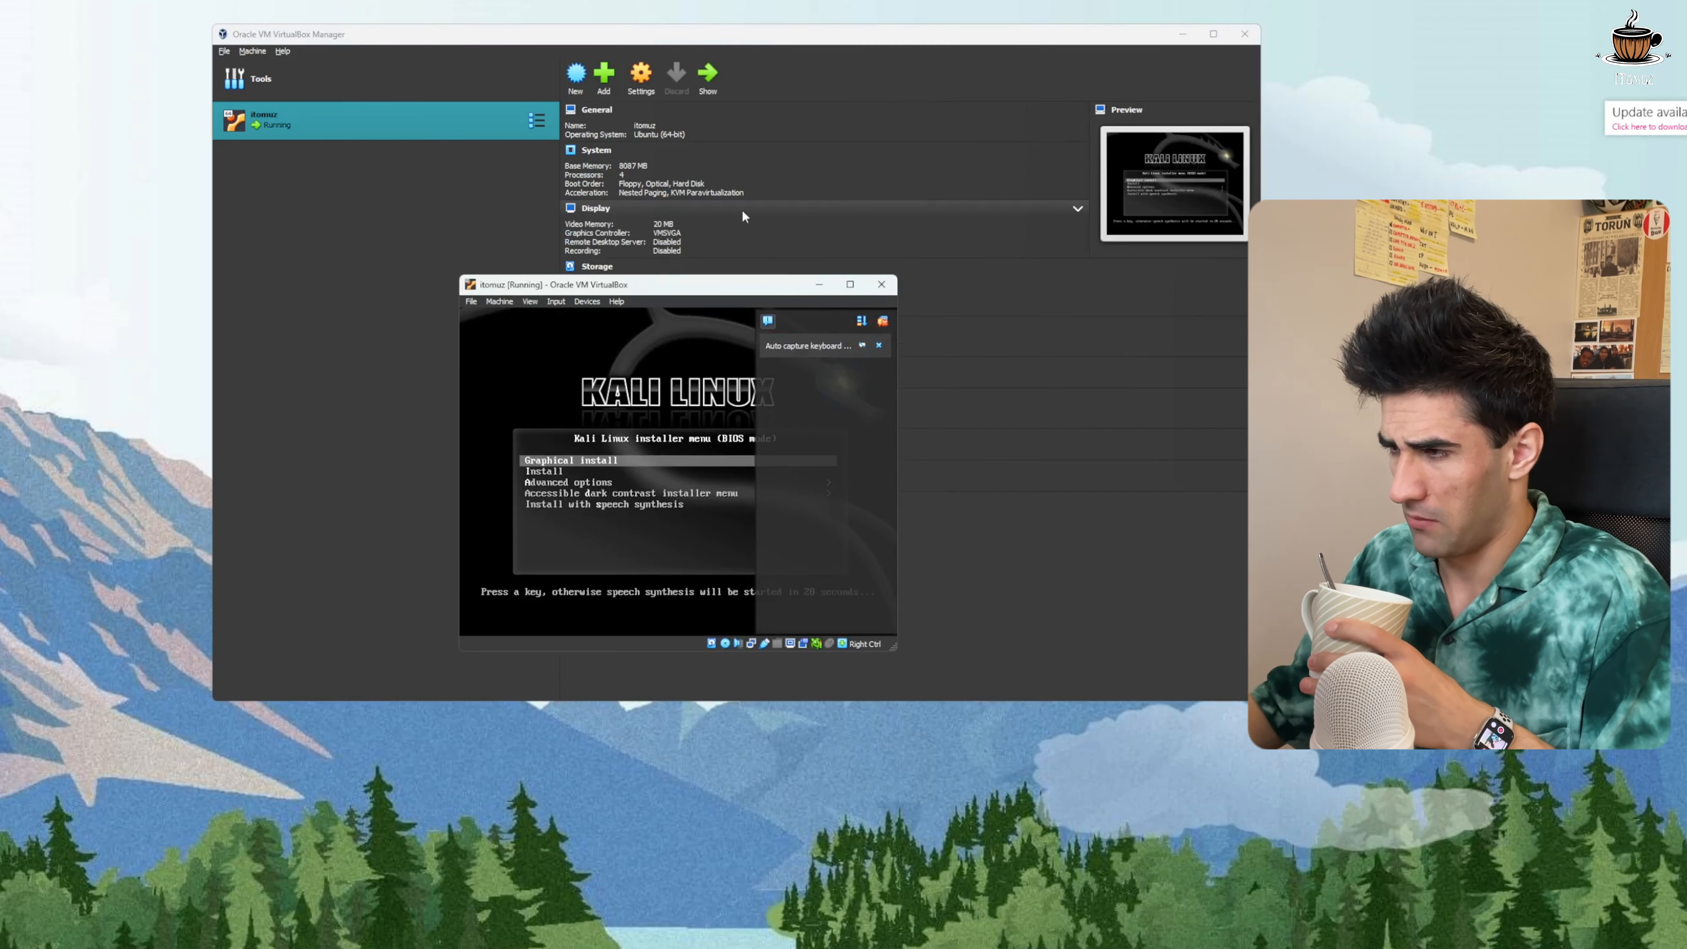
Capture input in the virtual machine and start the Graphical install of Kali Linux
{"action": "left_click", "coordinate": [558, 479]}
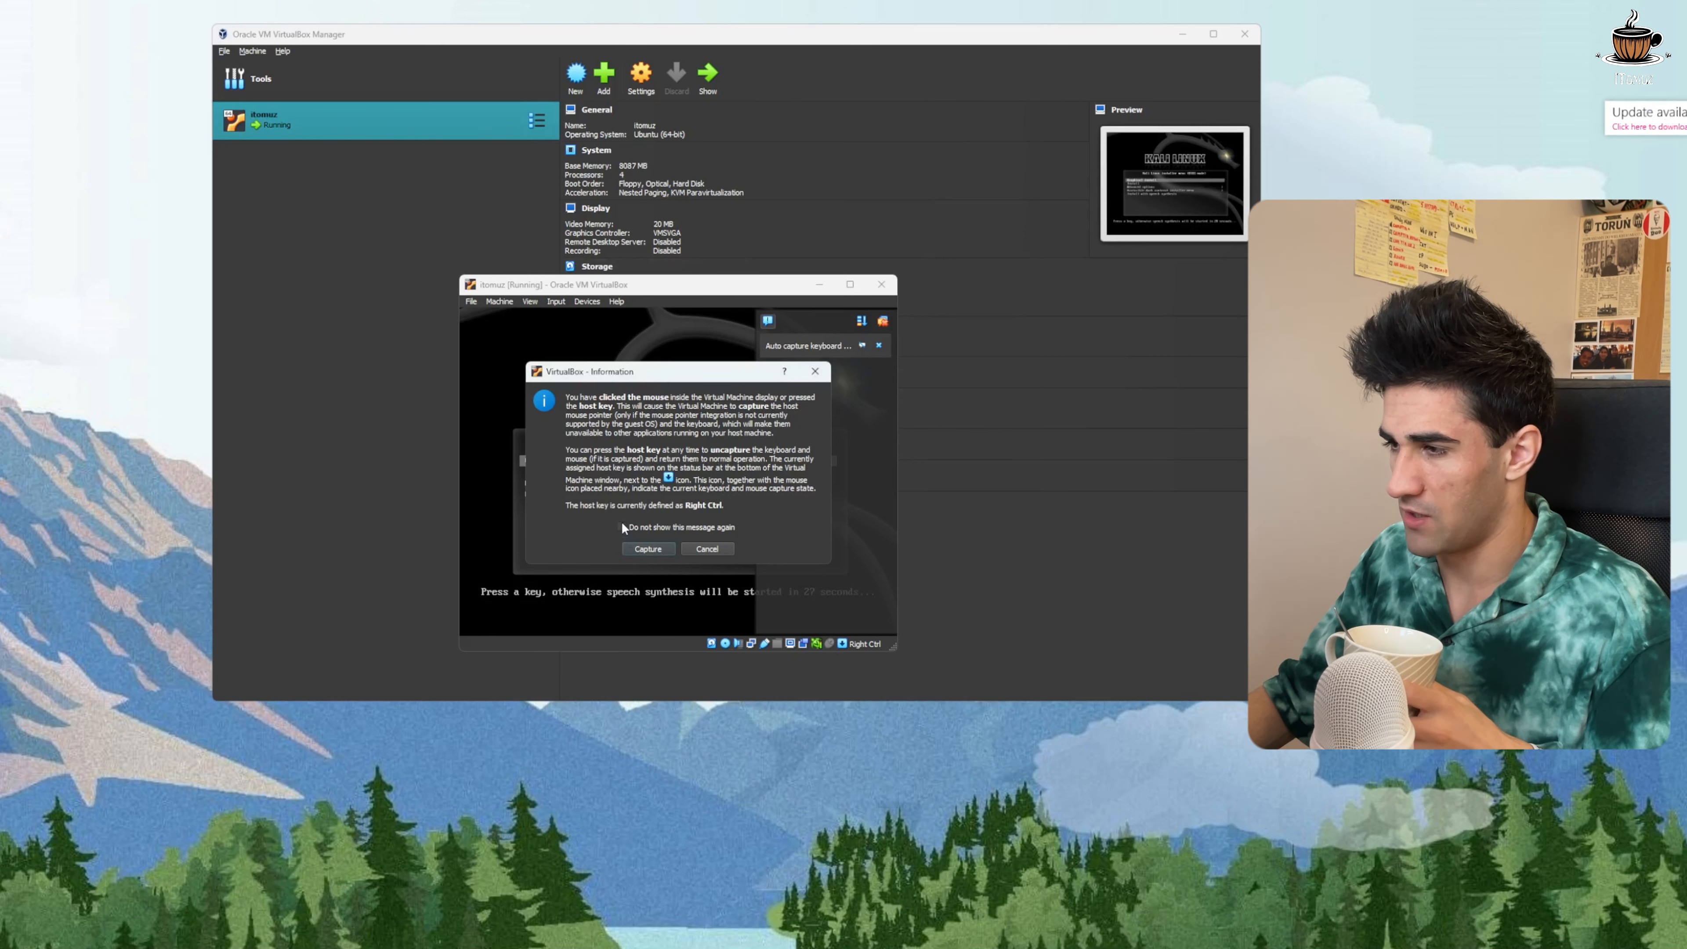
{"action": "left_click", "coordinate": [645, 550]}
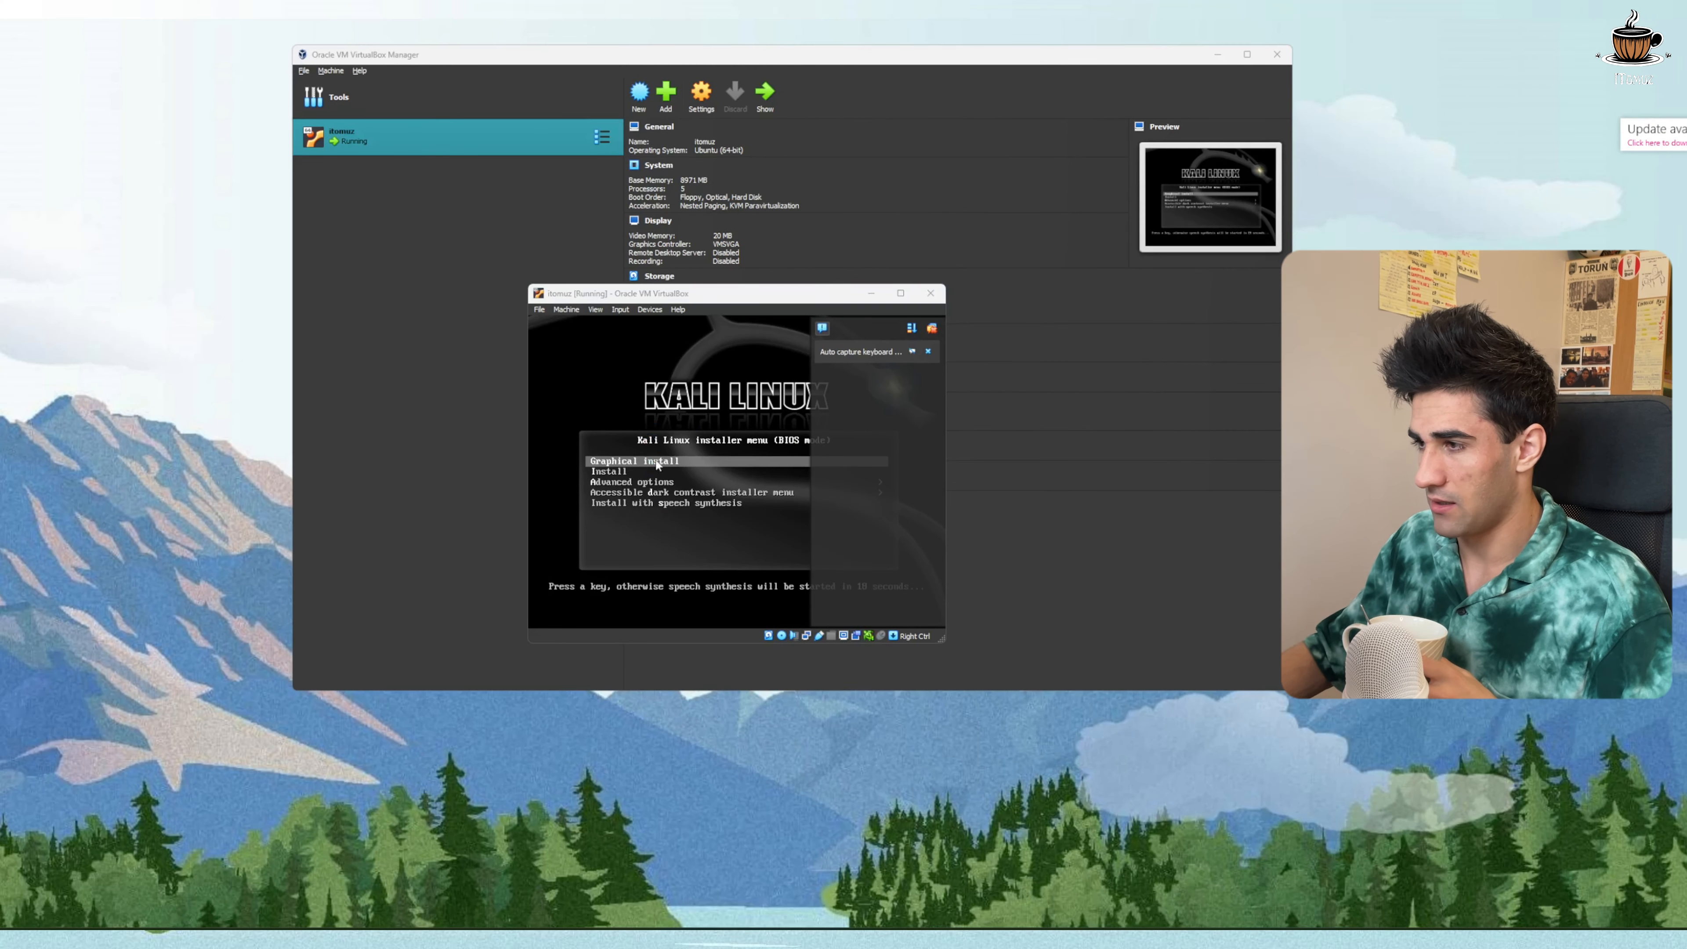
{"action": "left_click", "coordinate": [658, 465]}
{"action": "key", "text": "Return"}
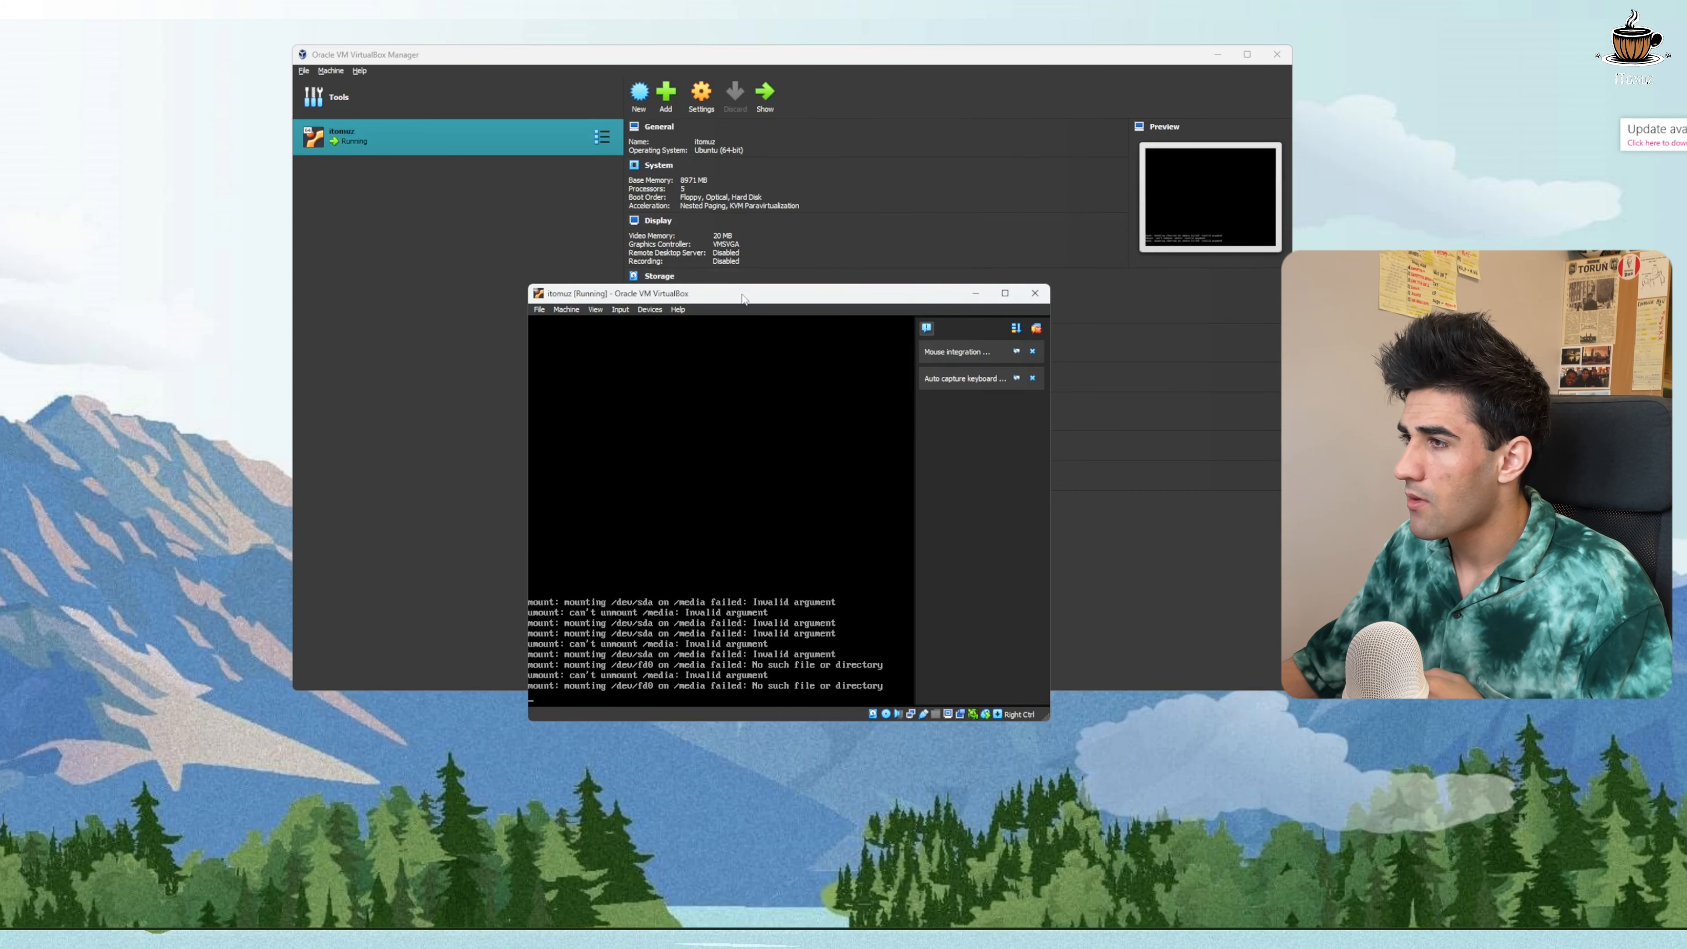
Reposition and enlarge the running virtual machine window so the whole installer page is unobstructed
{"action": "left_click_drag", "start_coordinate": [757, 295], "coordinate": [842, 170]}
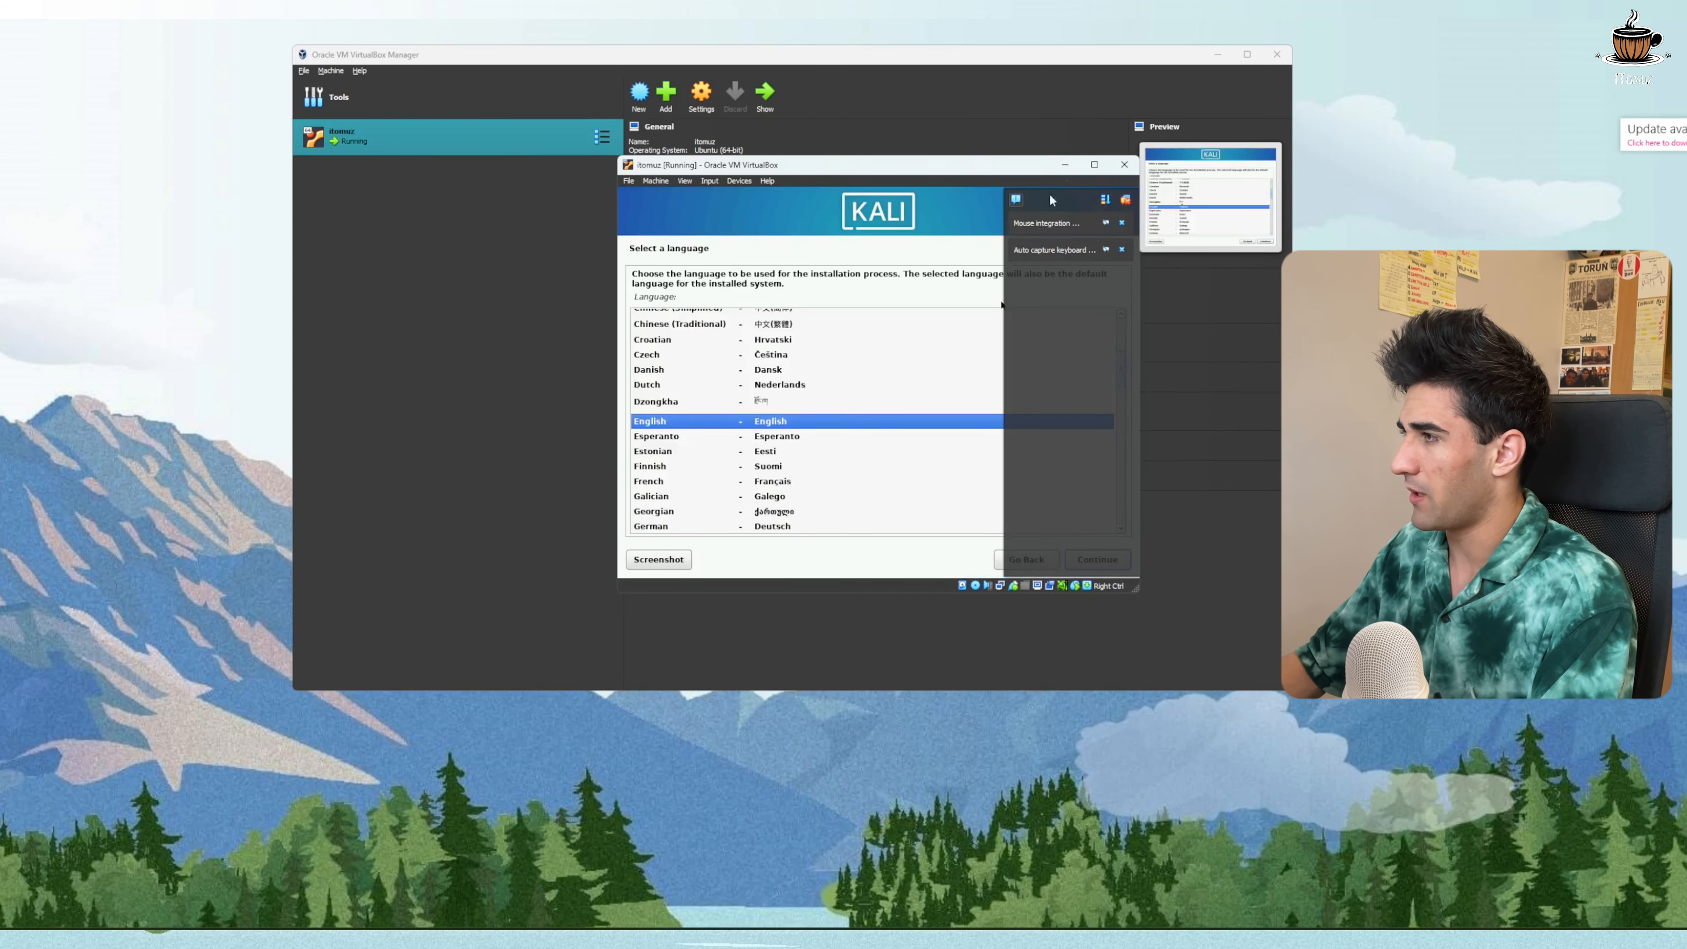
{"action": "left_click_drag", "start_coordinate": [981, 160], "coordinate": [658, 49]}
{"action": "left_click_drag", "start_coordinate": [816, 479], "coordinate": [1503, 850]}
{"action": "left_click_drag", "start_coordinate": [877, 54], "coordinate": [707, 43]}
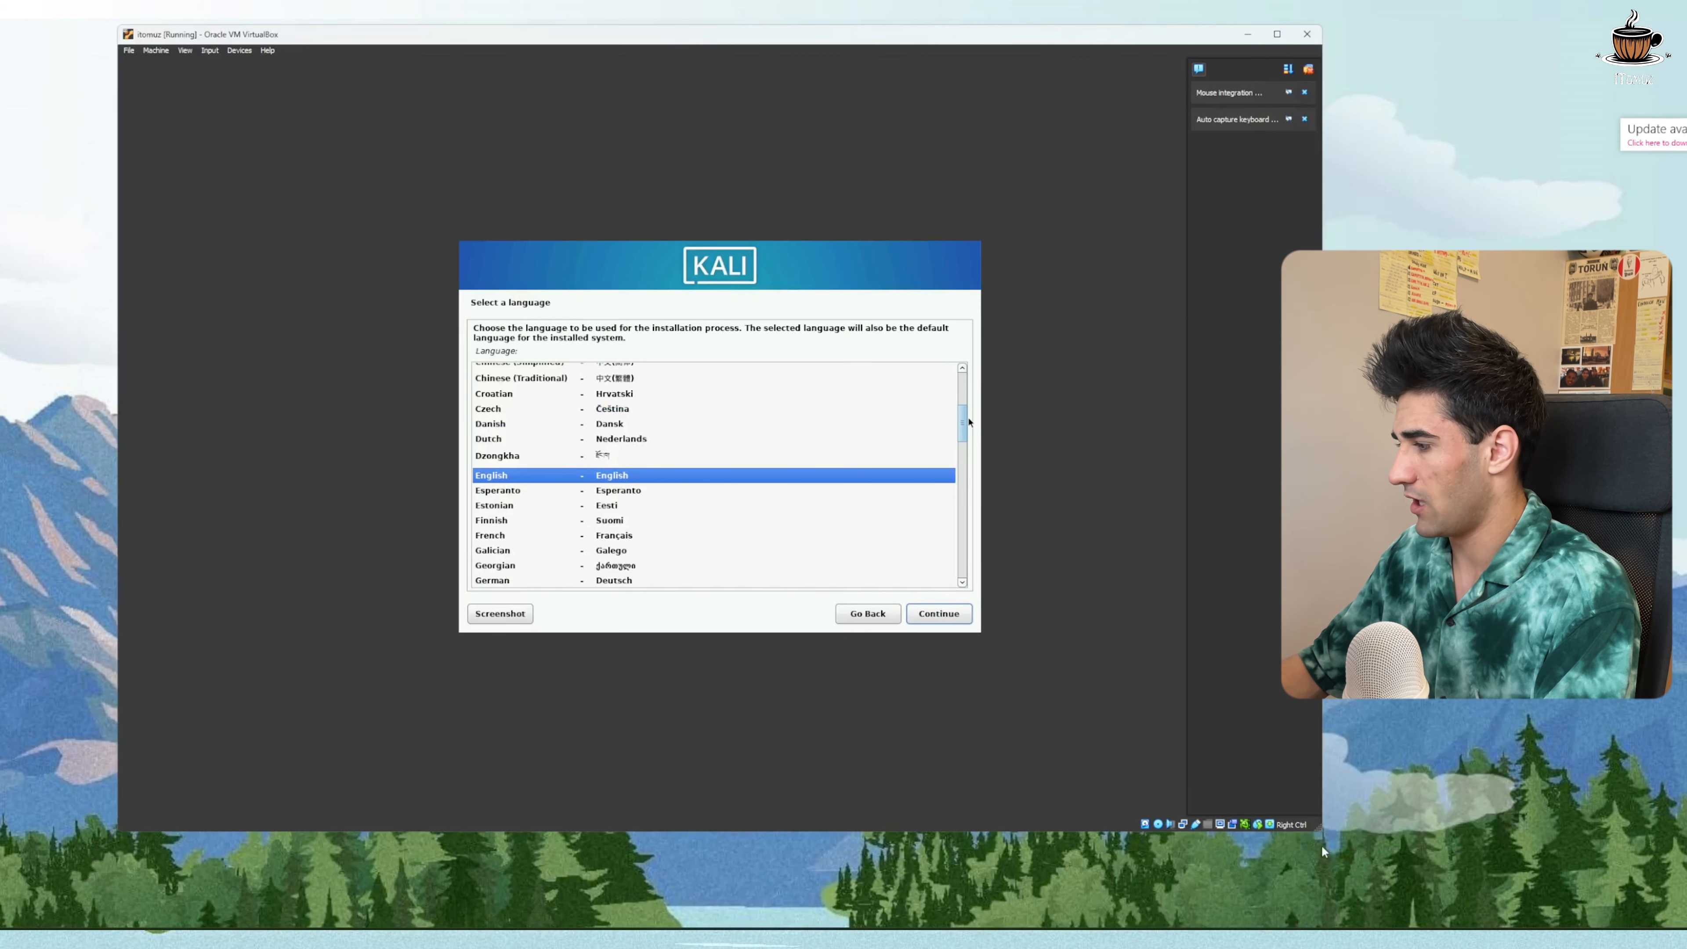
{"action": "left_click_drag", "start_coordinate": [1324, 852], "coordinate": [1414, 921]}
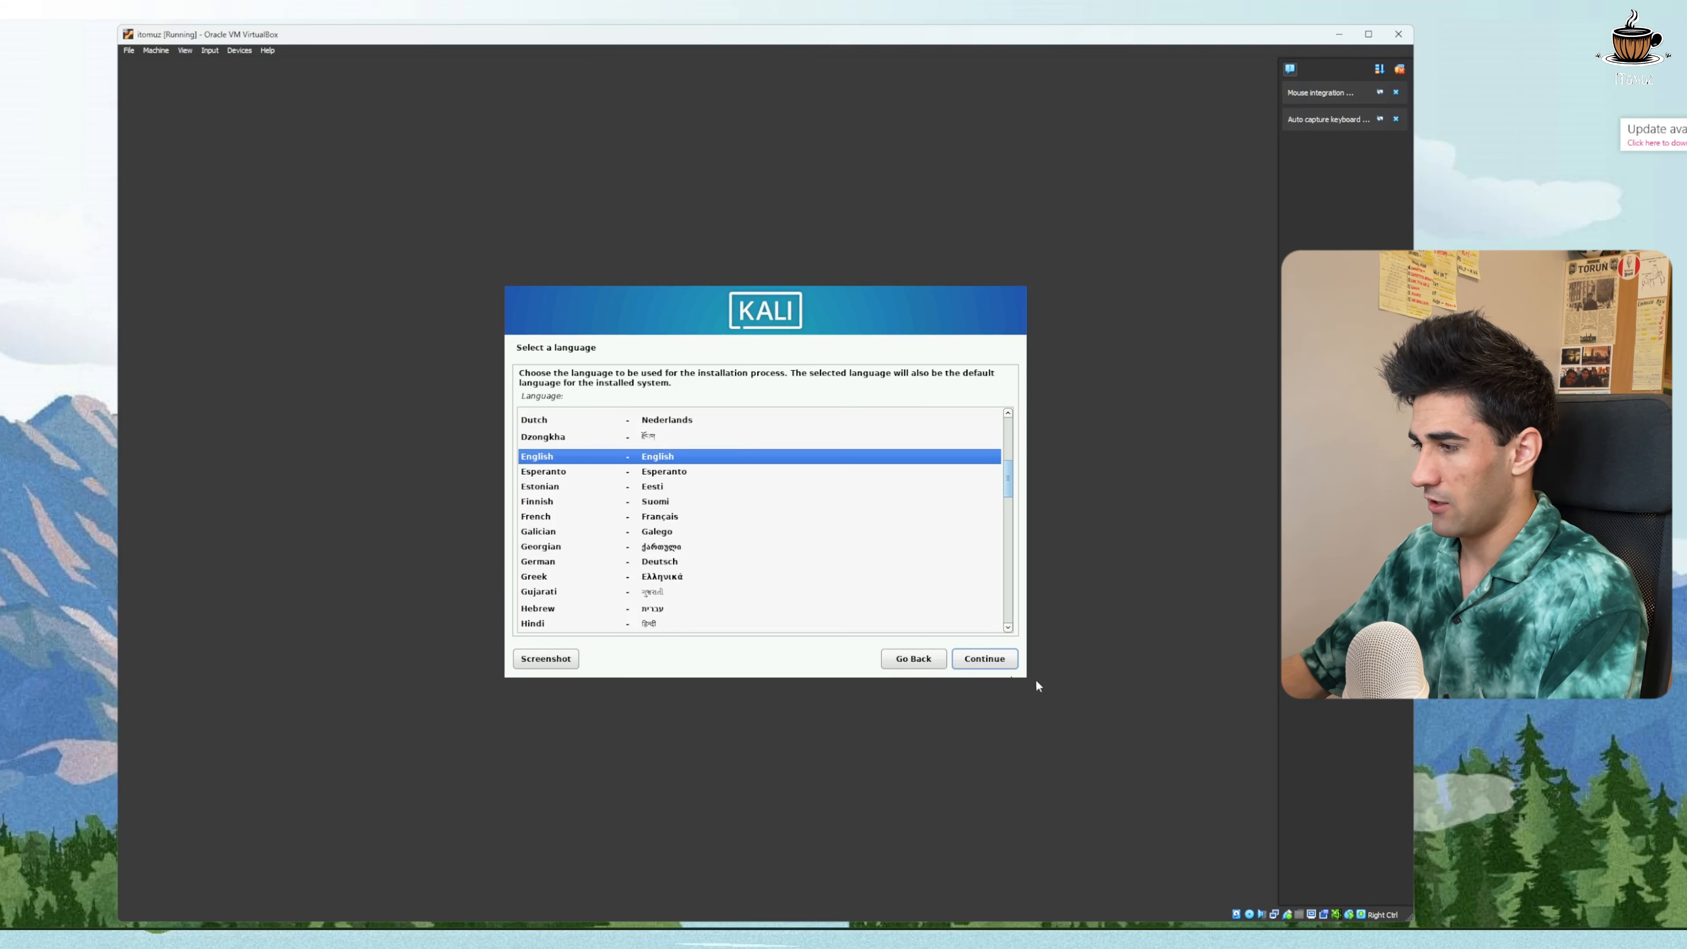
Configure the installation with English as language, United States as location and the American English keymap
{"action": "left_click", "coordinate": [987, 662]}
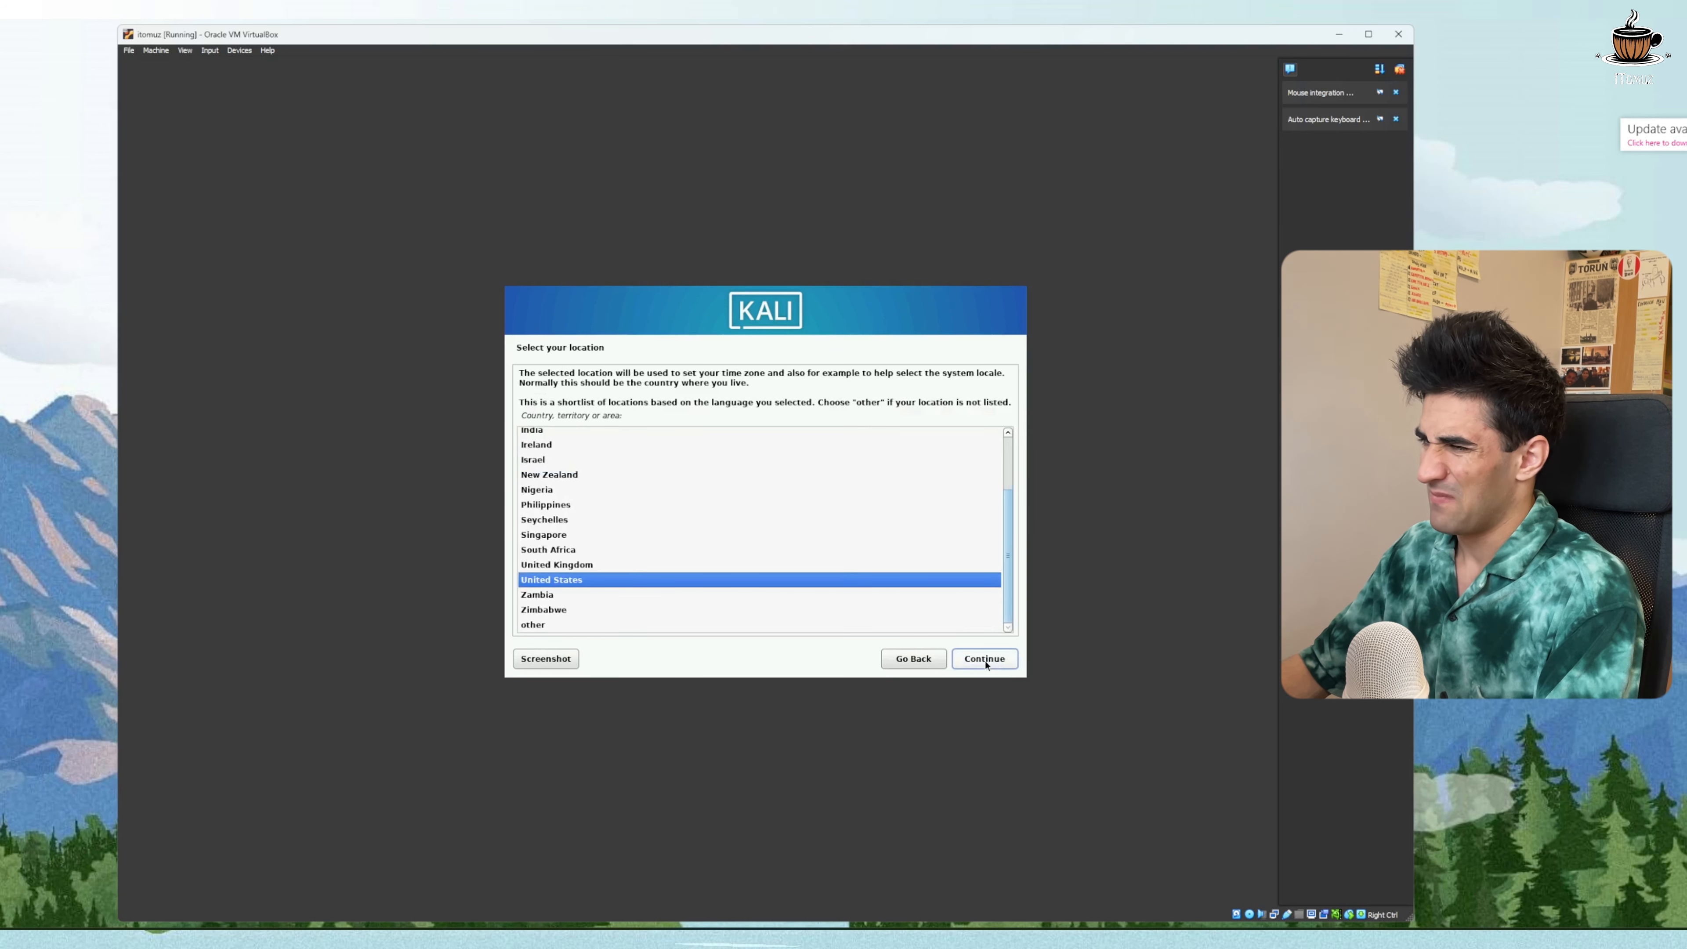
{"action": "scroll", "coordinate": [606, 482], "scroll_direction": "up", "scroll_amount": 3}
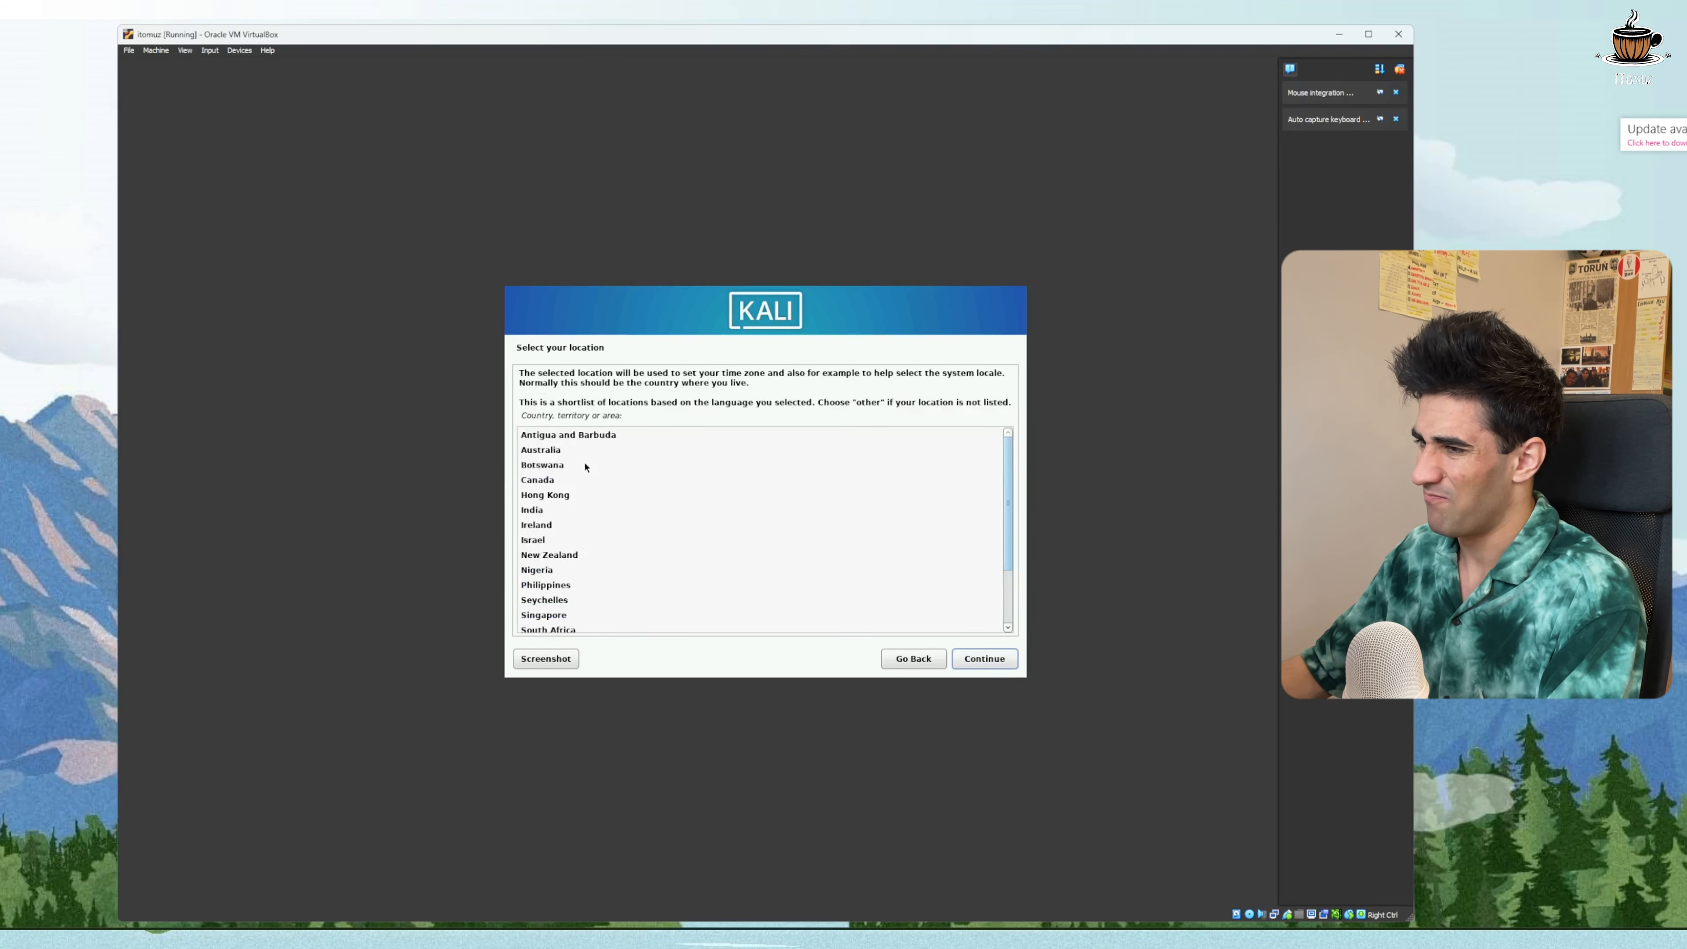
{"action": "scroll", "coordinate": [595, 525], "scroll_direction": "down", "scroll_amount": 3}
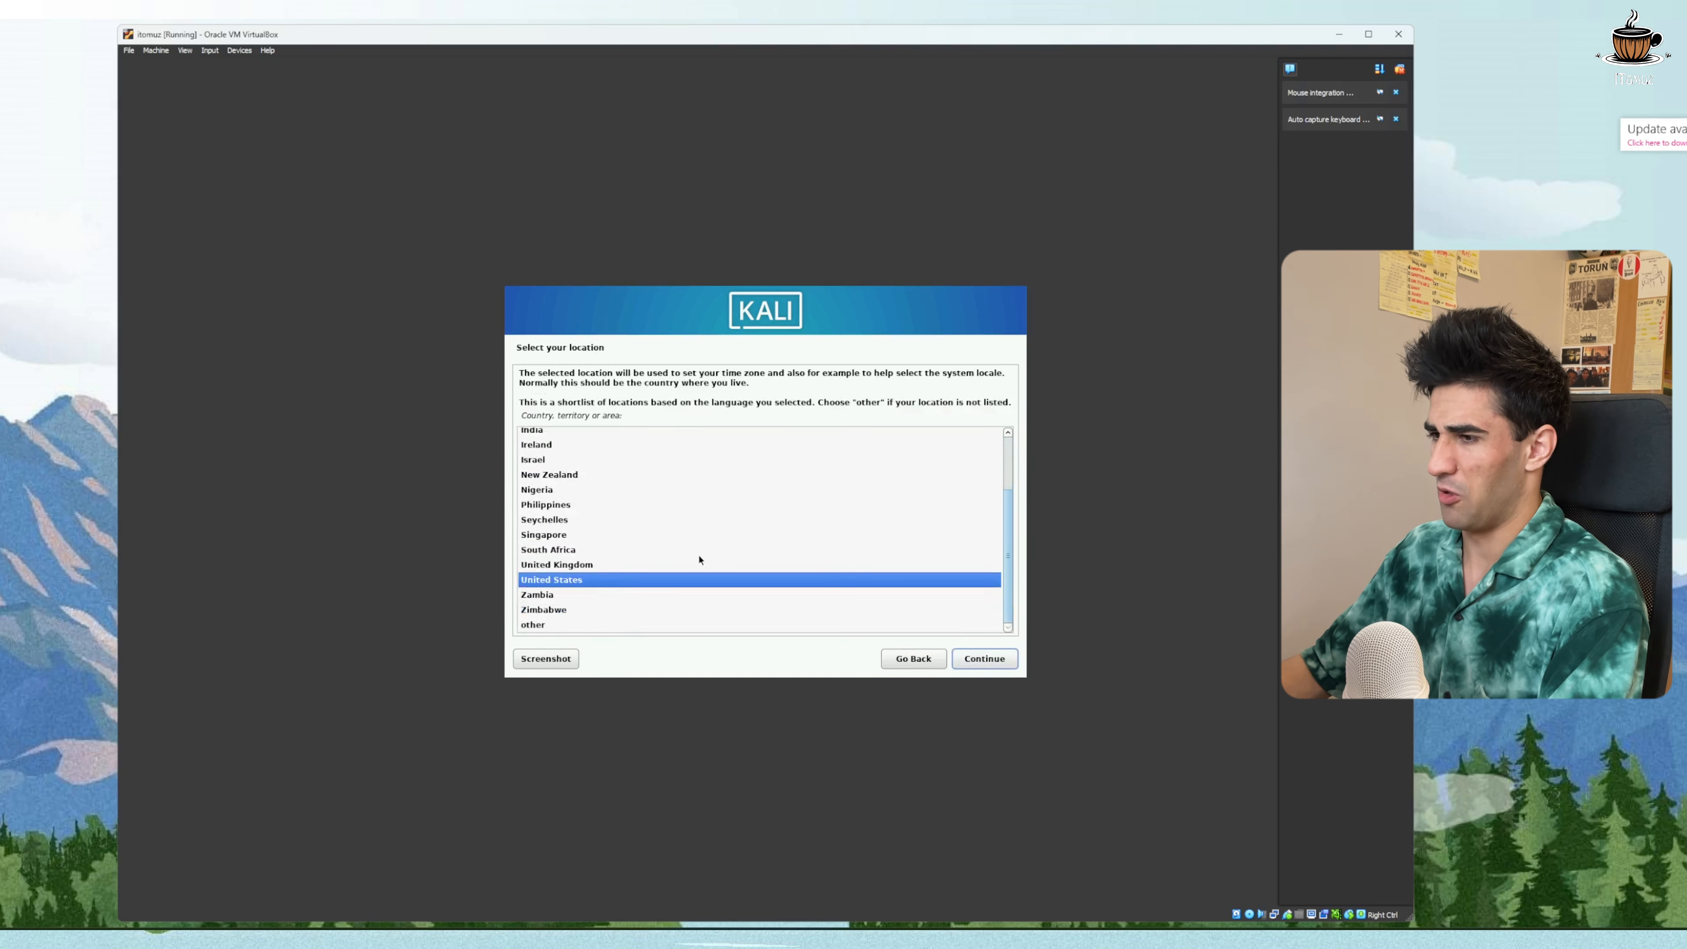
{"action": "scroll", "coordinate": [681, 539], "scroll_direction": "up", "scroll_amount": 3}
{"action": "scroll", "coordinate": [735, 576], "scroll_direction": "down", "scroll_amount": 3}
{"action": "left_click", "coordinate": [985, 661]}
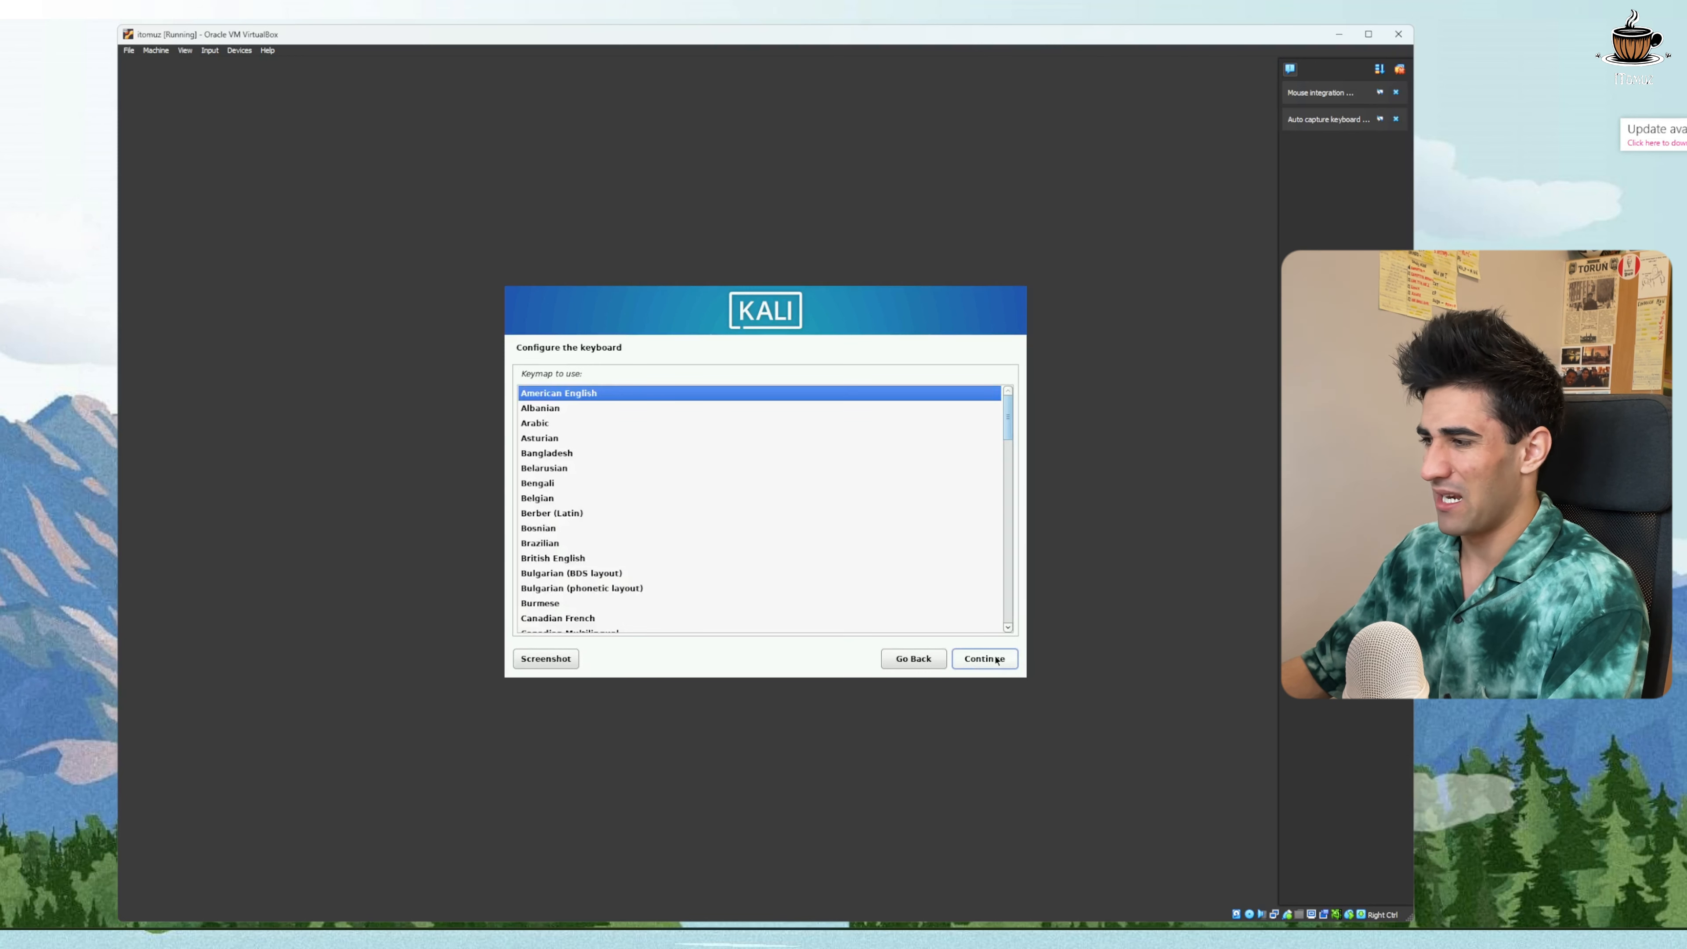
{"action": "left_click", "coordinate": [996, 659]}
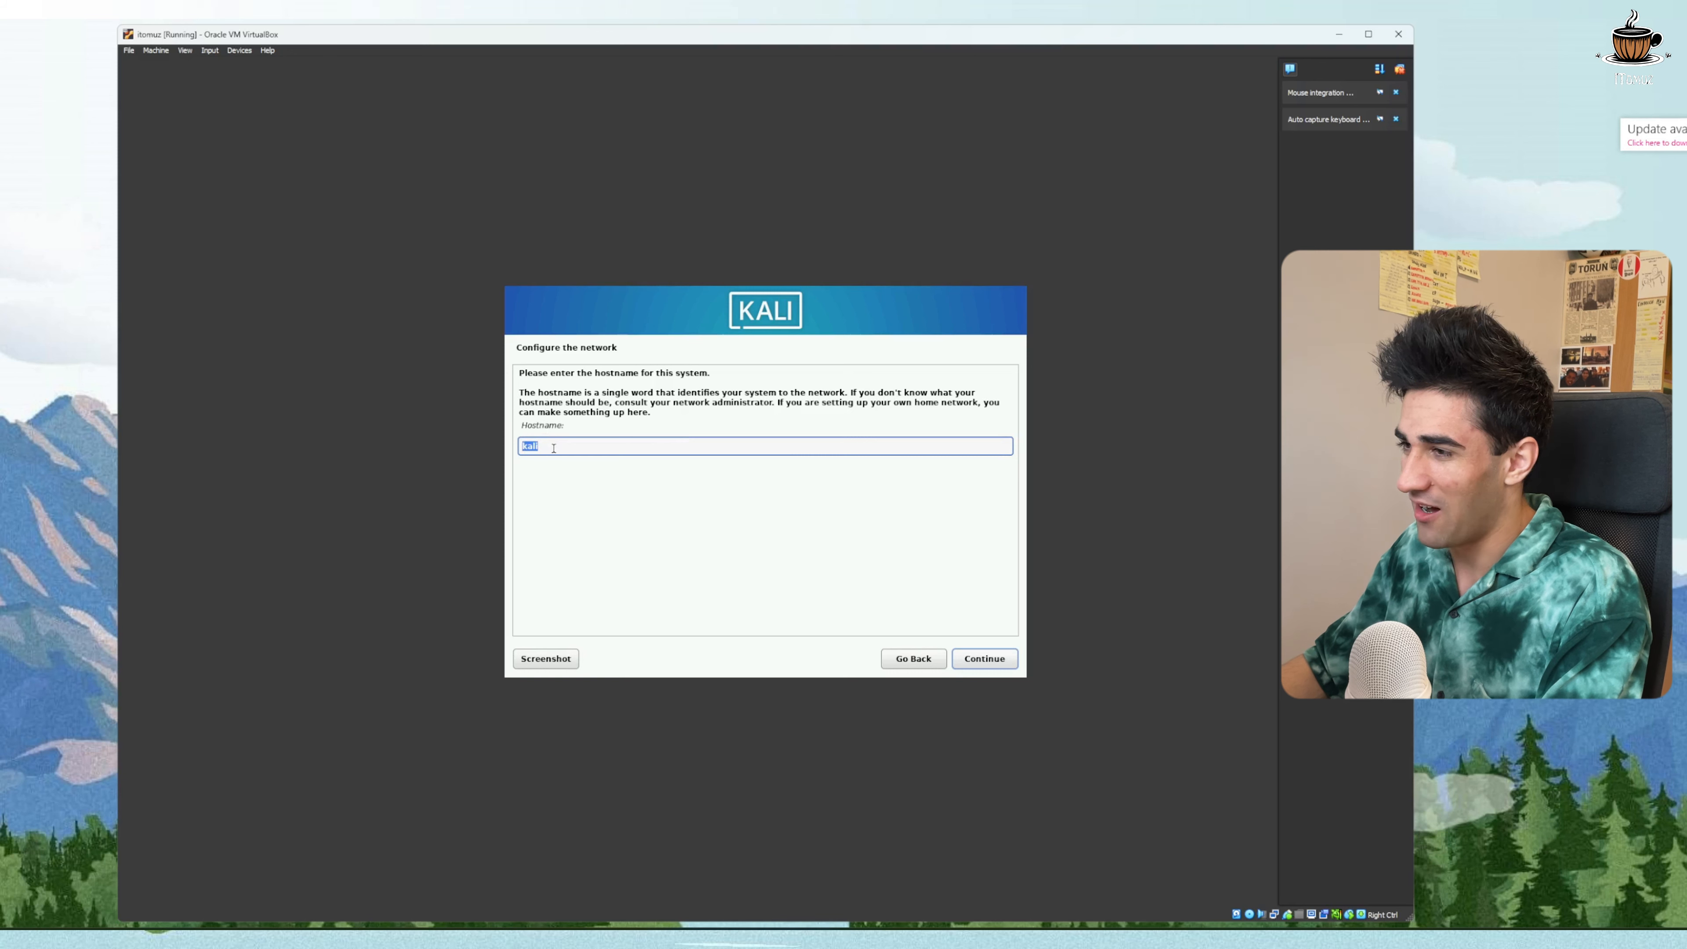
Configure the network with the hostname itomuz and the domain name itomuz.com
{"action": "key", "text": "BackSpace"}
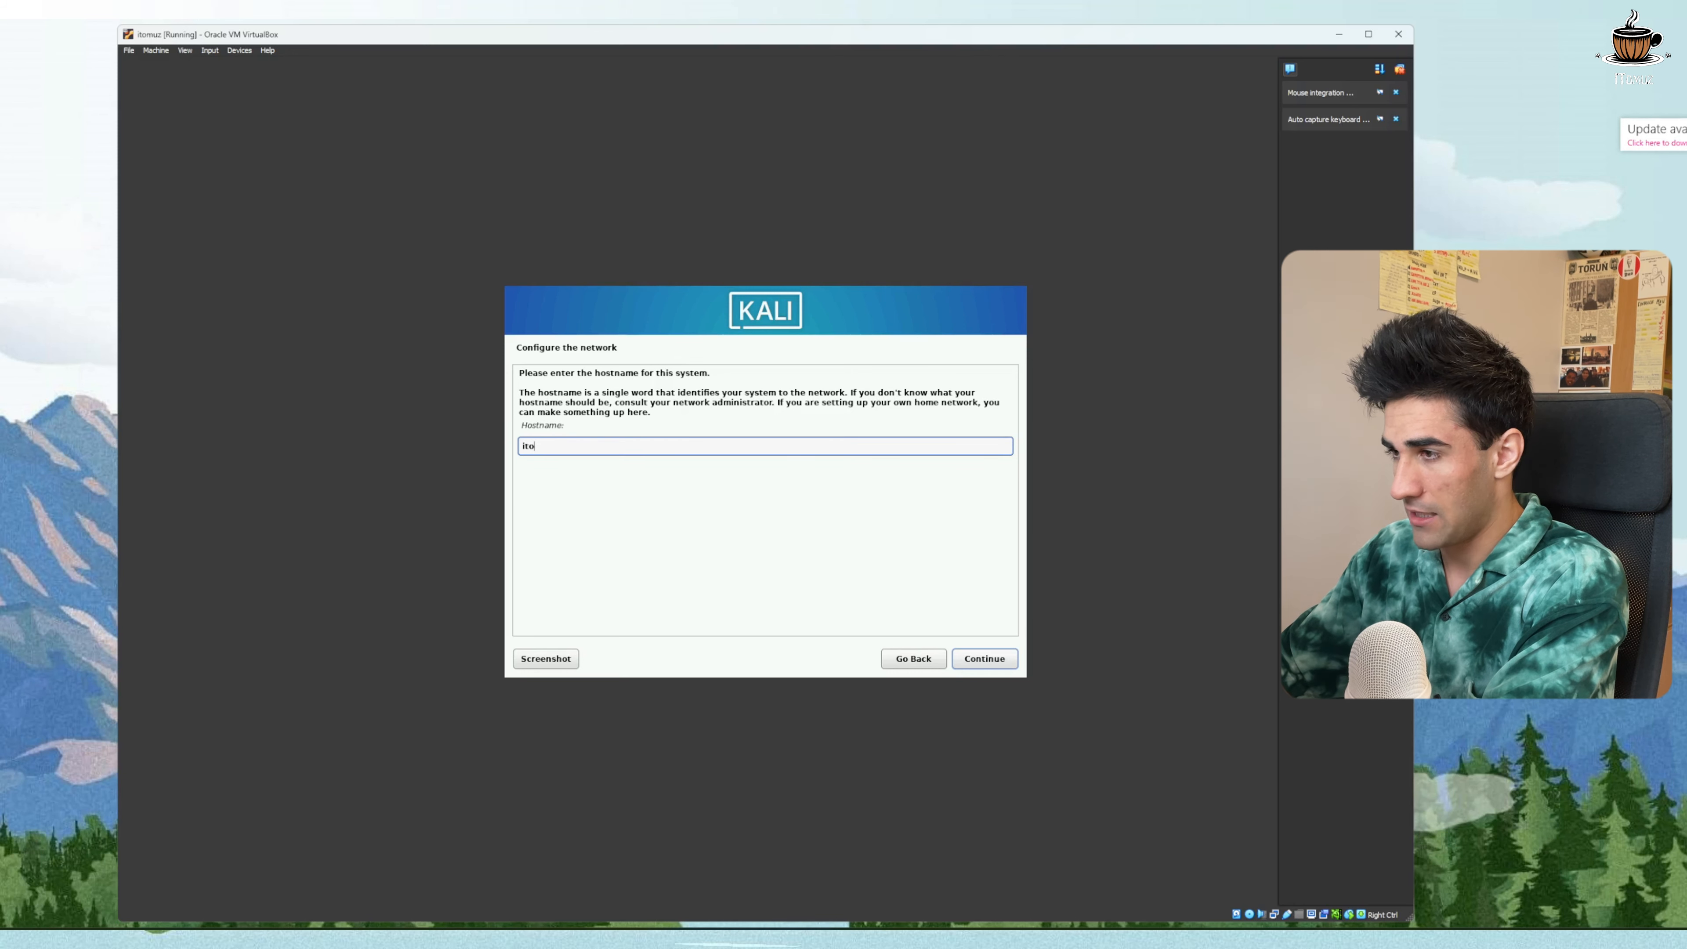
{"action": "type", "text": "itomuz"}
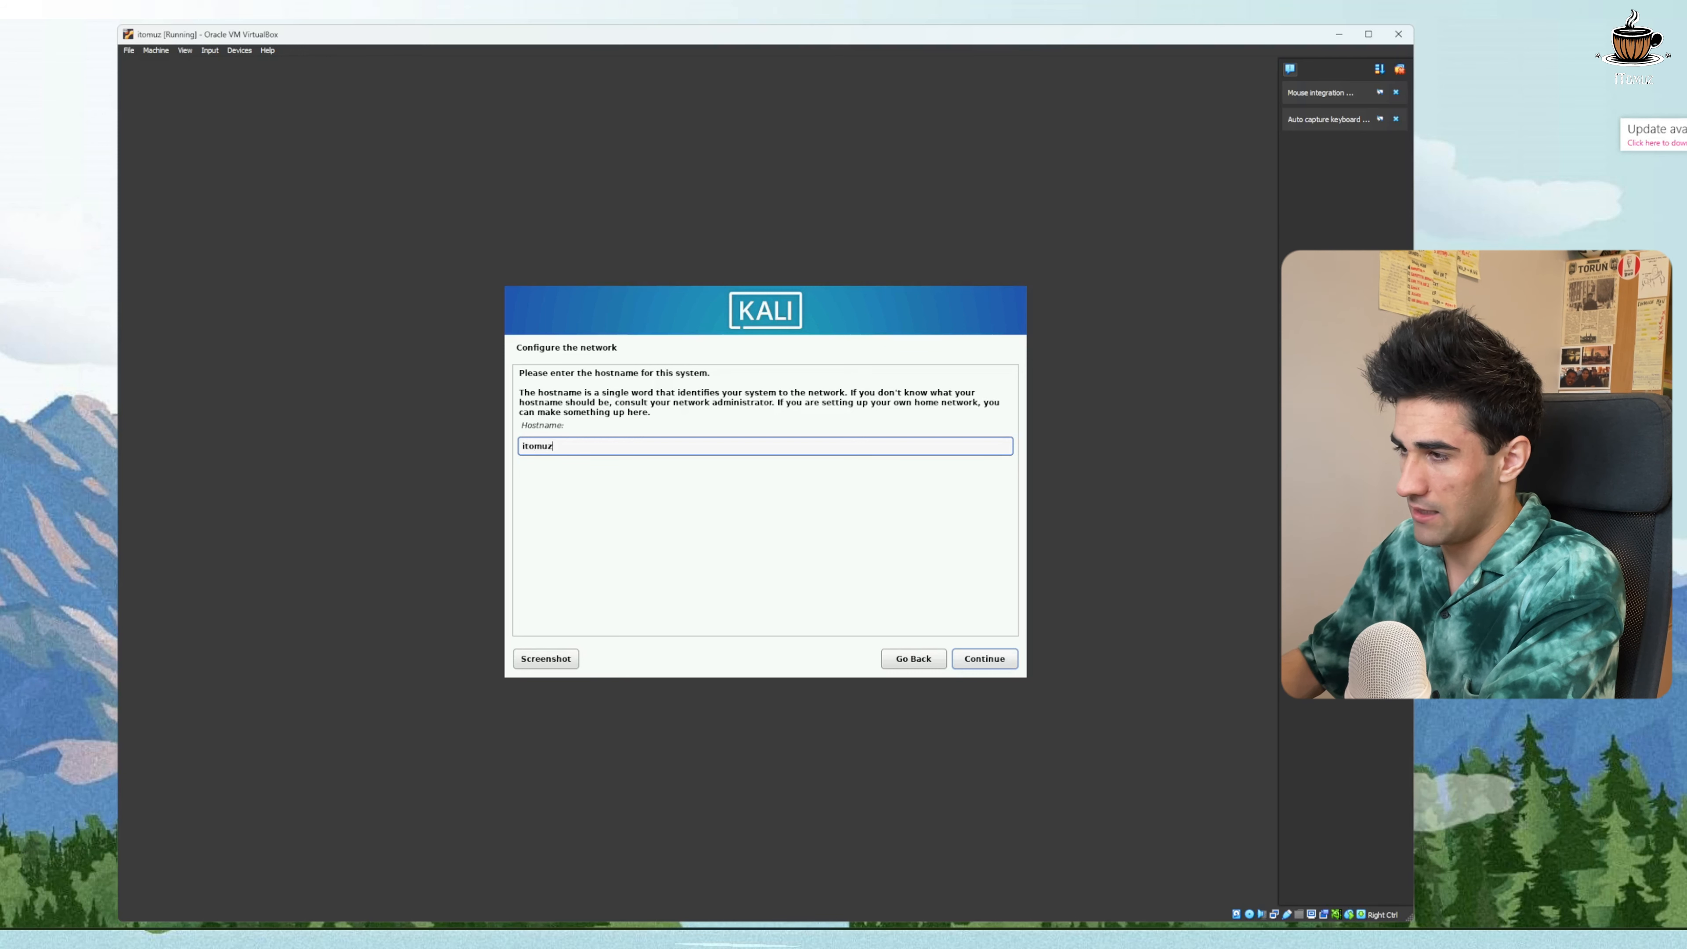
{"action": "left_click", "coordinate": [979, 659]}
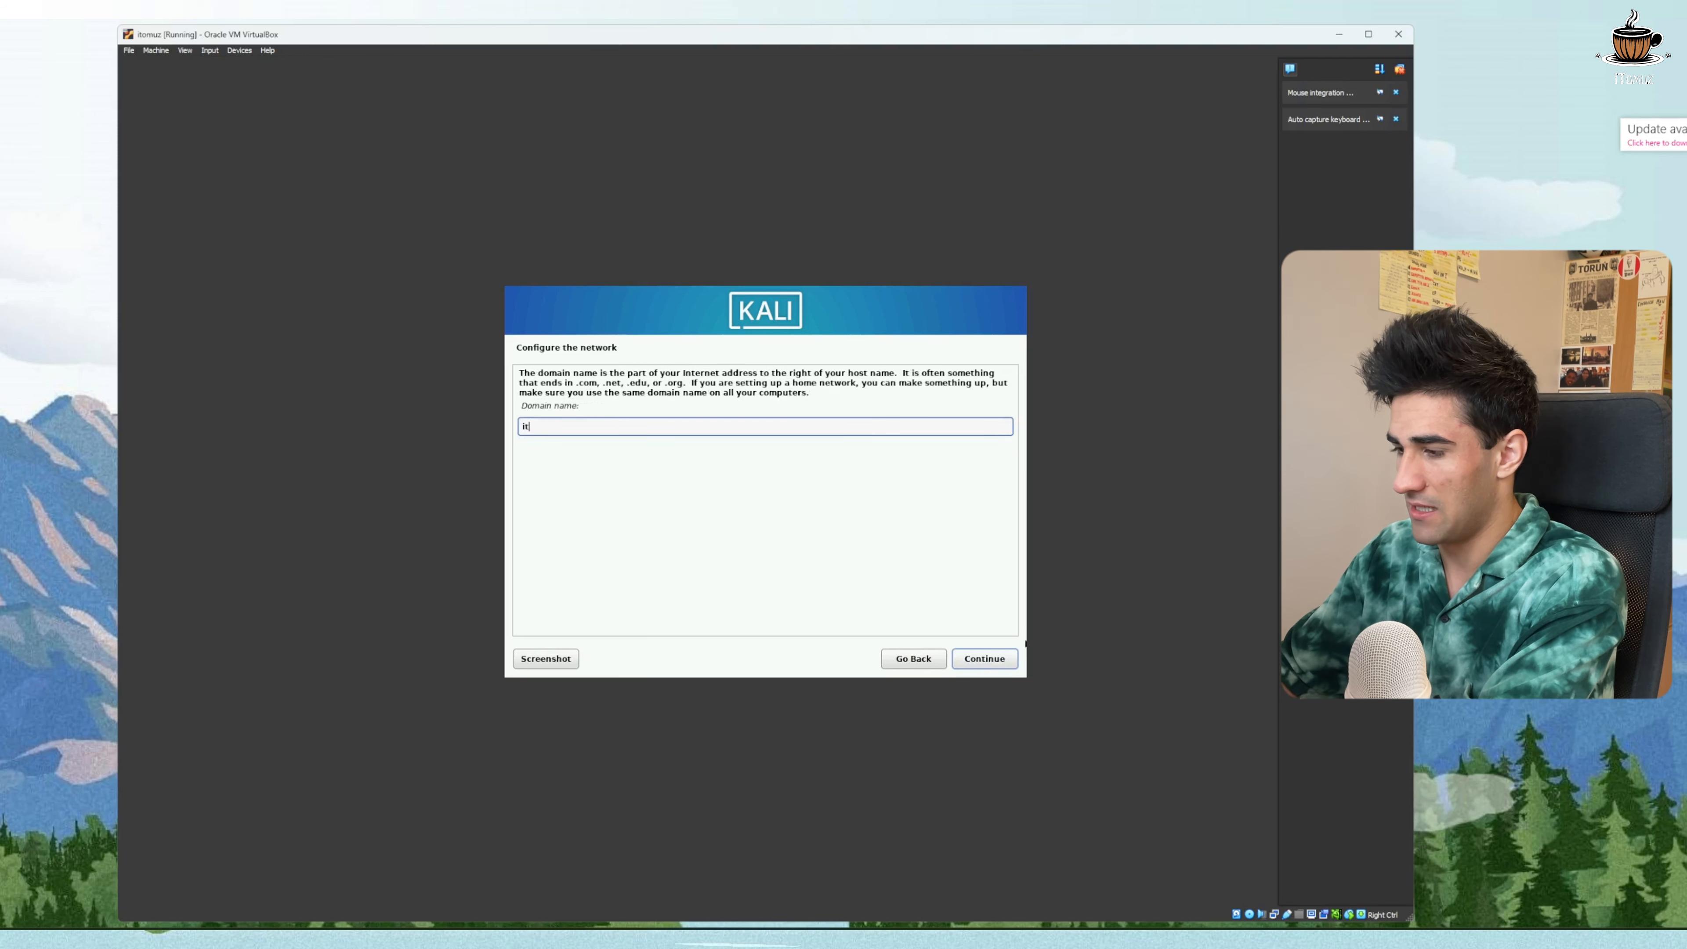
{"action": "type", "text": "itom,"}
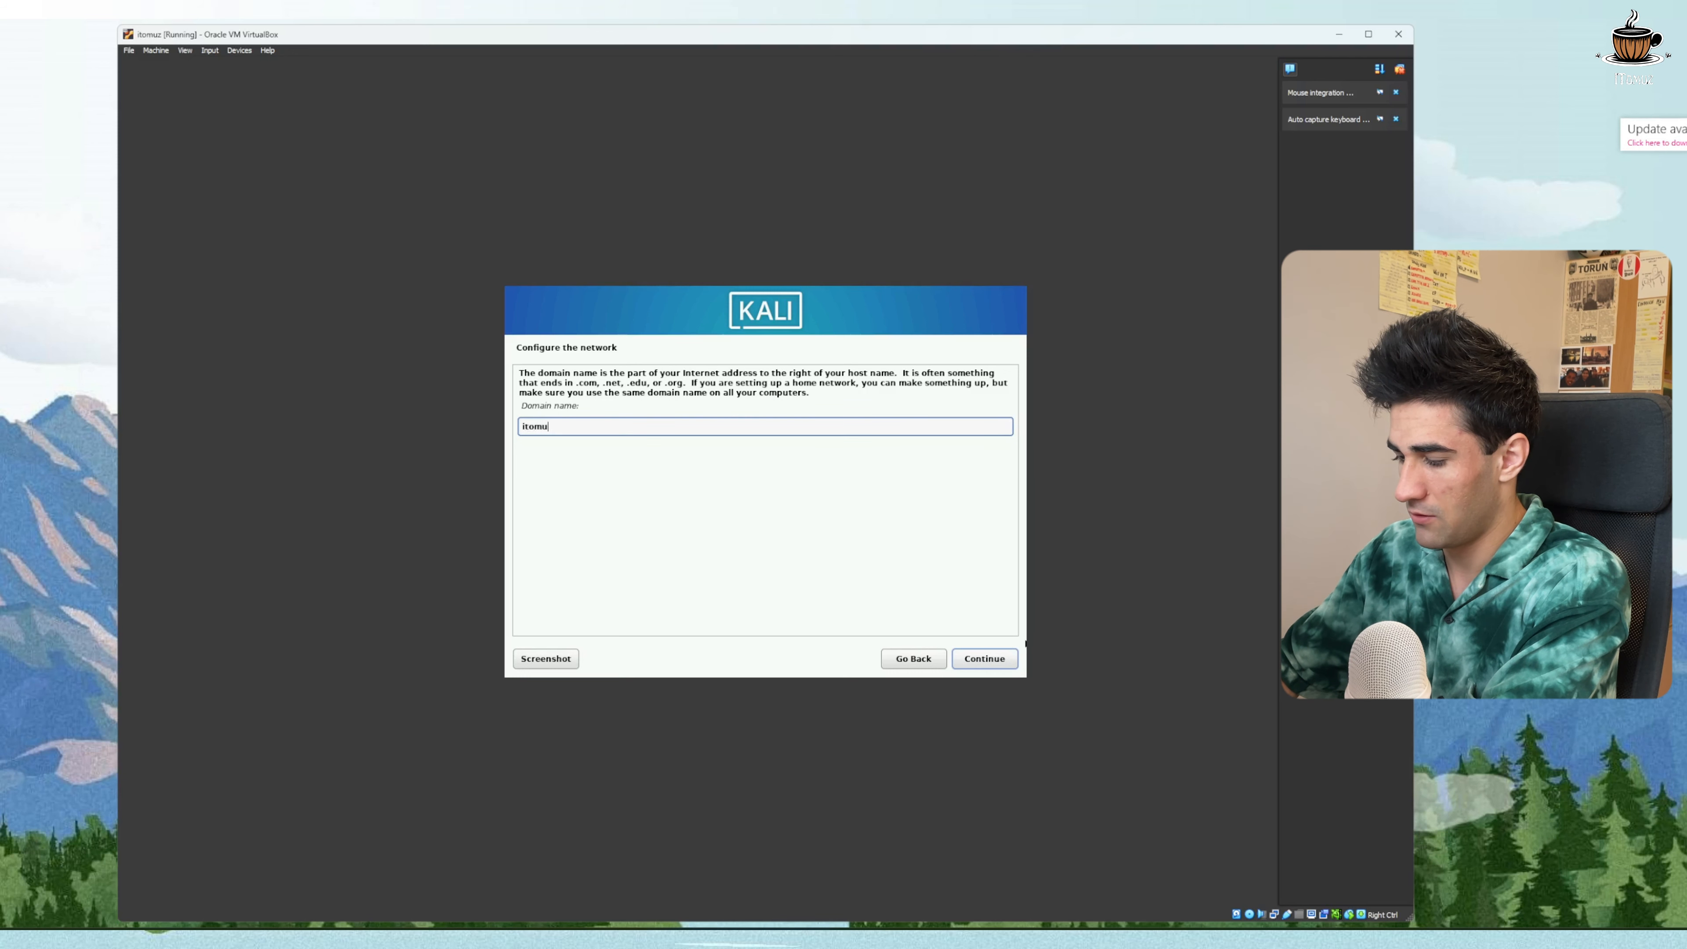
{"action": "type", "text": "uz.com"}
{"action": "key", "text": "Return"}
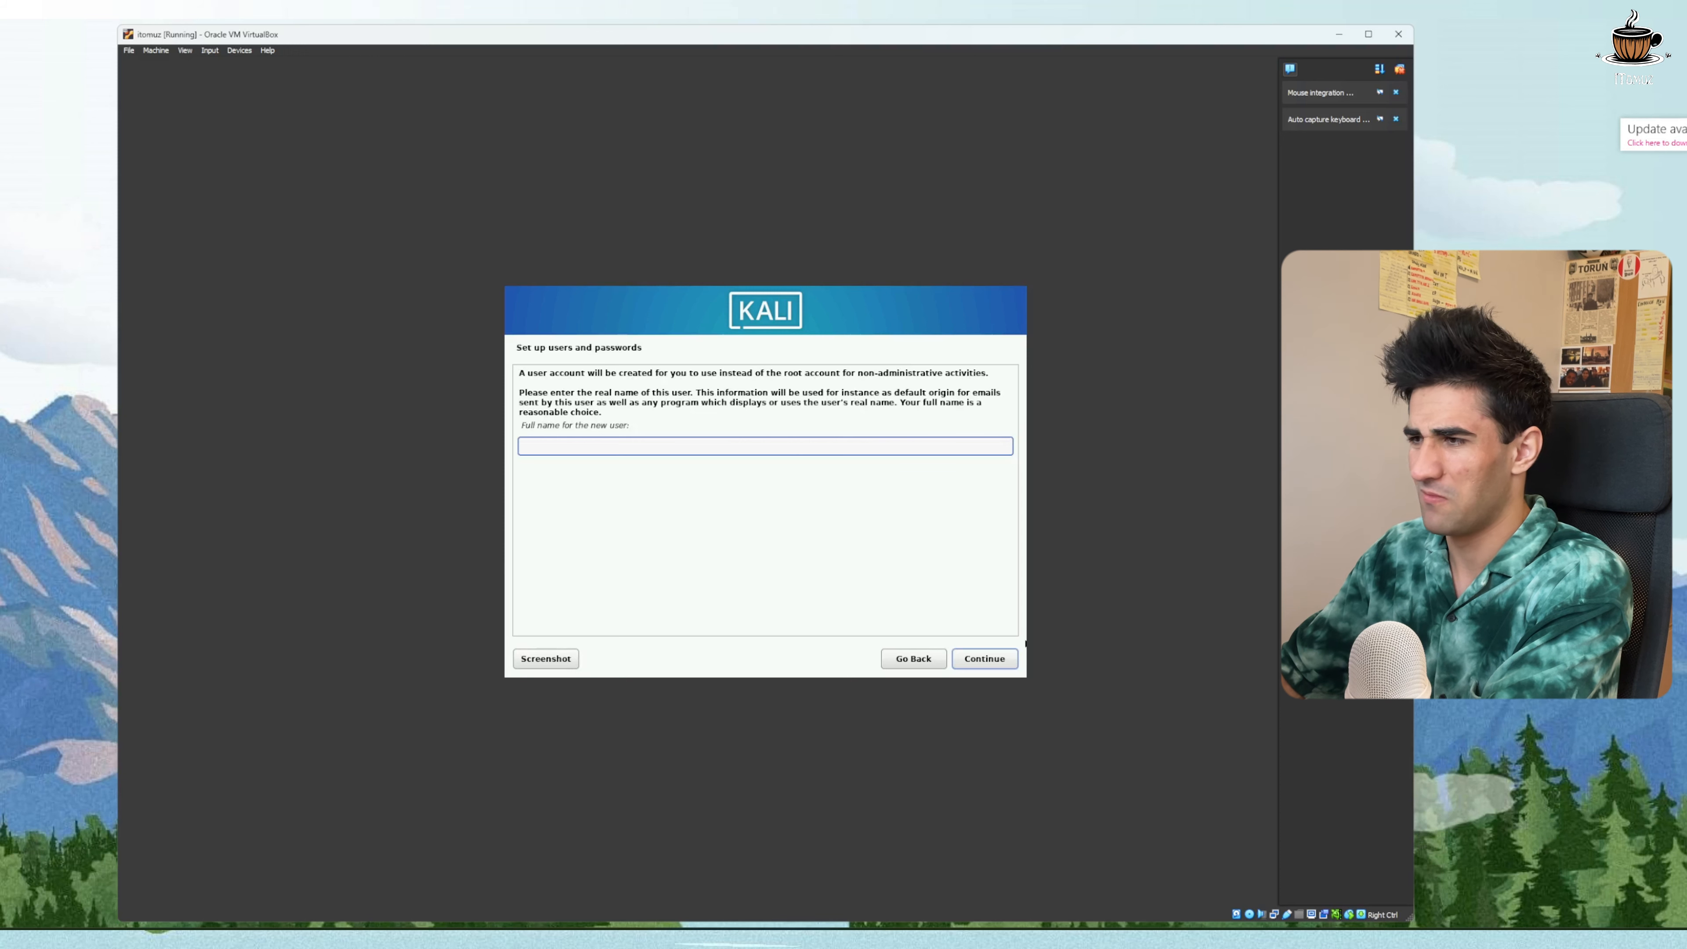
Enter the new user's full name and set the account username to itomuz
{"action": "type", "text": "Ri"}
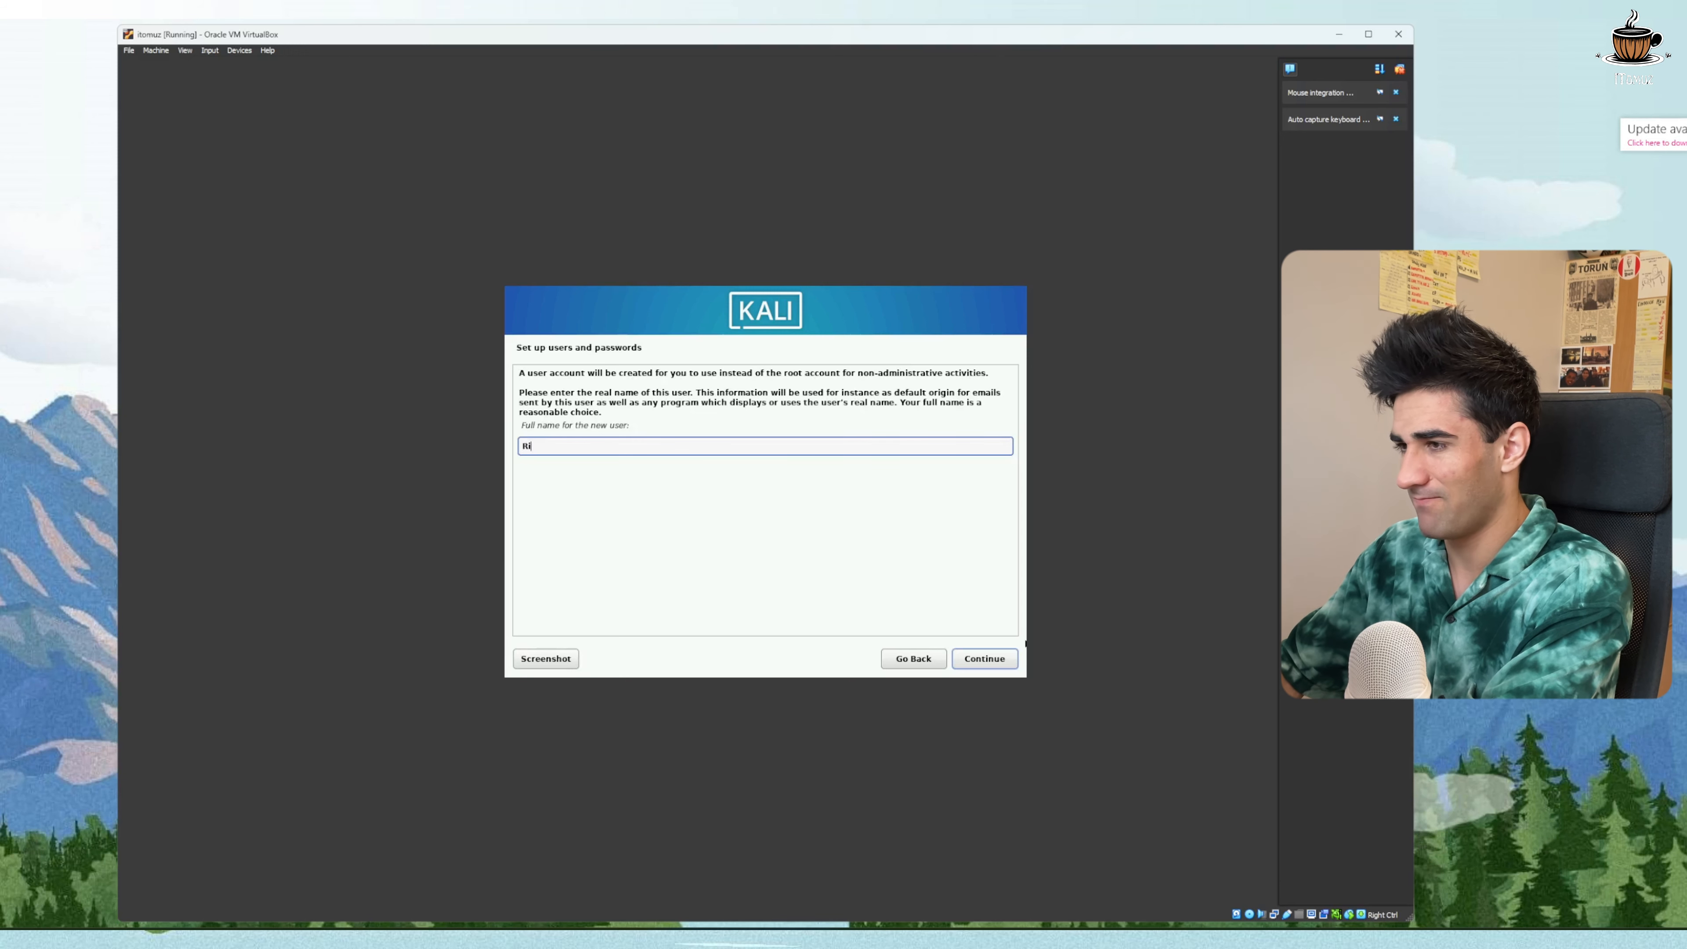
{"action": "type", "text": "zo Giyoev"}
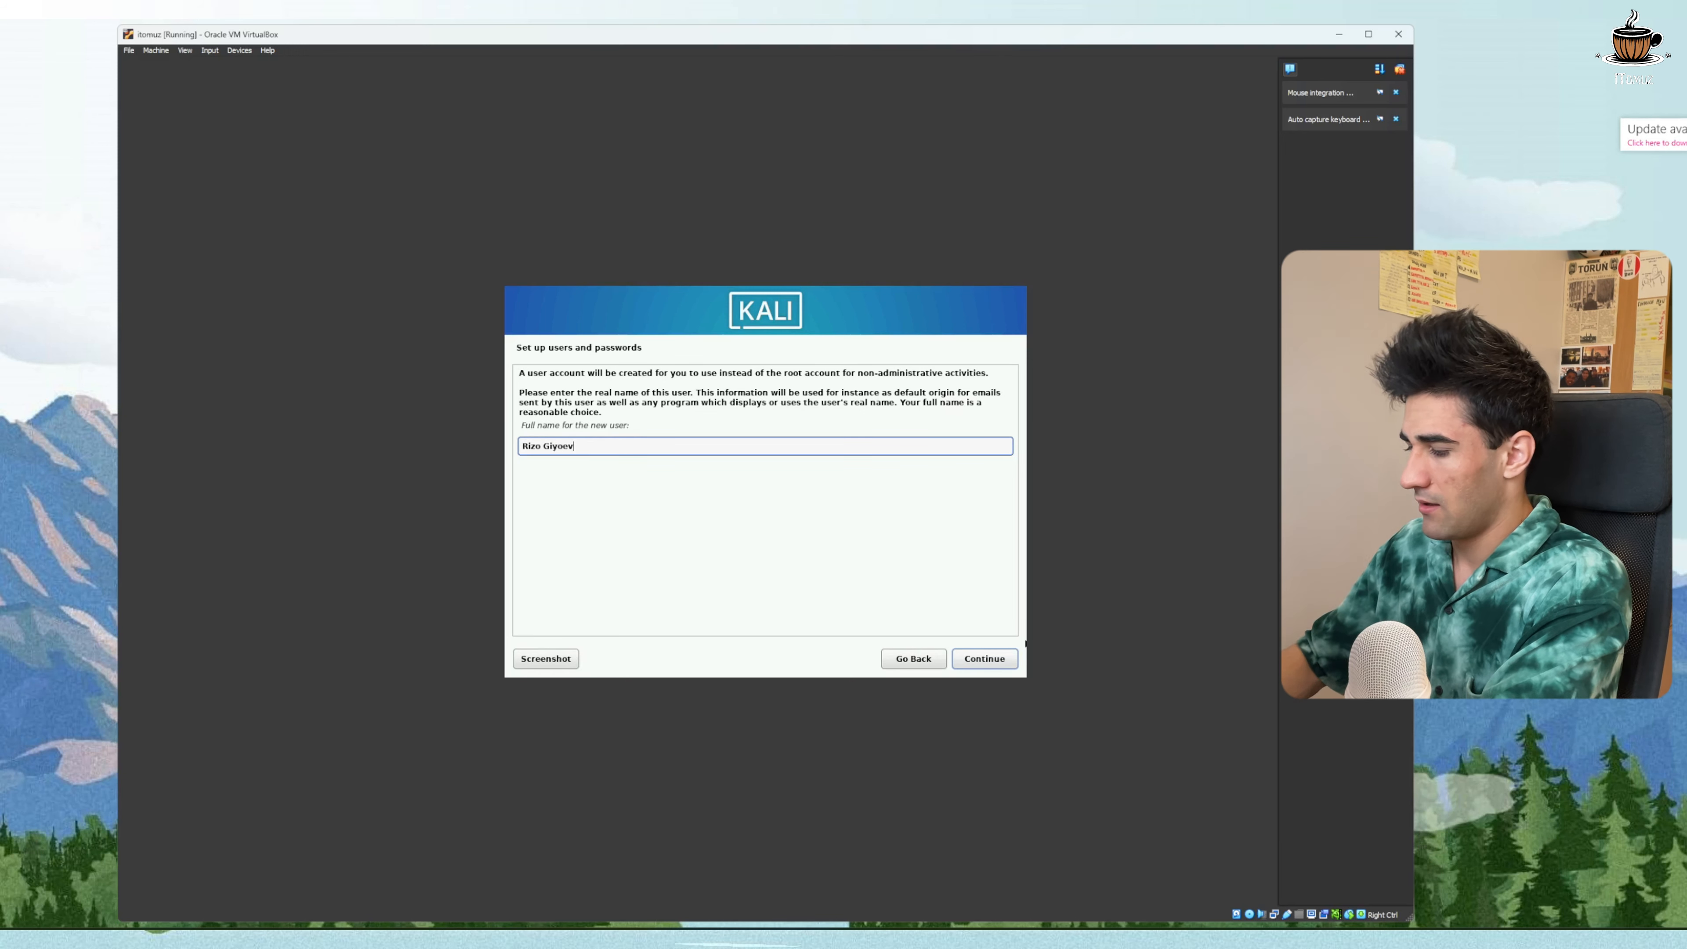
{"action": "key", "text": "Return"}
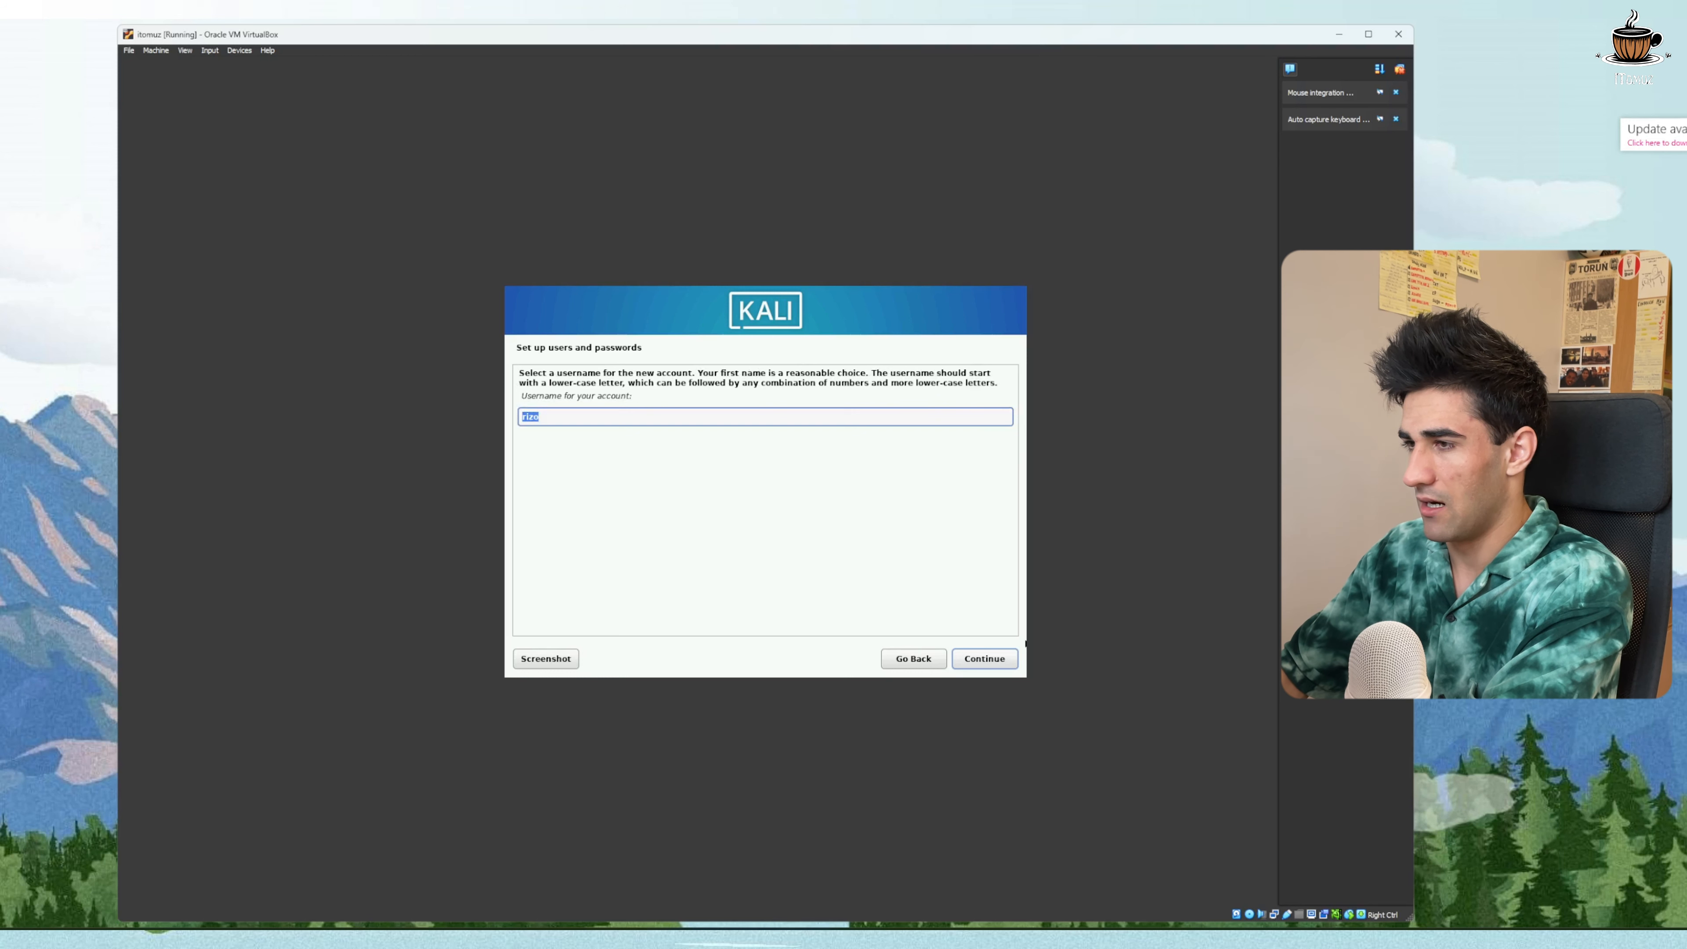
{"action": "key", "text": "BackSpace"}
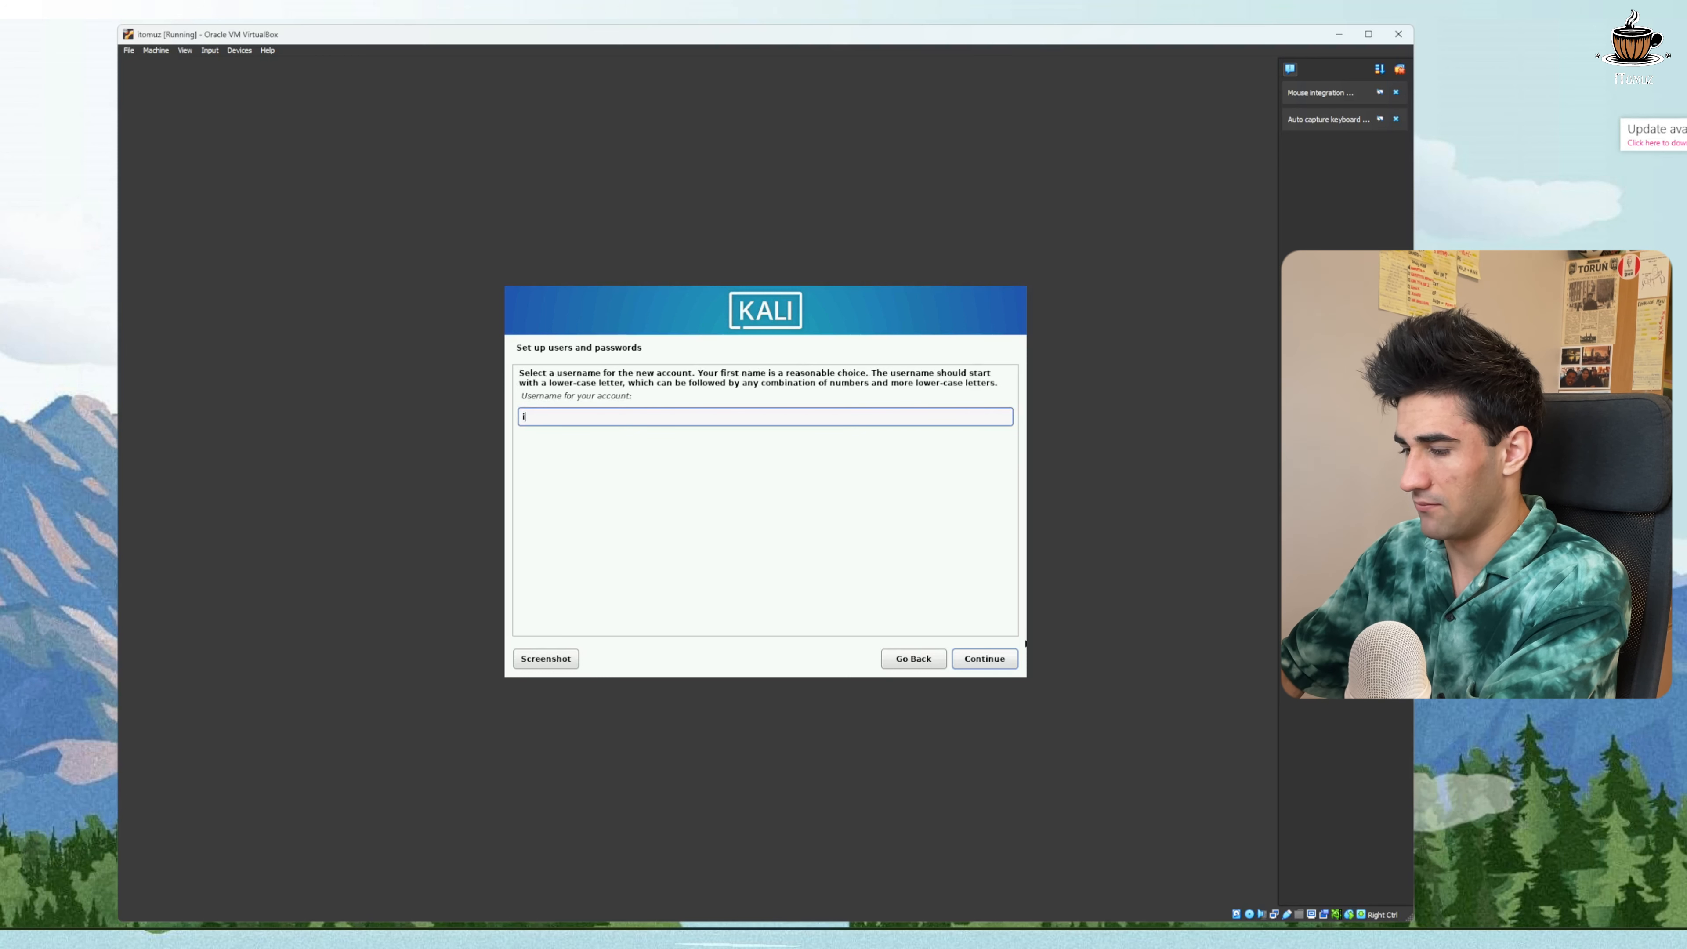
{"action": "type", "text": "itomuz"}
{"action": "key", "text": "Return"}
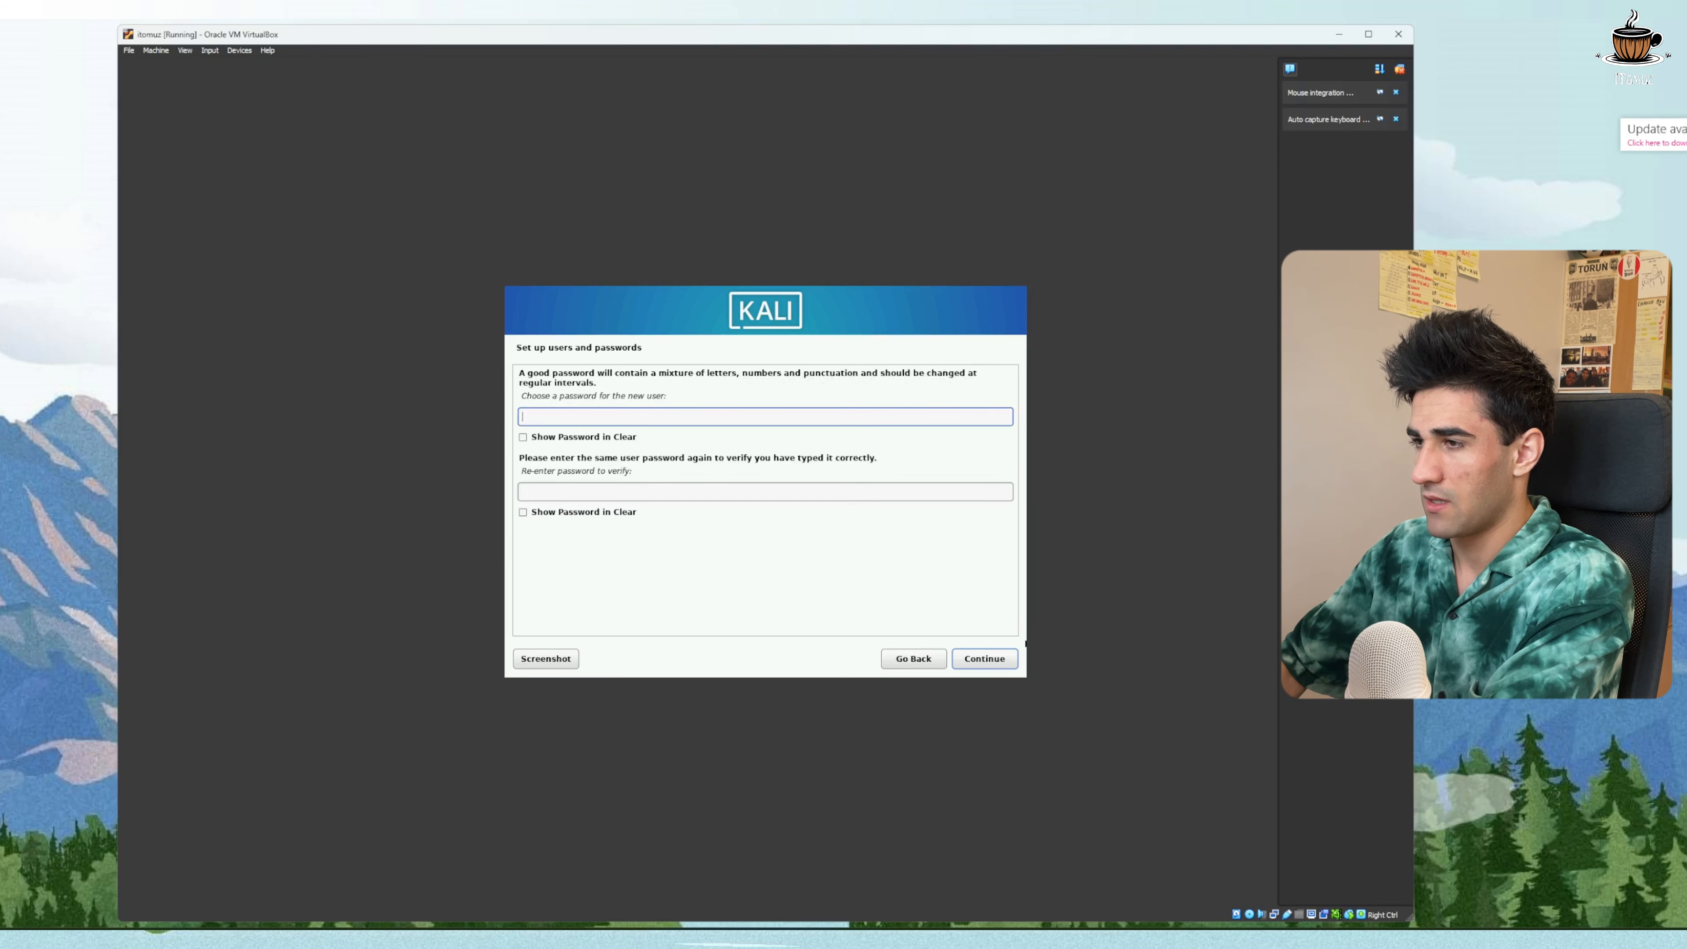
Enter the new user's account password, repeat it for verification and continue to the clock settings
{"action": "type", "text": "********"}
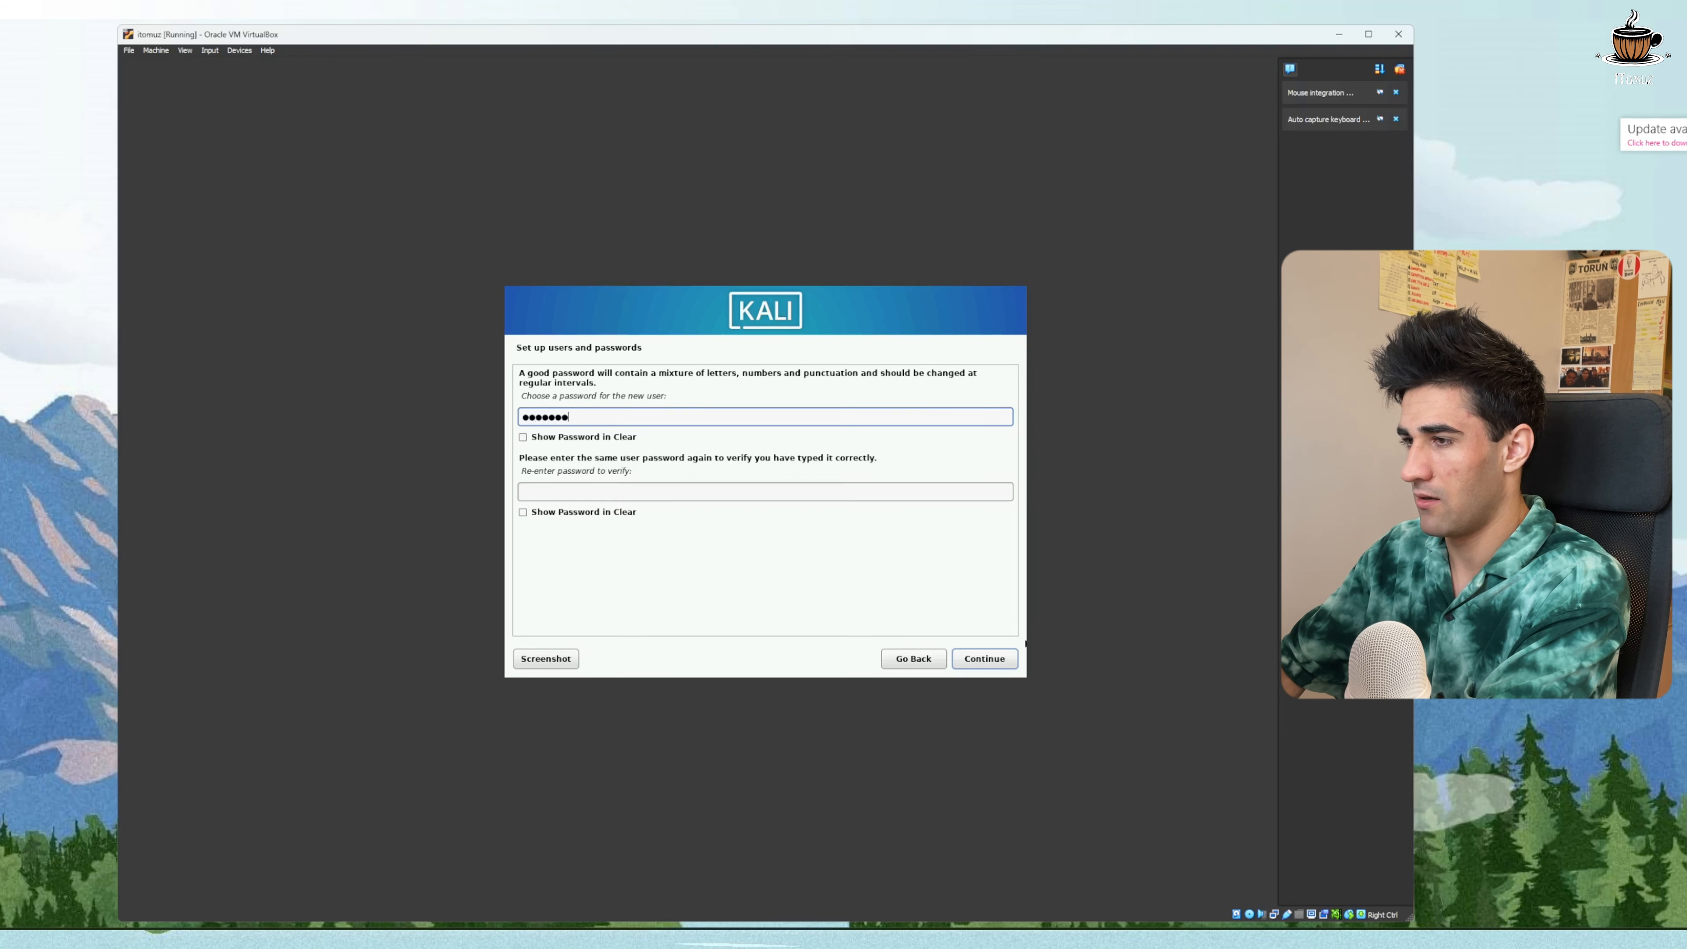
{"action": "key", "text": "Tab"}
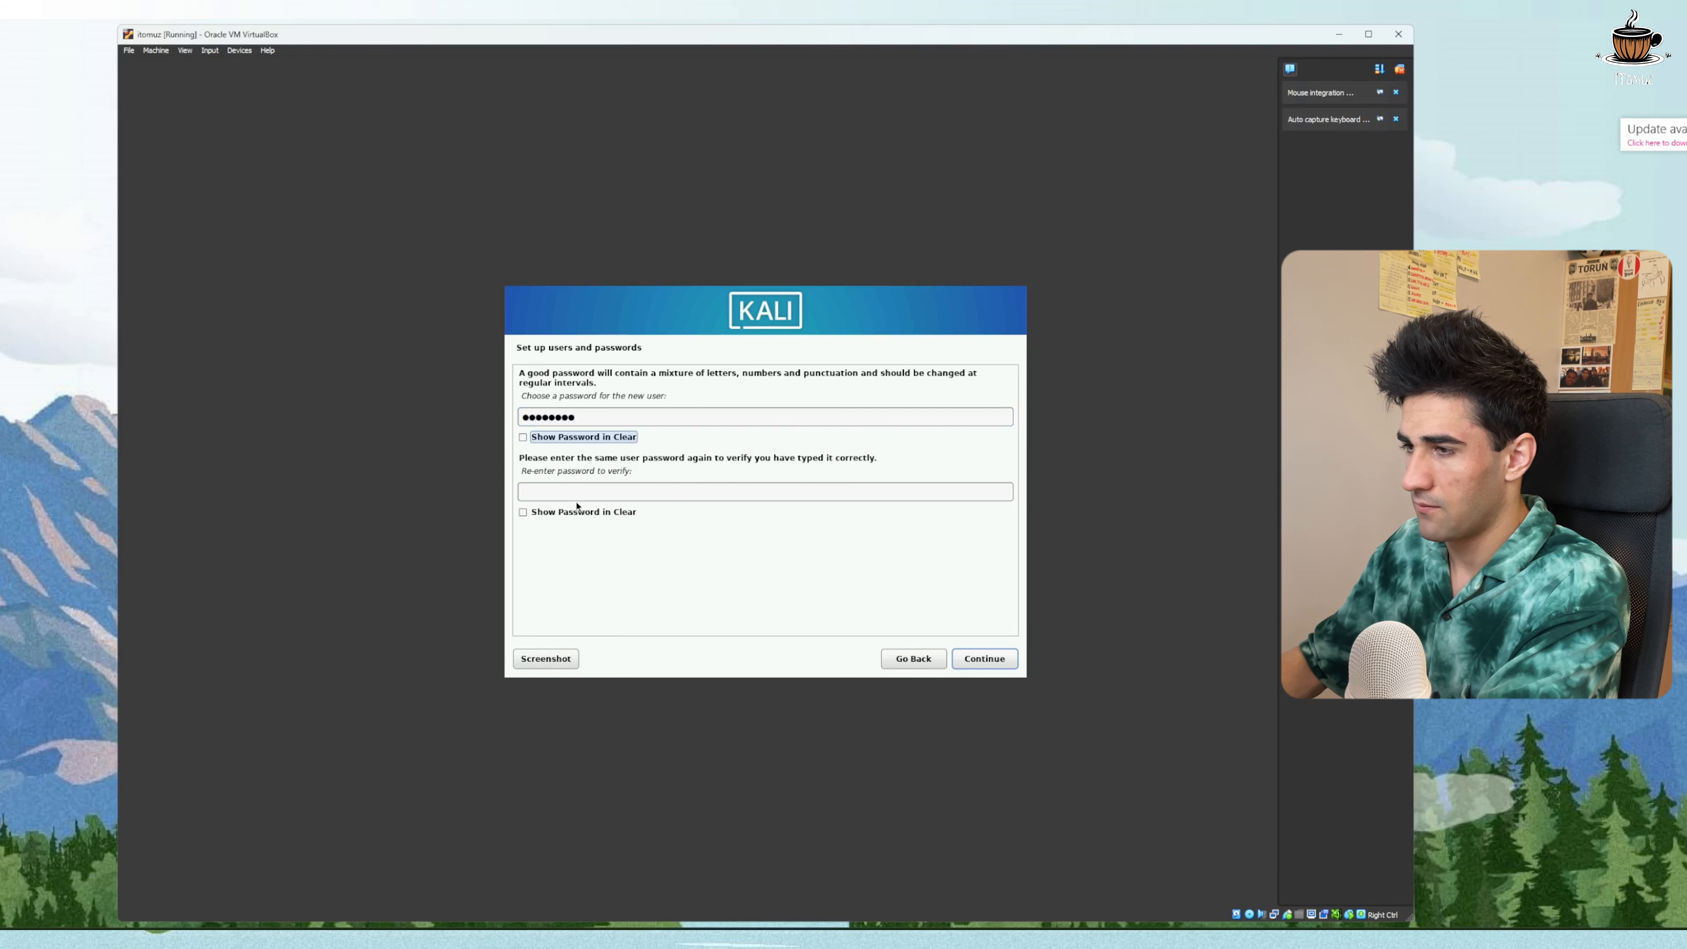
{"action": "left_click", "coordinate": [570, 490]}
{"action": "type", "text": "•"}
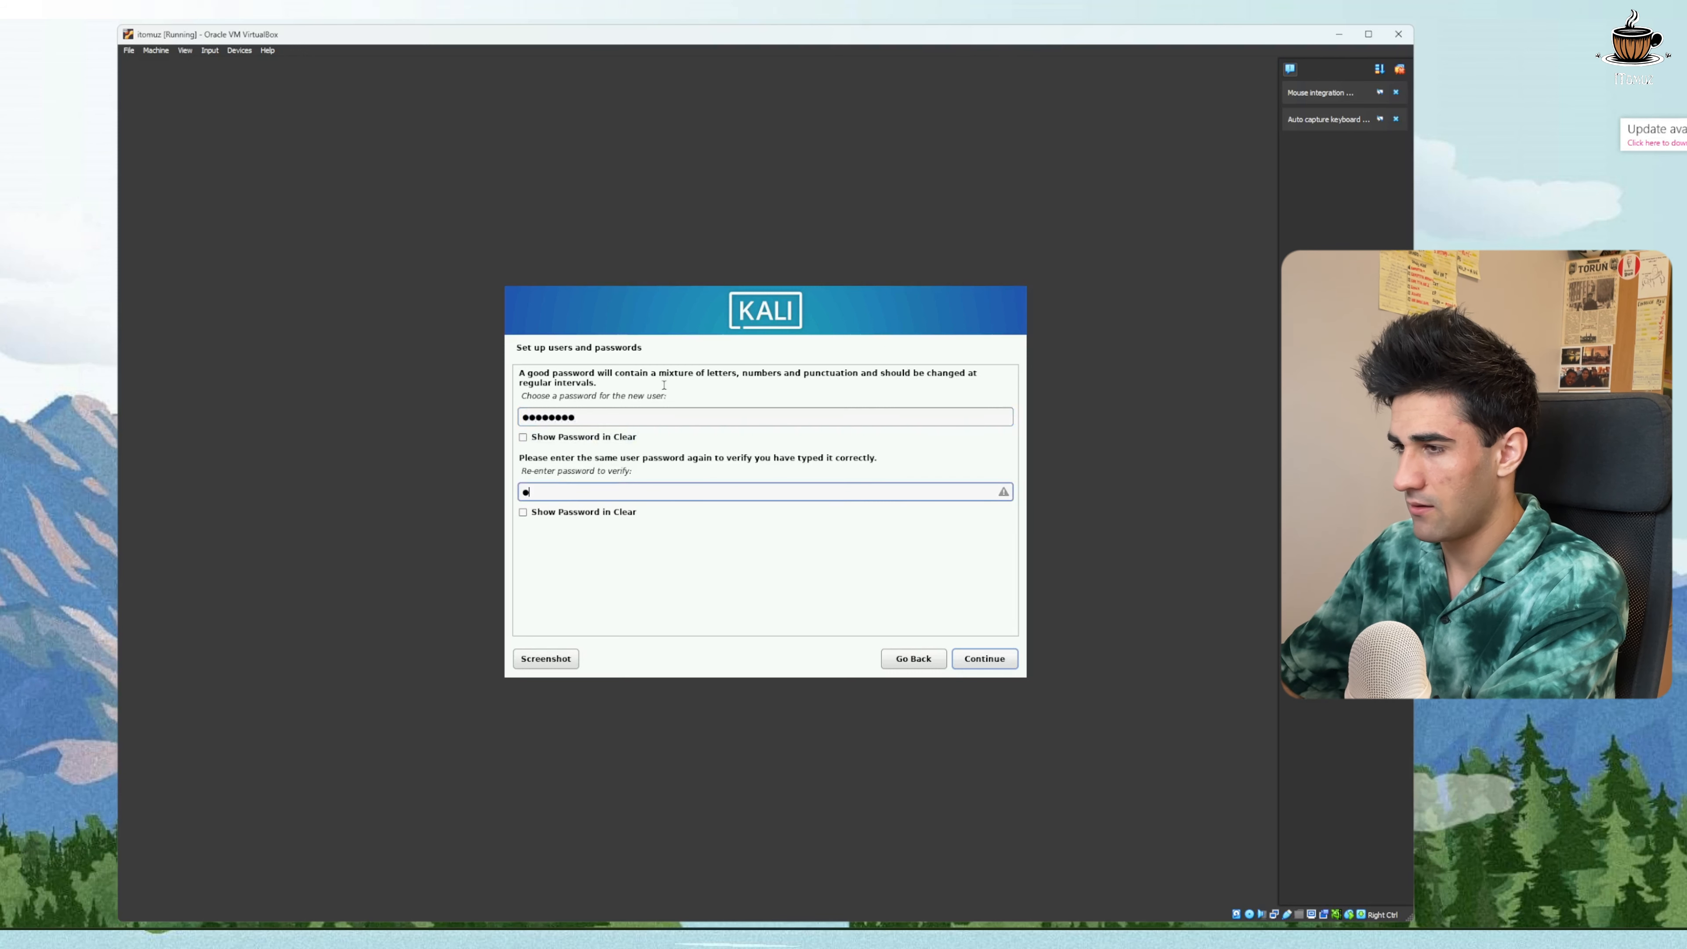
{"action": "type", "text": "•••••••"}
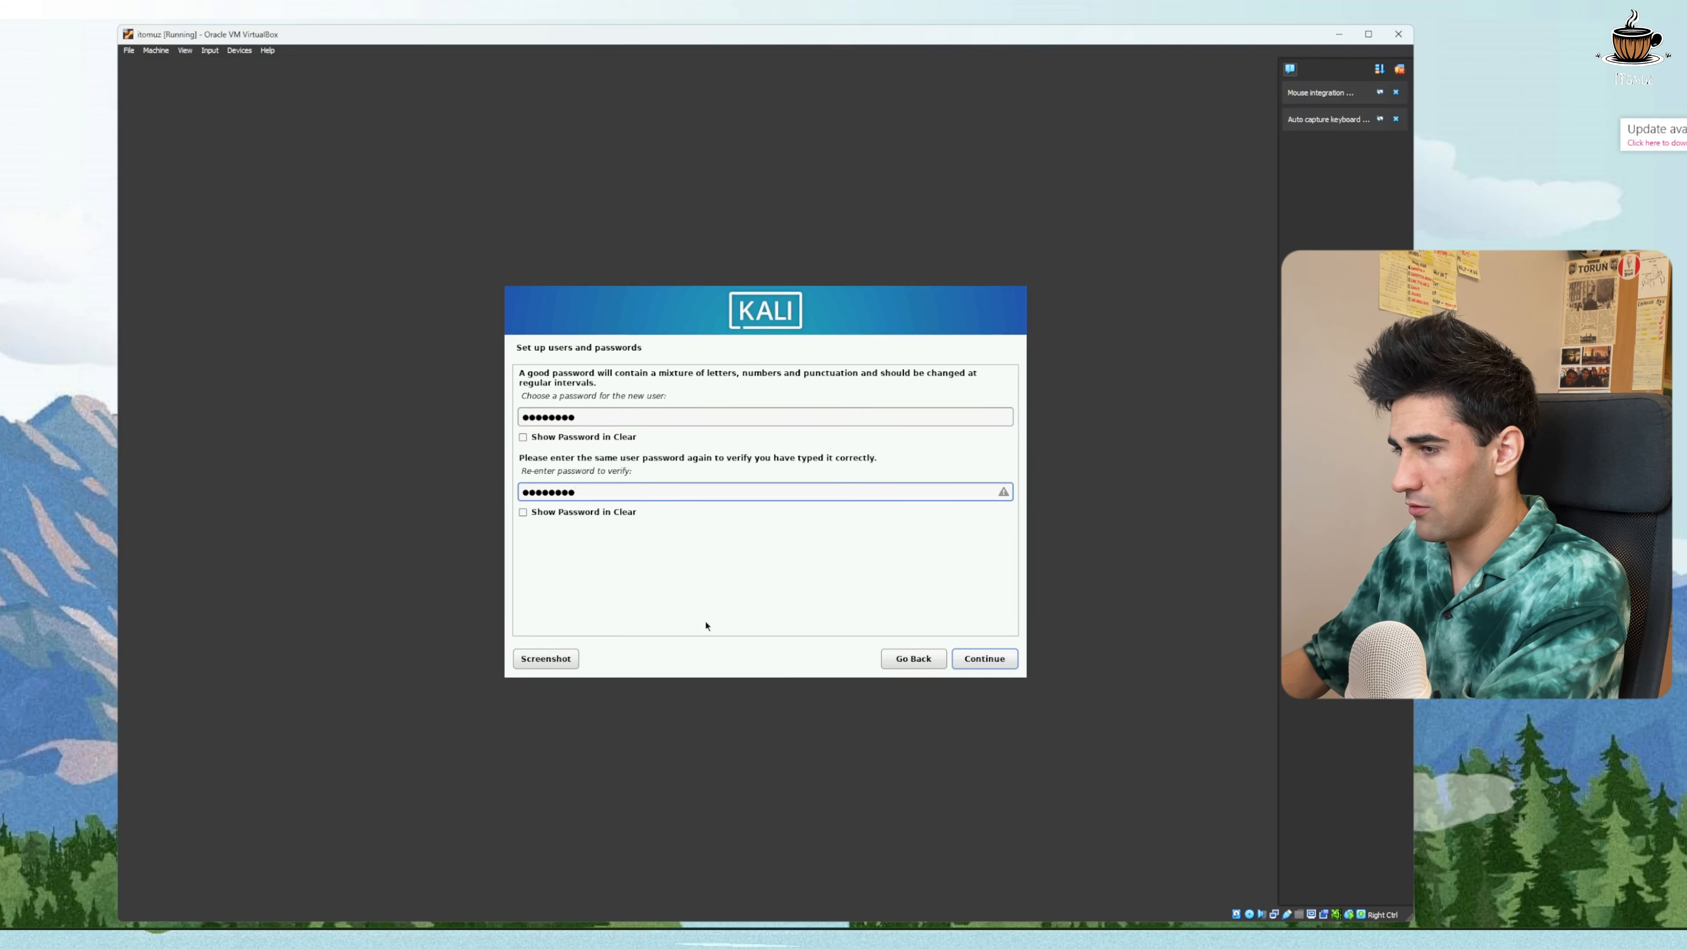
{"action": "left_click", "coordinate": [986, 659]}
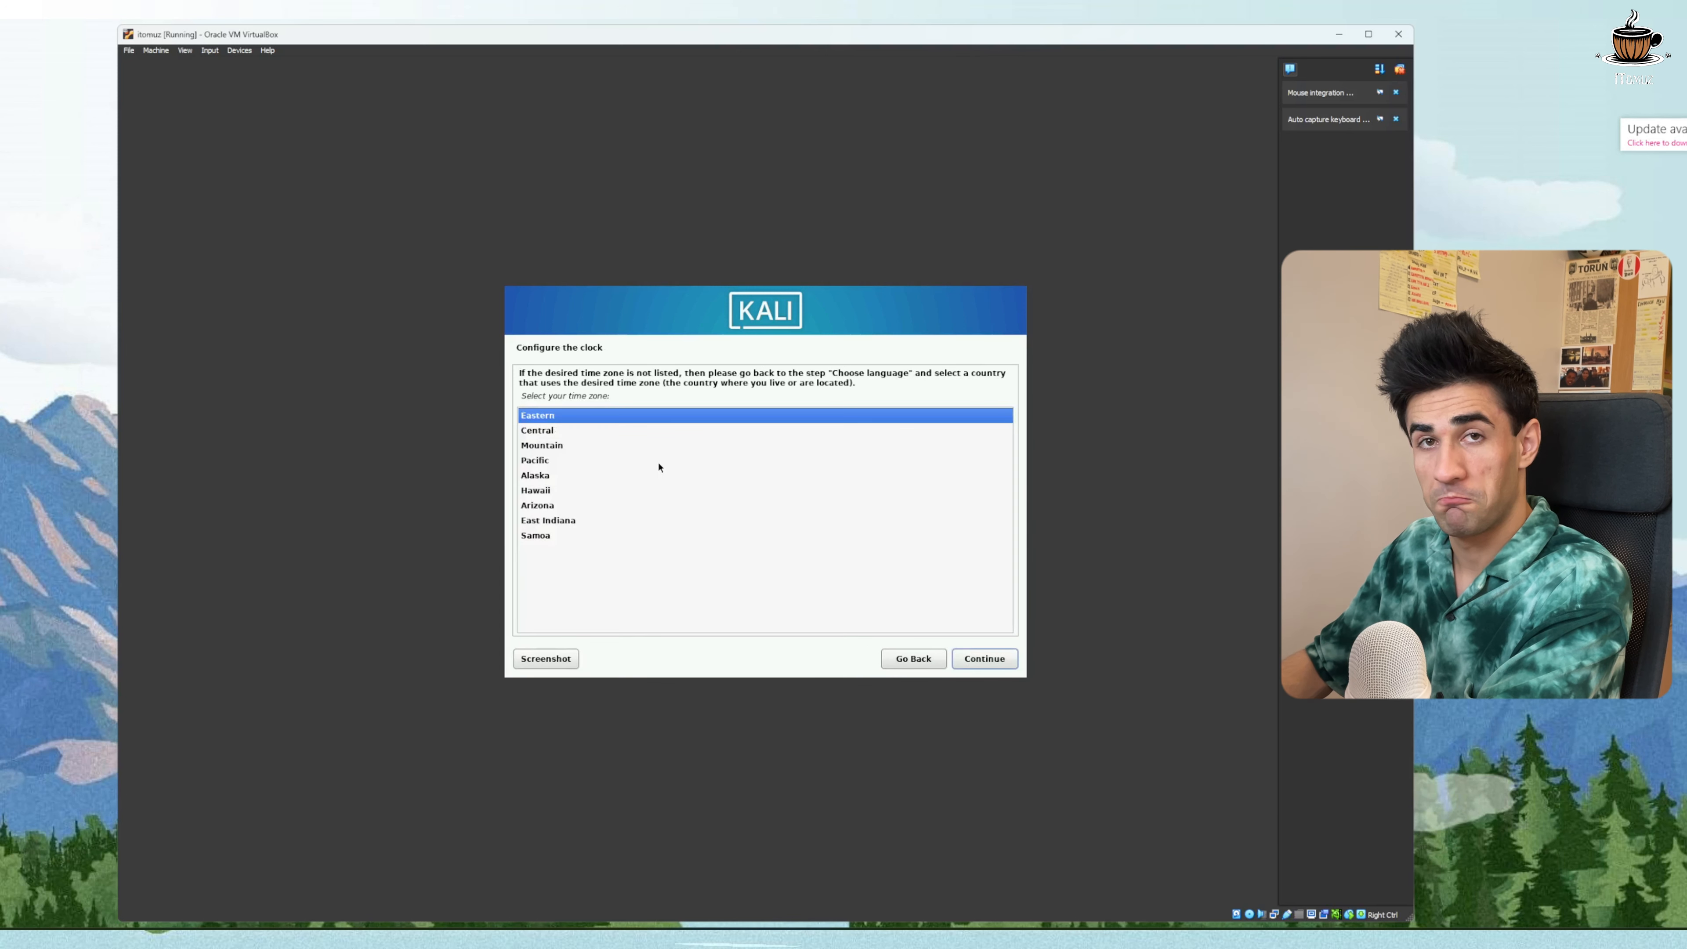
Set the time zone to Central and choose guided partitioning of the entire VBOX hard disk with all files in one partition
{"action": "left_click", "coordinate": [559, 432]}
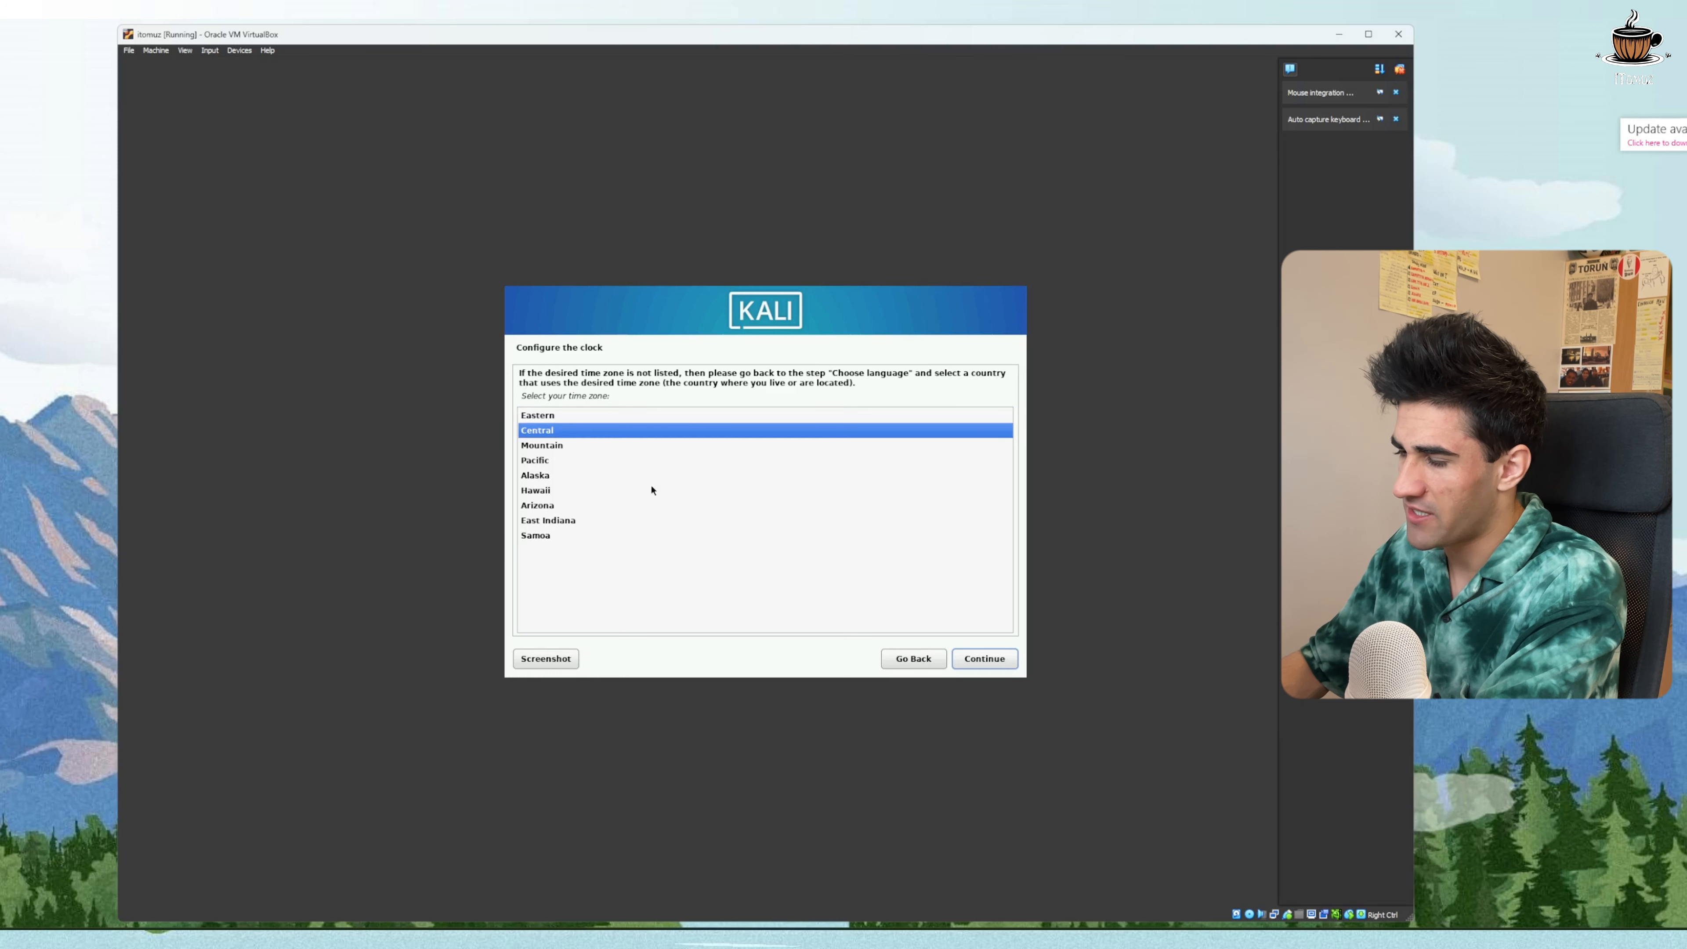
{"action": "left_click", "coordinate": [983, 658]}
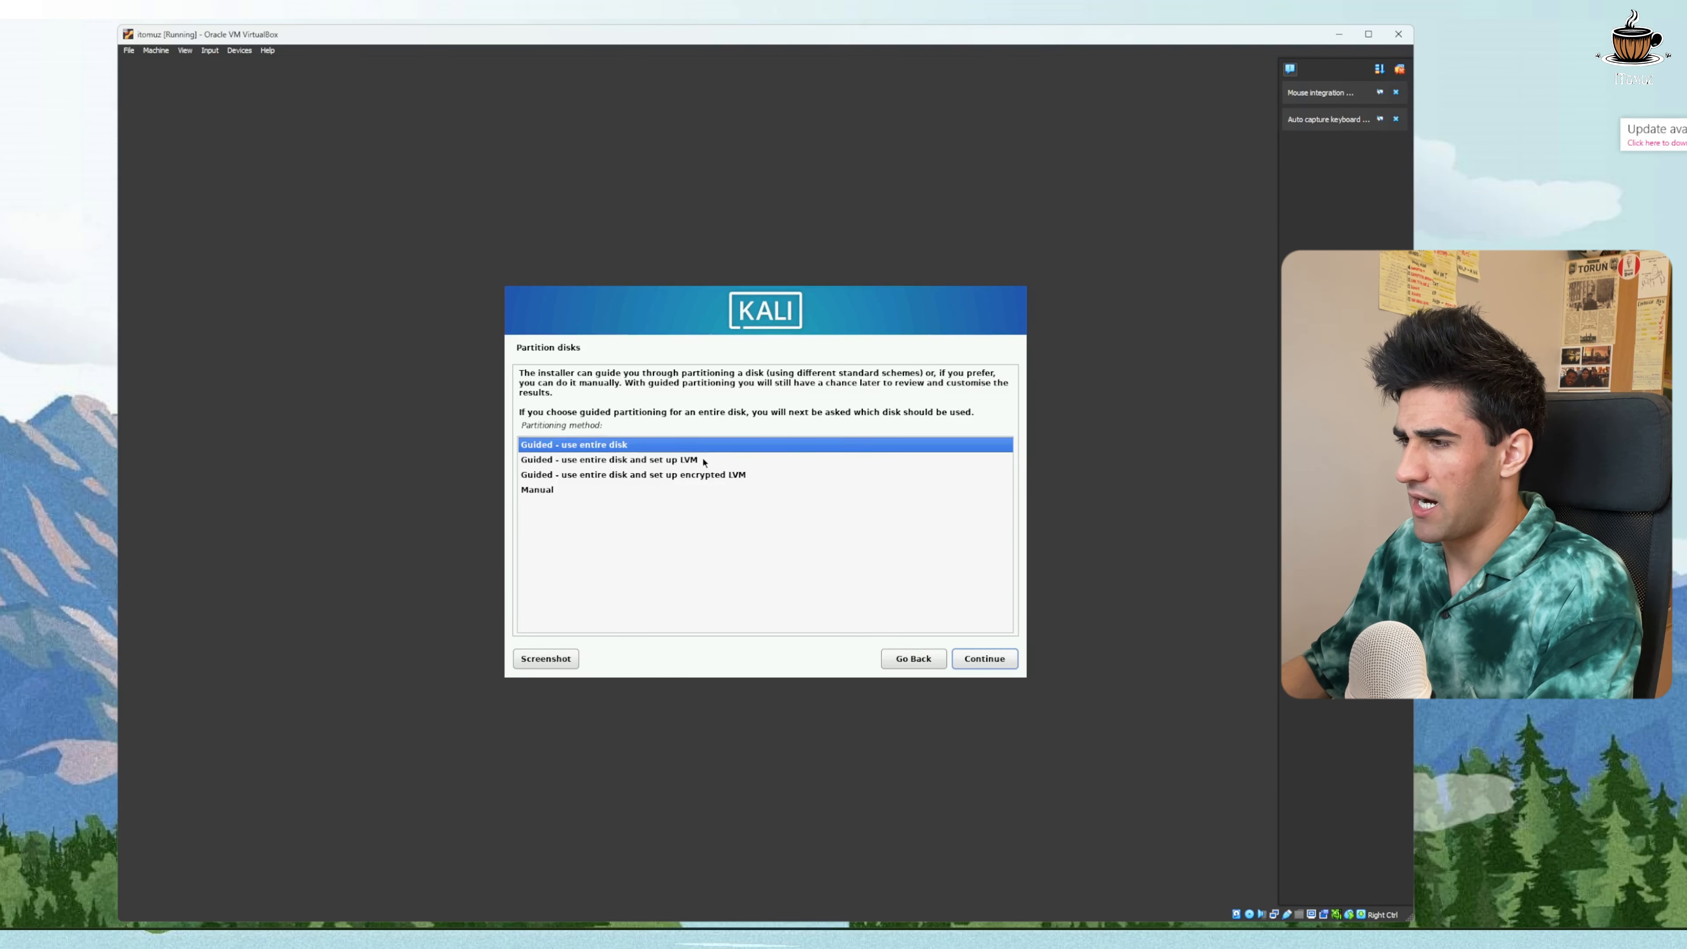
{"action": "left_click", "coordinate": [986, 656]}
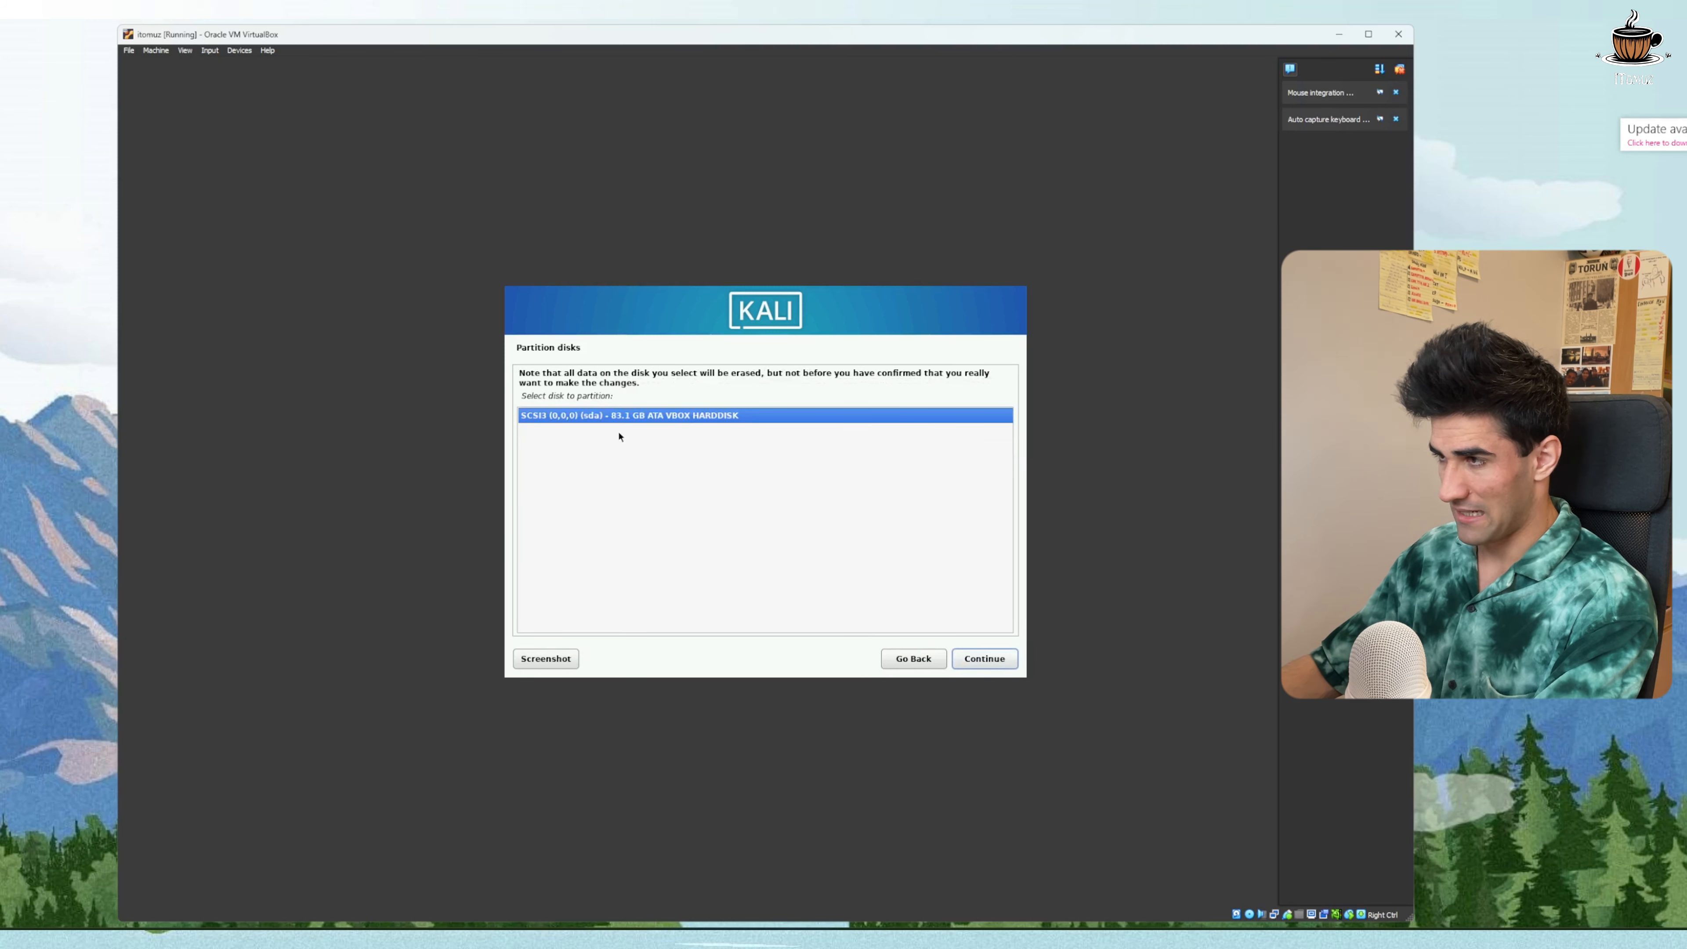
{"action": "left_click", "coordinate": [997, 660]}
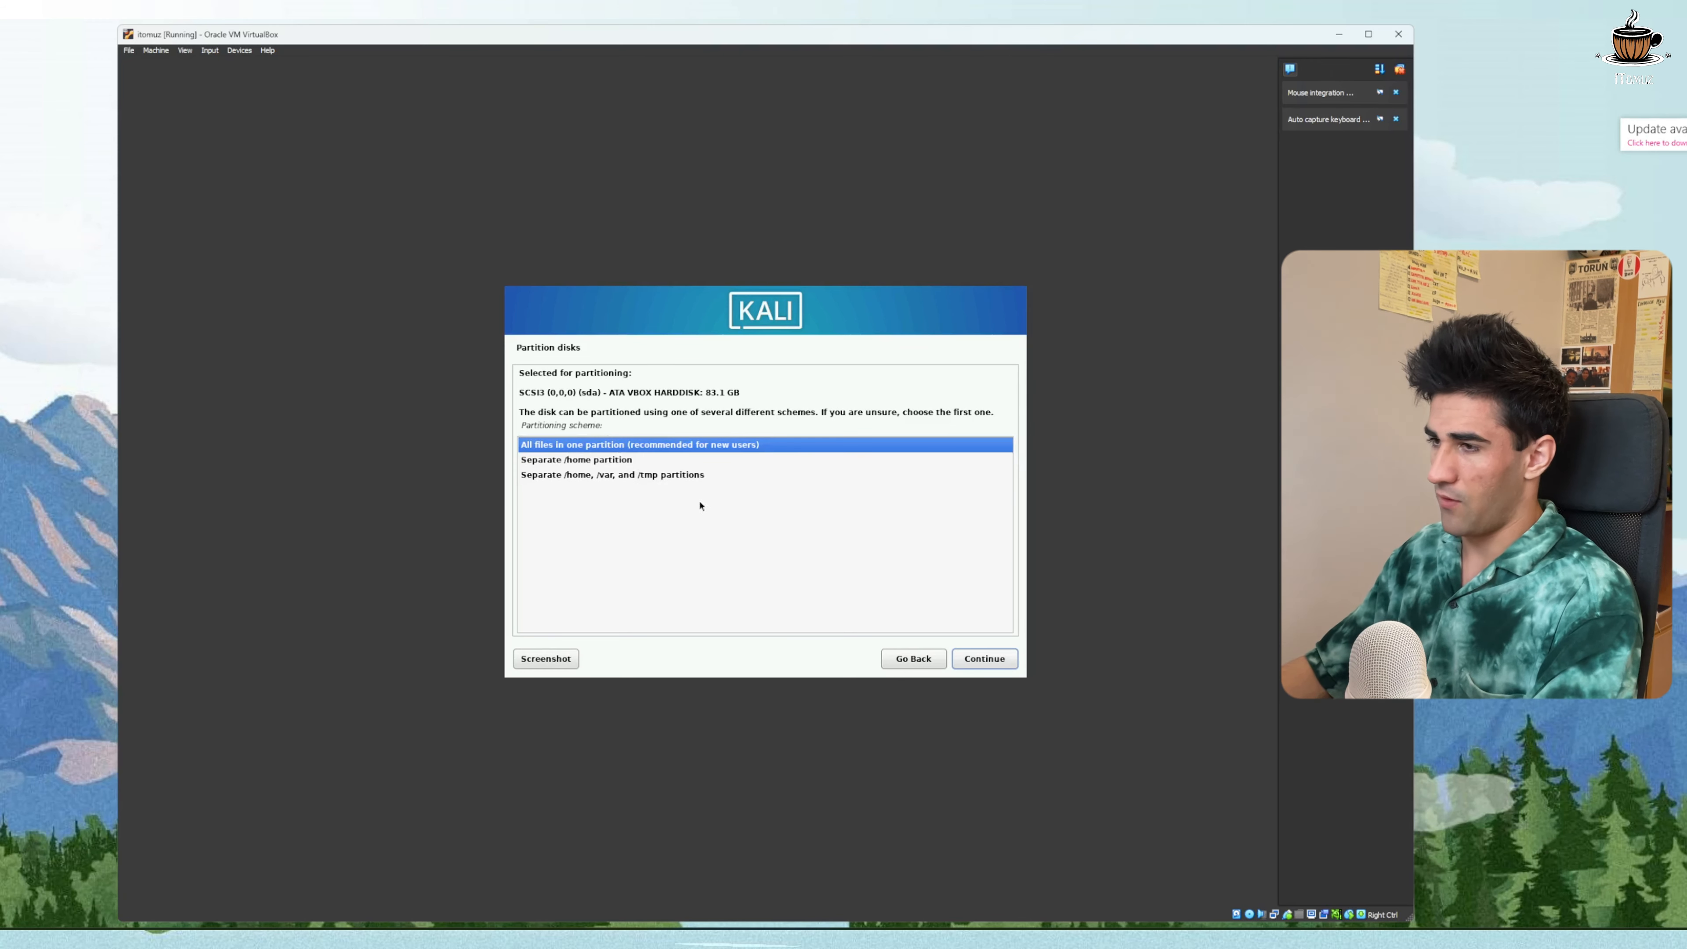
{"action": "left_click", "coordinate": [992, 657]}
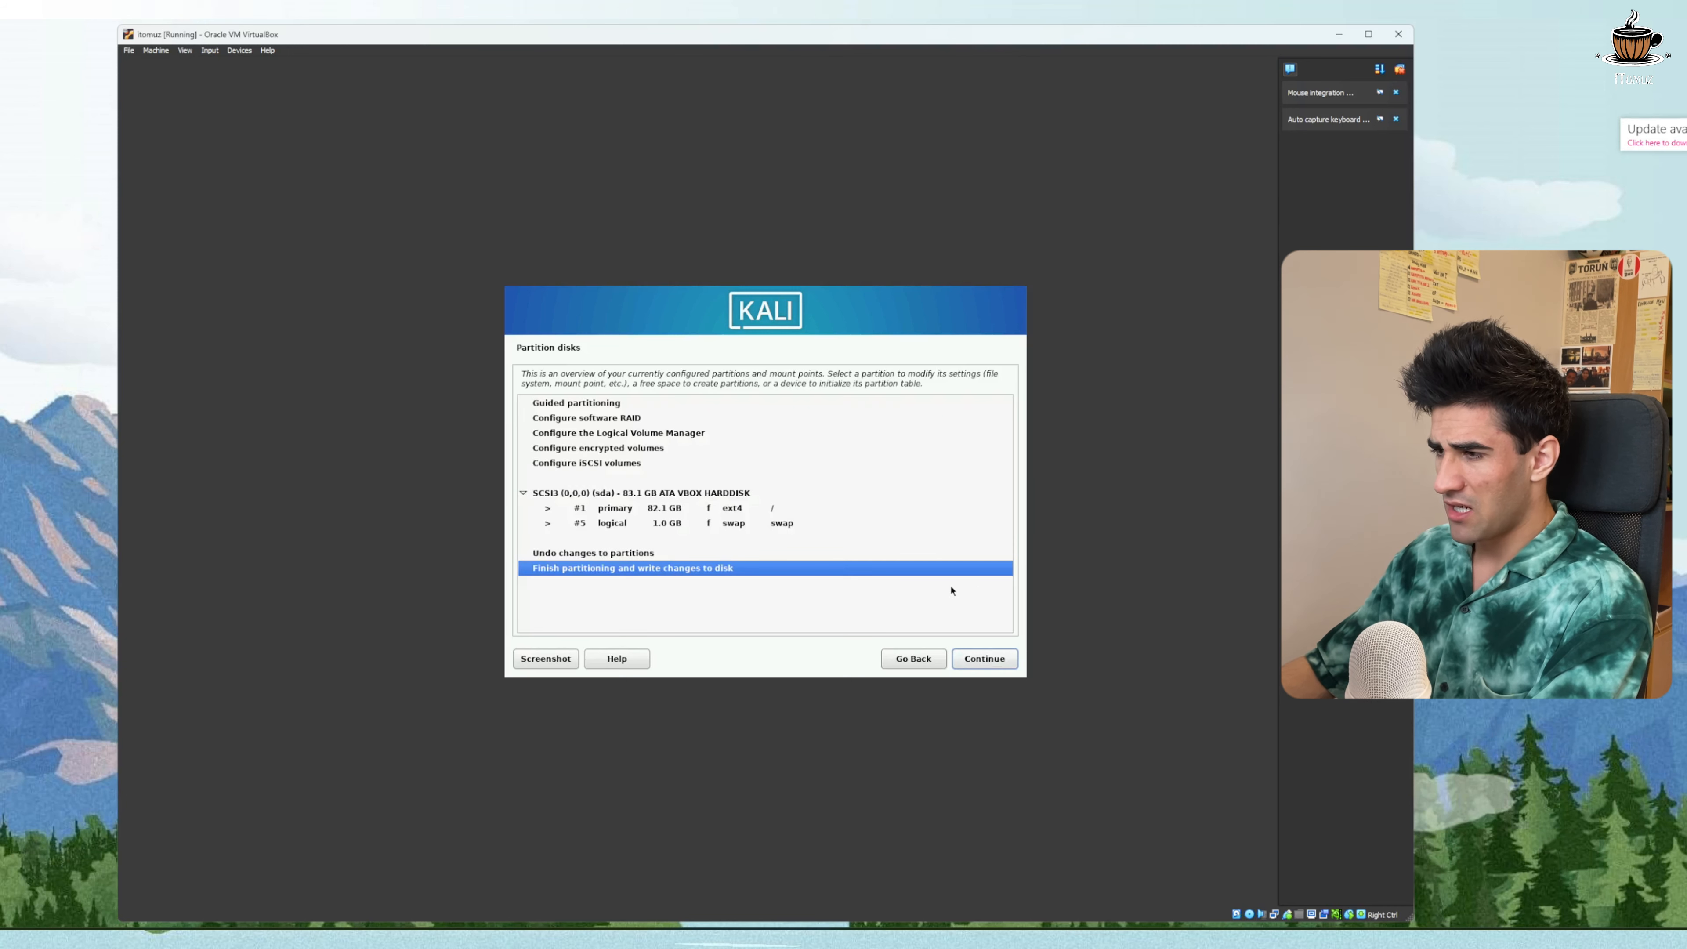
Write the partition changes to disk and install the default software selection with the Xfce desktop, top10 and default tools
{"action": "left_click", "coordinate": [985, 658]}
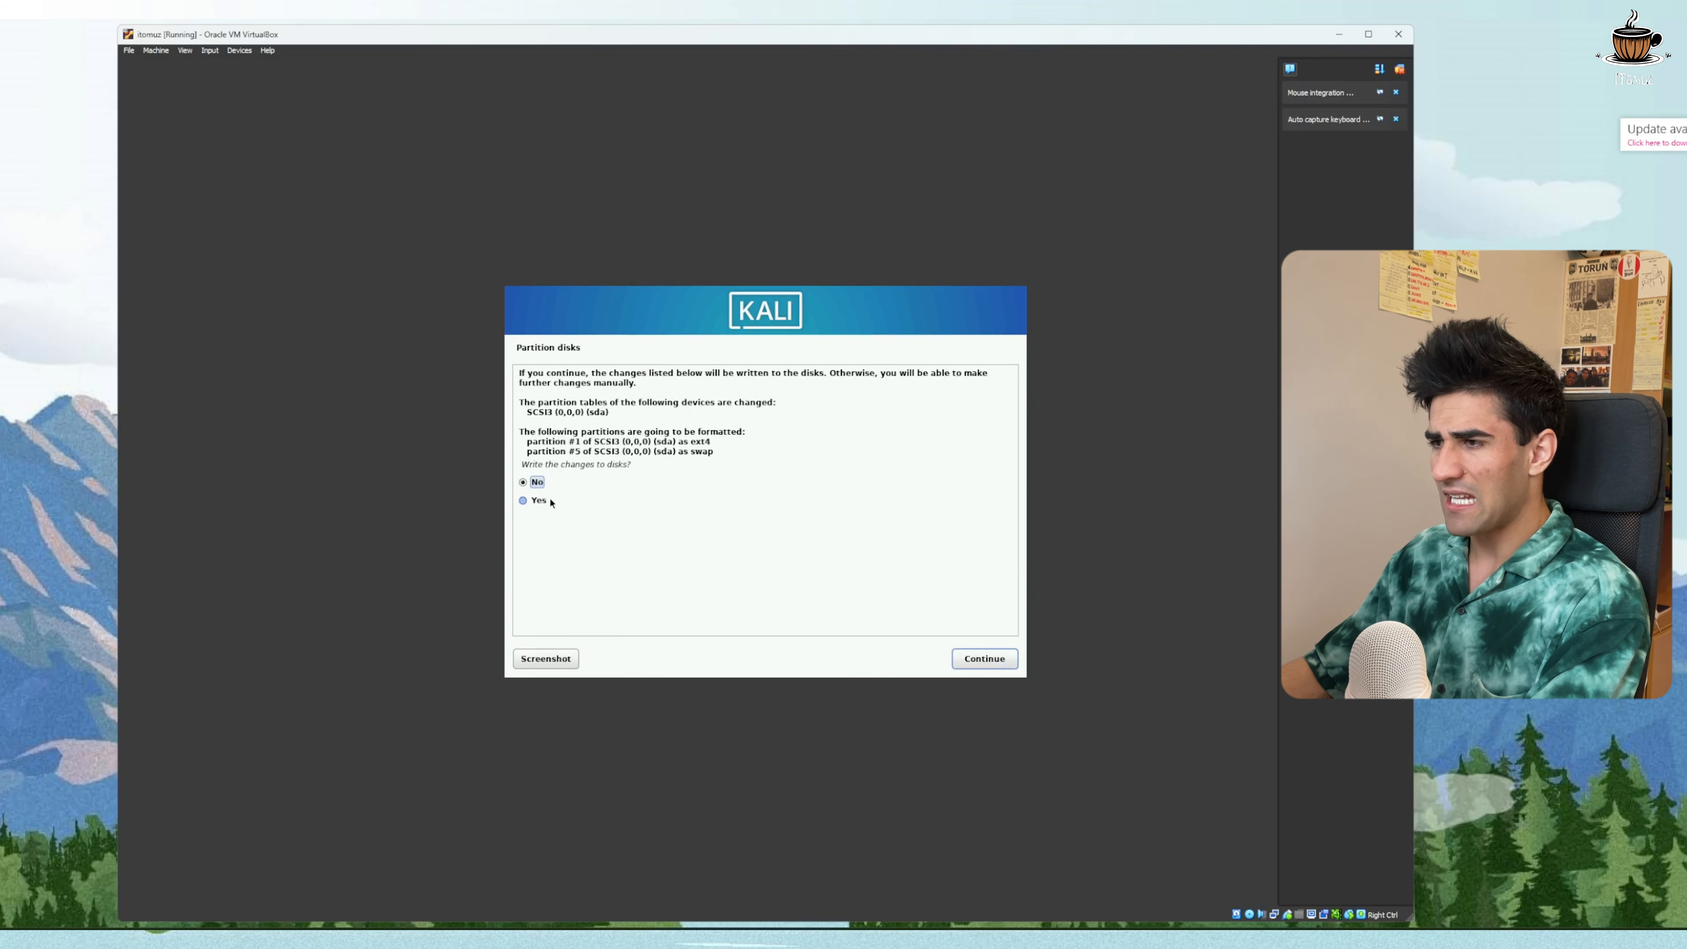
{"action": "left_click", "coordinate": [539, 500]}
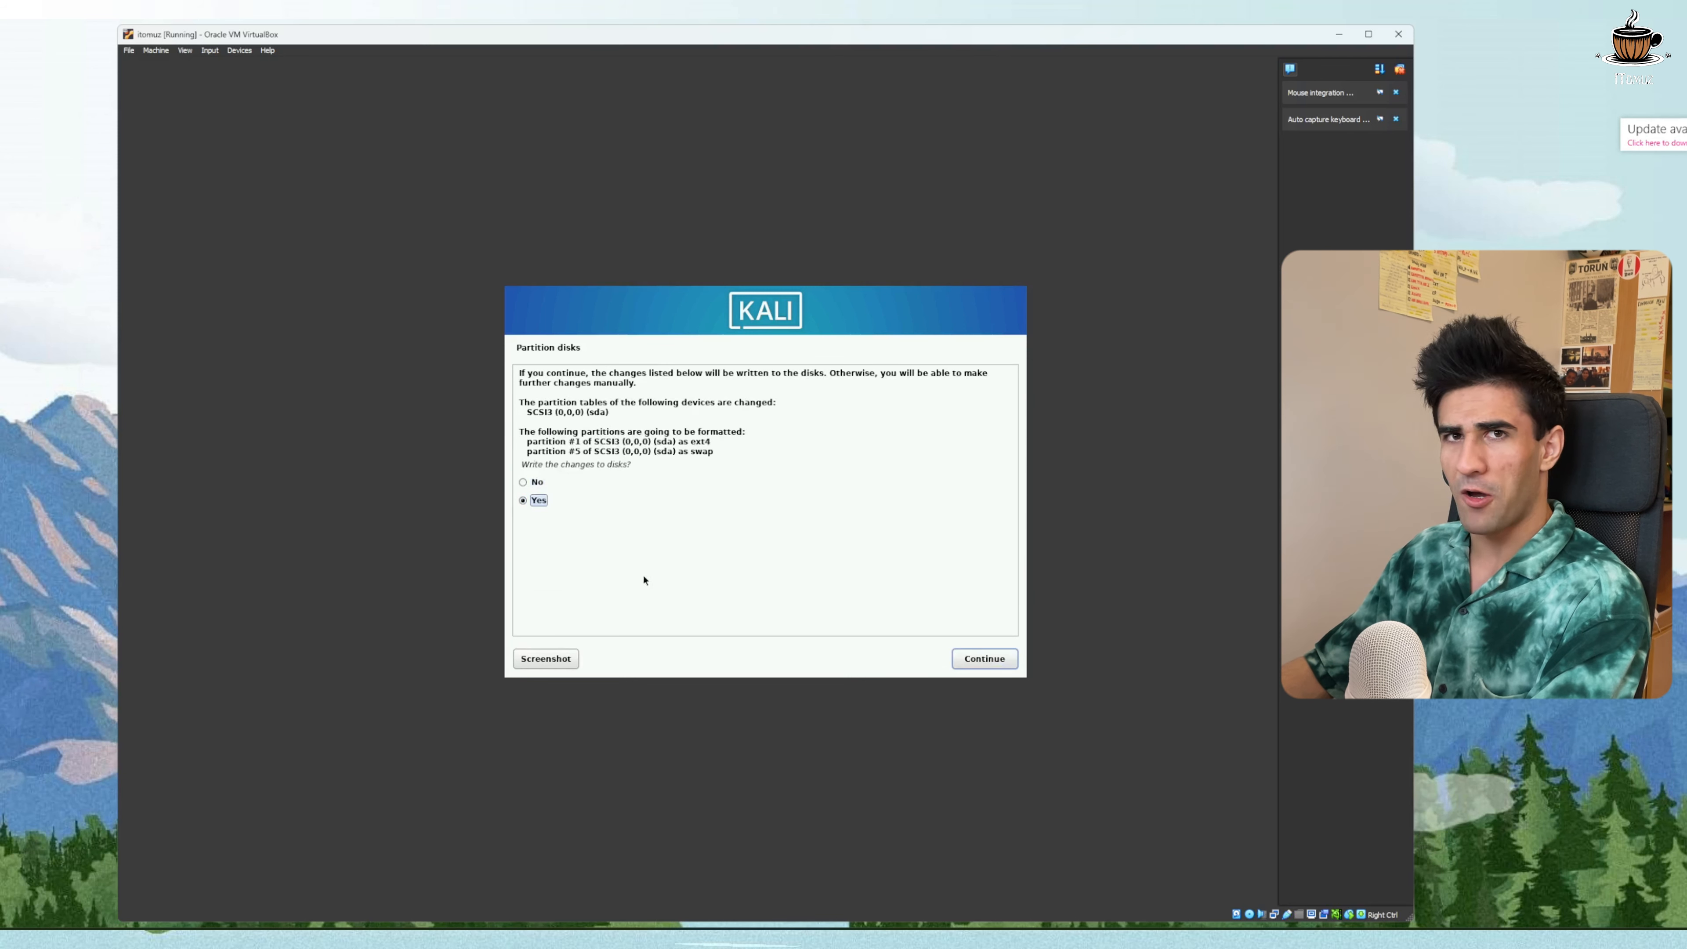
{"action": "left_click", "coordinate": [996, 660]}
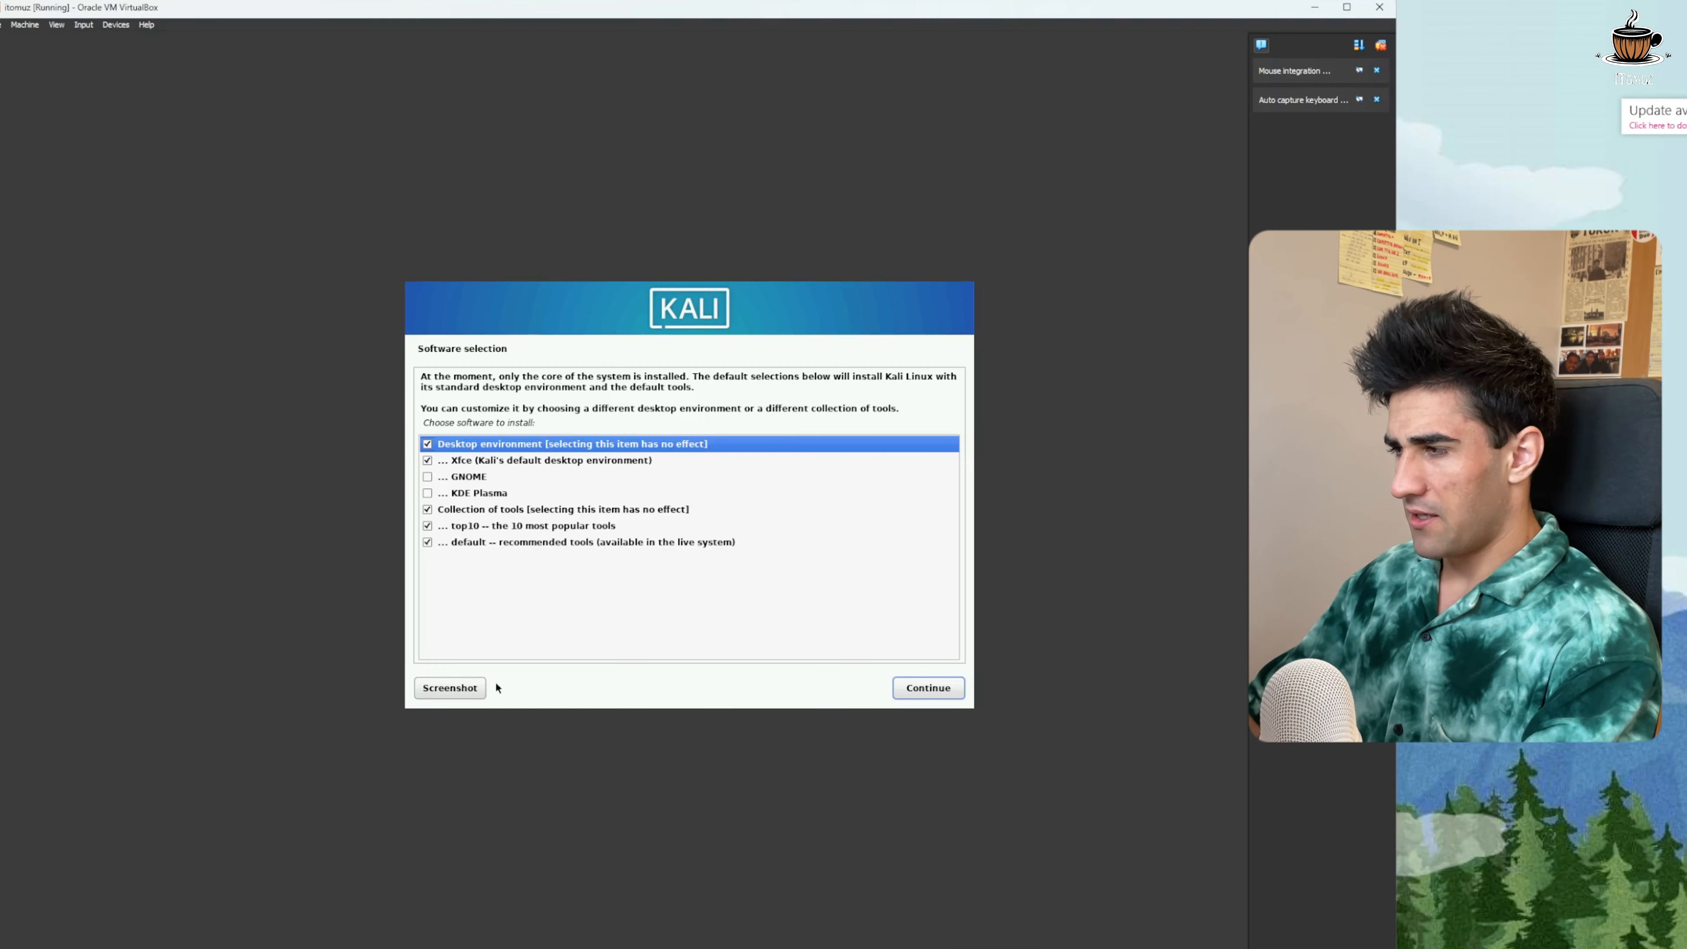
{"action": "left_click", "coordinate": [938, 685]}
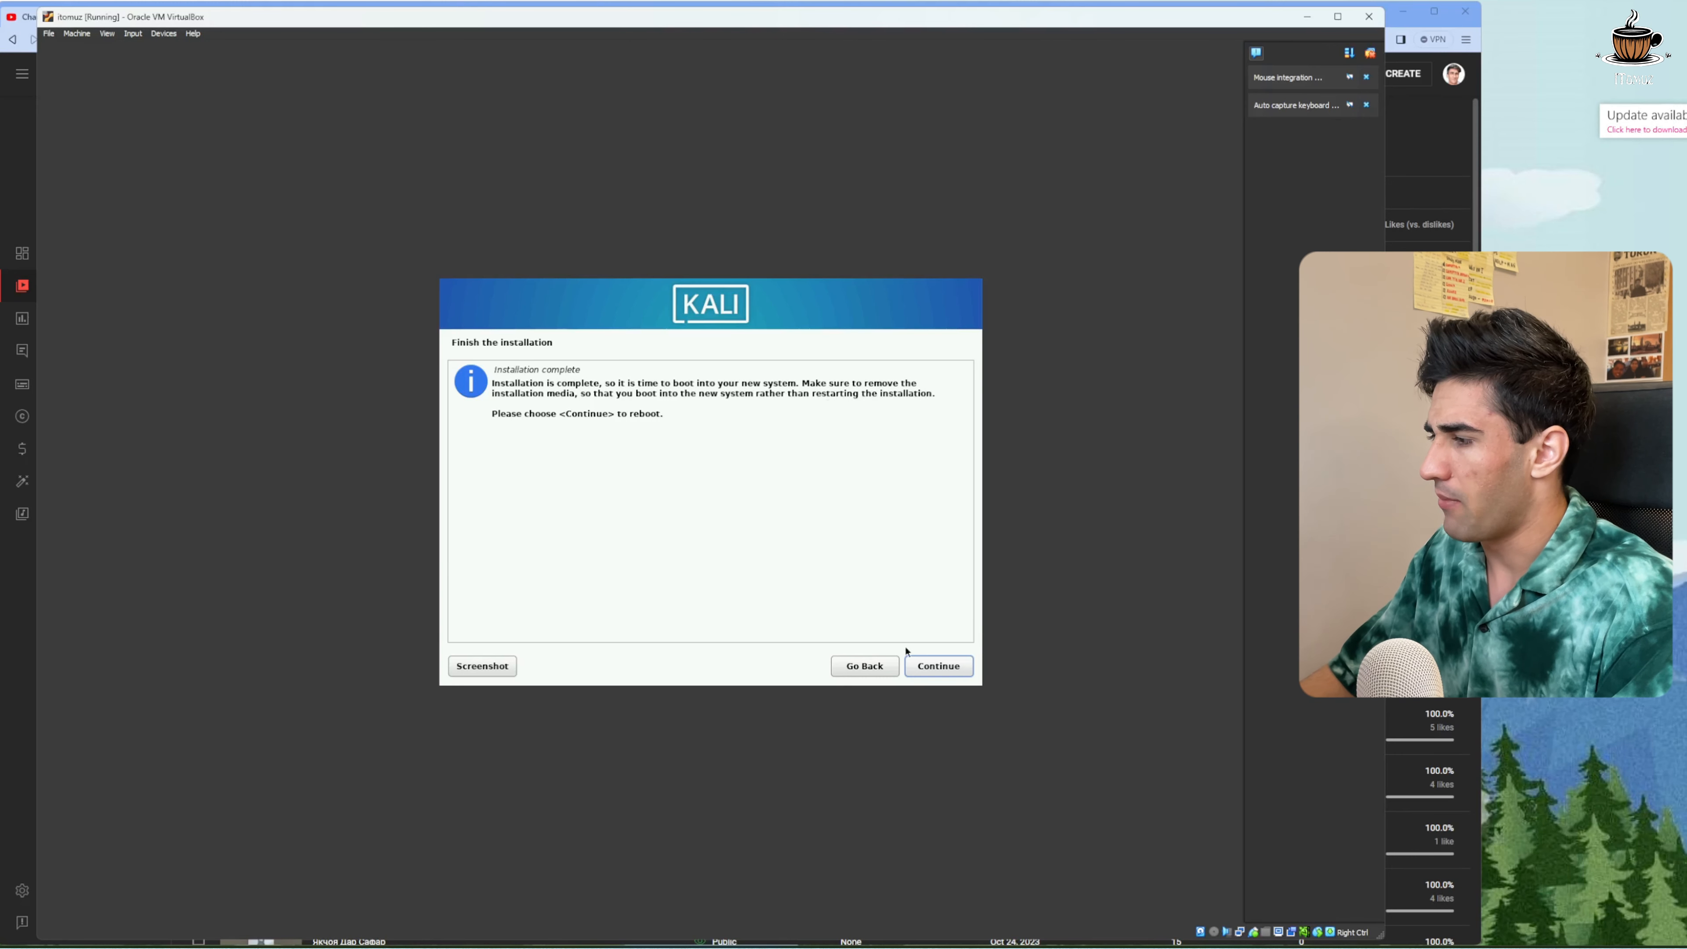
Reboot into the newly installed Kali system and log in as itomuz with the account password
{"action": "left_click", "coordinate": [940, 665]}
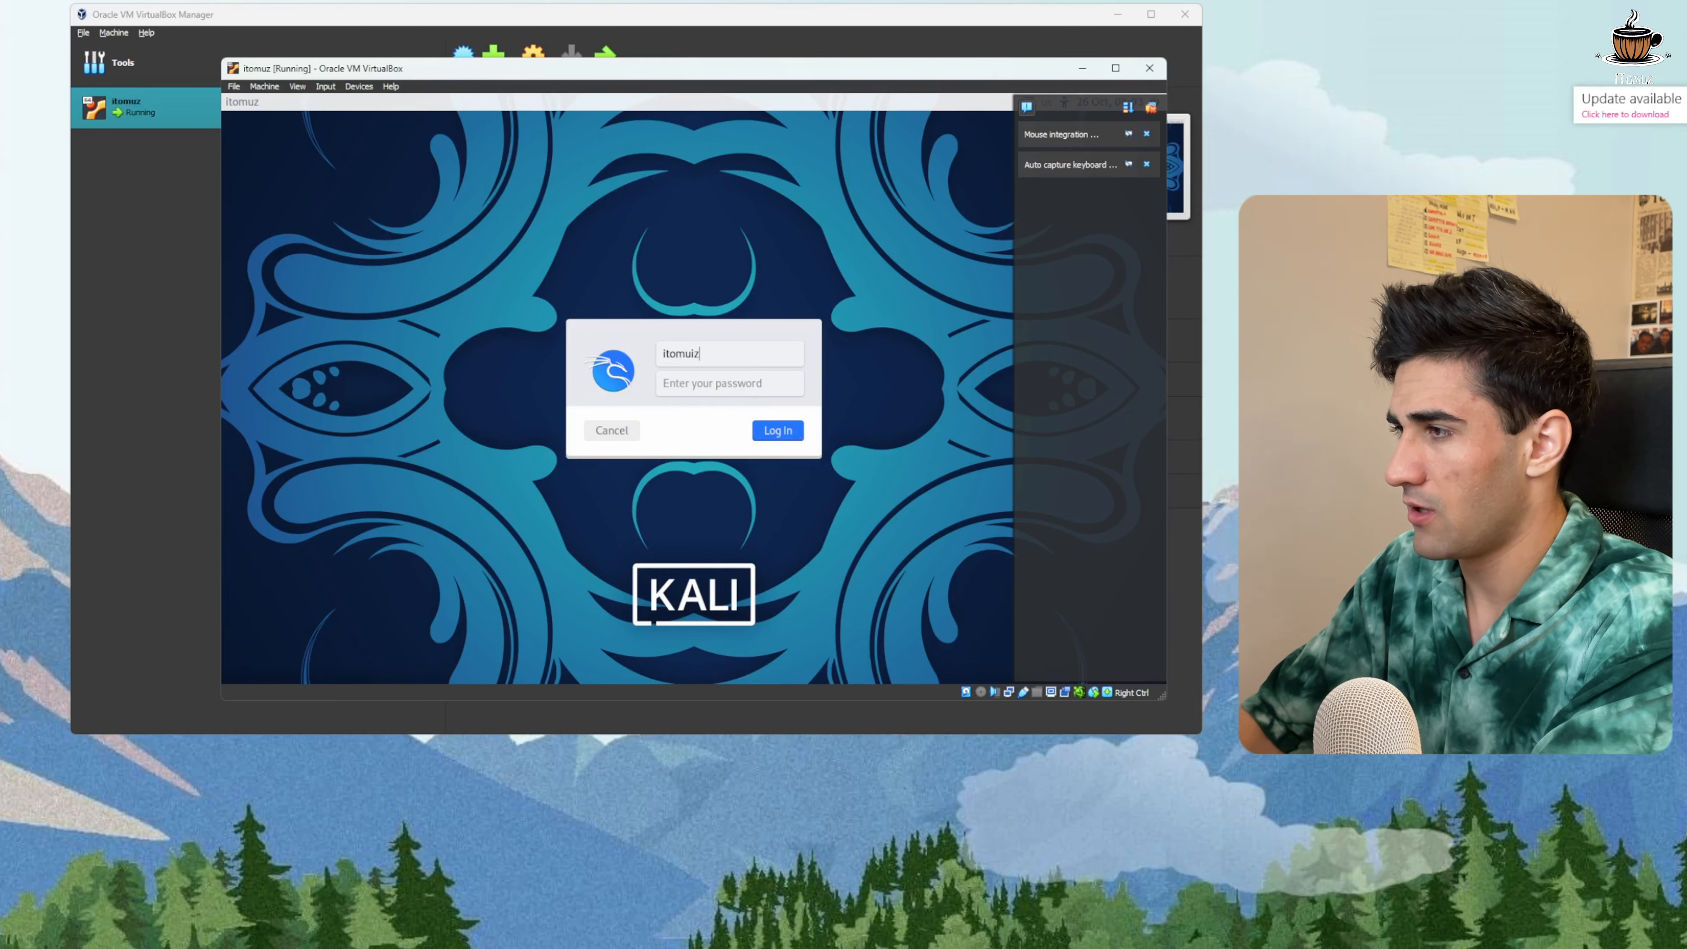
{"action": "key", "text": "Tab"}
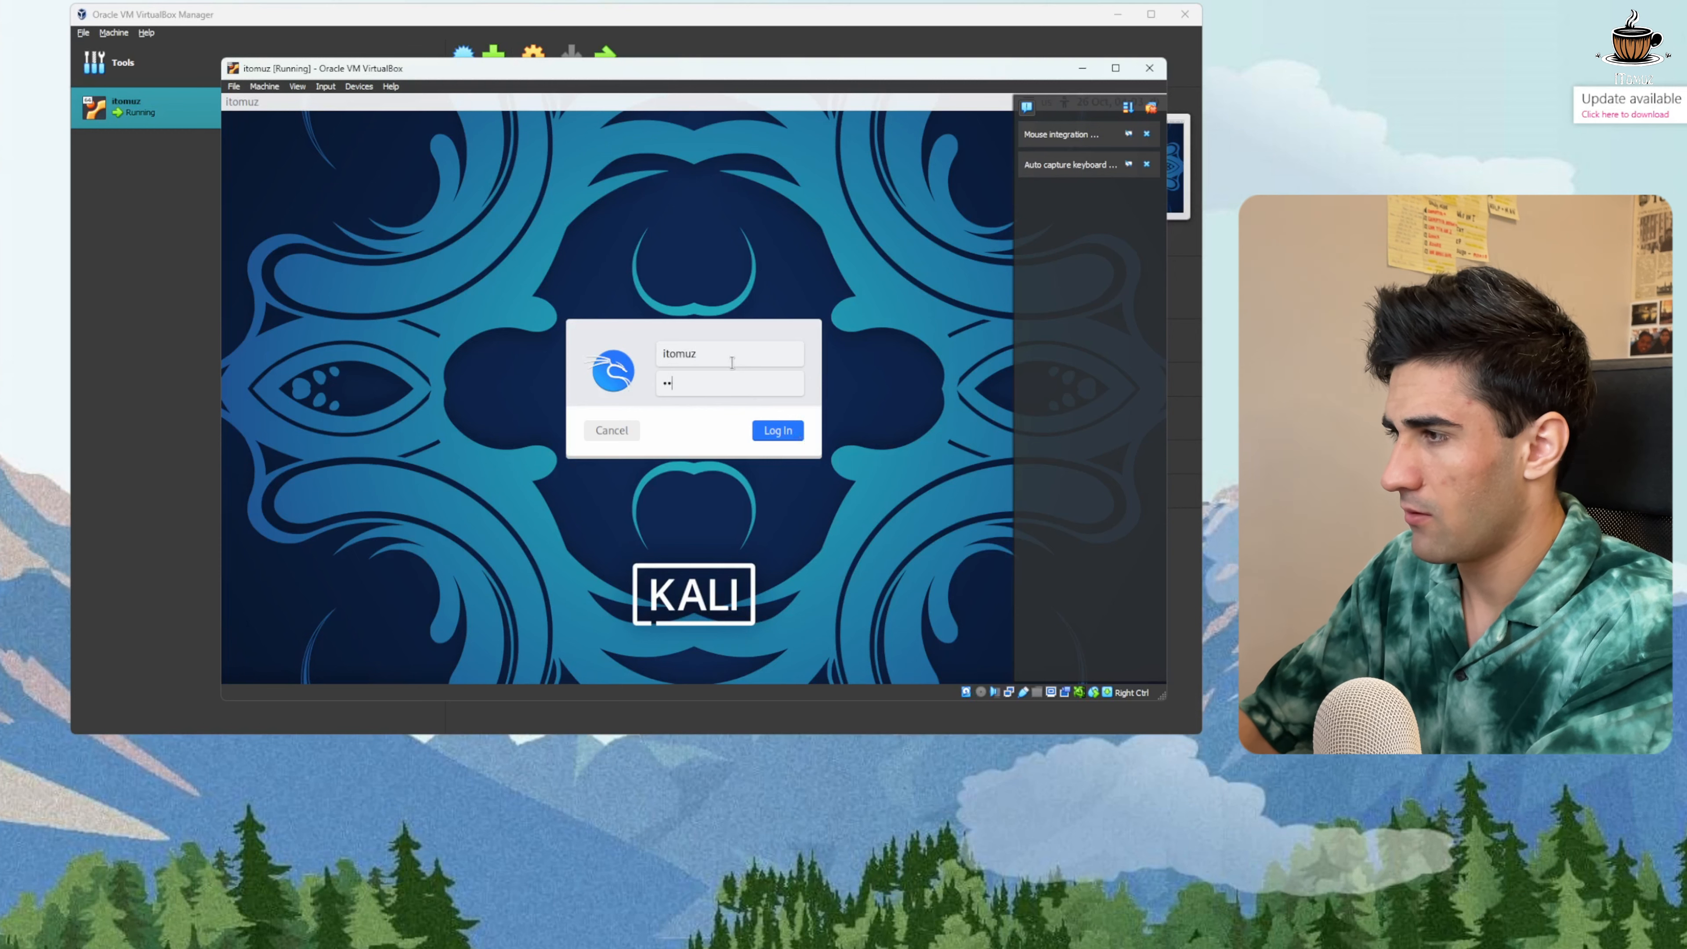
{"action": "key", "text": "Return"}
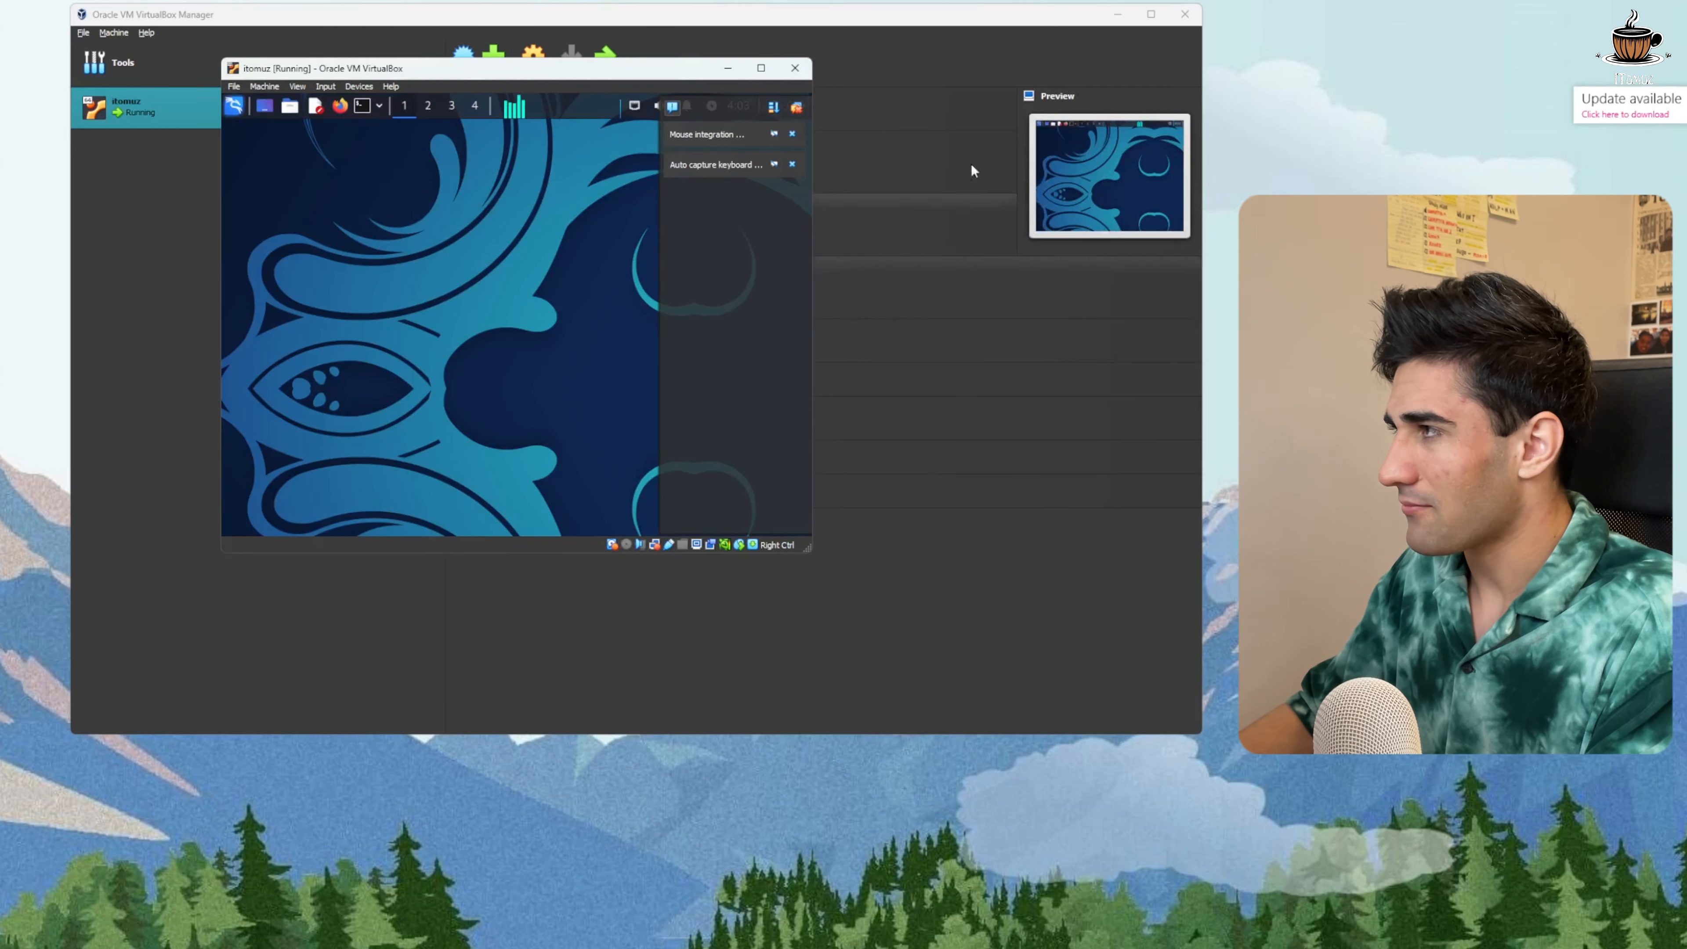
Minimize the VirtualBox Manager, then reposition and enlarge the Kali virtual machine window to fill most of the host screen's height
{"action": "left_click", "coordinate": [1118, 14]}
{"action": "left_click_drag", "start_coordinate": [468, 68], "coordinate": [443, 18]}
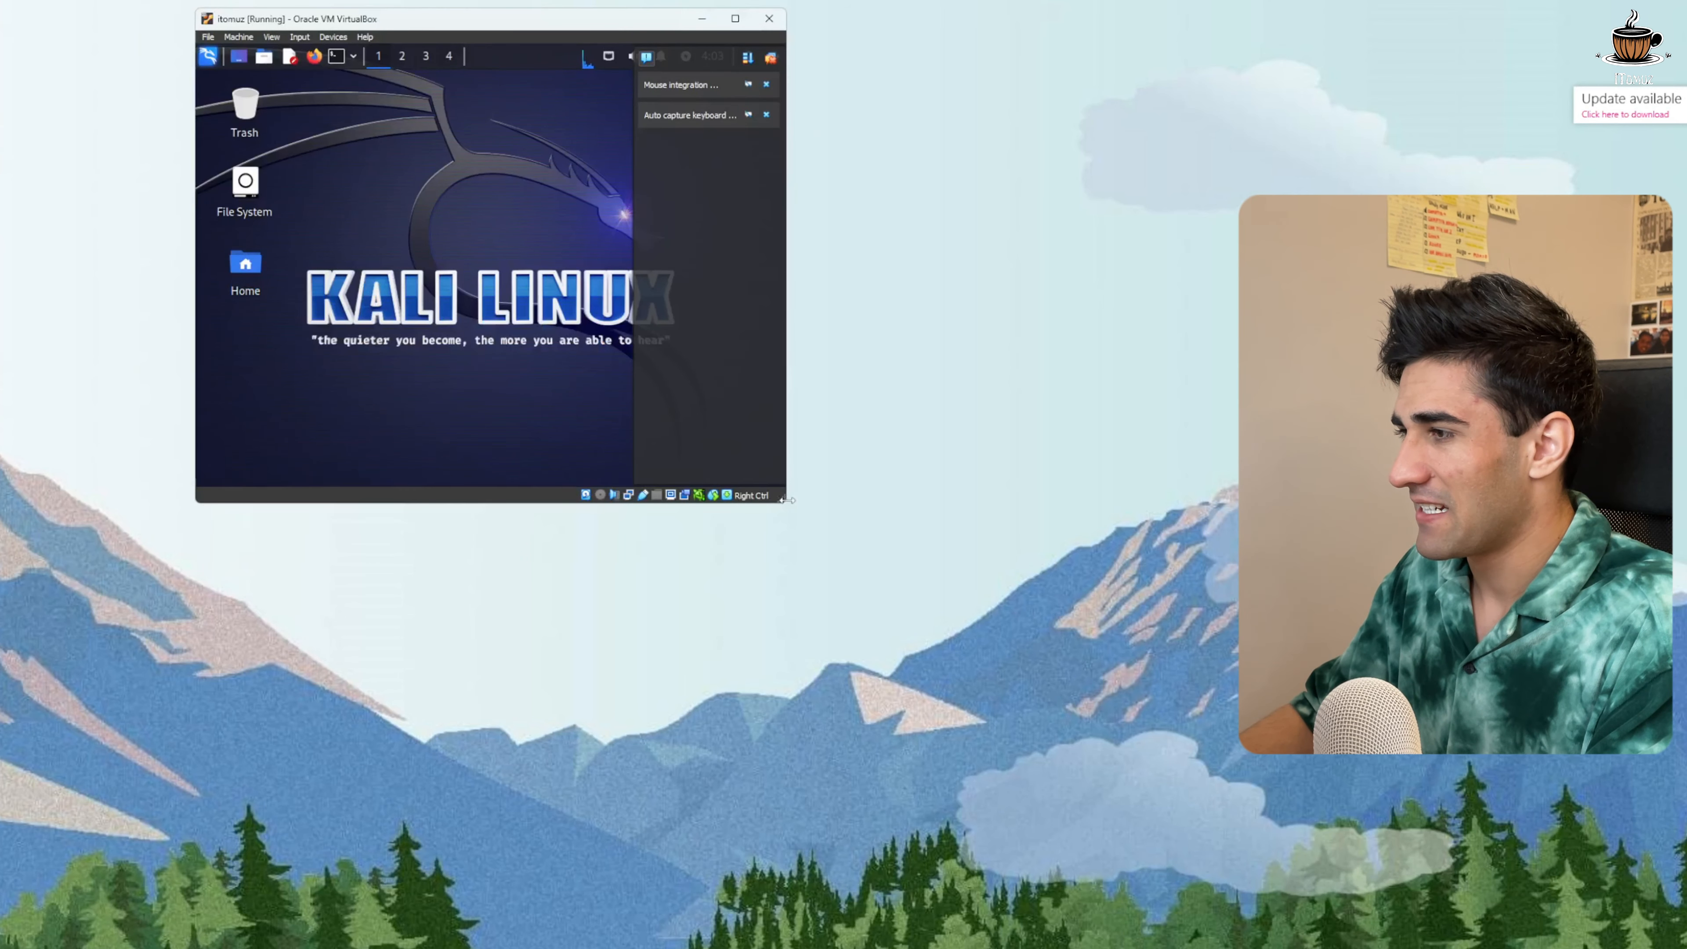
{"action": "left_click_drag", "start_coordinate": [781, 505], "coordinate": [1441, 946]}
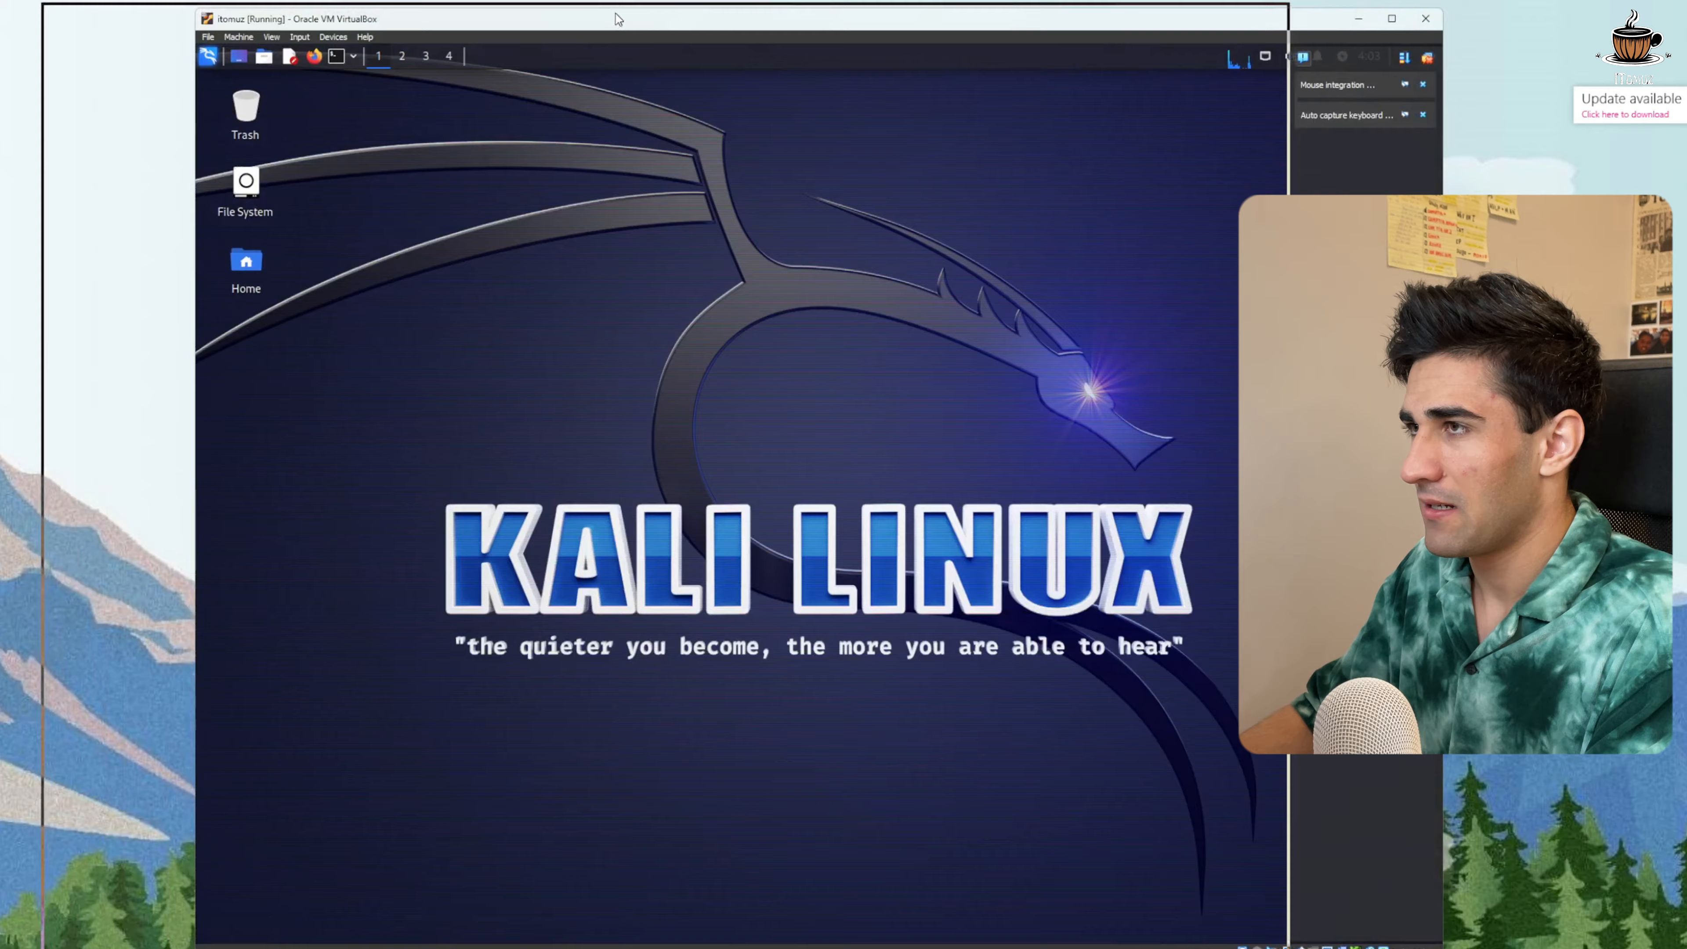
{"action": "left_click_drag", "start_coordinate": [769, 24], "coordinate": [577, 12]}
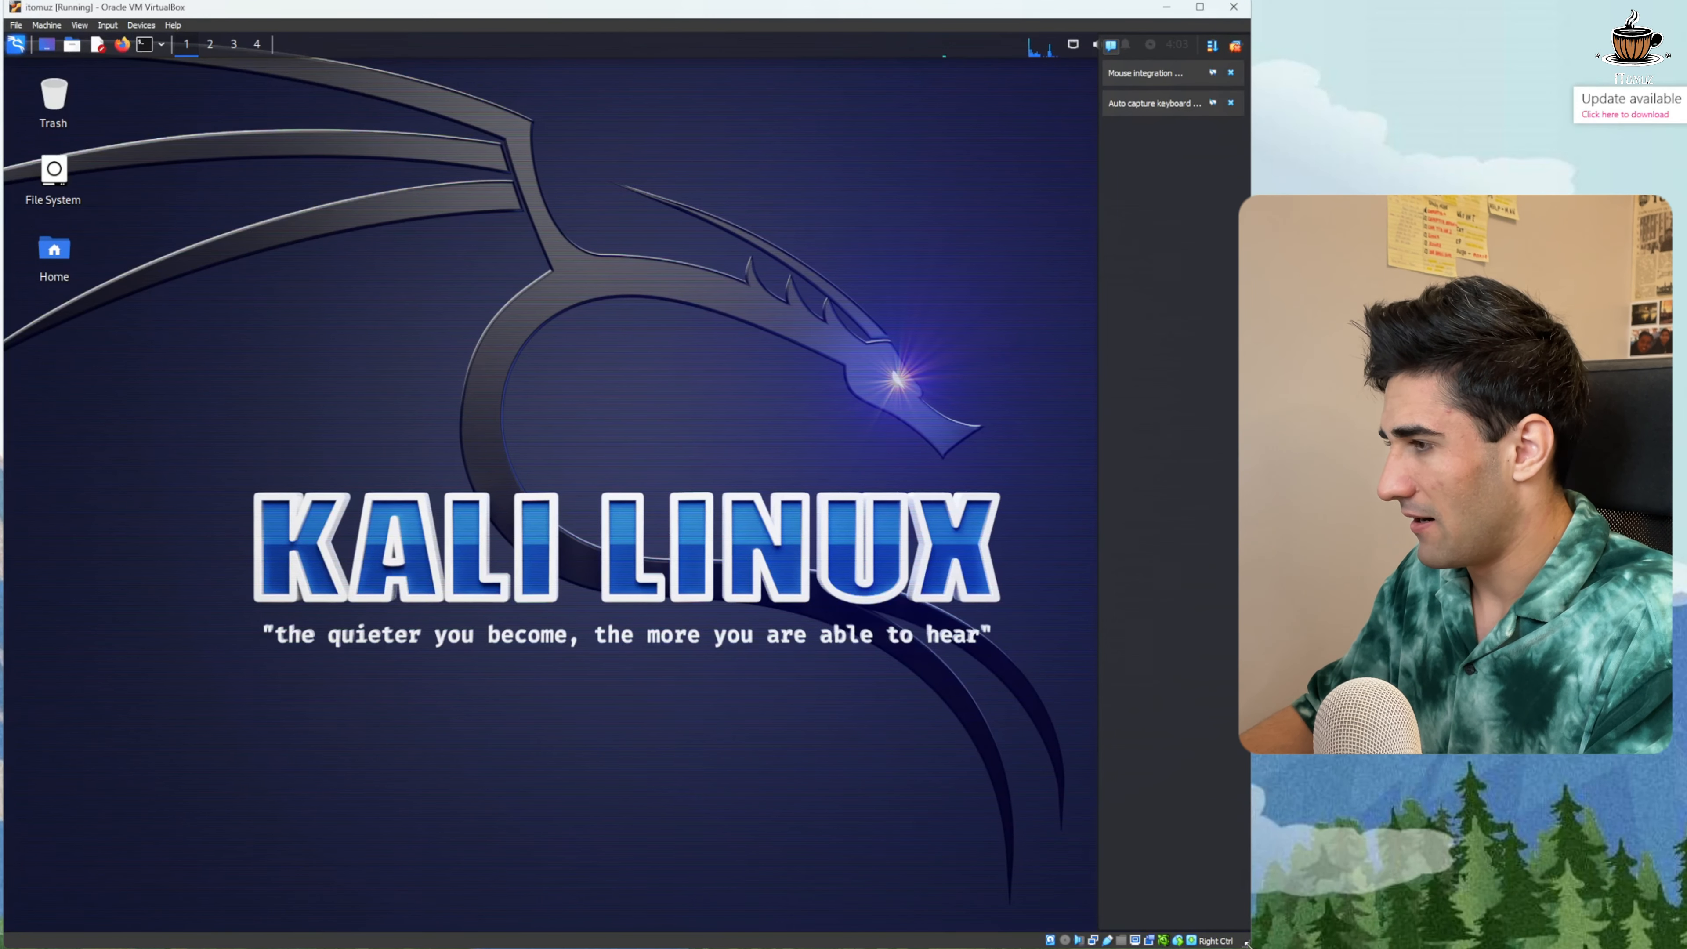
{"action": "left_click_drag", "start_coordinate": [1248, 943], "coordinate": [1279, 948]}
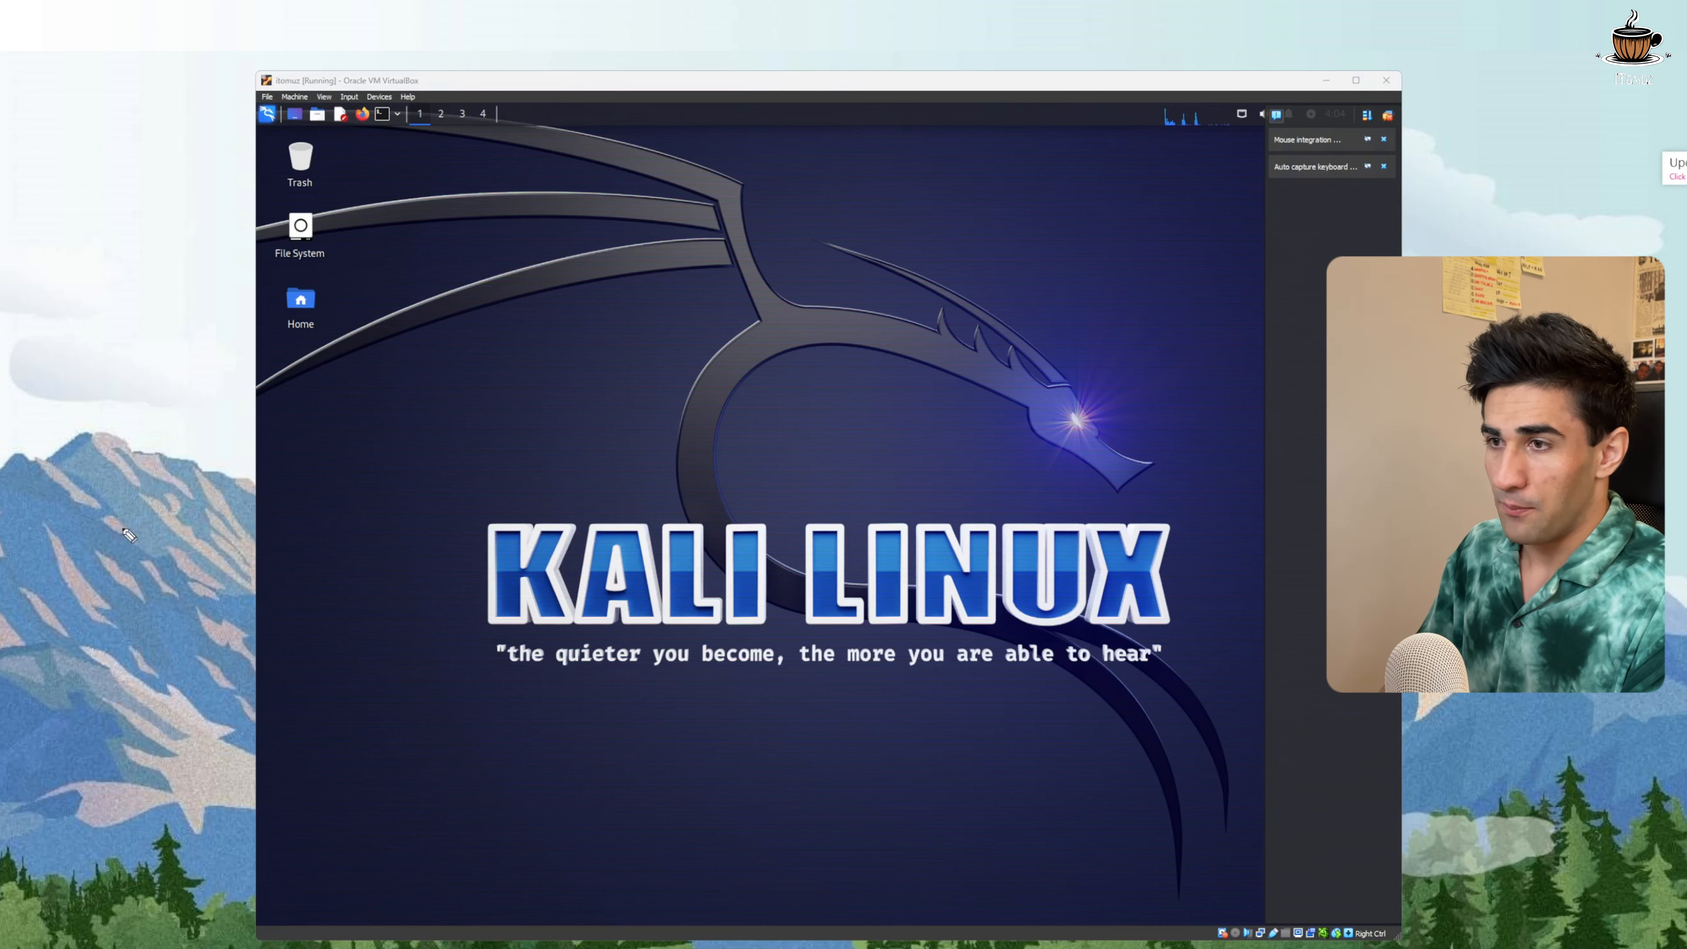
{"action": "mouse_move", "coordinate": [113, 485]}
{"action": "left_mouse_down"}
{"action": "mouse_move", "coordinate": [50, 612]}
{"action": "mouse_move", "coordinate": [84, 584]}
{"action": "left_mouse_up"}
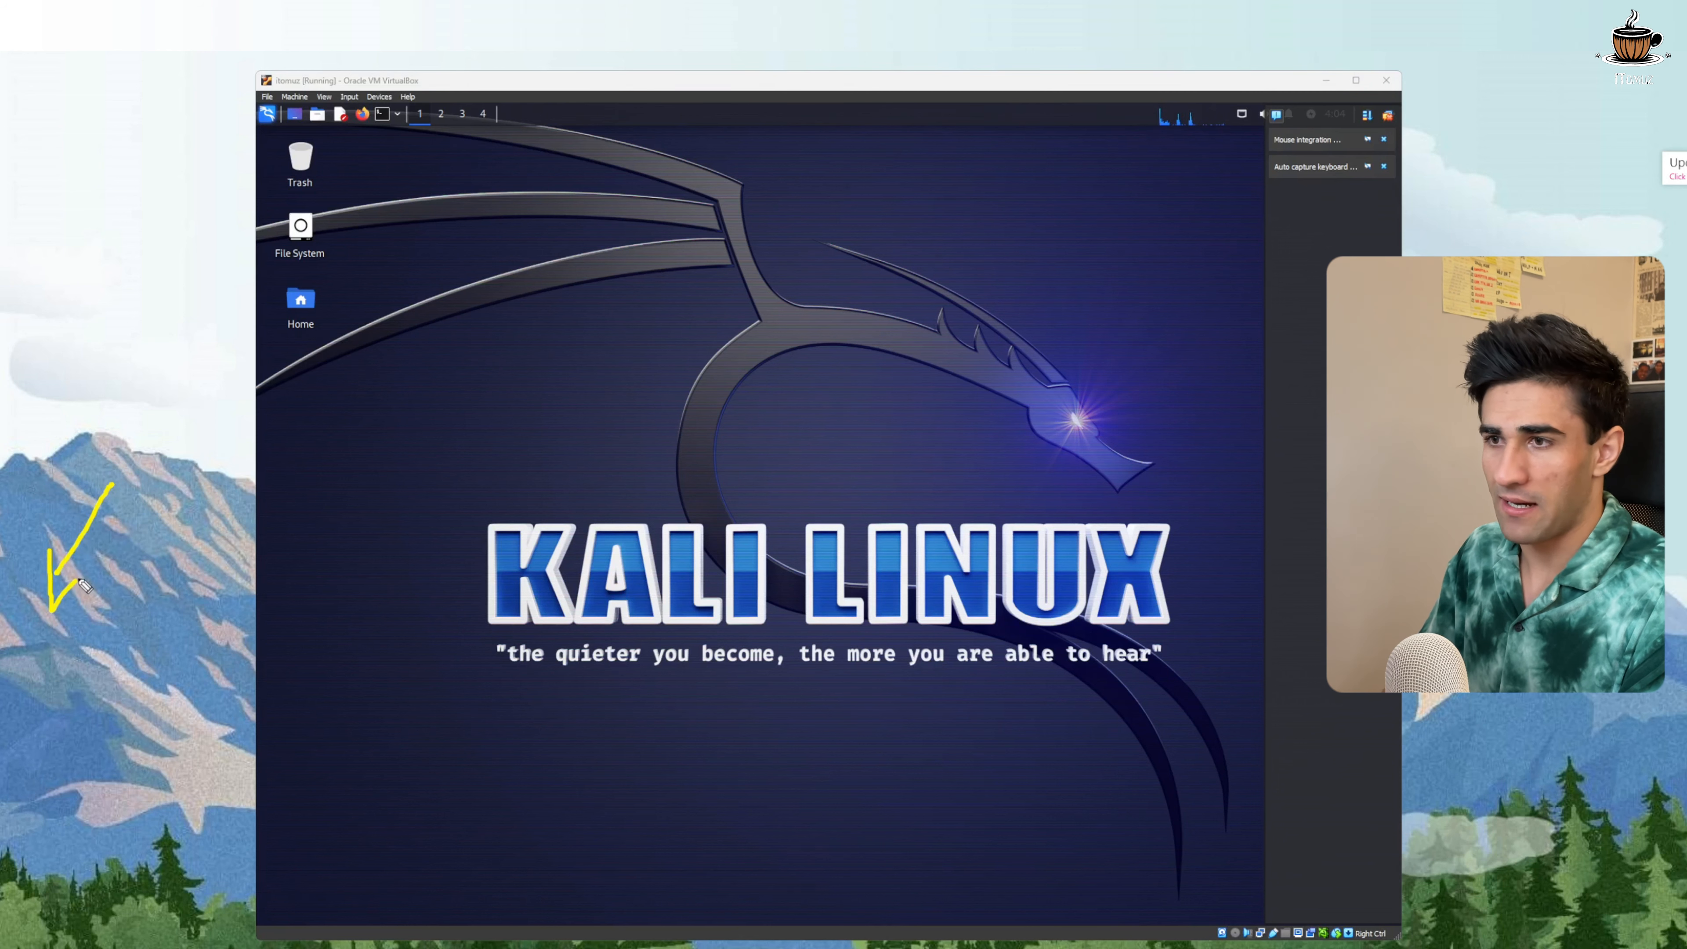
{"action": "mouse_move", "coordinate": [112, 493]}
{"action": "left_mouse_down"}
{"action": "mouse_move", "coordinate": [291, 431]}
{"action": "mouse_move", "coordinate": [292, 467]}
{"action": "left_mouse_up"}
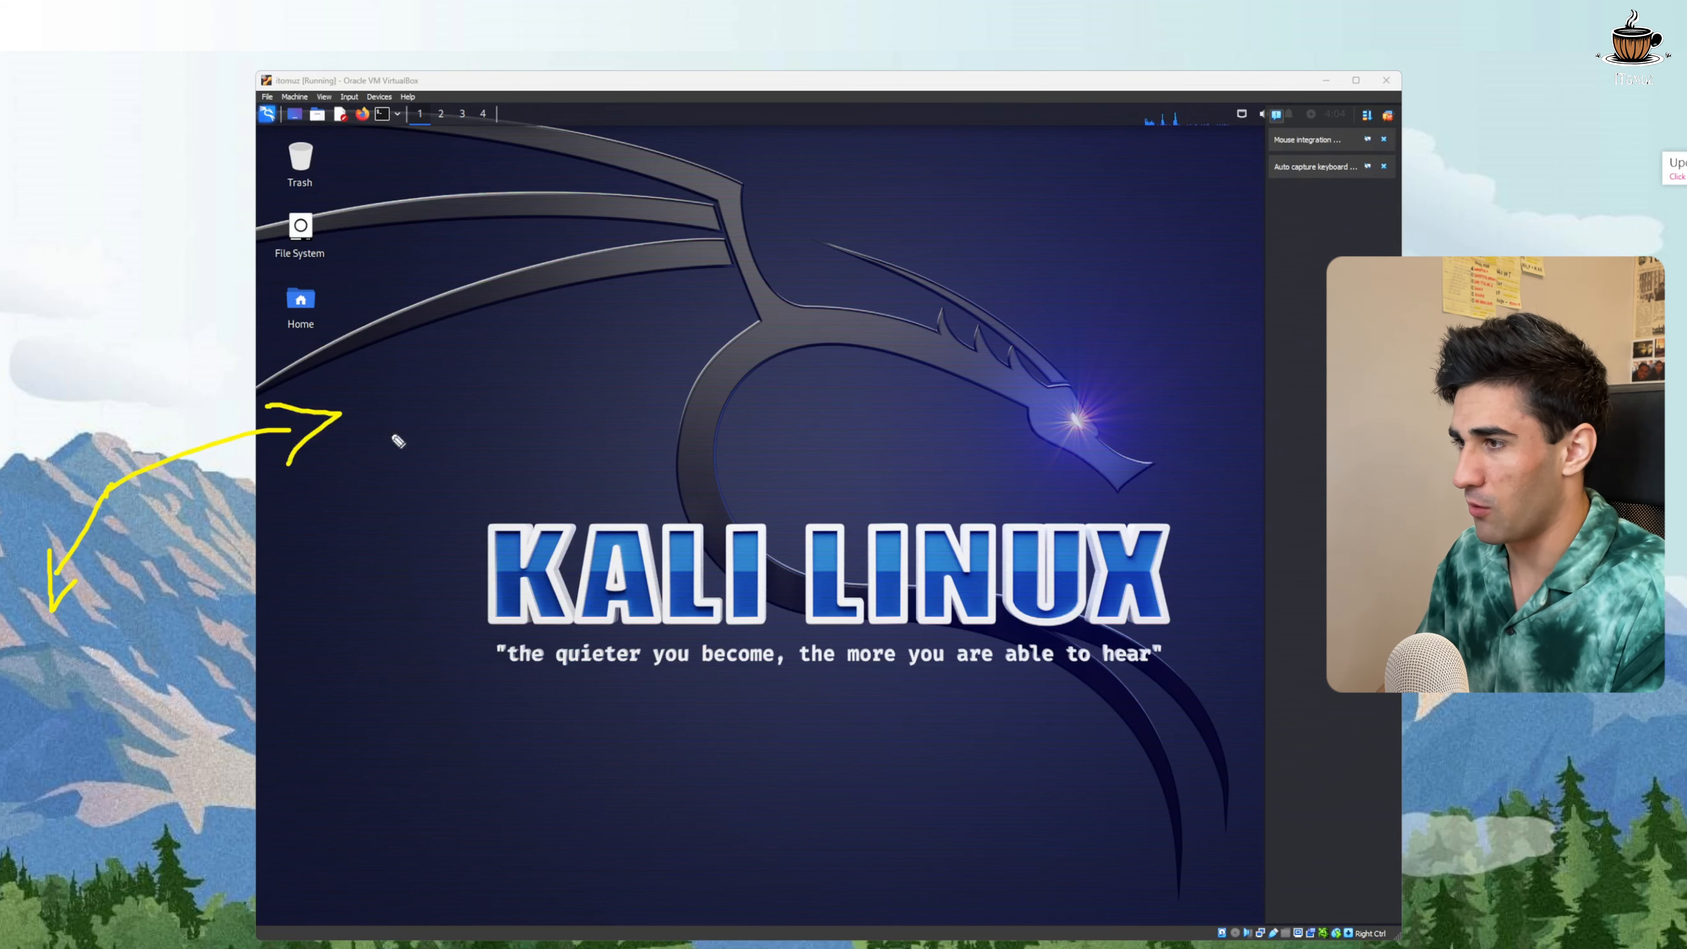
{"action": "mouse_move", "coordinate": [367, 132]}
{"action": "left_mouse_down"}
{"action": "mouse_move", "coordinate": [406, 89]}
{"action": "mouse_move", "coordinate": [364, 149]}
{"action": "mouse_move", "coordinate": [346, 129]}
{"action": "mouse_move", "coordinate": [368, 150]}
{"action": "left_mouse_up"}
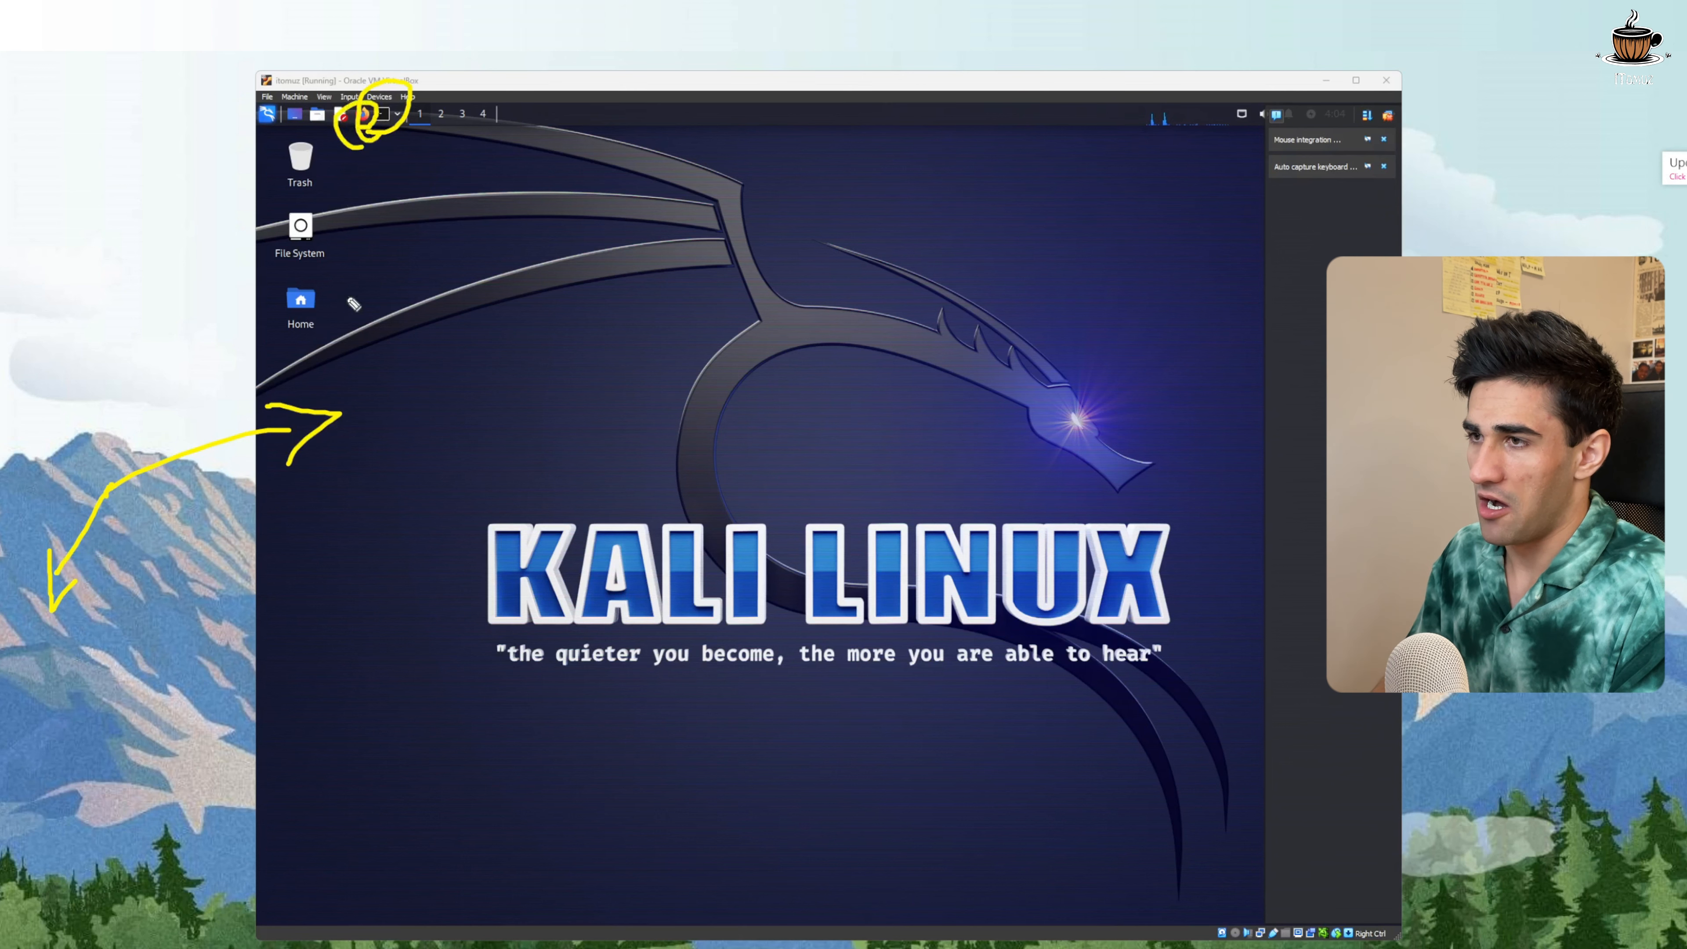
{"action": "mouse_move", "coordinate": [302, 399]}
{"action": "left_mouse_down"}
{"action": "mouse_move", "coordinate": [294, 351]}
{"action": "mouse_move", "coordinate": [320, 392]}
{"action": "left_mouse_up"}
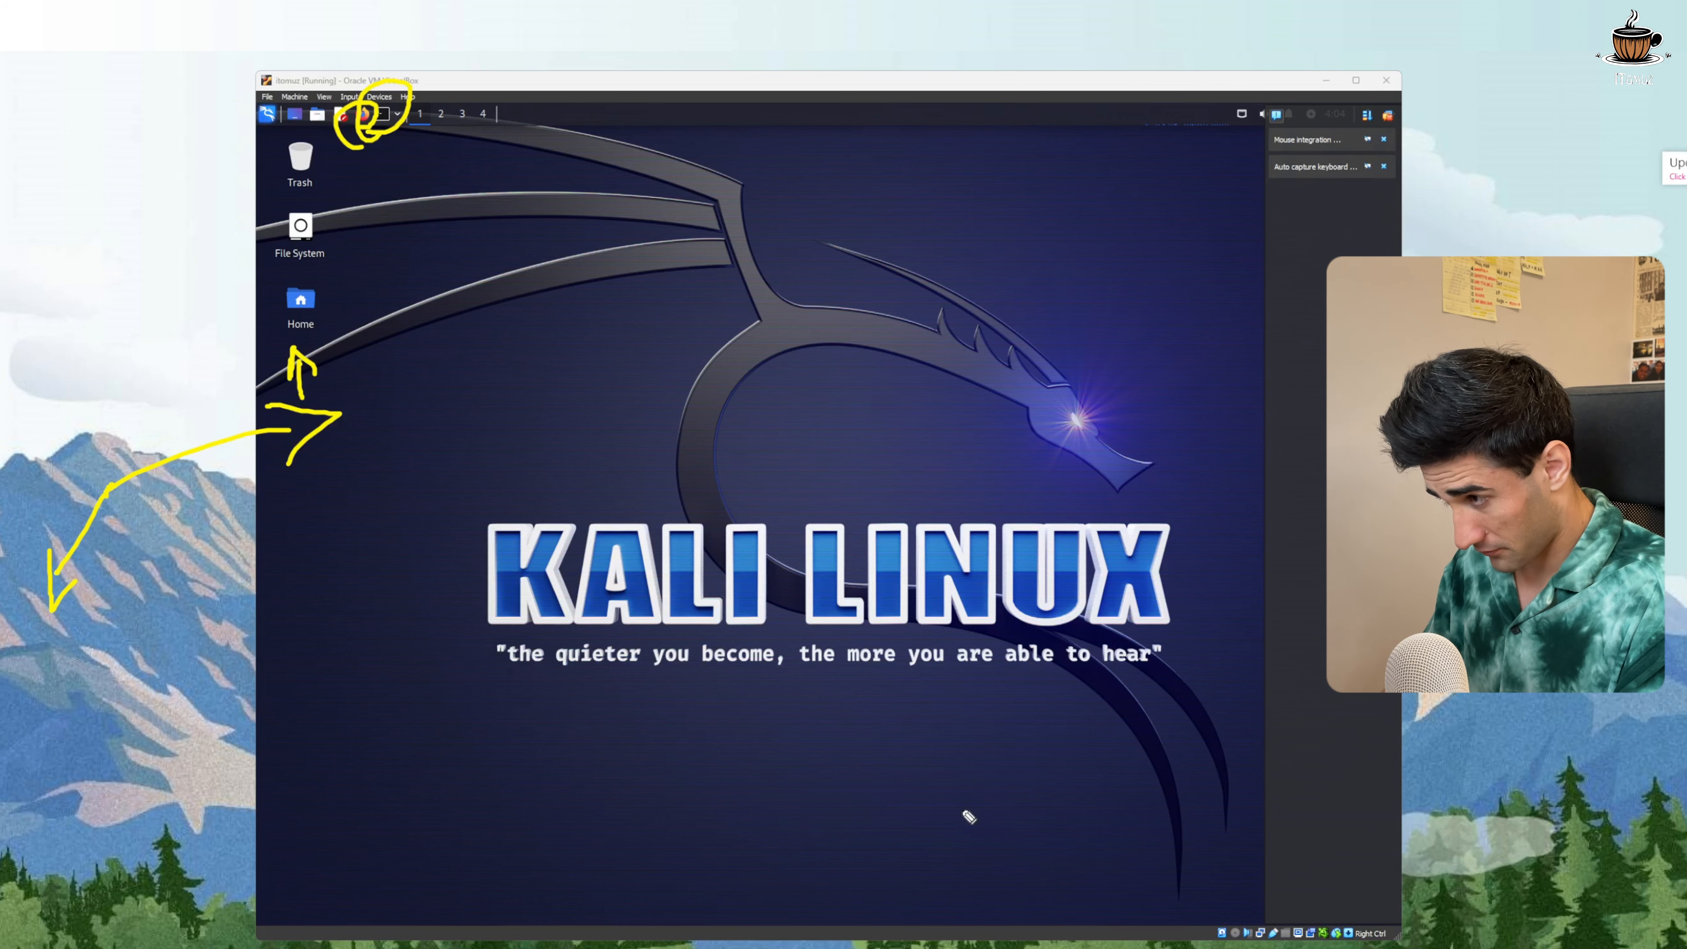
{"action": "left_click_drag", "start_coordinate": [540, 673], "coordinate": [702, 675]}
{"action": "left_click_drag", "start_coordinate": [706, 673], "coordinate": [718, 672]}
{"action": "left_click_drag", "start_coordinate": [812, 691], "coordinate": [1153, 692]}
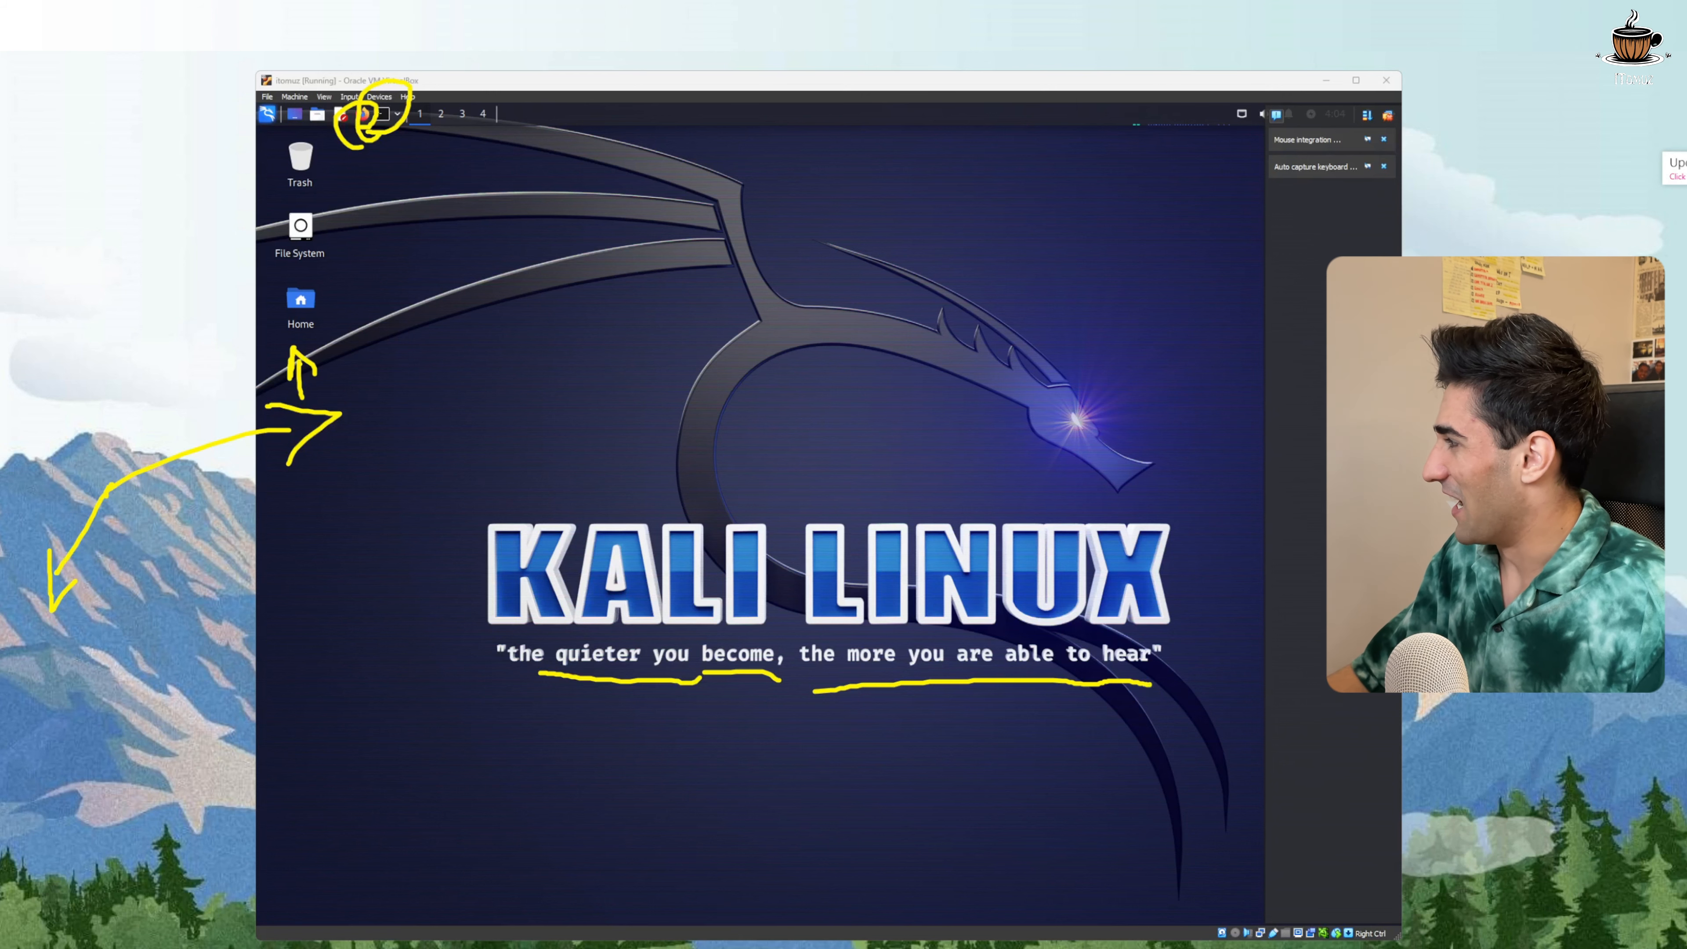
{"action": "key", "text": "ctrl+shift+7"}
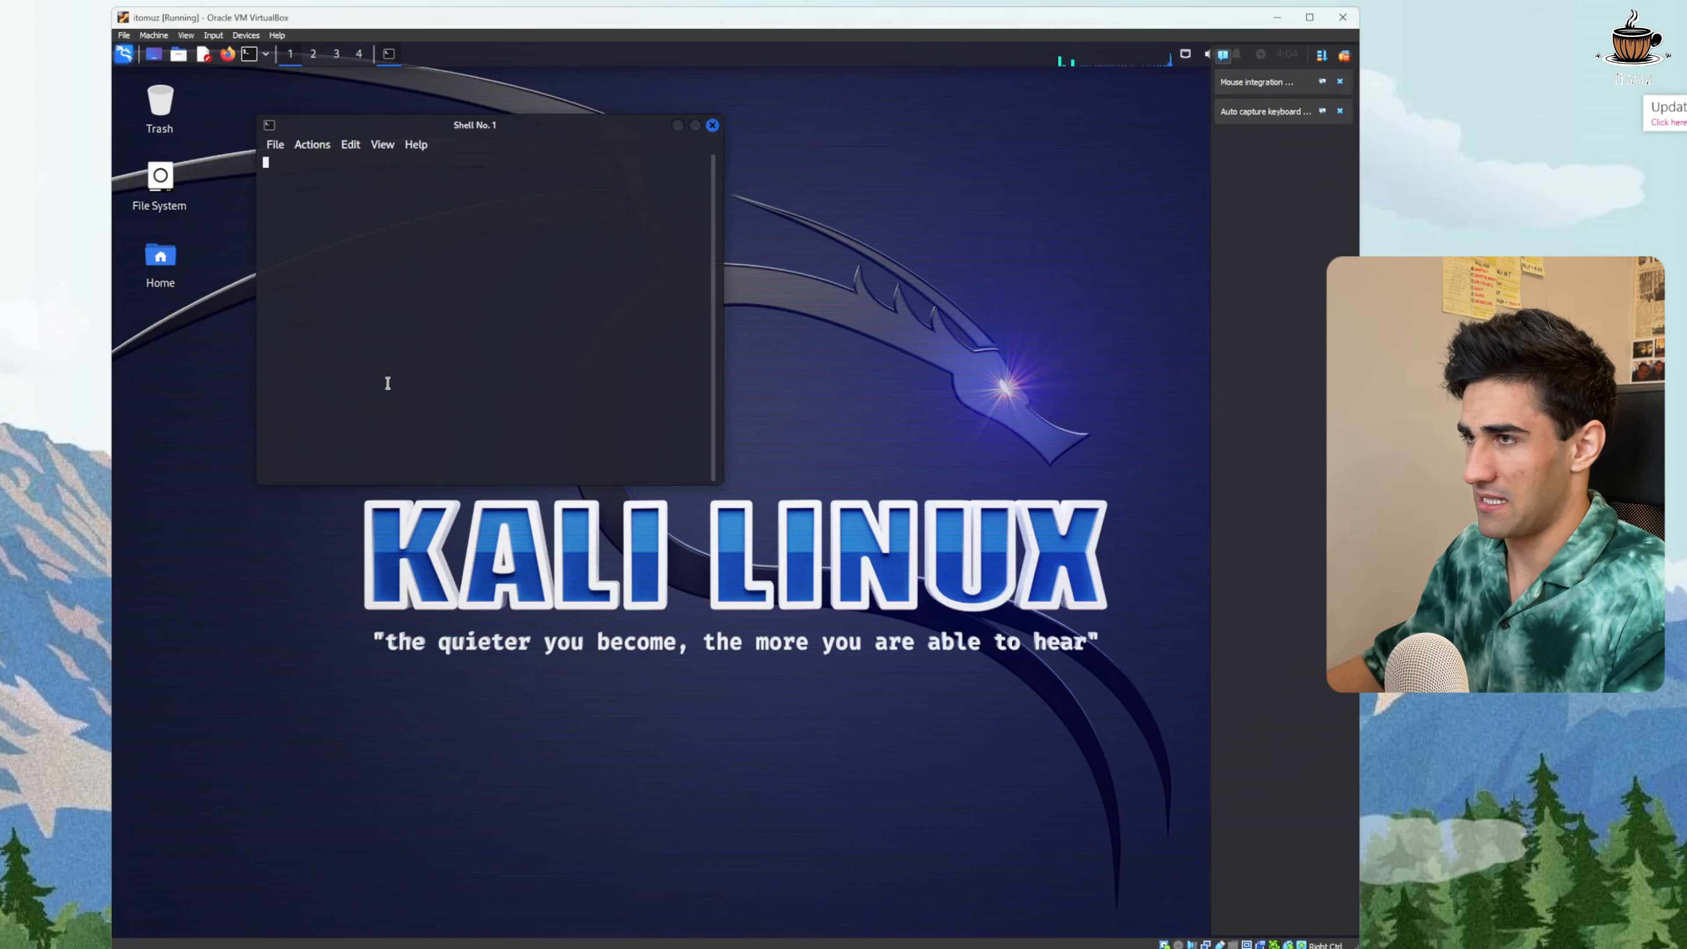
Run whoami in a Kali terminal to check the current user, and close the terminal
{"action": "type", "text": "who"}
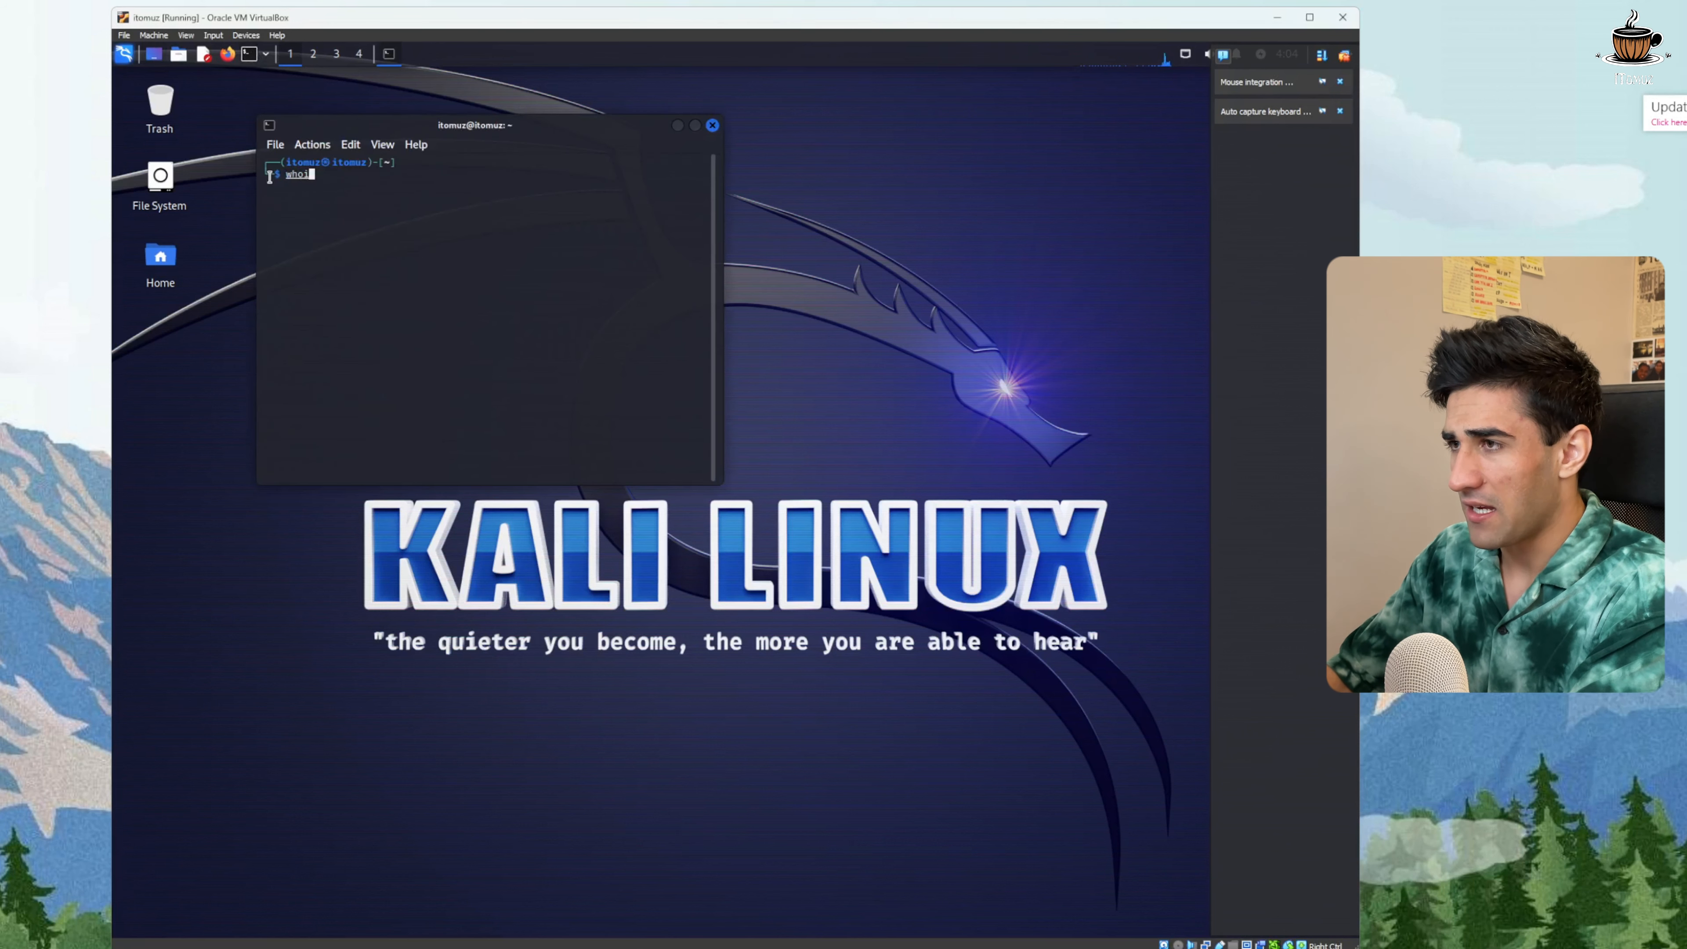
{"action": "type", "text": "ami"}
{"action": "key", "text": "Return"}
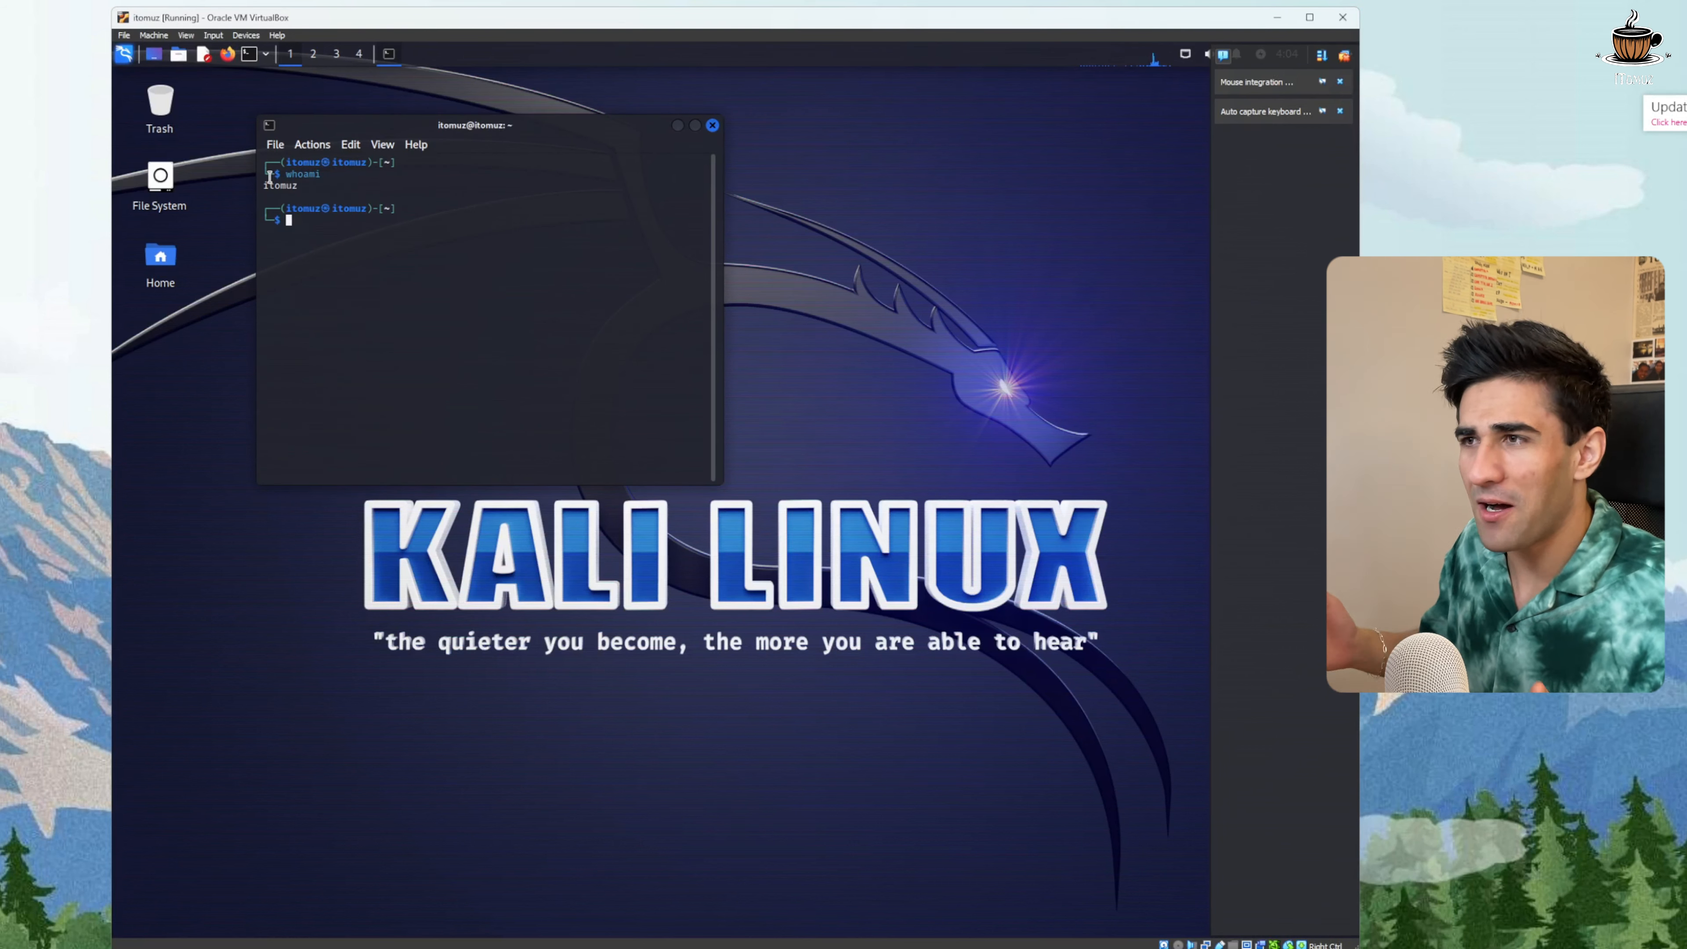
{"action": "left_click", "coordinate": [713, 125]}
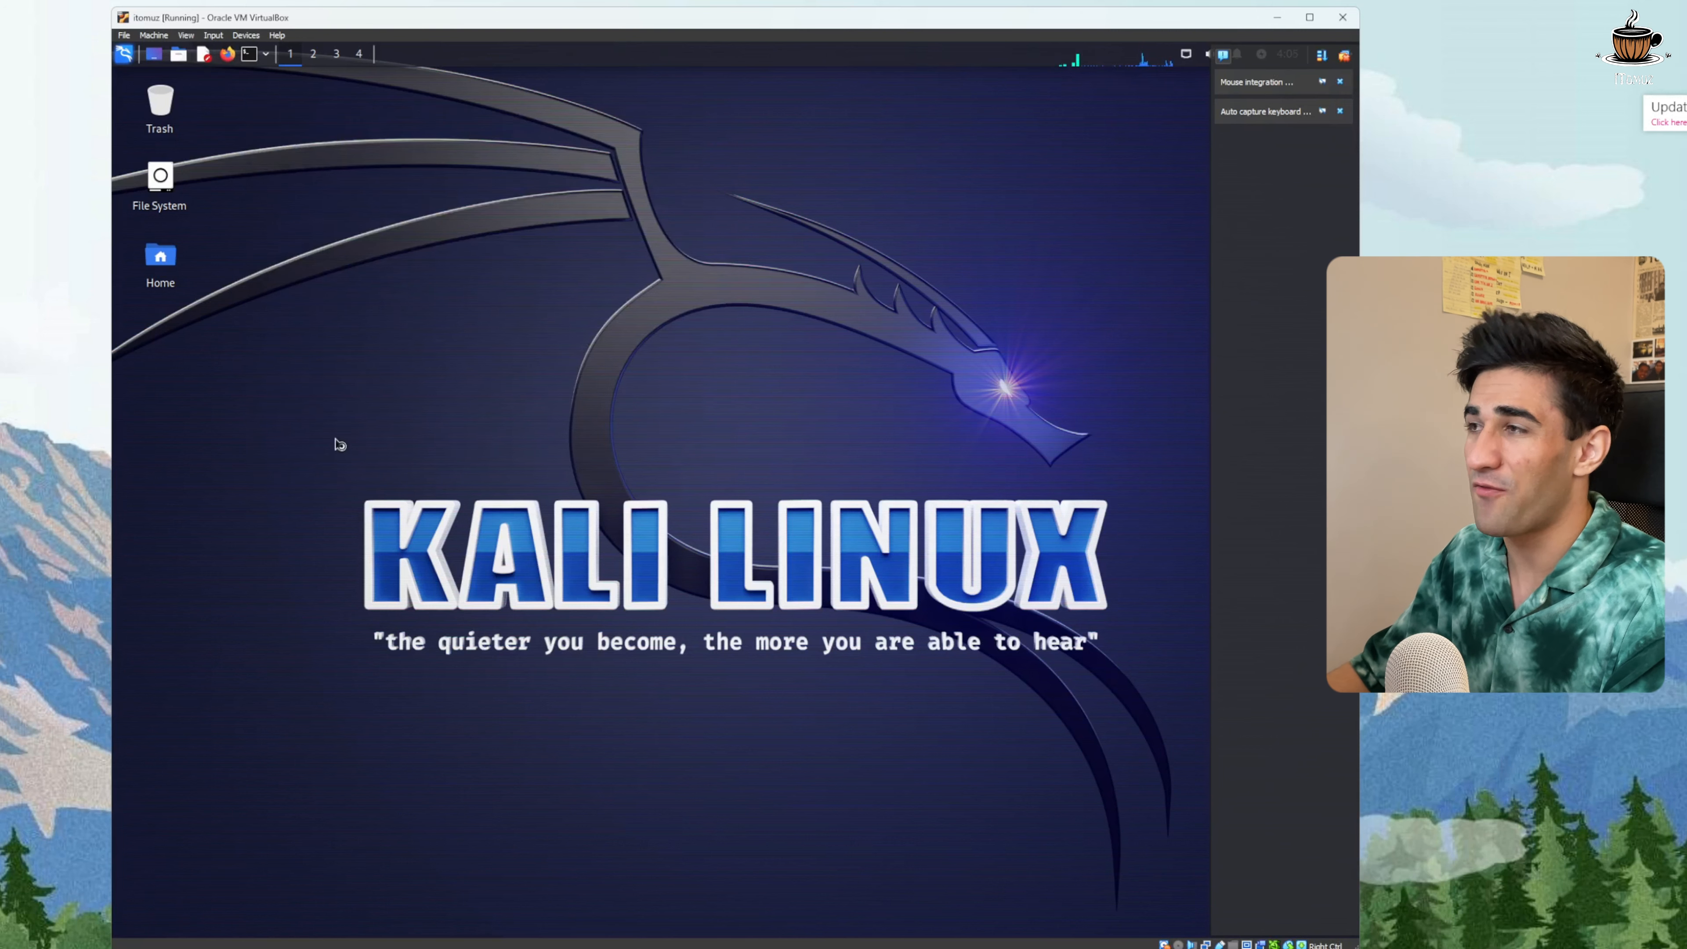
Enlarge the virtual machine window slightly and replace Firefox's Kali Linux home page tab with a new blank tab
{"action": "left_click_drag", "start_coordinate": [1359, 948], "coordinate": [1386, 948]}
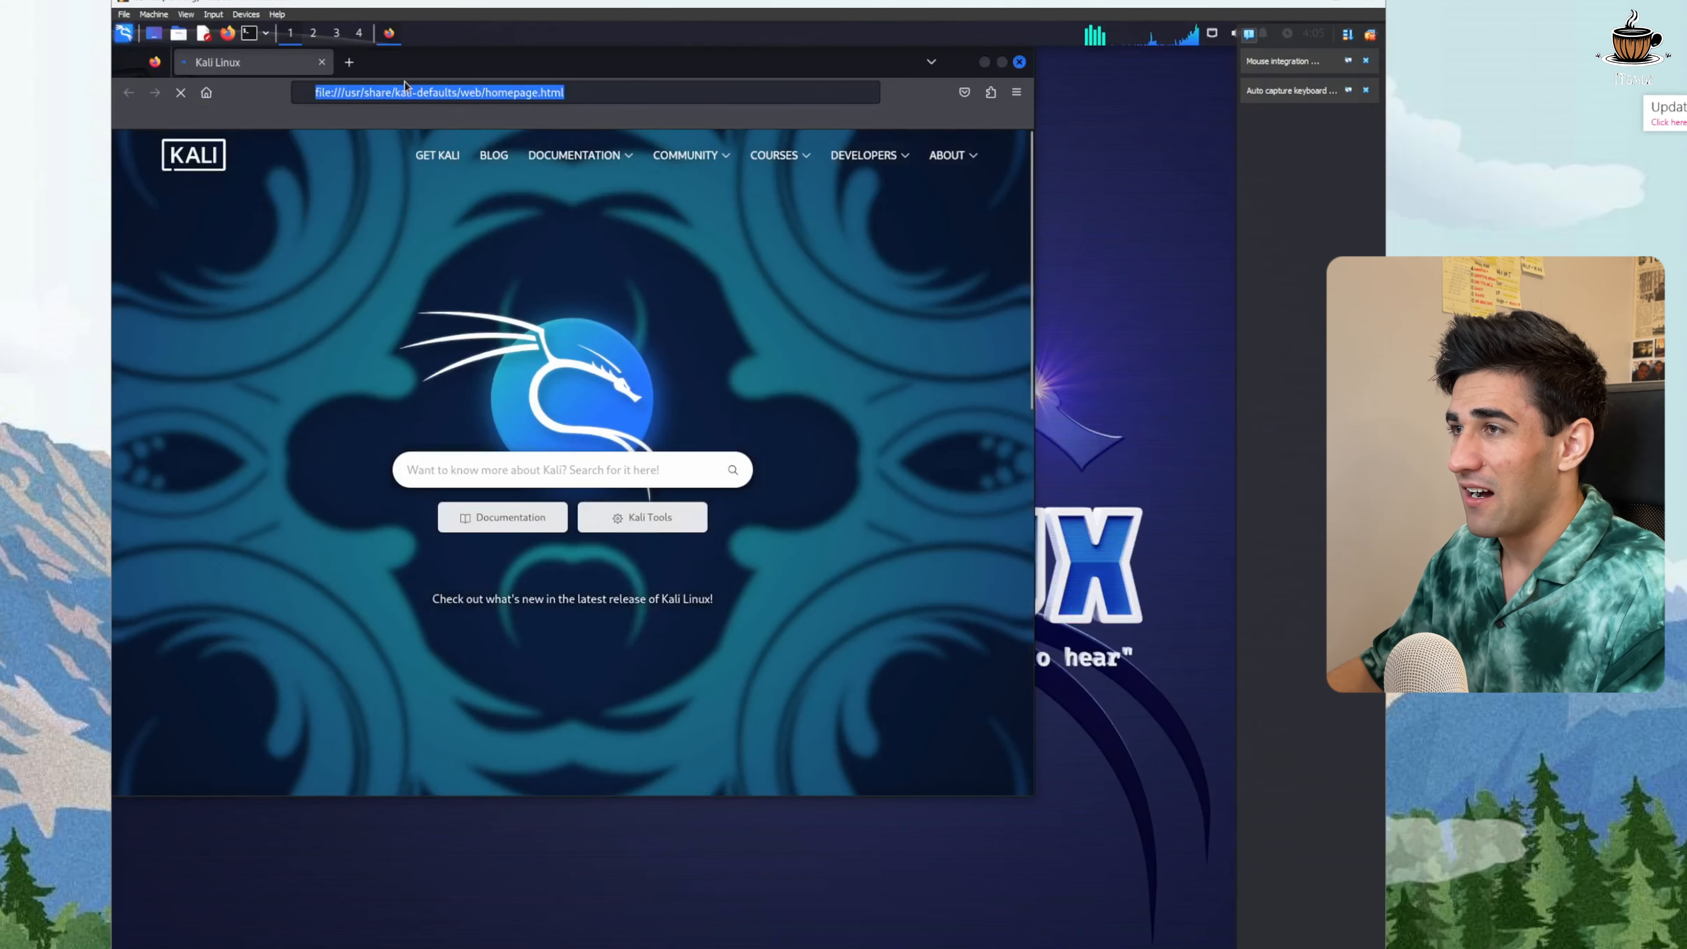
{"action": "left_click", "coordinate": [349, 63]}
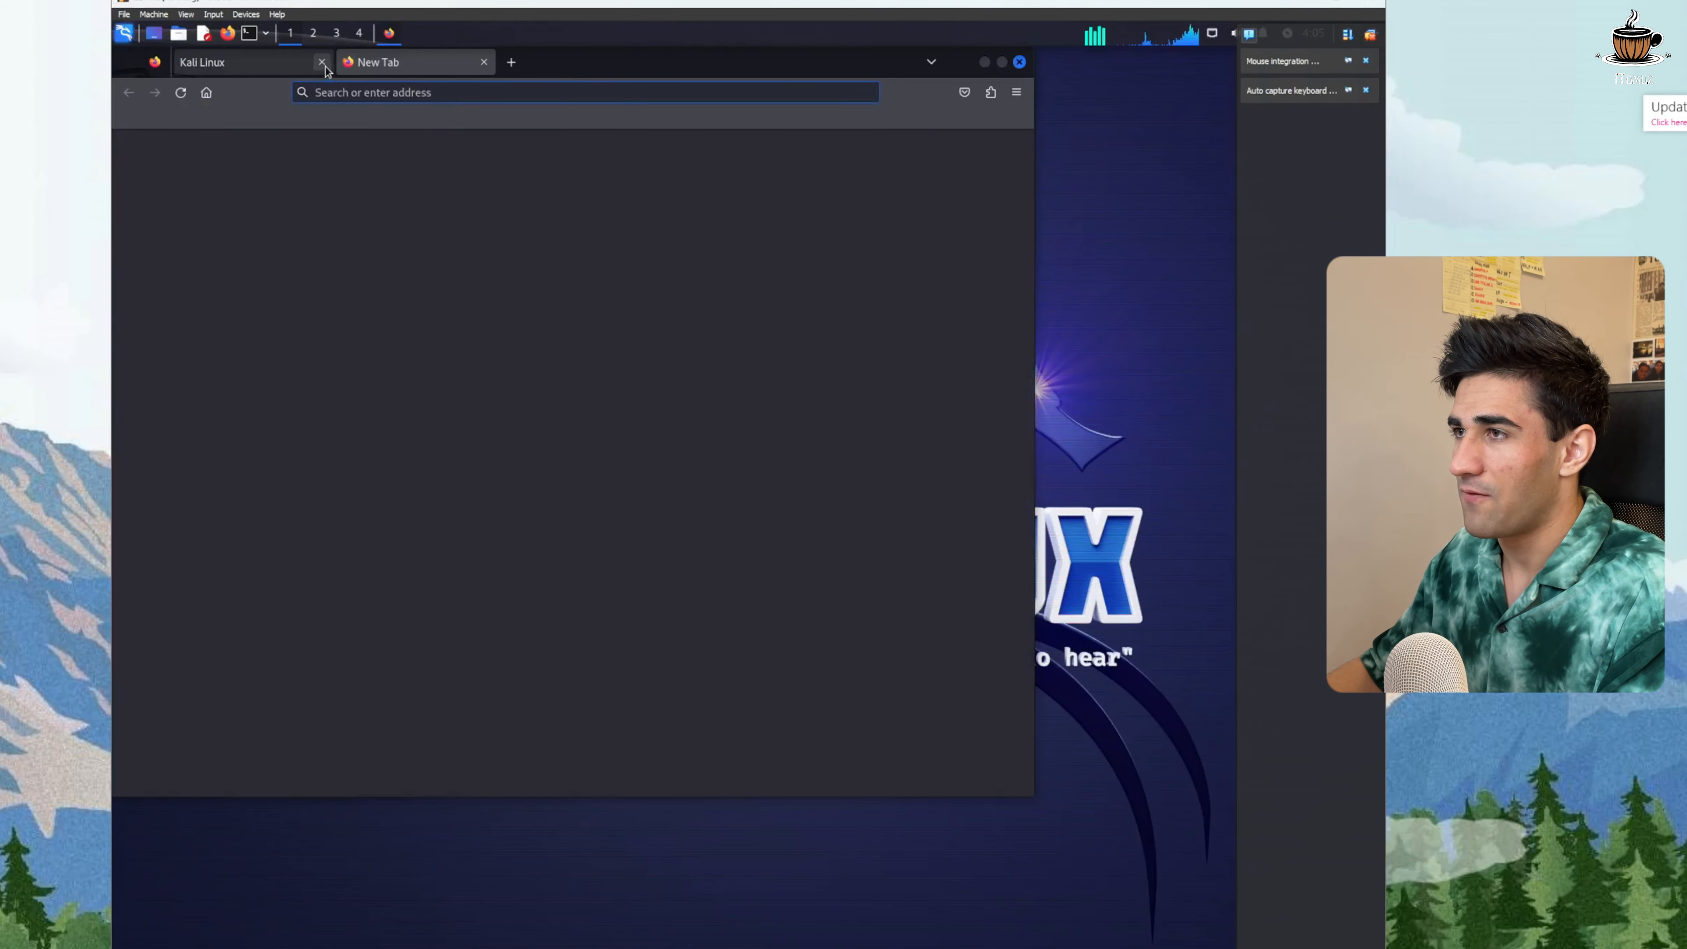
{"action": "left_click", "coordinate": [323, 63]}
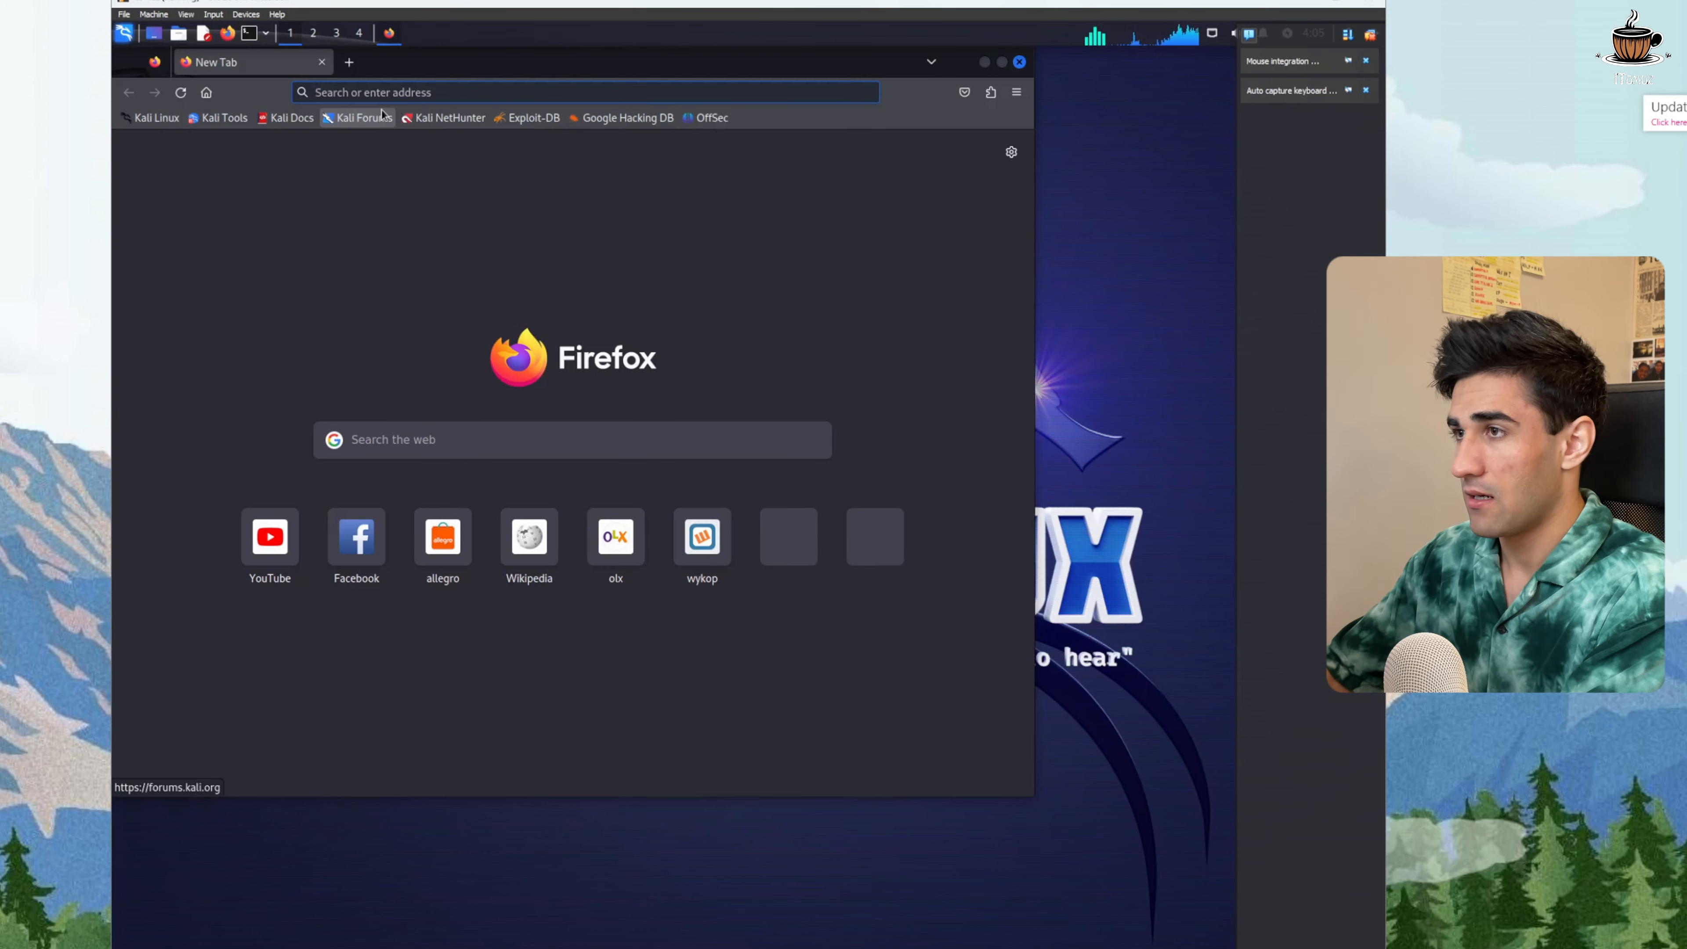
{"action": "type", "text": "ht"}
{"action": "key", "text": "BackSpace"}
{"action": "key", "text": "BackSpace"}
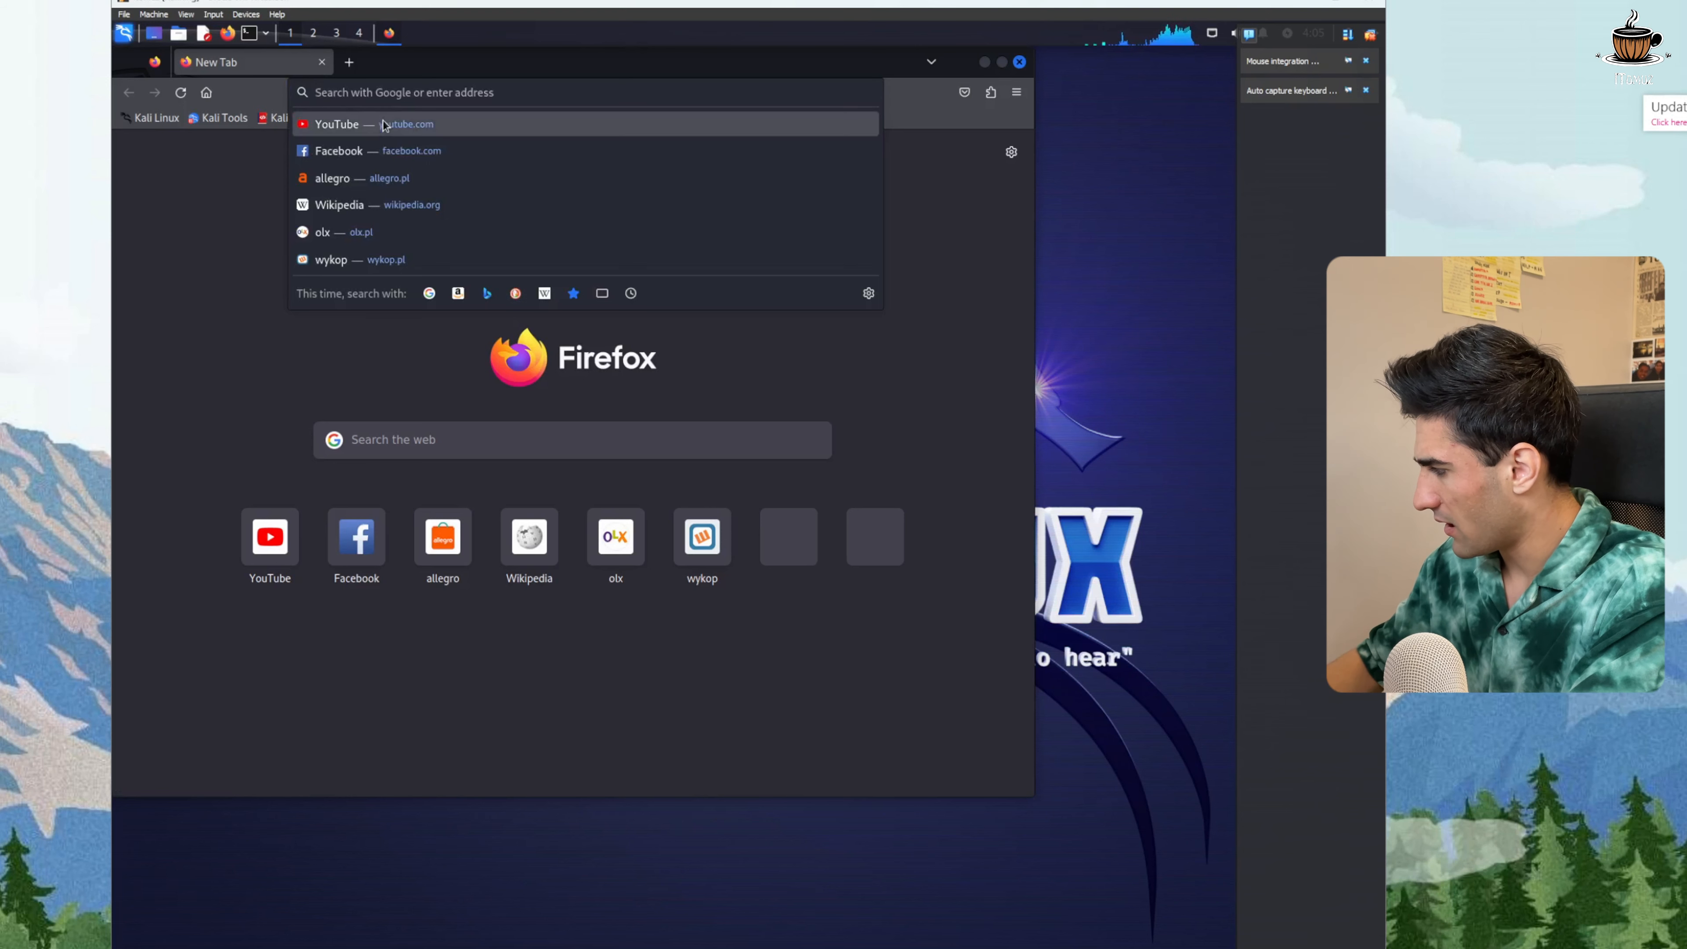
{"action": "key", "text": "super+space"}
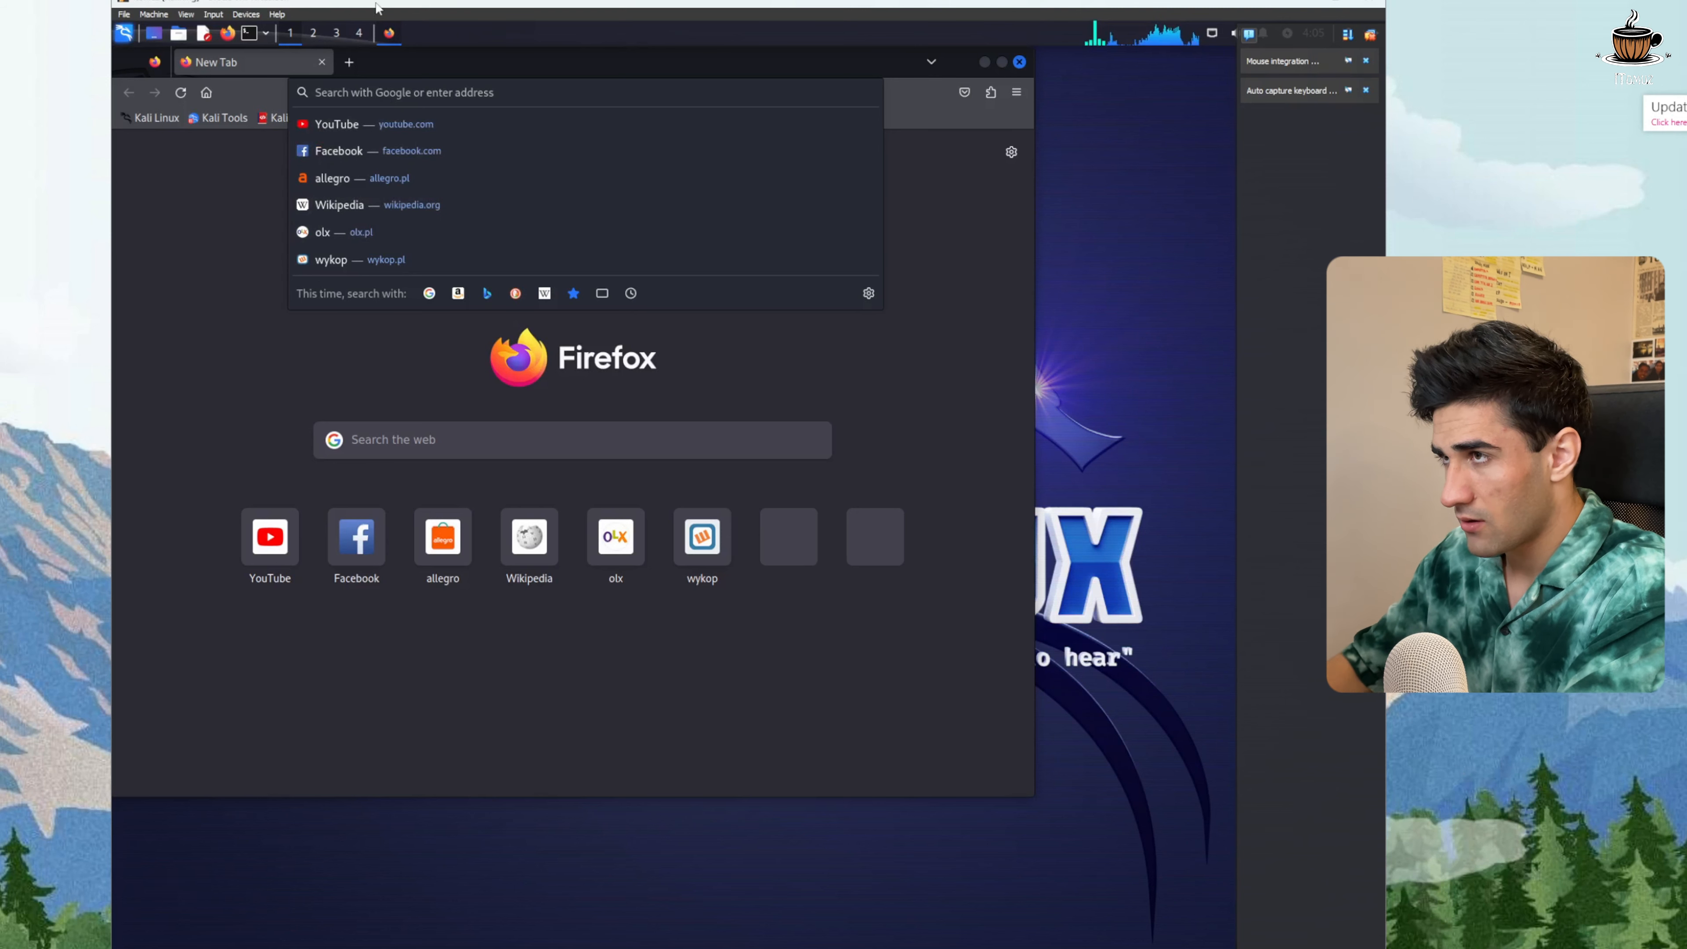
{"action": "type", "text": "ng"}
{"action": "key", "text": "BackSpace"}
{"action": "key", "text": "BackSpace"}
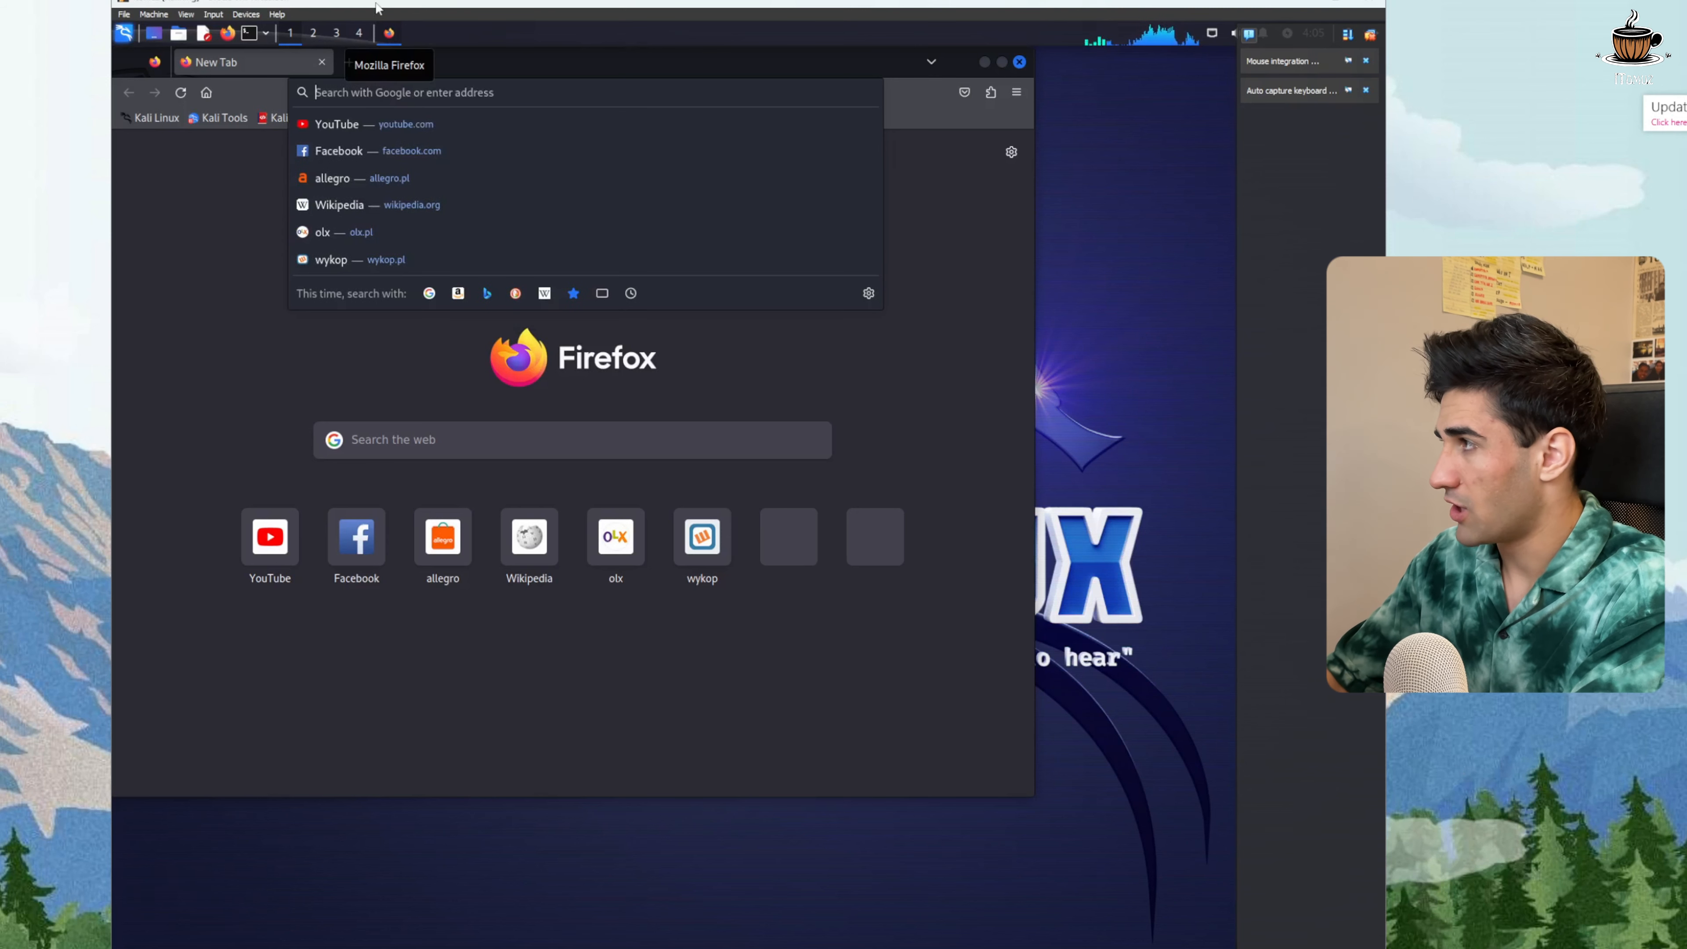
{"action": "type", "text": "HBO"}
{"action": "key", "text": "BackSpace"}
{"action": "key", "text": "BackSpace"}
{"action": "key", "text": "BackSpace"}
{"action": "type", "text": "HB"}
{"action": "key", "text": "BackSpace"}
{"action": "key", "text": "BackSpace"}
{"action": "type", "text": "Hb"}
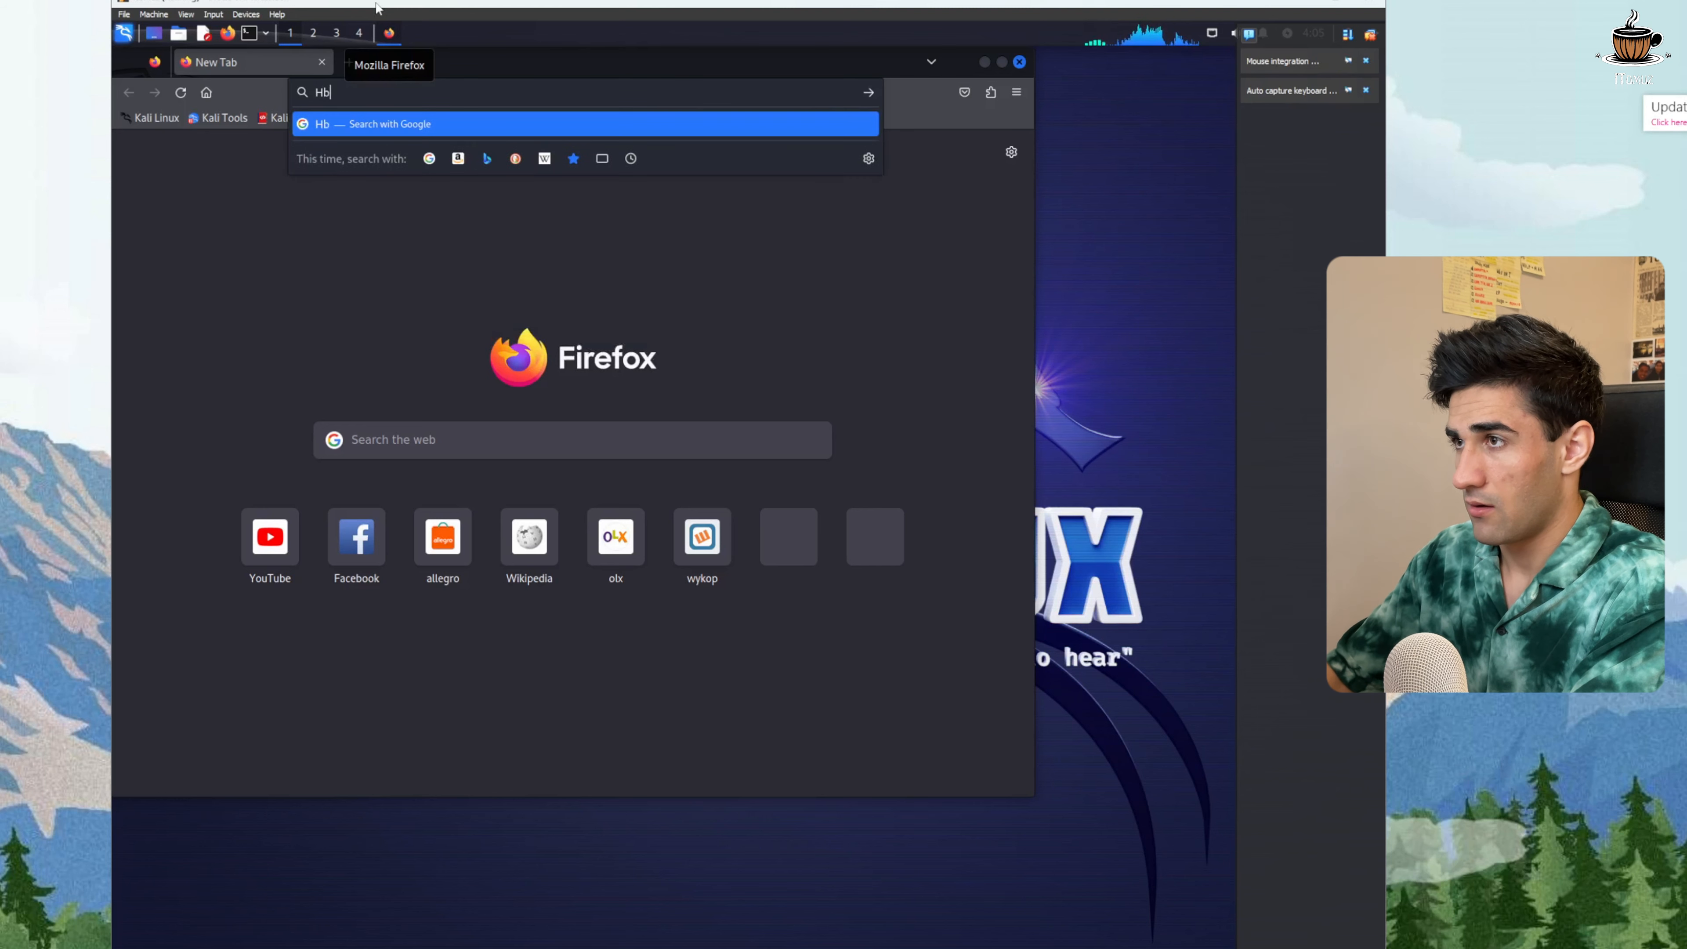
{"action": "key", "text": "BackSpace"}
Search Google for the channel owner's full name and accept all of Google's cookies
{"action": "type", "text": "Rizo Giyopev"}
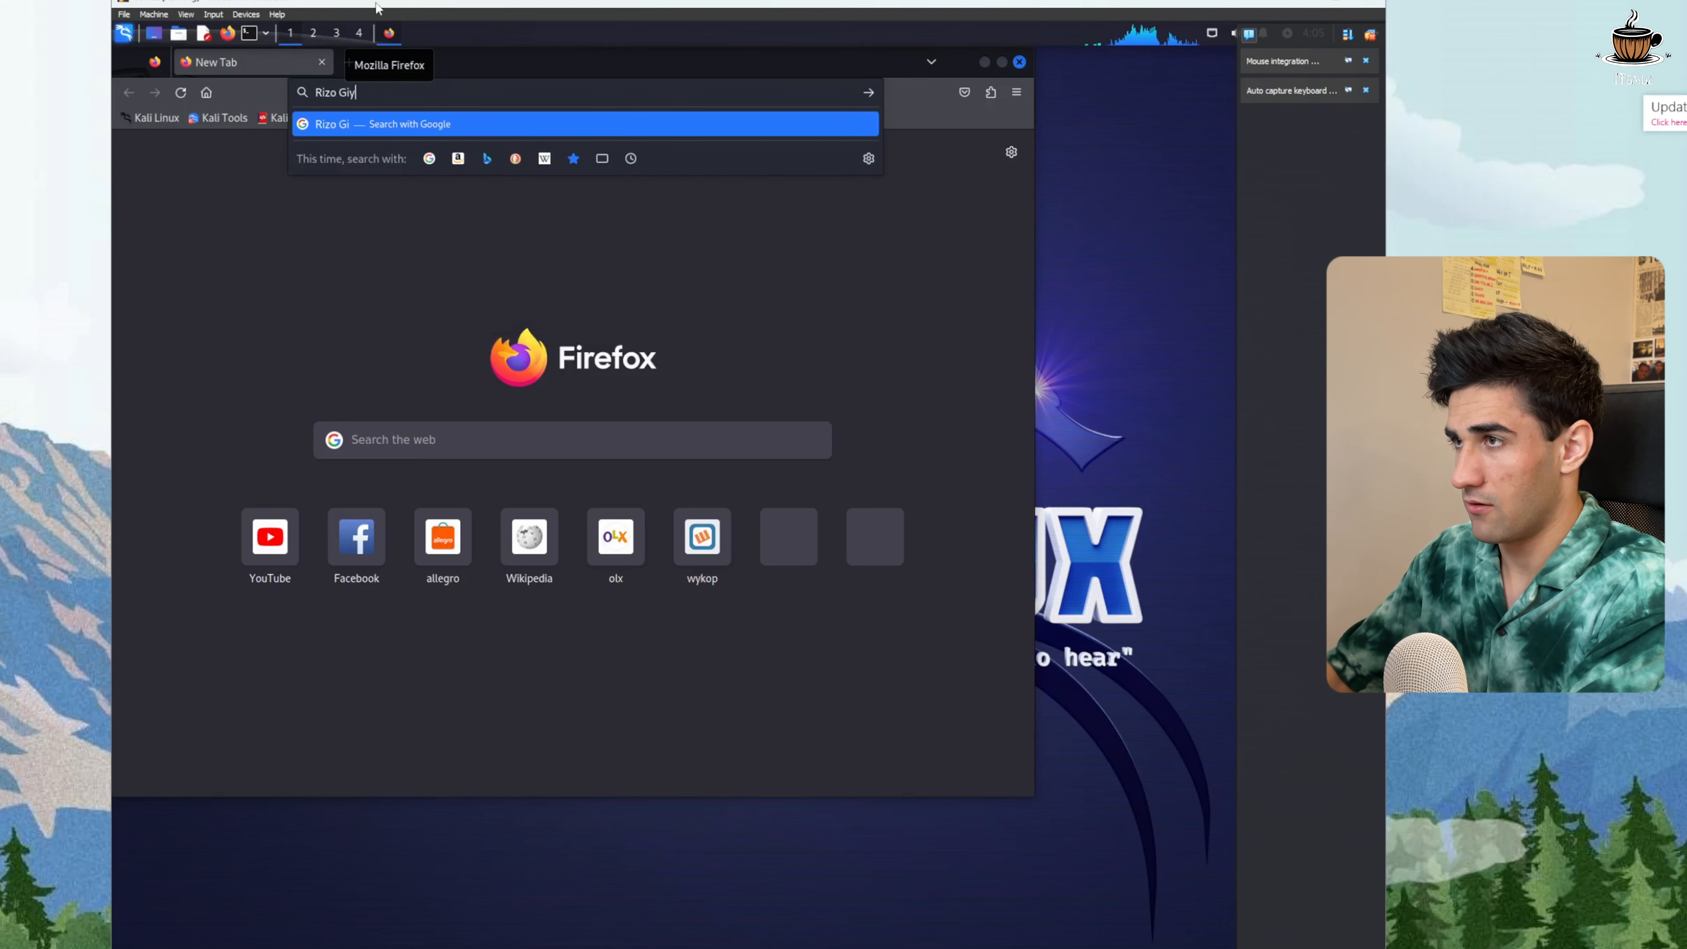
{"action": "key", "text": "Return"}
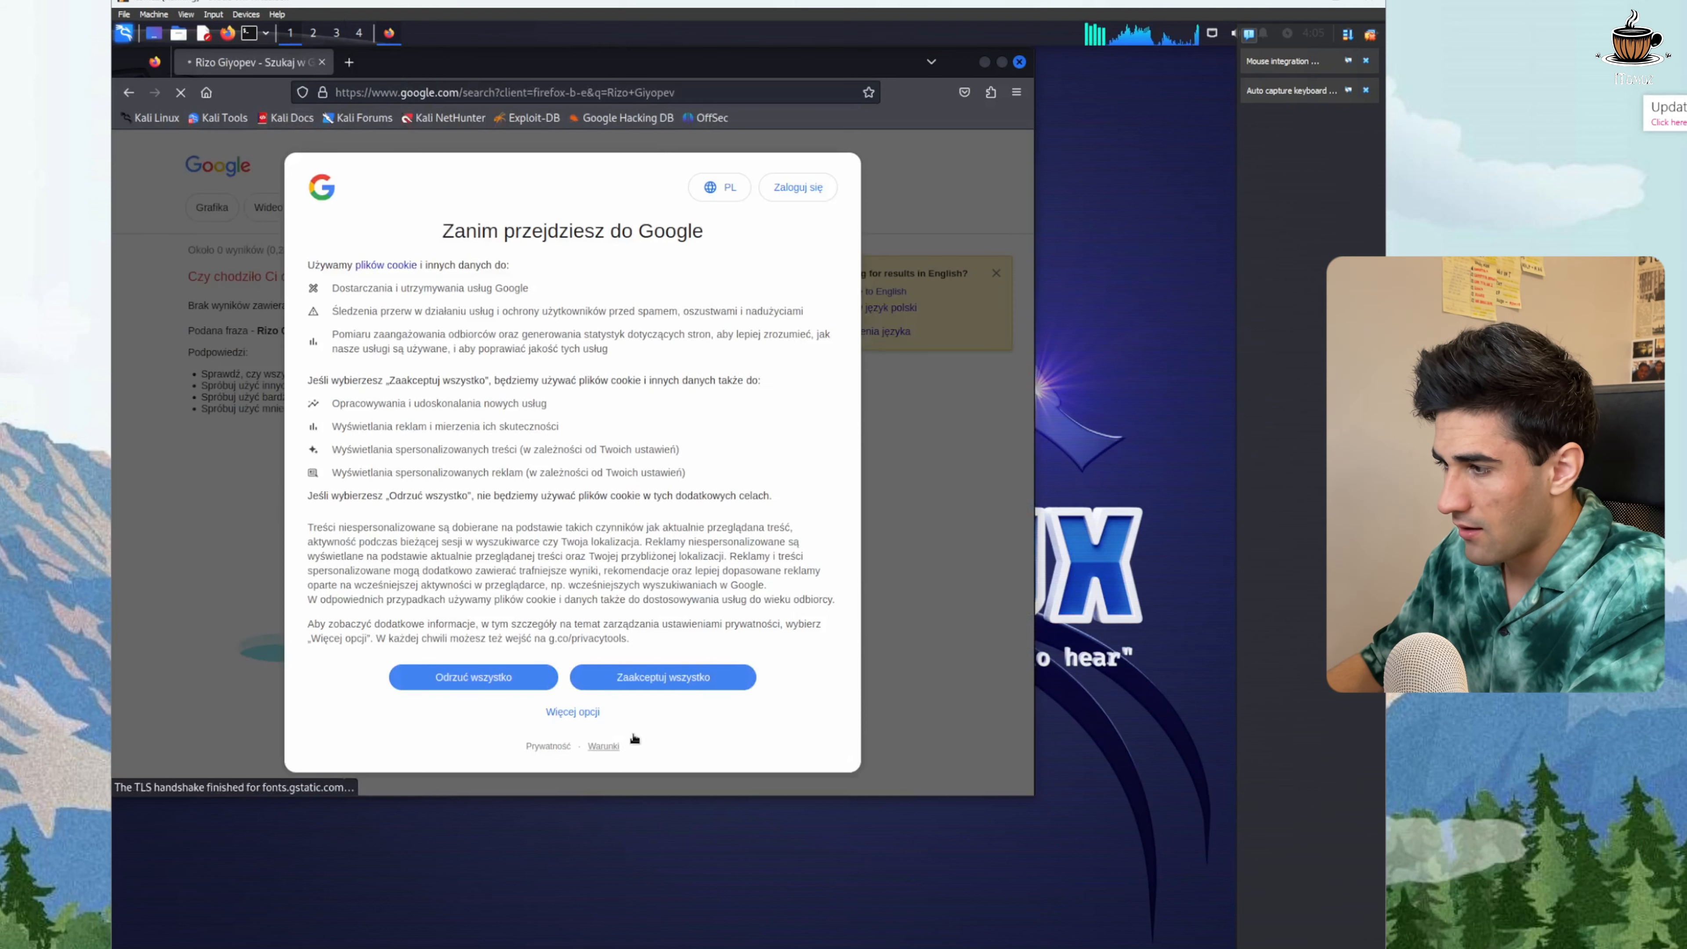
{"action": "left_click", "coordinate": [650, 690]}
Correct the spelling of the surname in the Google query and repeat the search
{"action": "left_click_drag", "start_coordinate": [380, 172], "coordinate": [298, 168]}
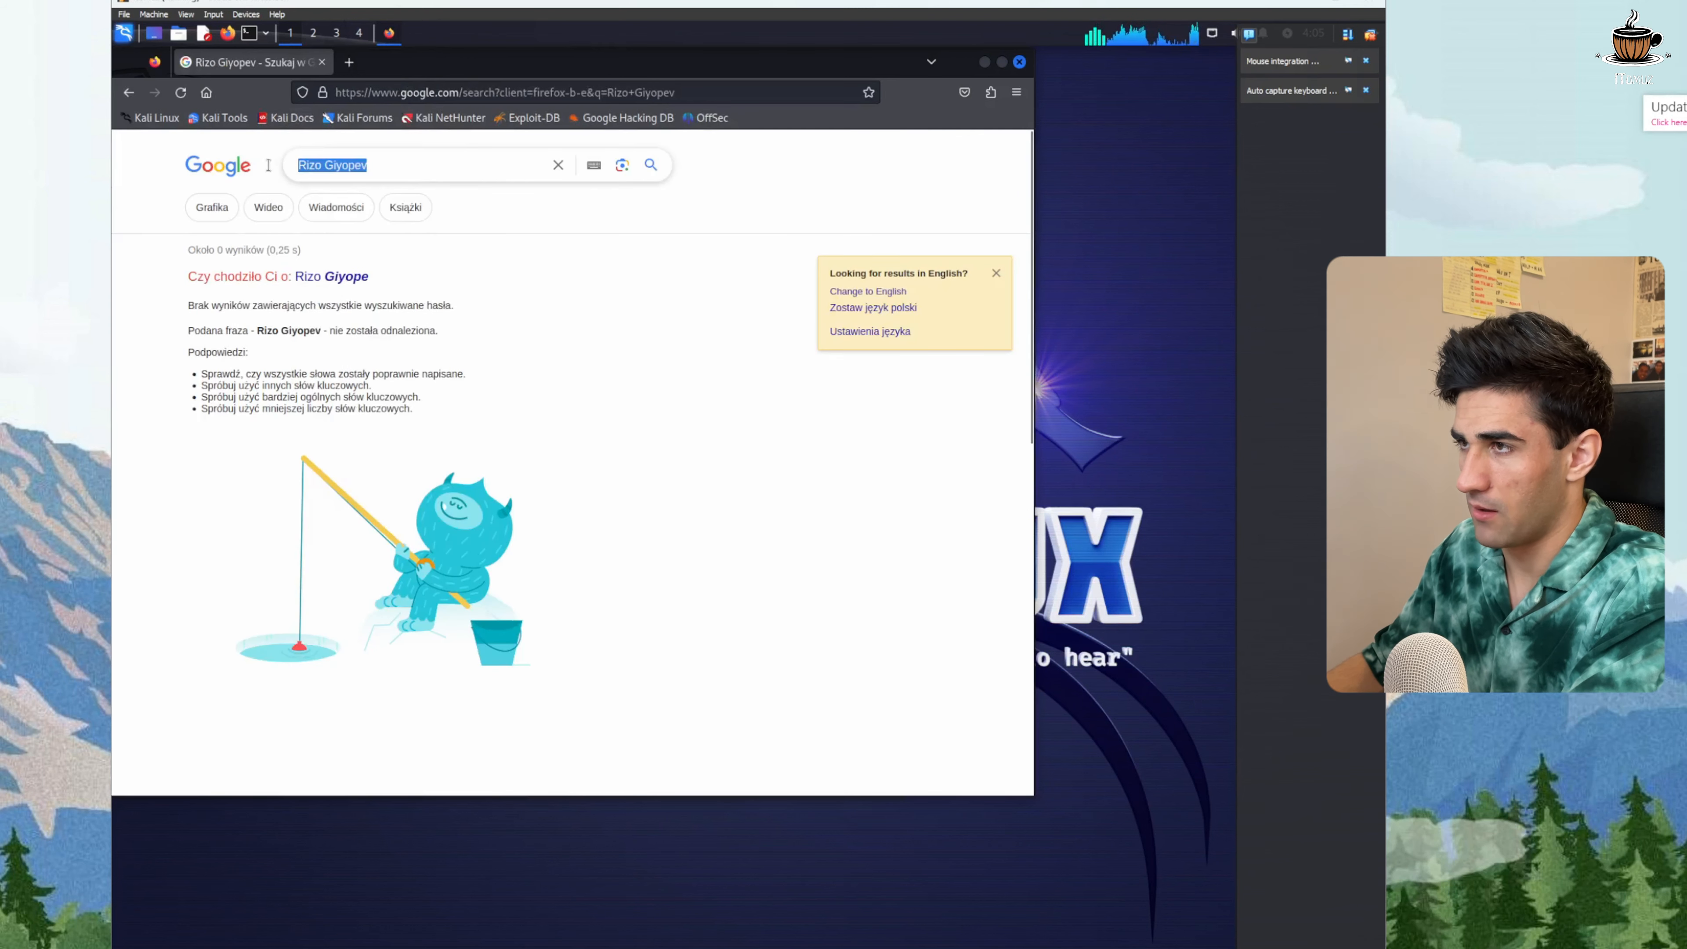
{"action": "key", "text": "BackSpace"}
{"action": "type", "text": "Rizo"}
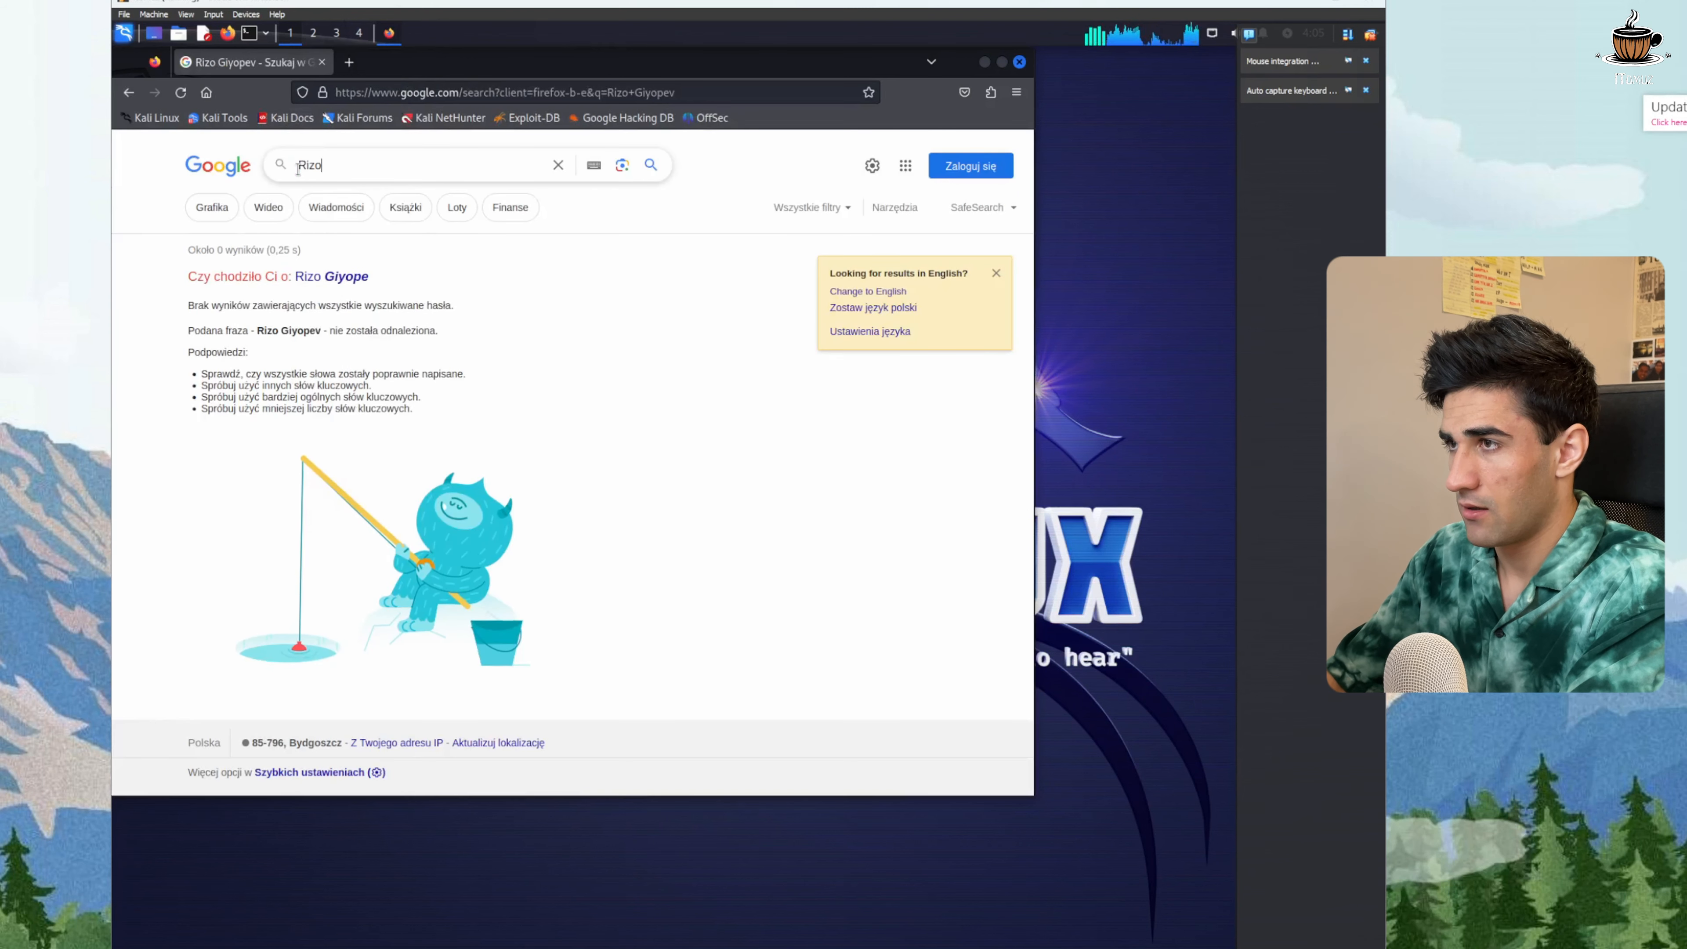
{"action": "type", "text": " Giyoev"}
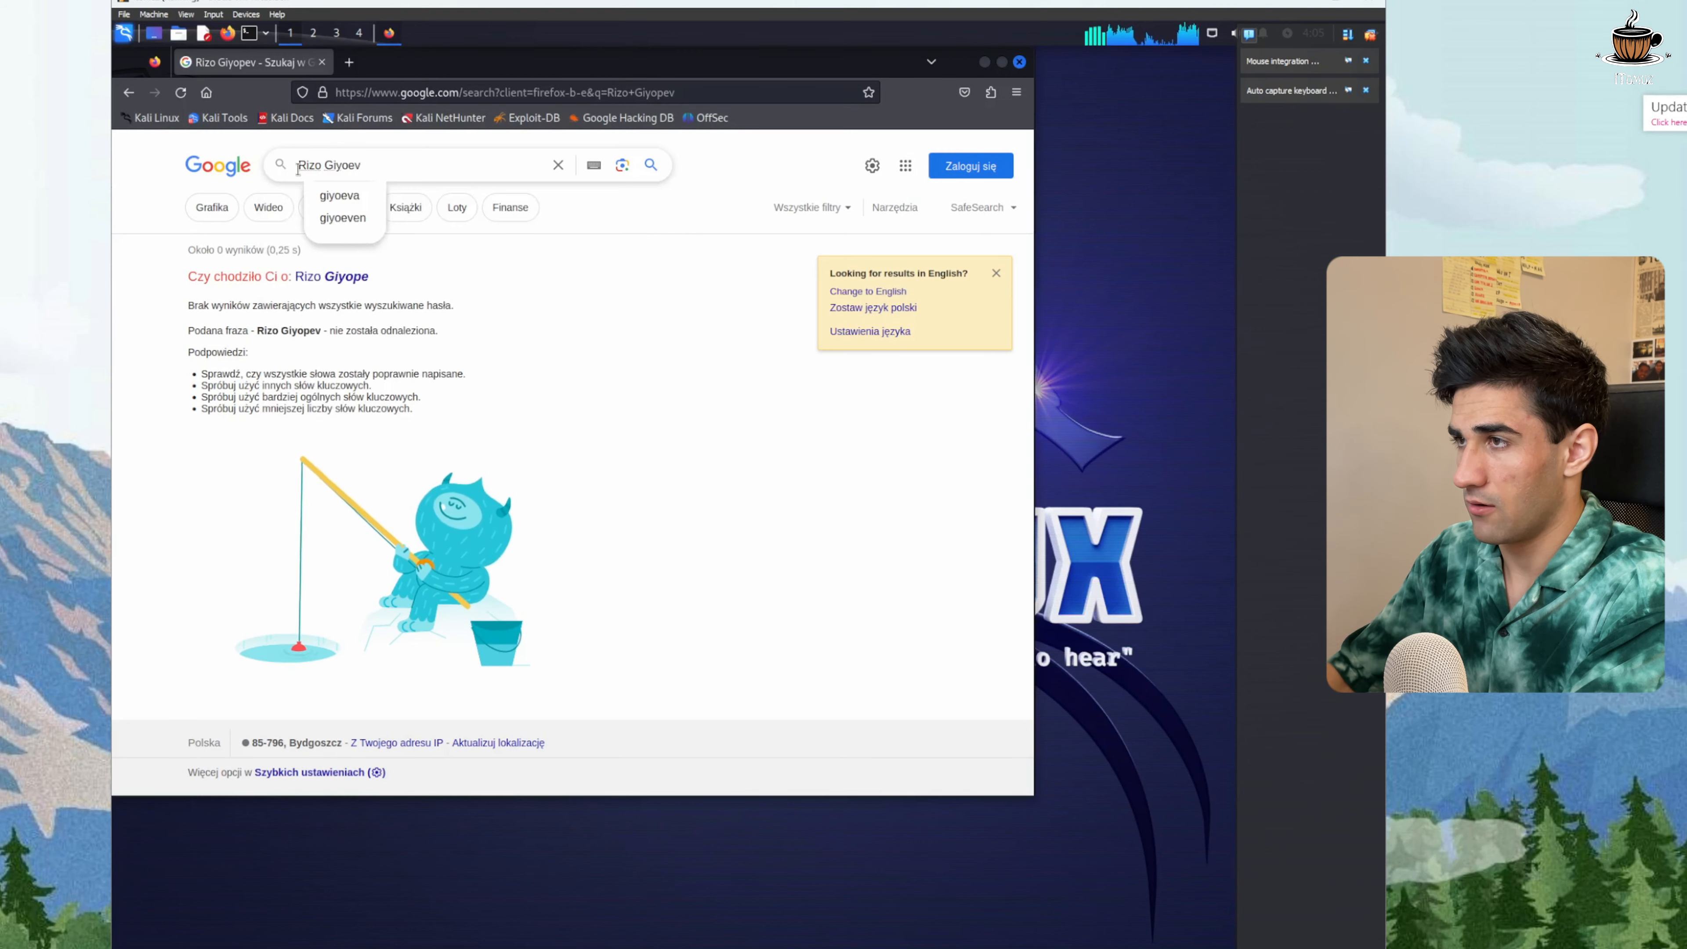
{"action": "key", "text": "Return"}
Open the creator's YouTube channel from the results, accept all cookies, and view its Videos and Shorts sections
{"action": "scroll", "coordinate": [272, 453], "scroll_direction": "down", "scroll_amount": 3}
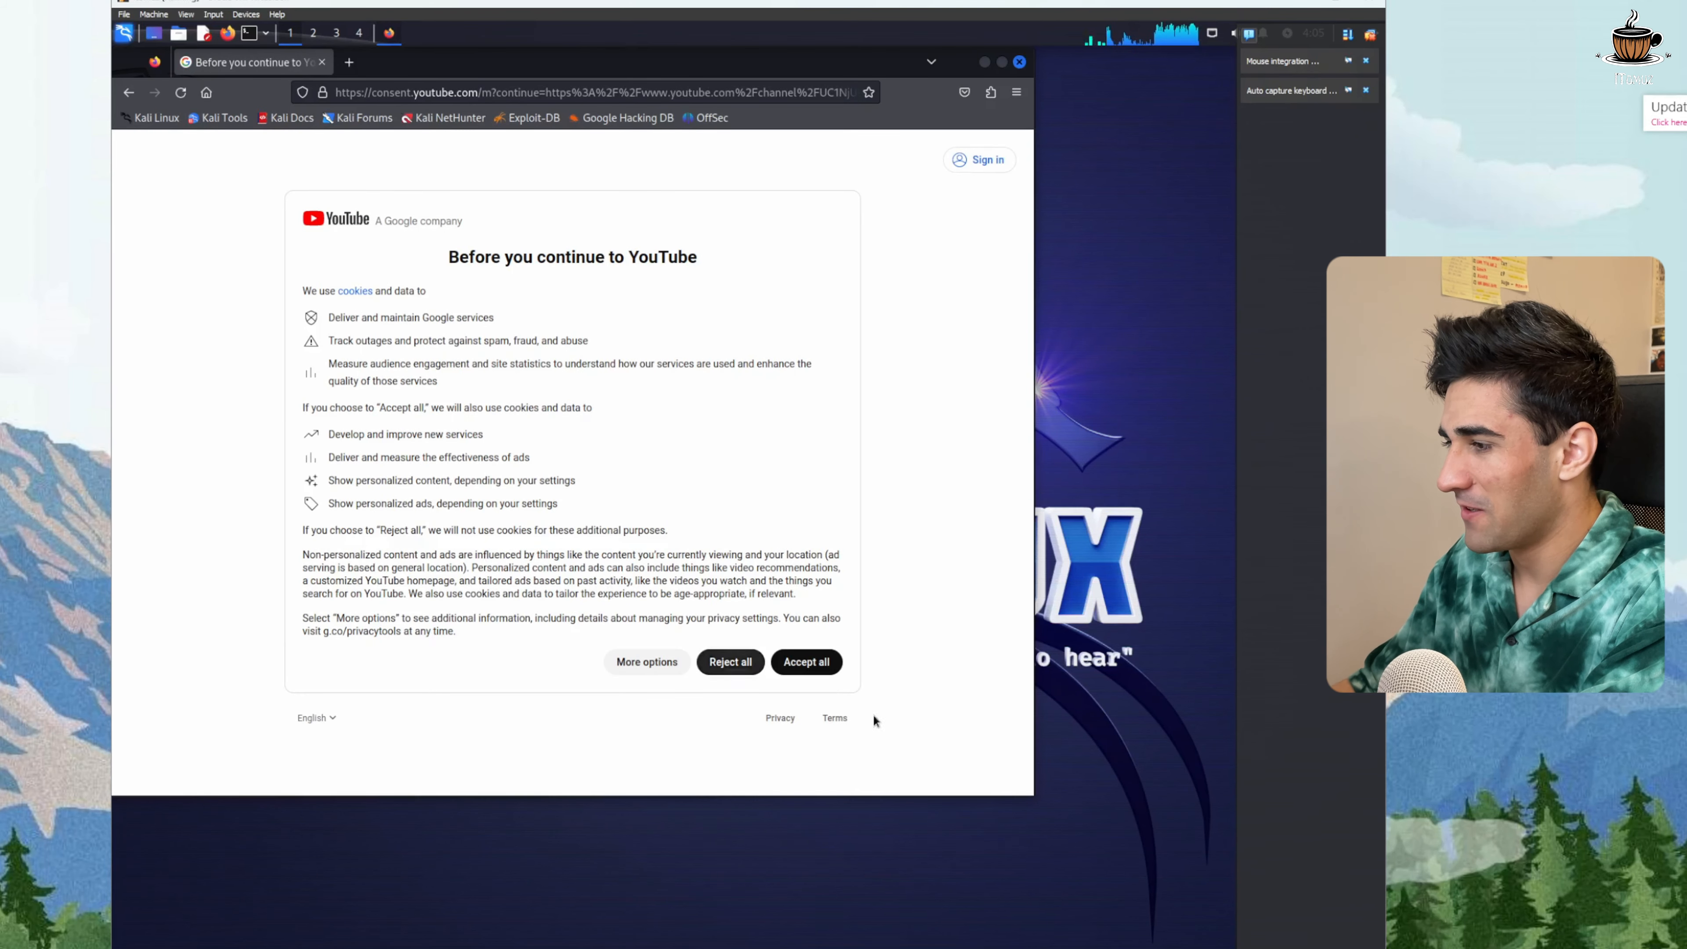
{"action": "left_click", "coordinate": [806, 662]}
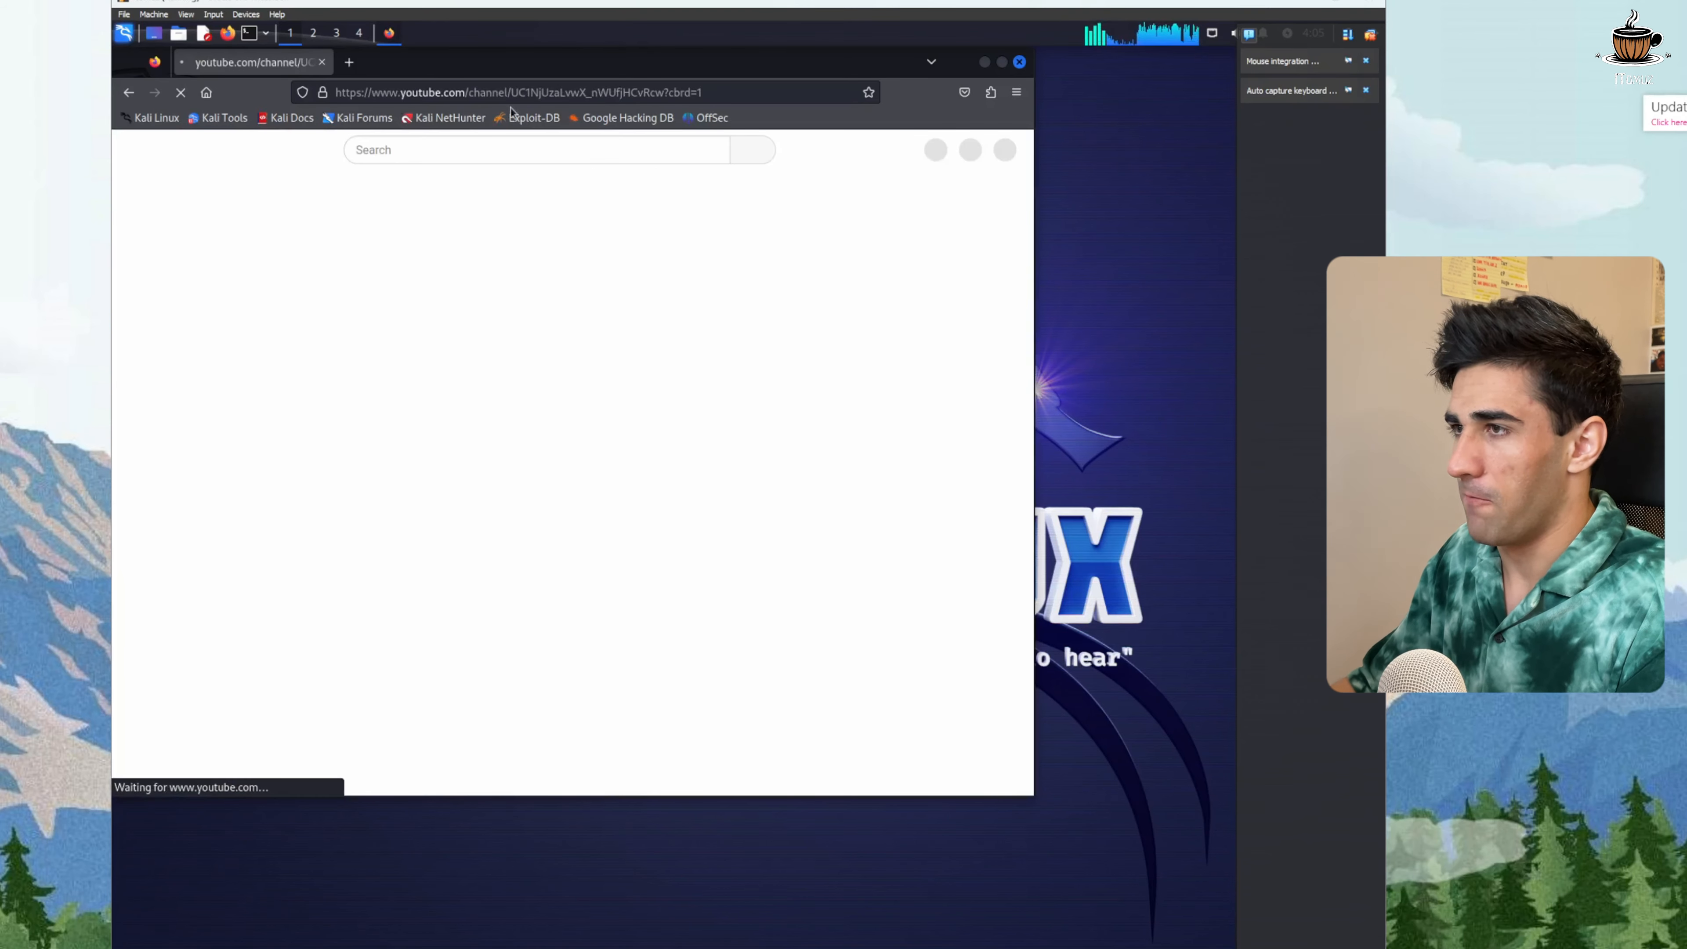
{"action": "left_click_drag", "start_coordinate": [427, 62], "coordinate": [607, 61]}
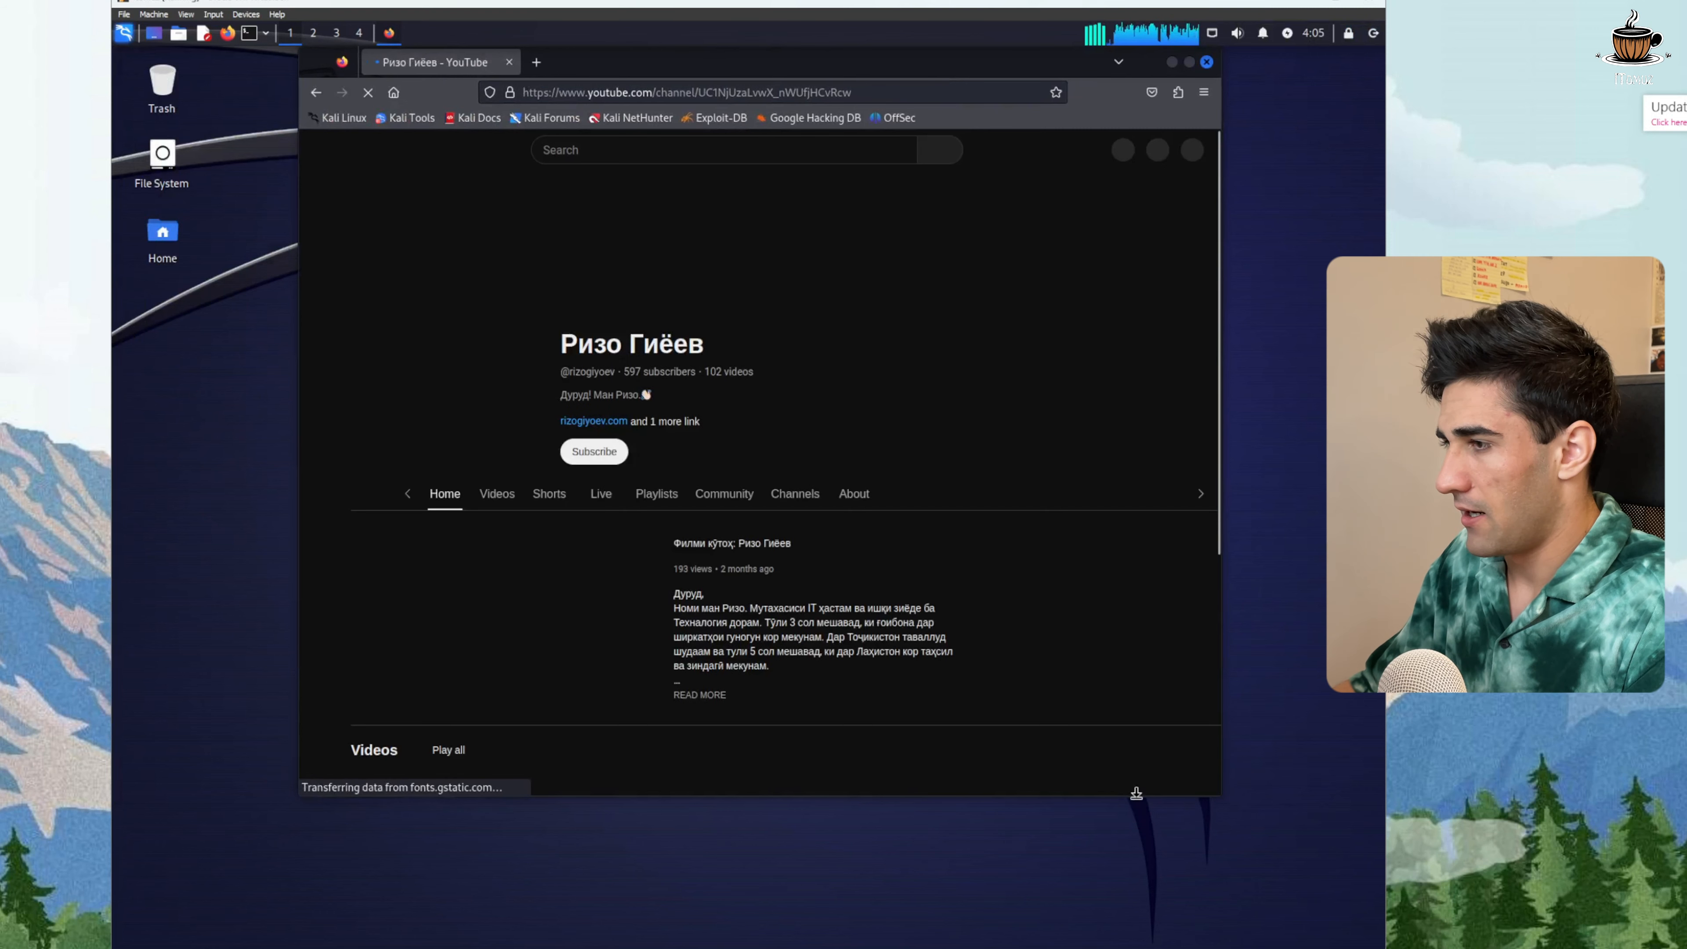
{"action": "left_click", "coordinate": [499, 479]}
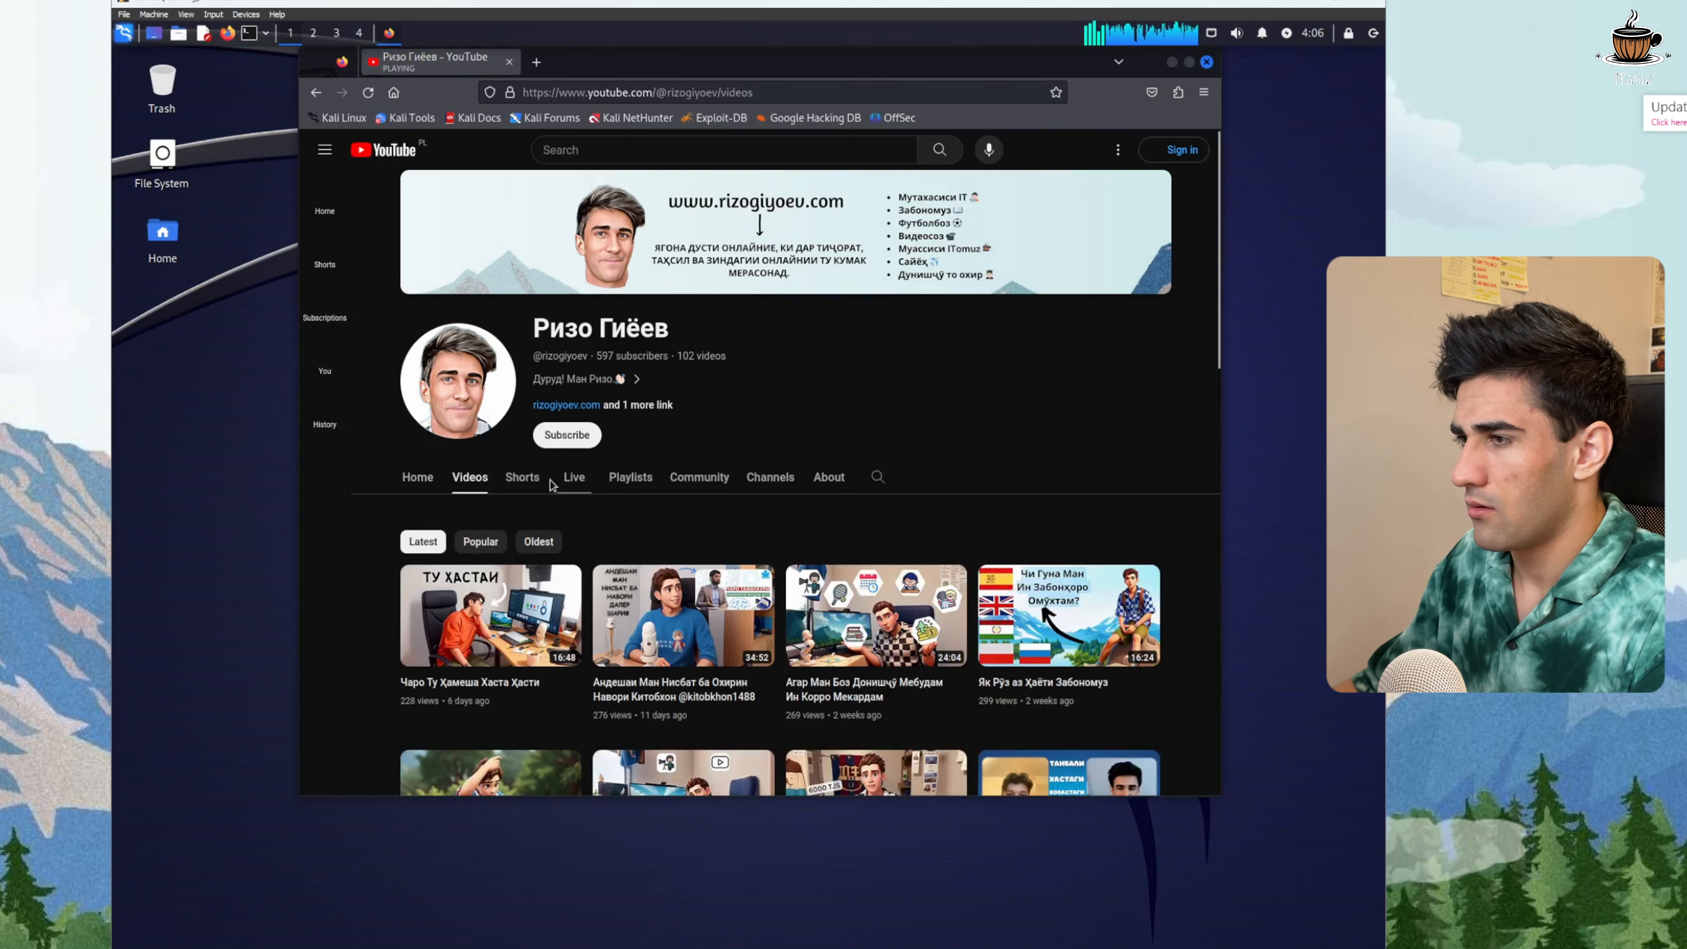
{"action": "left_click", "coordinate": [533, 477]}
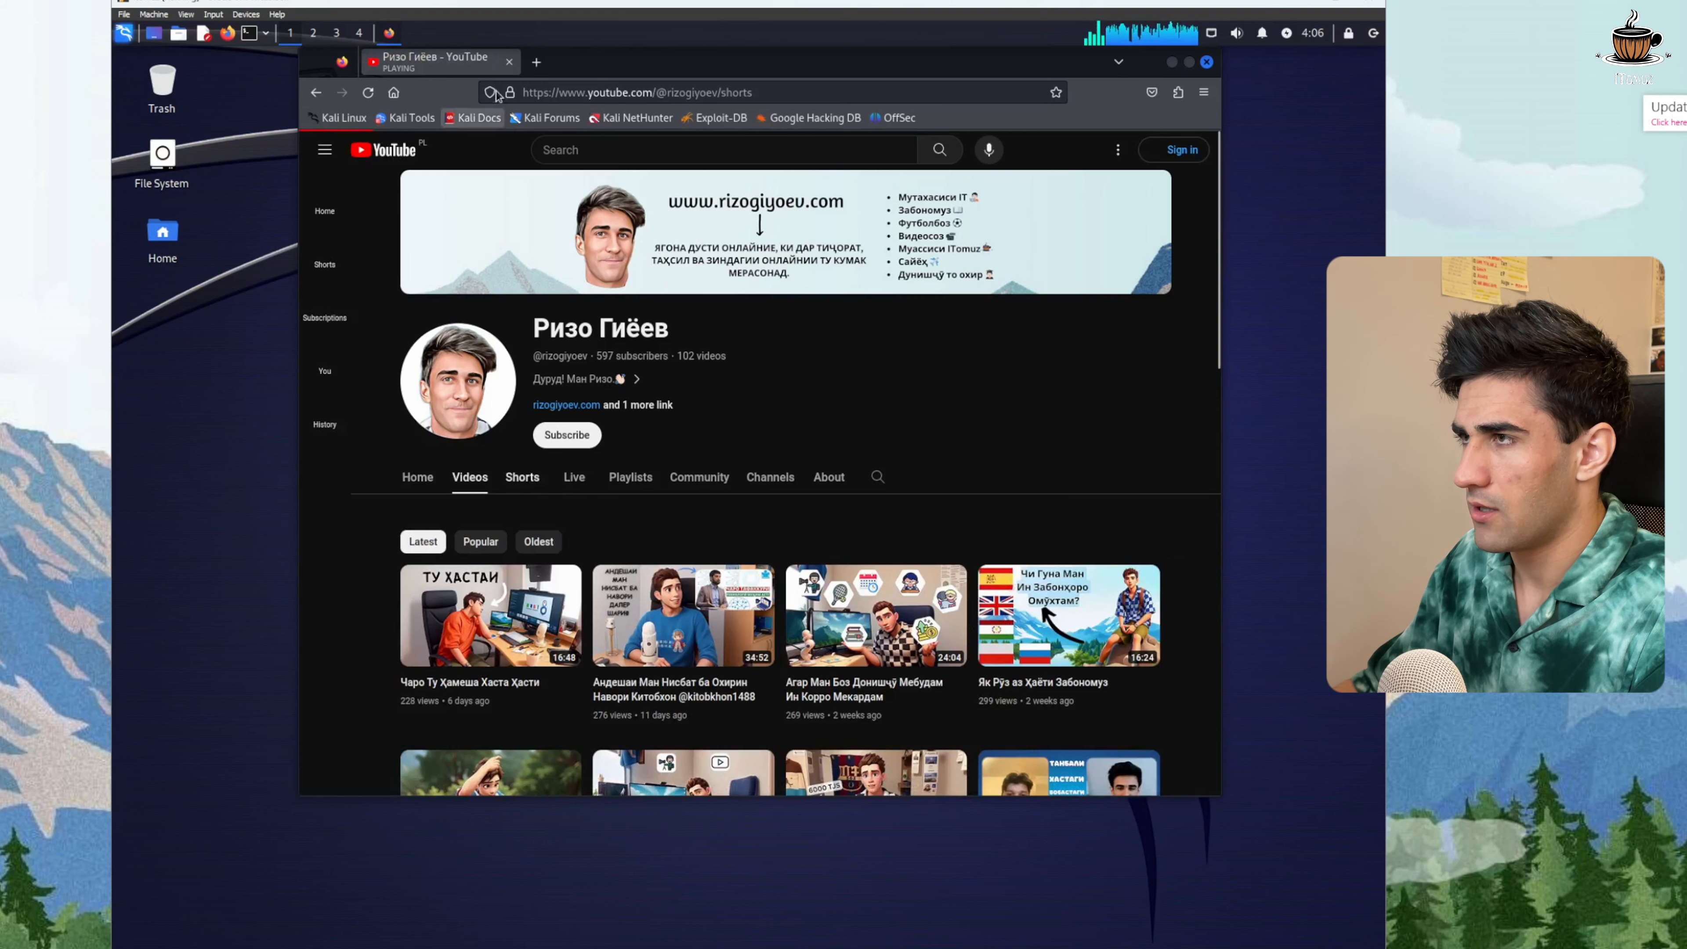
Close the YouTube browser tab and bring the Oracle VM VirtualBox Manager window to the front
{"action": "left_click", "coordinate": [510, 62]}
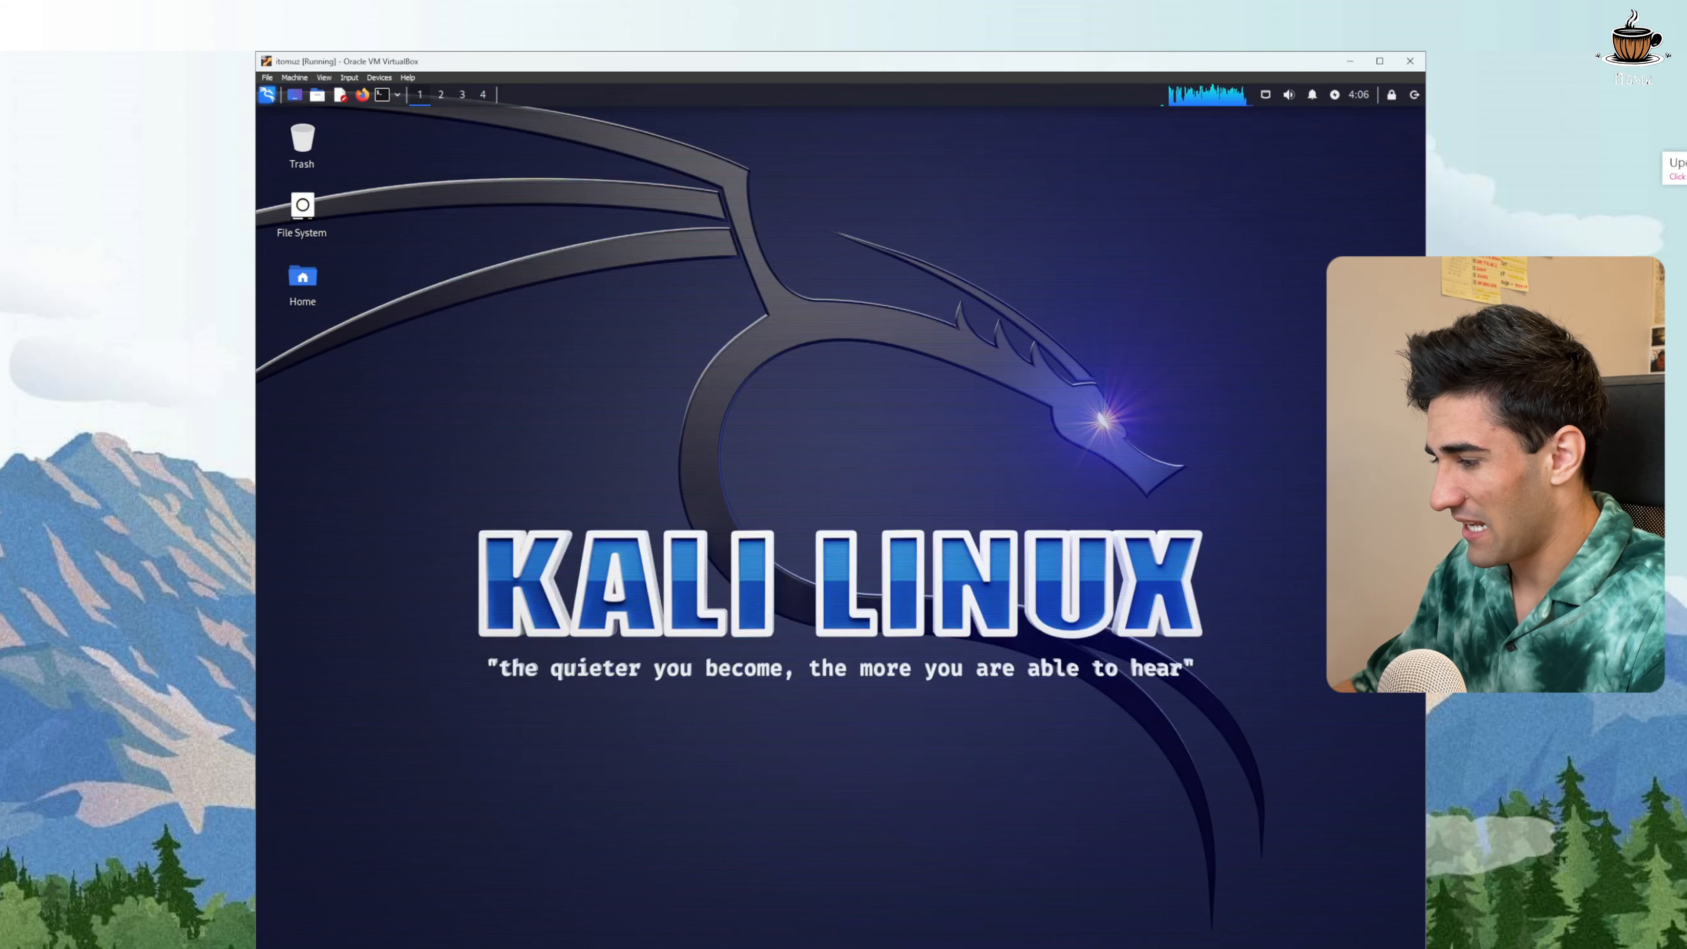
{"action": "key", "text": "alt+Tab"}
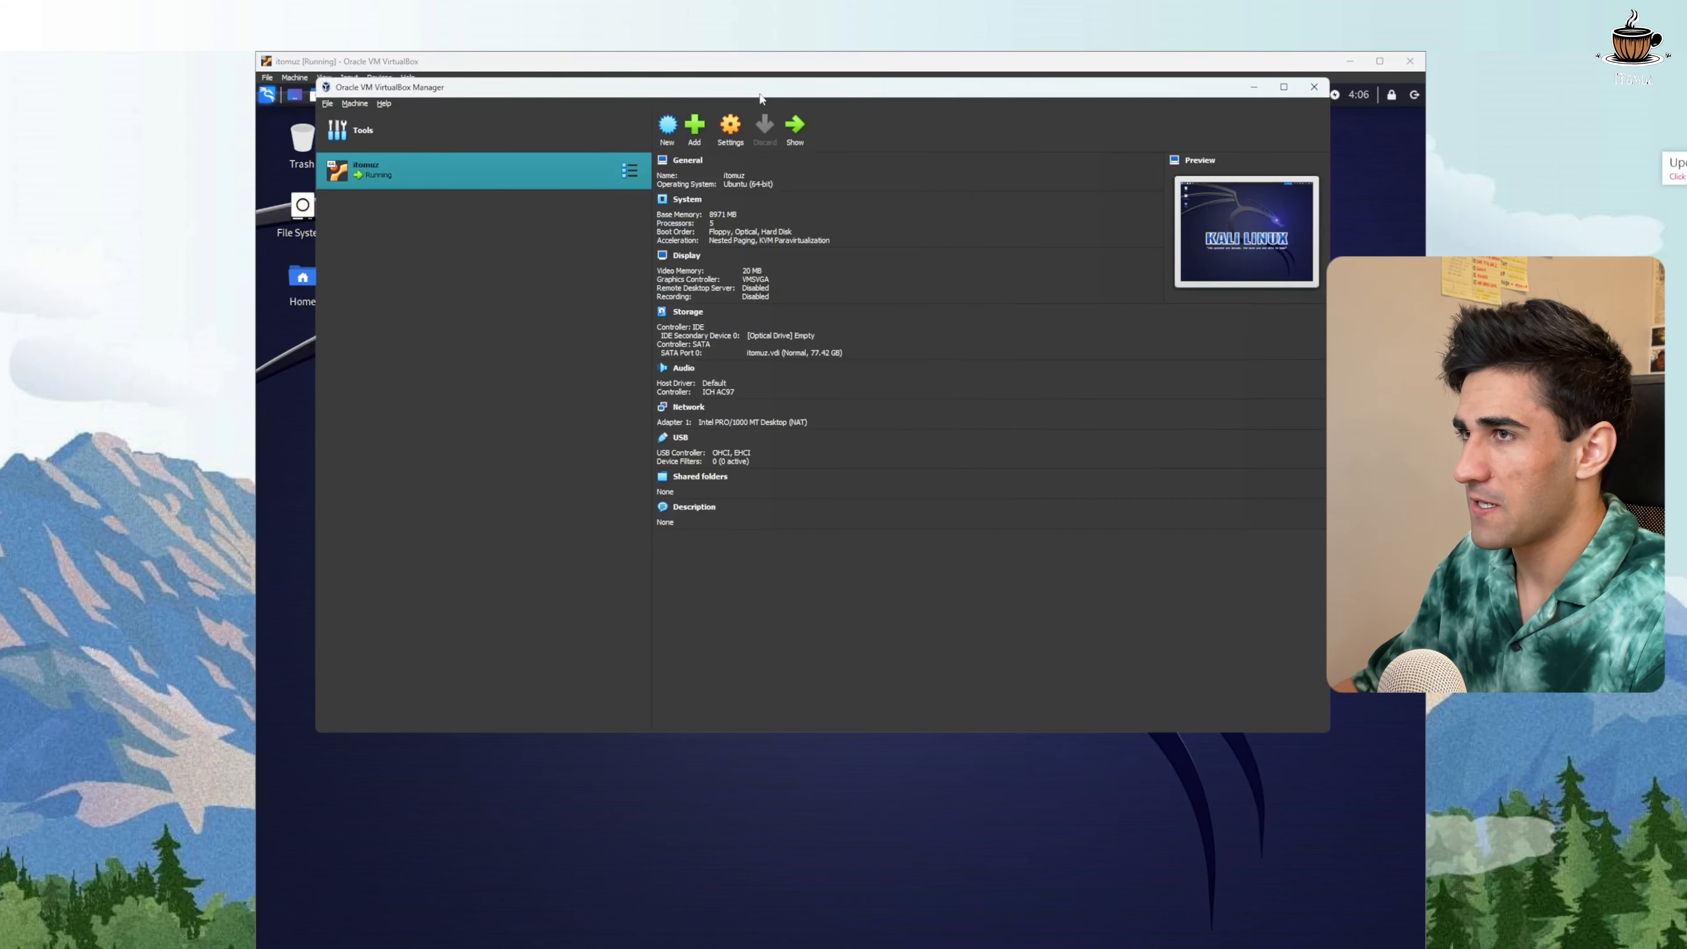
Move the VirtualBox Manager window aside and shrink it so it sits beside the running Kali Linux window
{"action": "left_click_drag", "start_coordinate": [762, 99], "coordinate": [422, 216]}
{"action": "left_click_drag", "start_coordinate": [955, 804], "coordinate": [489, 735]}
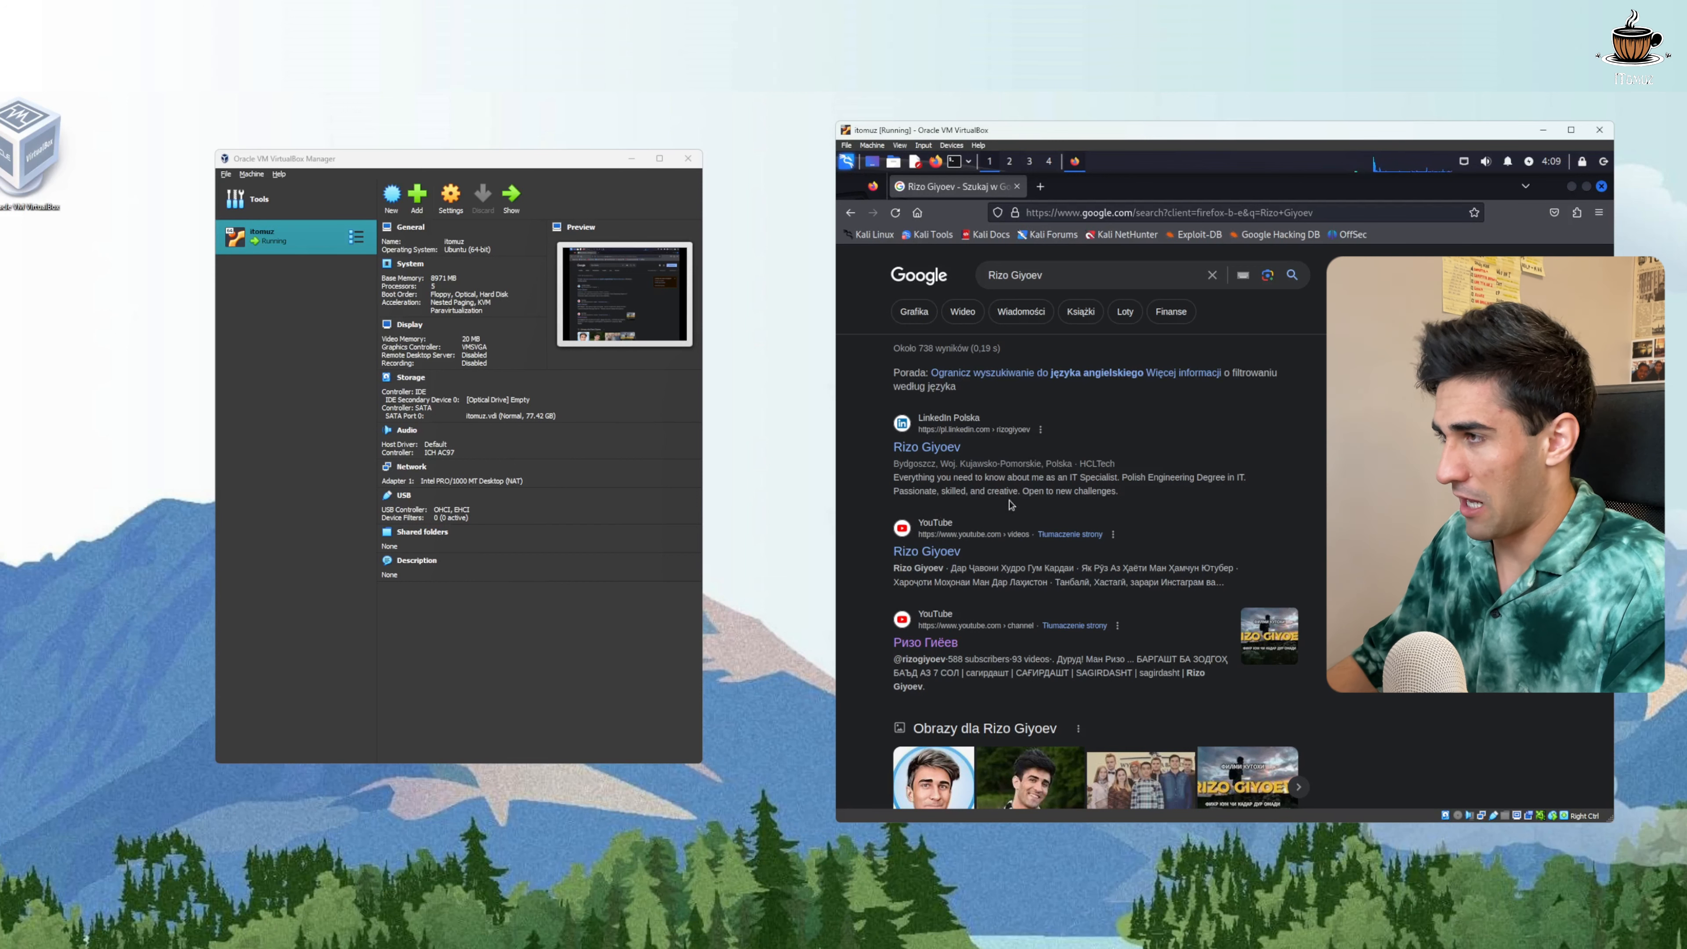
Pause the running itomuz virtual machine from the Manager's machine list and resume it
{"action": "key", "text": "ctrl+a"}
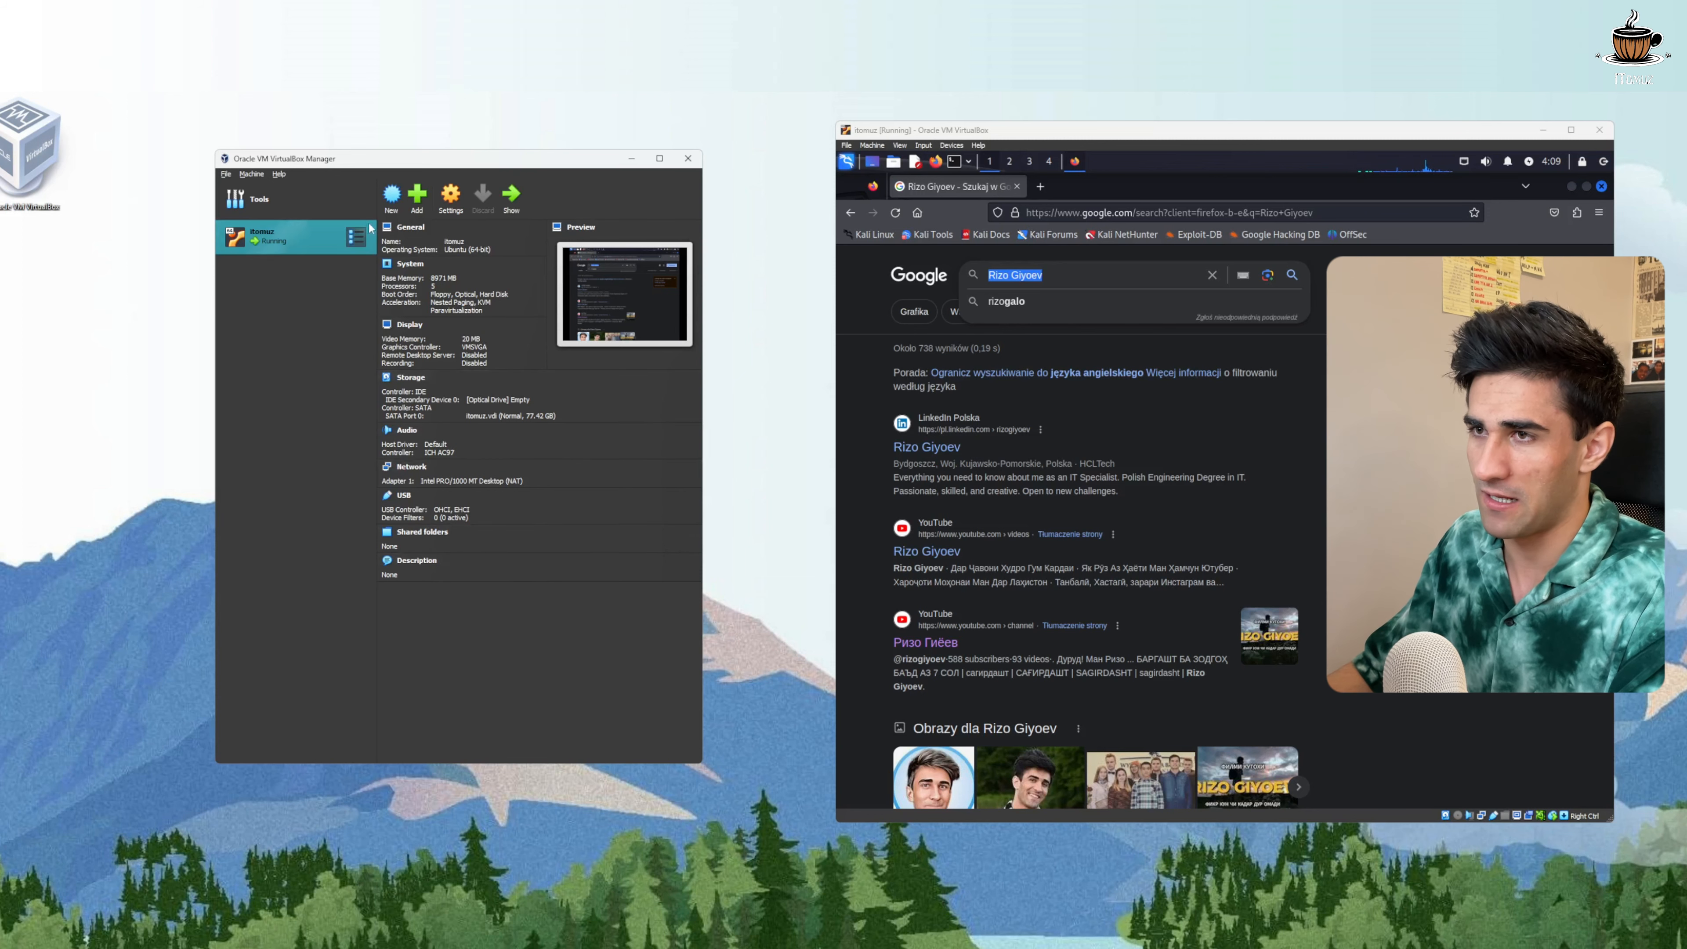
{"action": "right_click", "coordinate": [351, 241]}
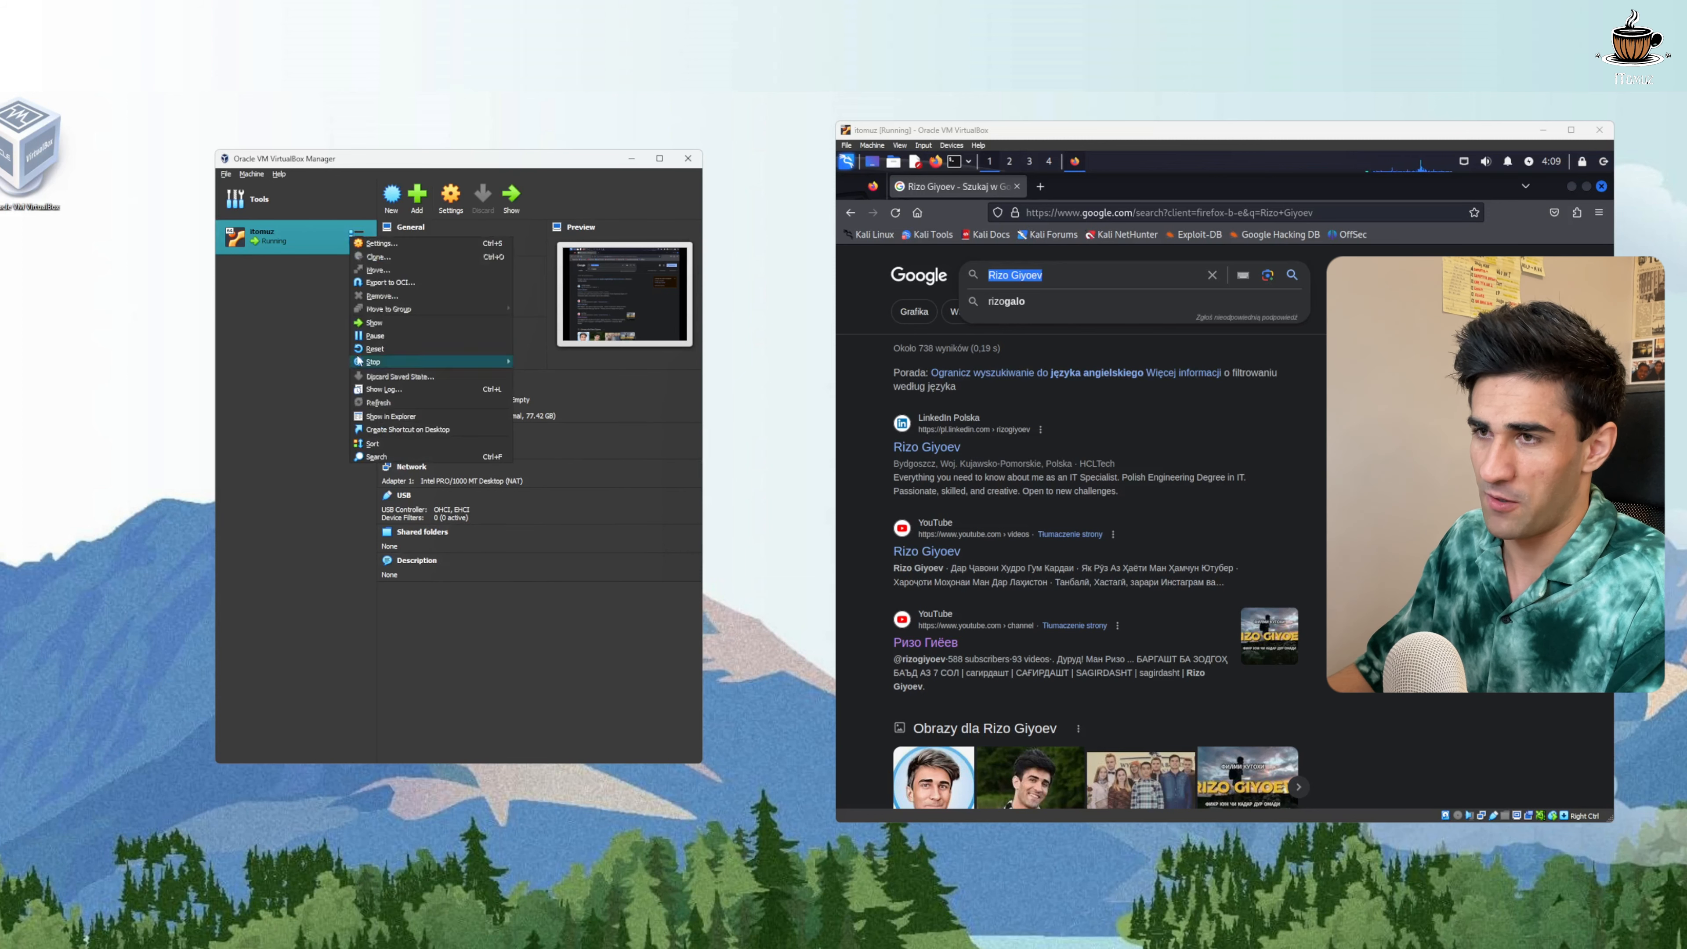
{"action": "left_click", "coordinate": [374, 336]}
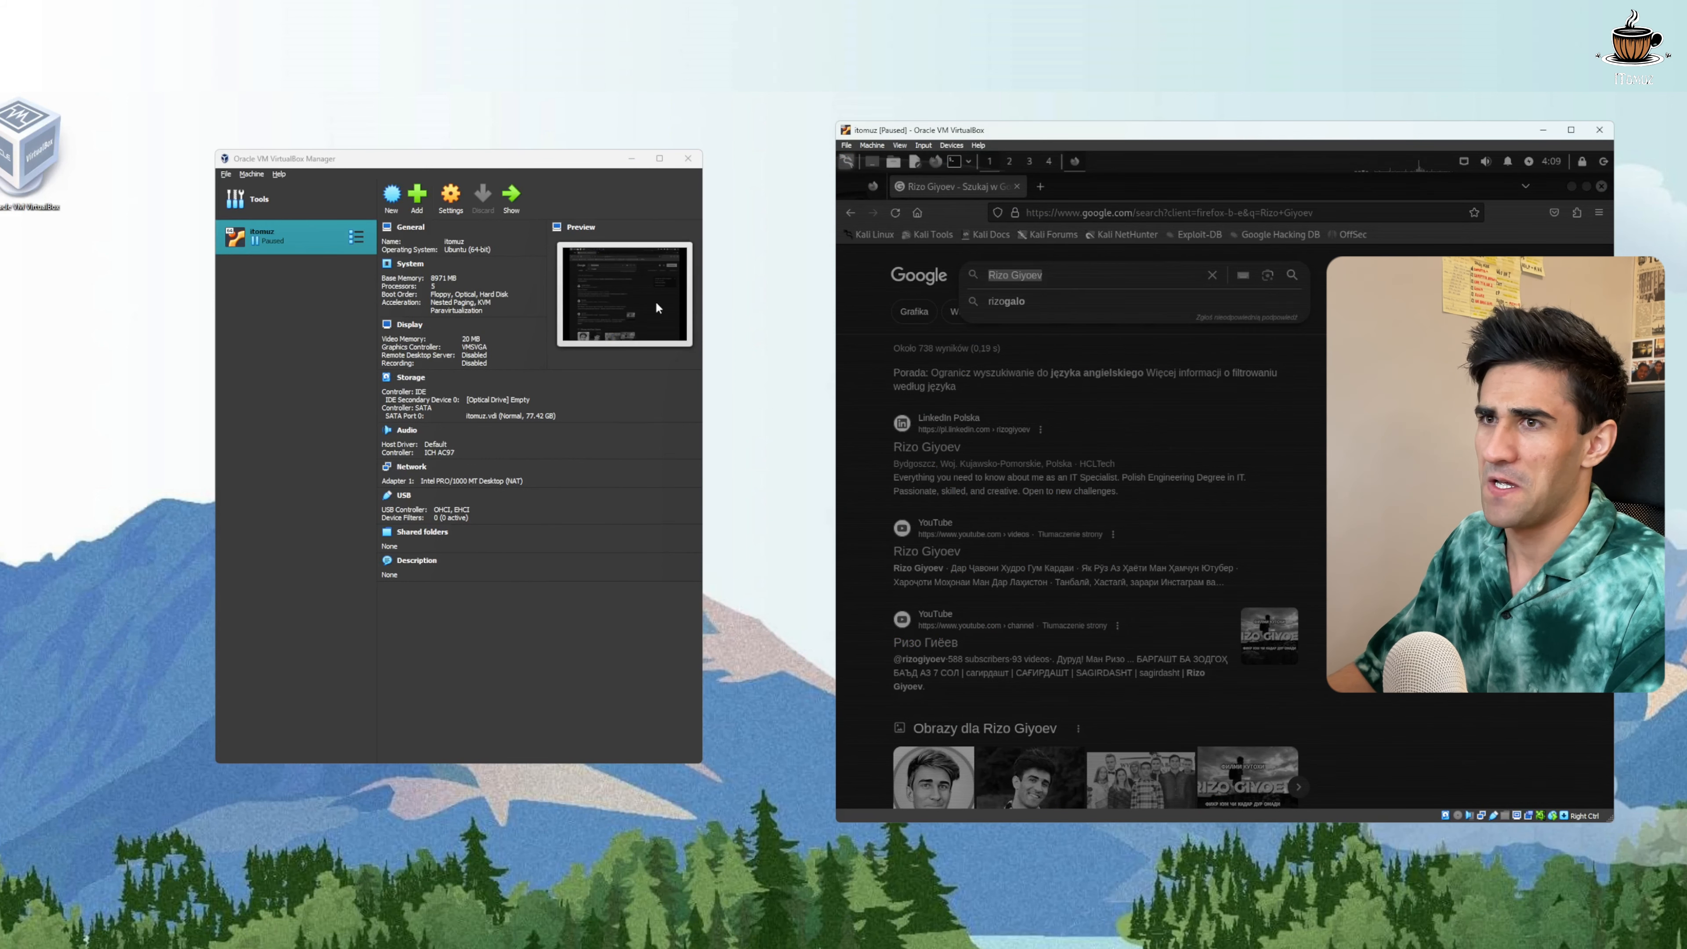
{"action": "right_click", "coordinate": [371, 236]}
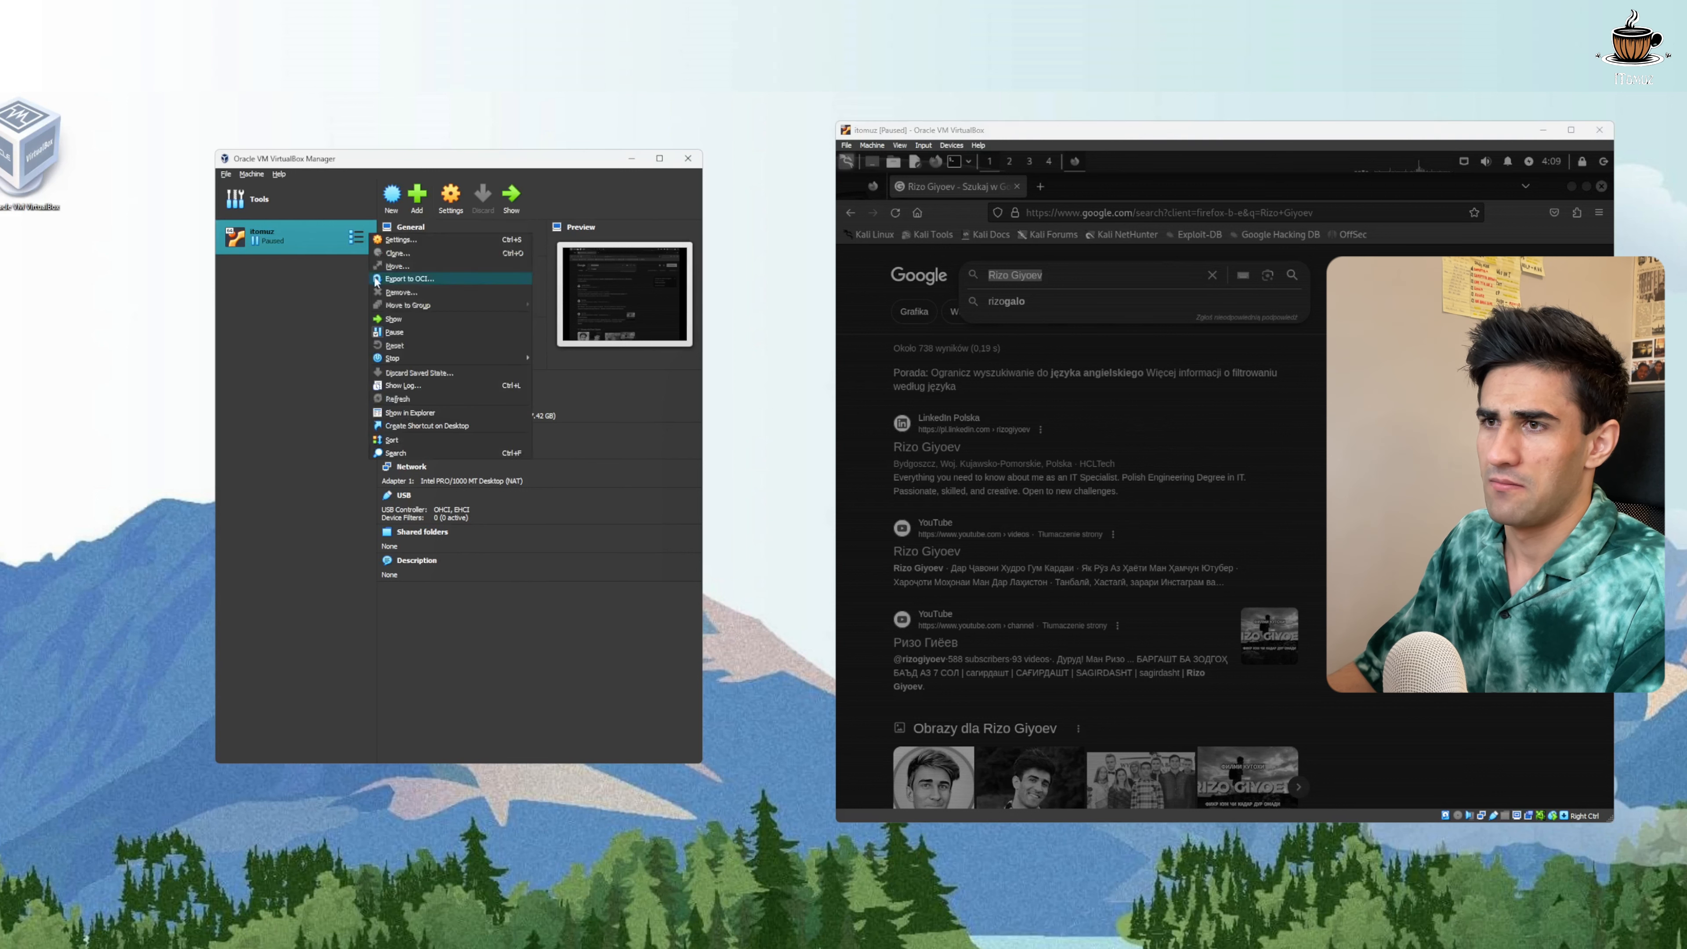
{"action": "left_click", "coordinate": [397, 334]}
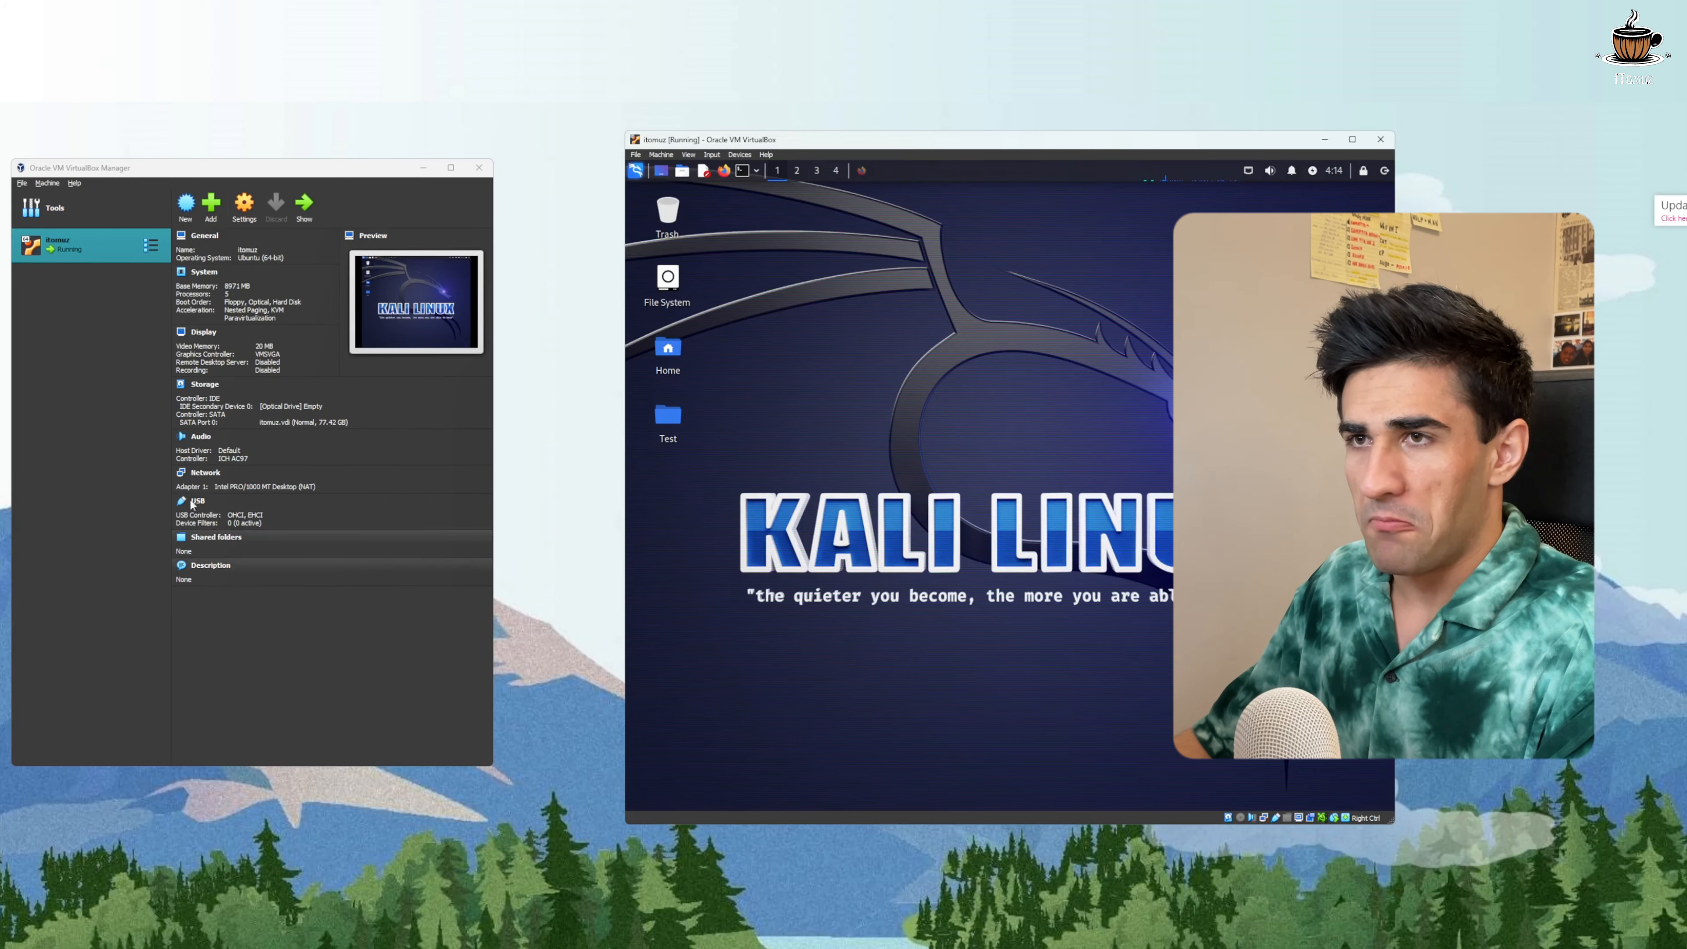
Move the Kali Linux window farther from the Manager, and view the file selection for adding an existing virtual machine before cancelling it
{"action": "left_click_drag", "start_coordinate": [1255, 142], "coordinate": [1547, 131]}
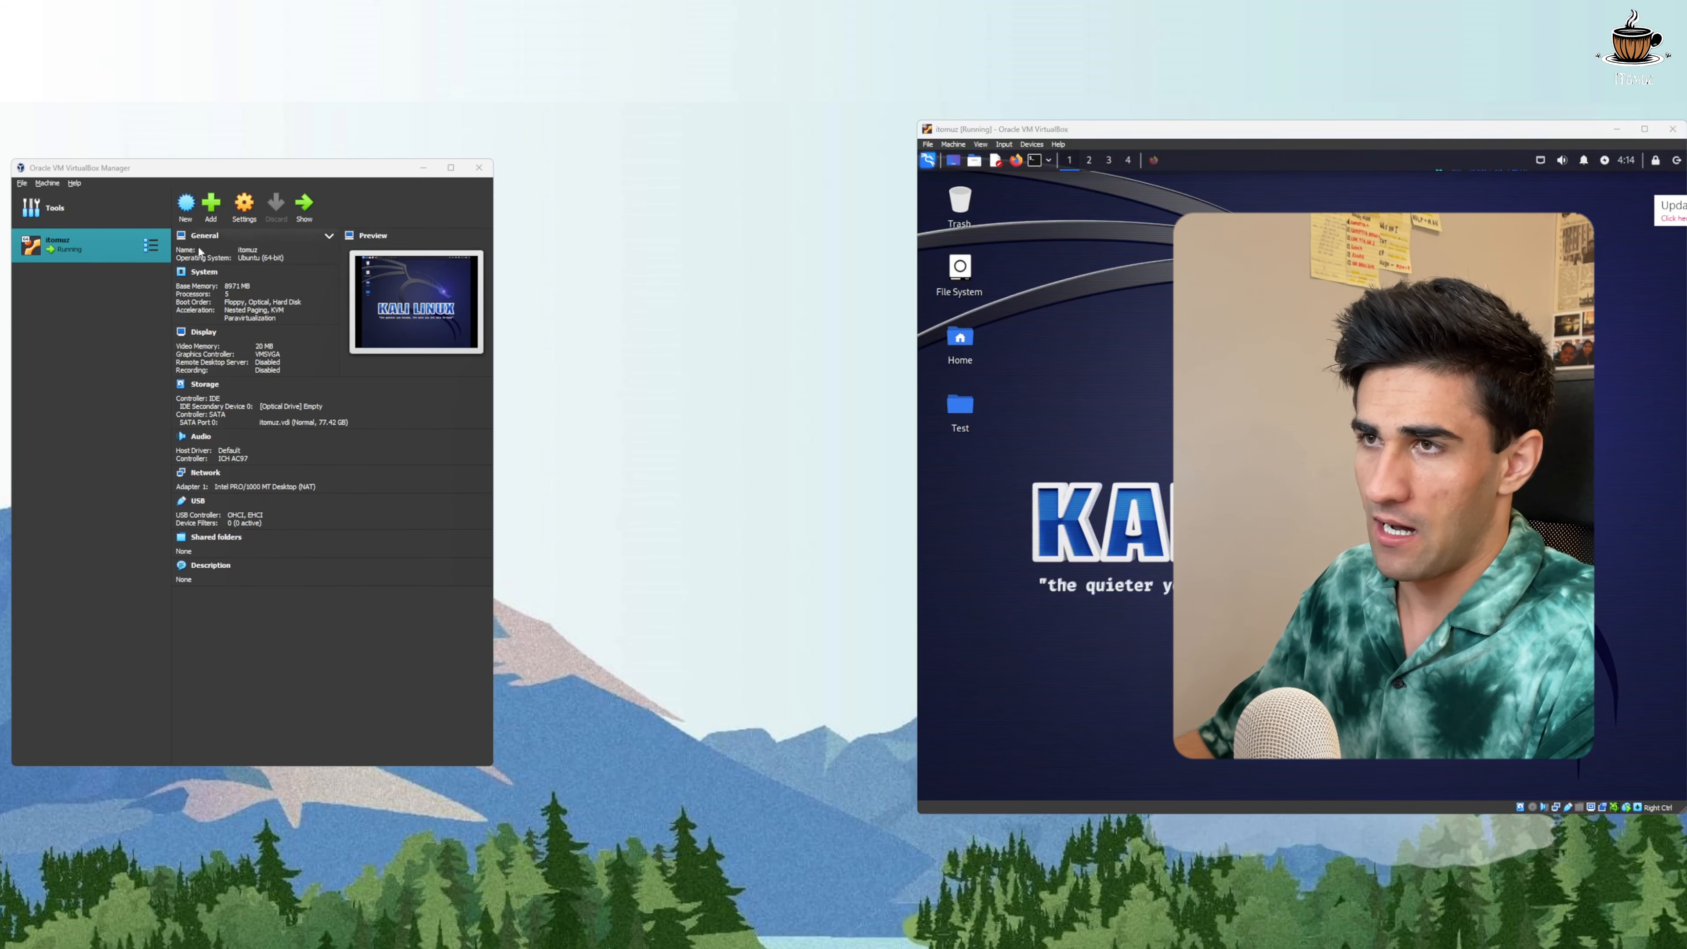
{"action": "left_click", "coordinate": [212, 206]}
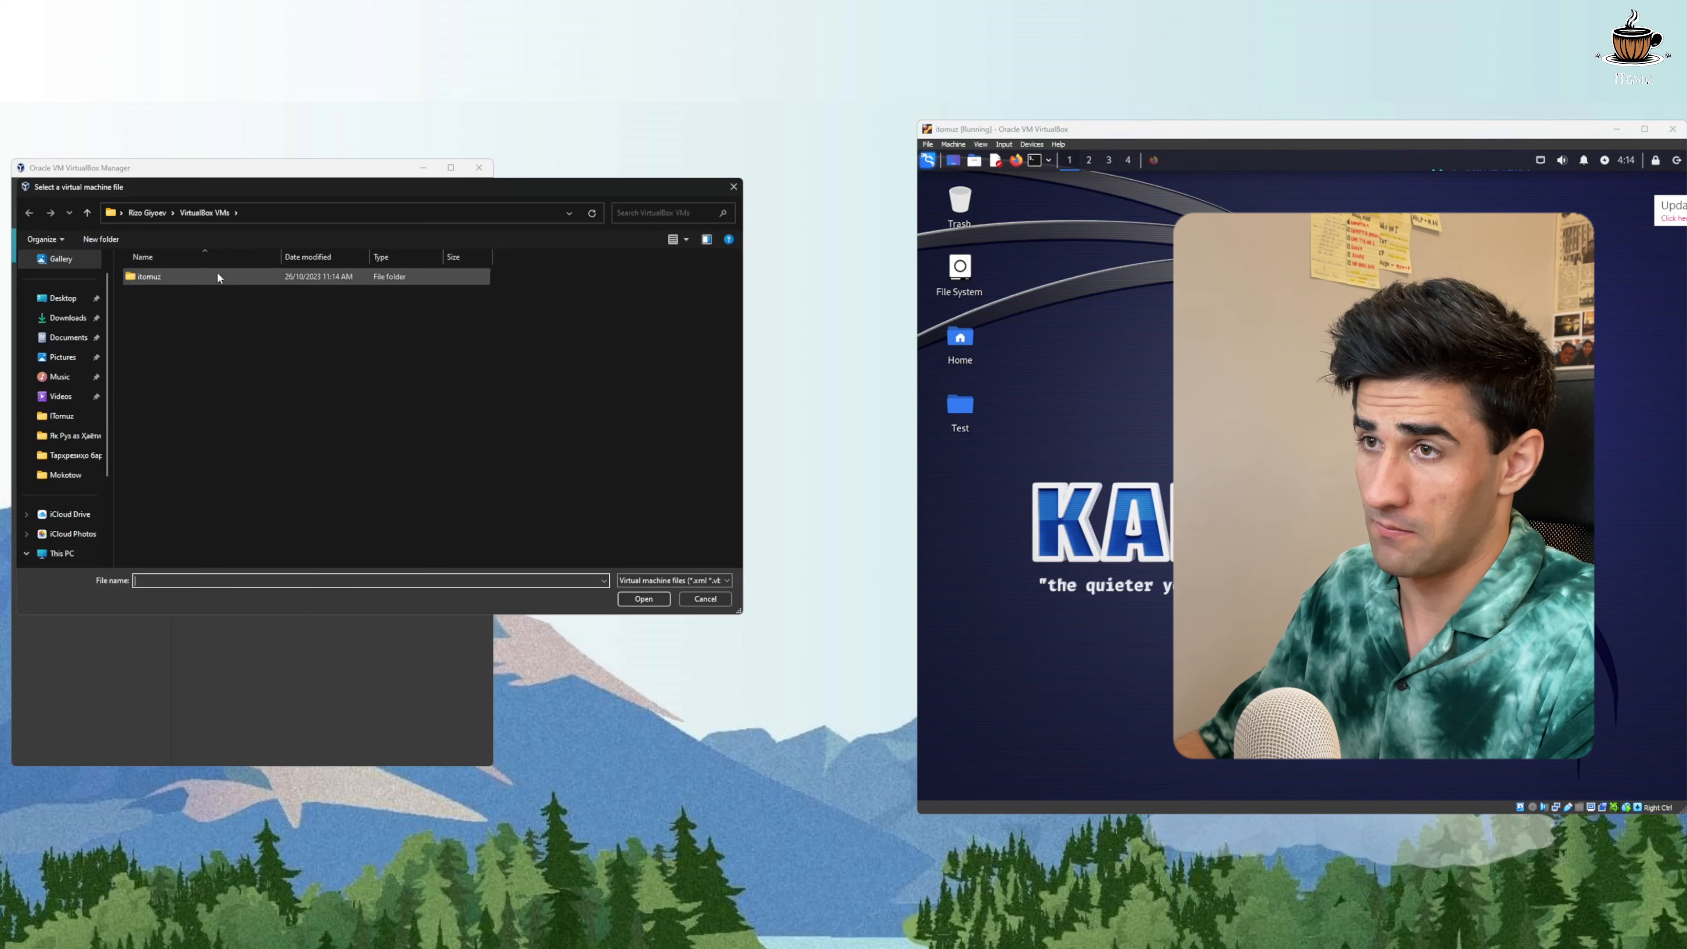
{"action": "left_click", "coordinate": [705, 599]}
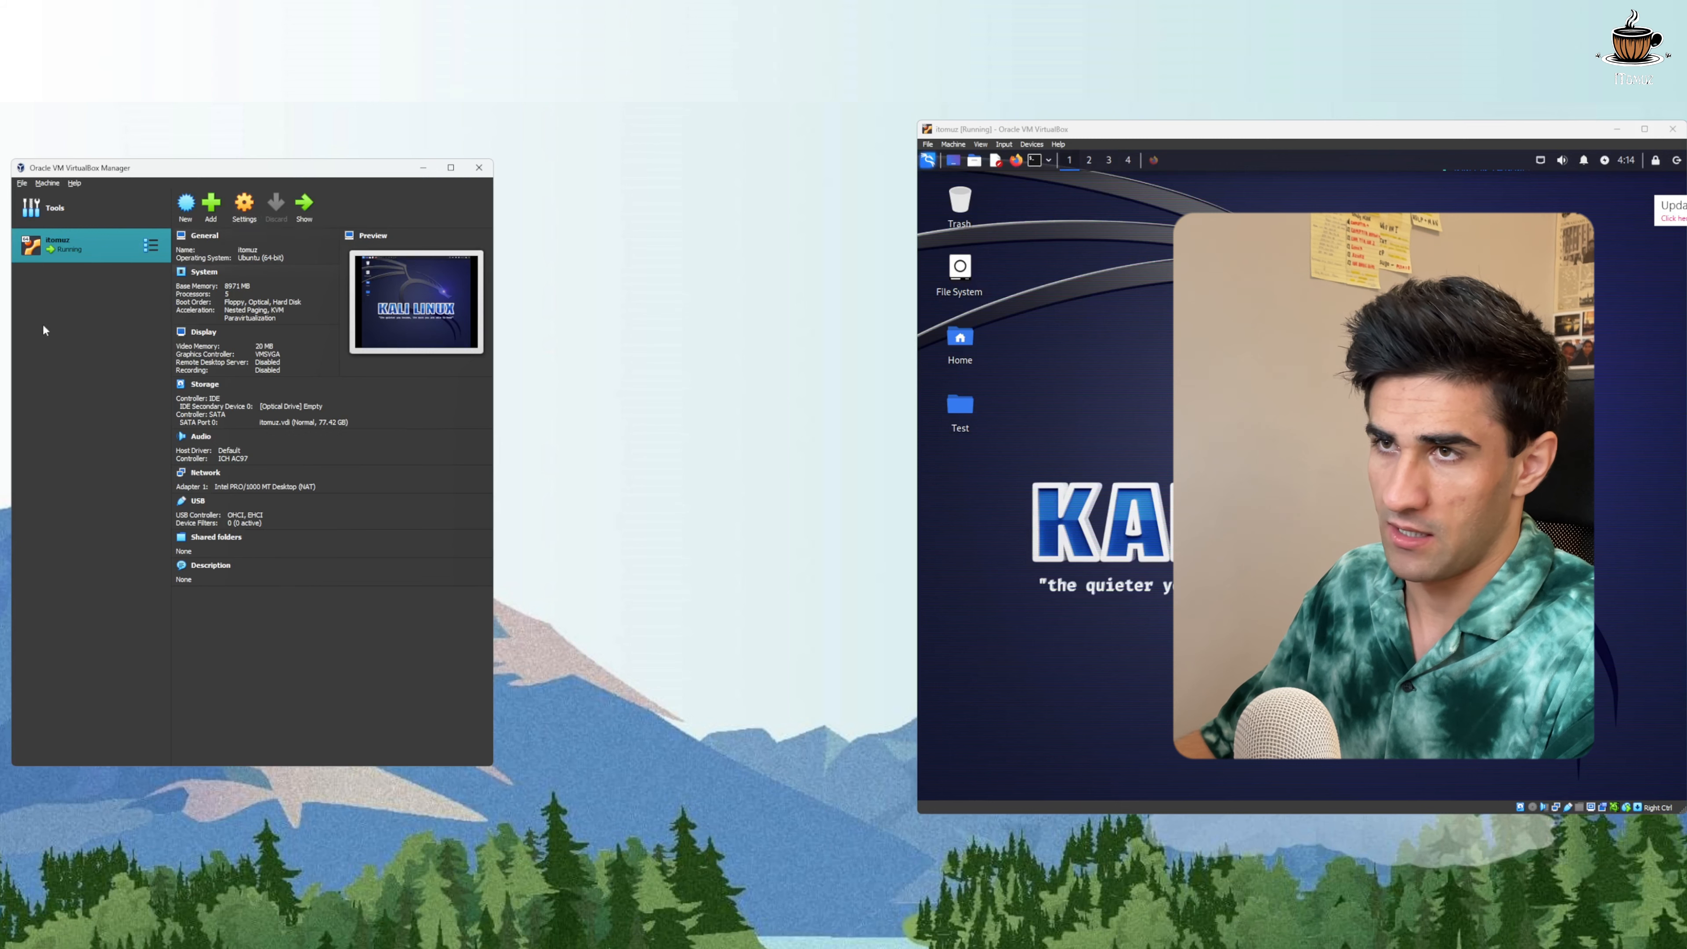
Start creating a new virtual machine and name it itomuzwindows
{"action": "left_click", "coordinate": [50, 208]}
{"action": "left_click", "coordinate": [297, 206]}
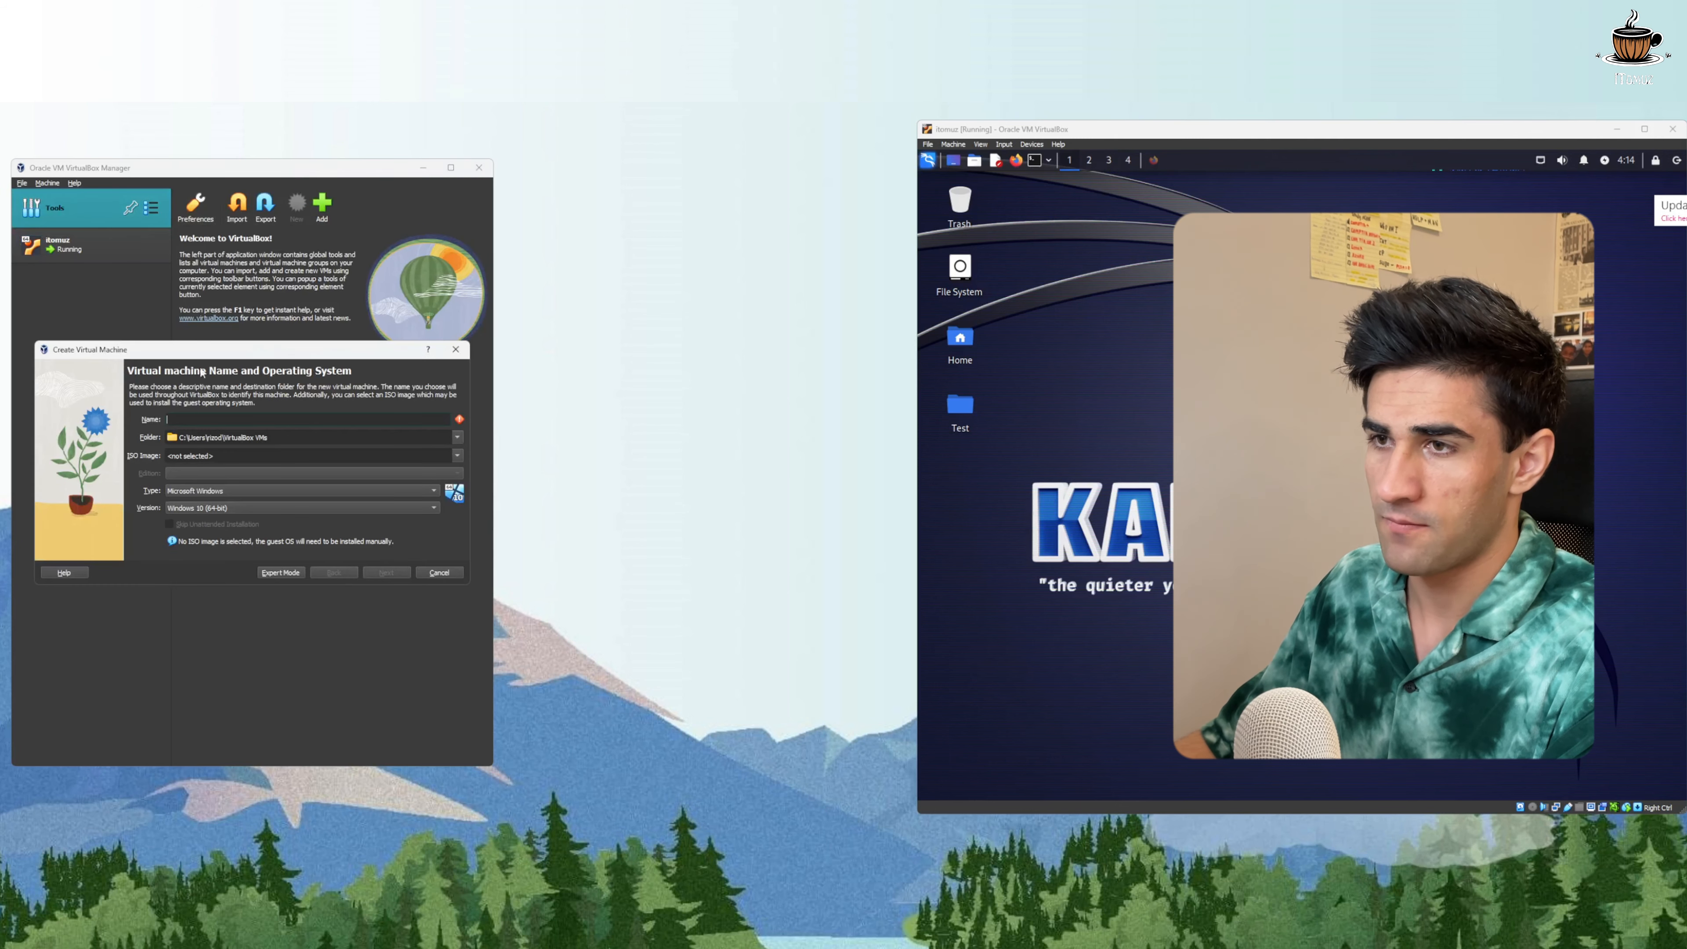
{"action": "type", "text": "uex"}
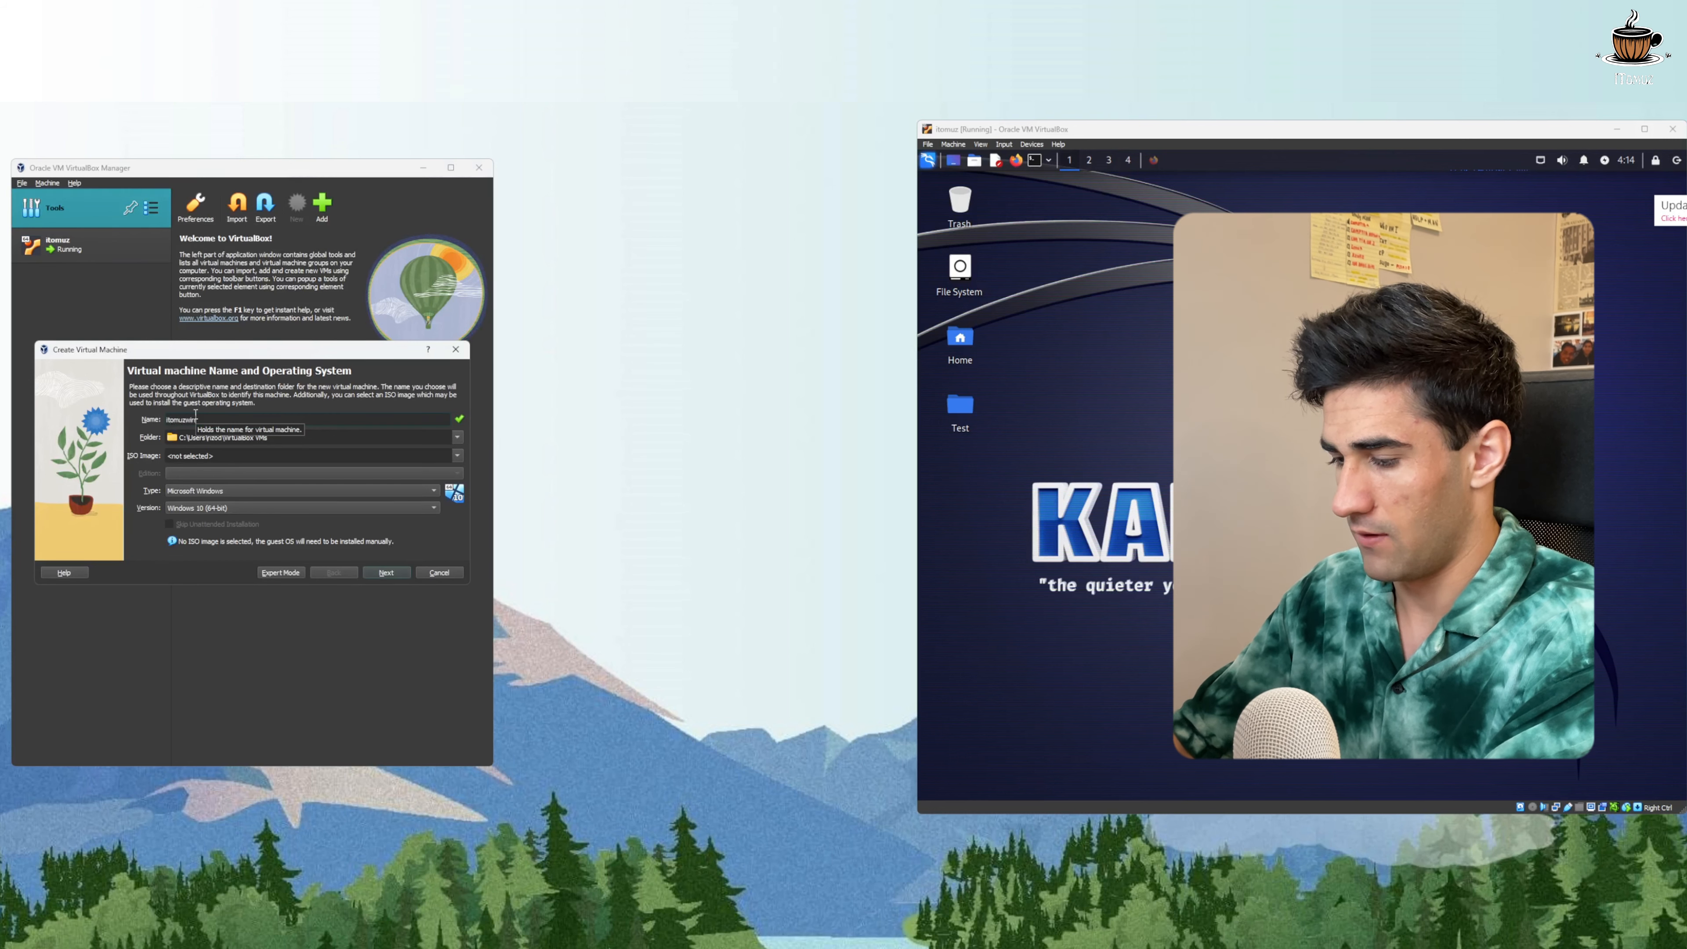
{"action": "type", "text": "windows"}
Choose Windows.iso from the Downloads folder as the new machine's ISO image
{"action": "left_click", "coordinate": [332, 455]}
{"action": "left_click", "coordinate": [458, 456]}
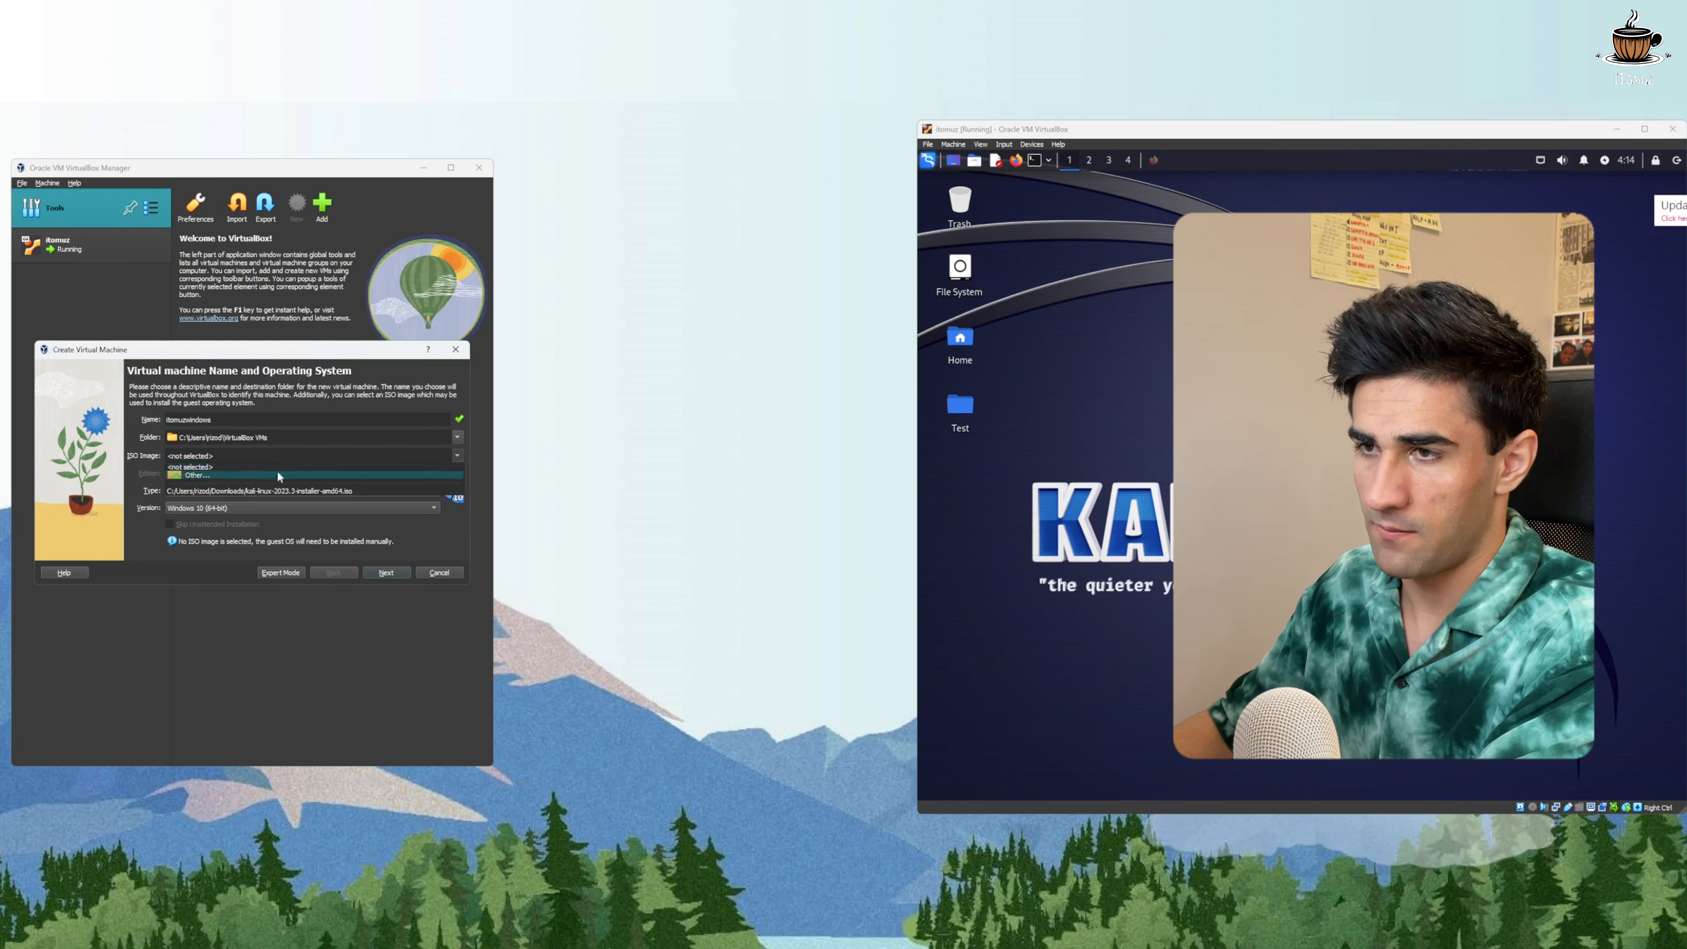
{"action": "left_click", "coordinate": [247, 465]}
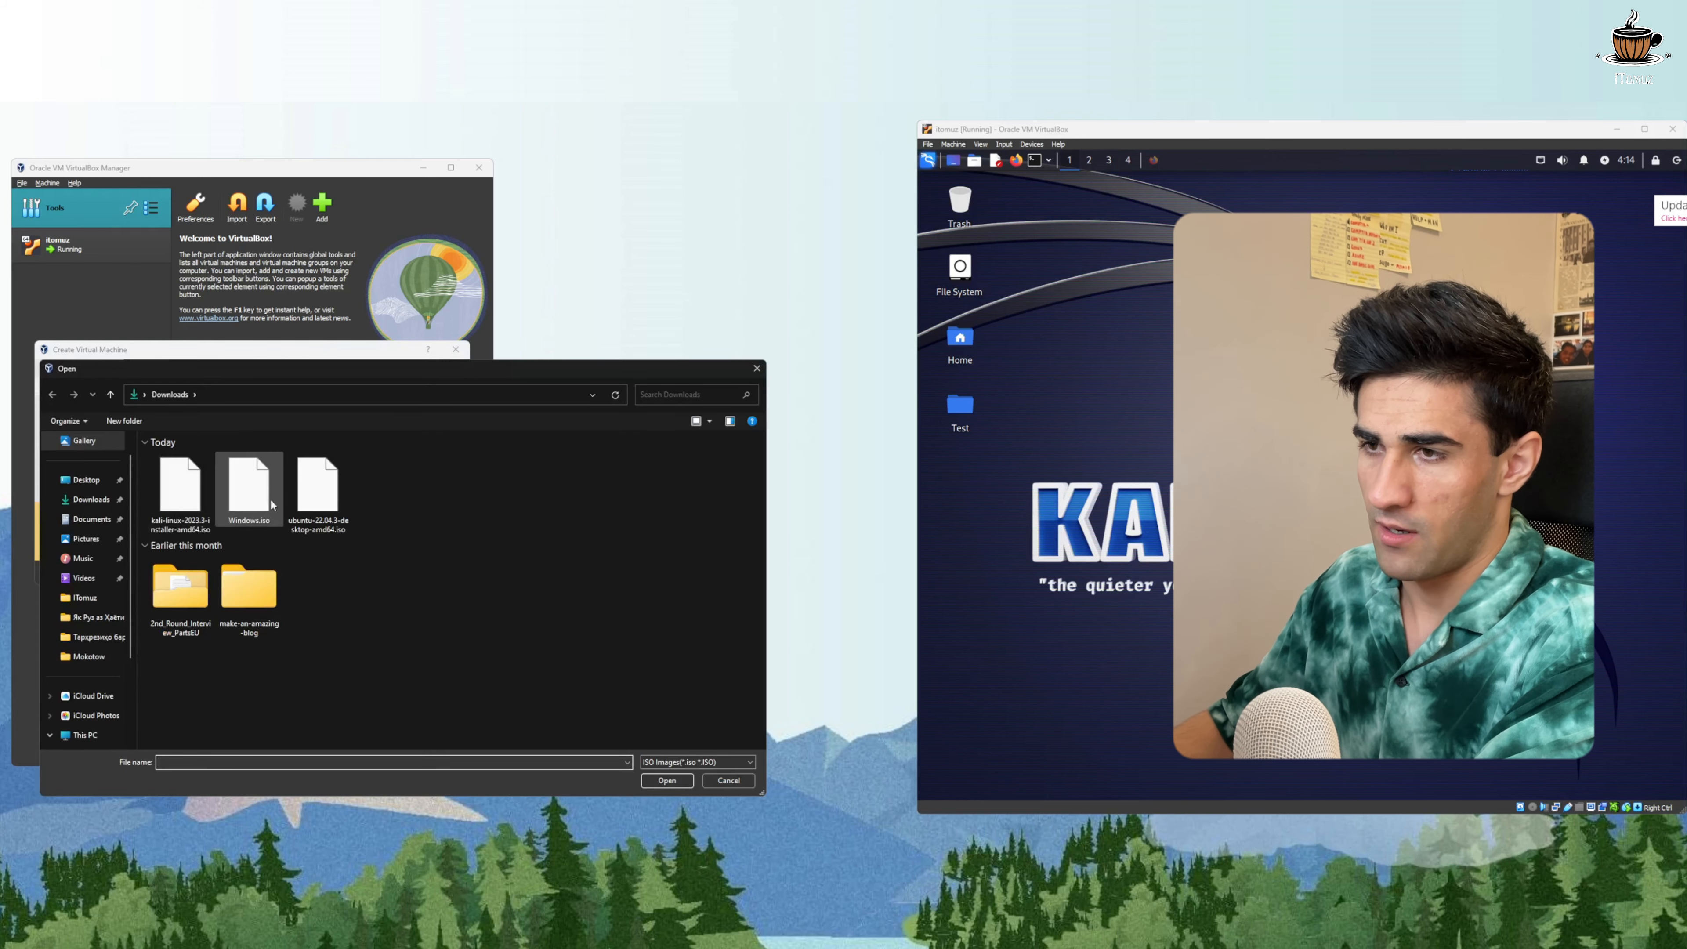
{"action": "left_click", "coordinate": [249, 488]}
{"action": "left_click", "coordinate": [669, 785]}
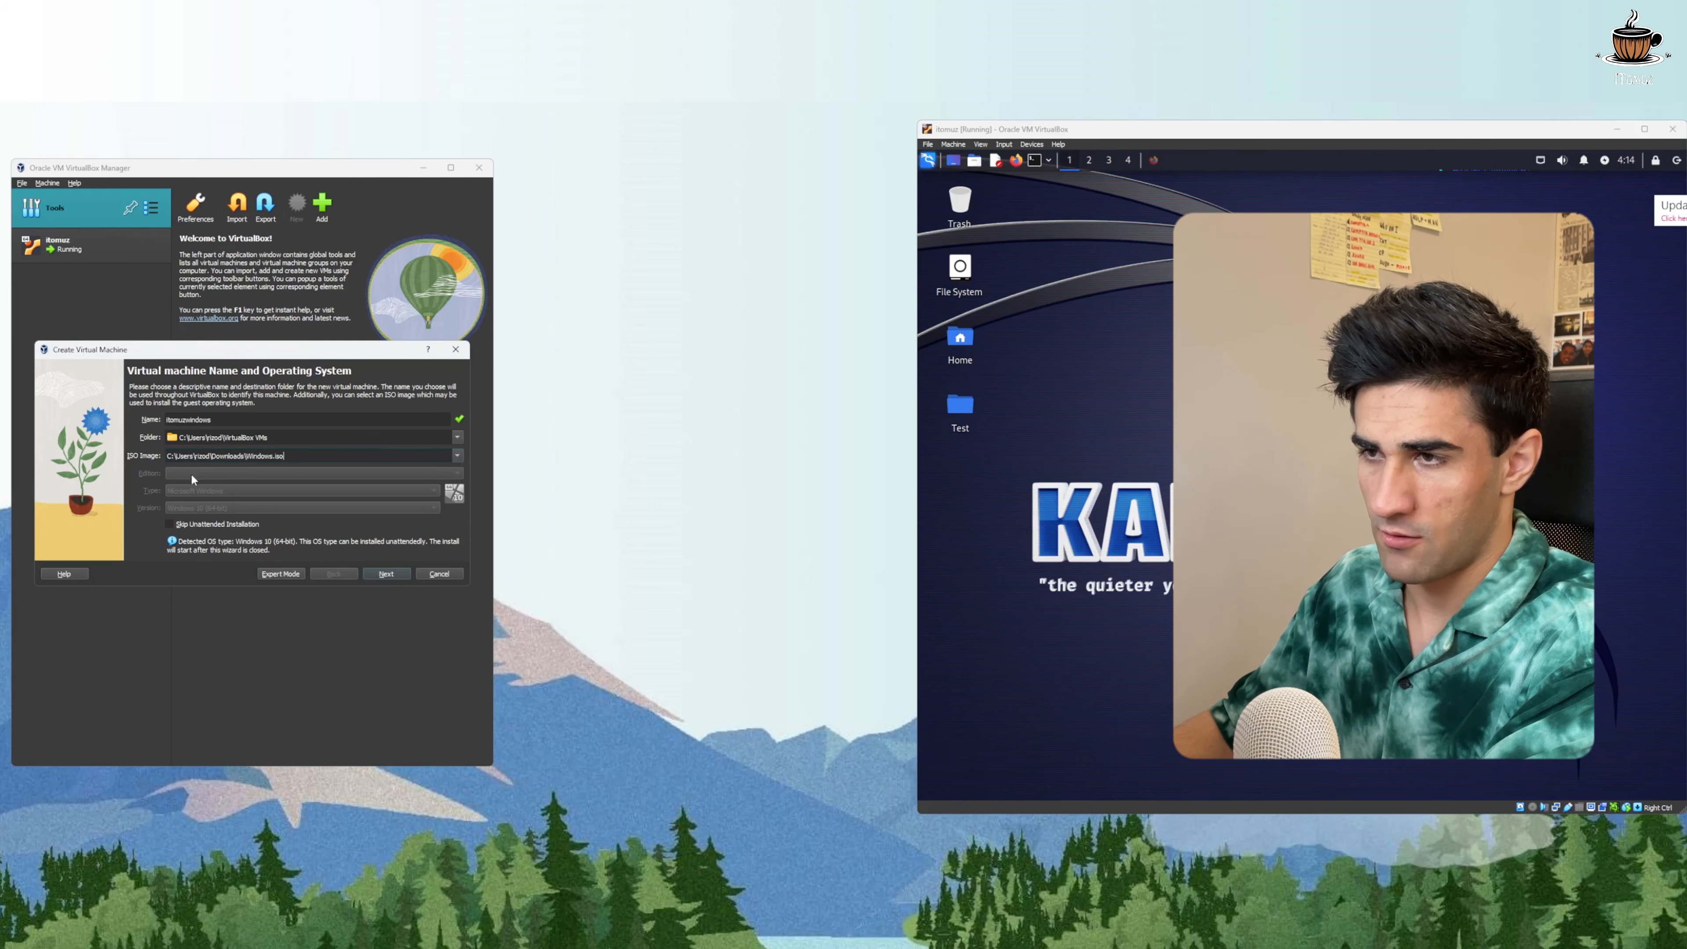
Keep the default unattended install setup, assign 8192 MB memory, 4 processors and a 50 GB virtual hard disk, and create the machine
{"action": "left_click", "coordinate": [386, 573]}
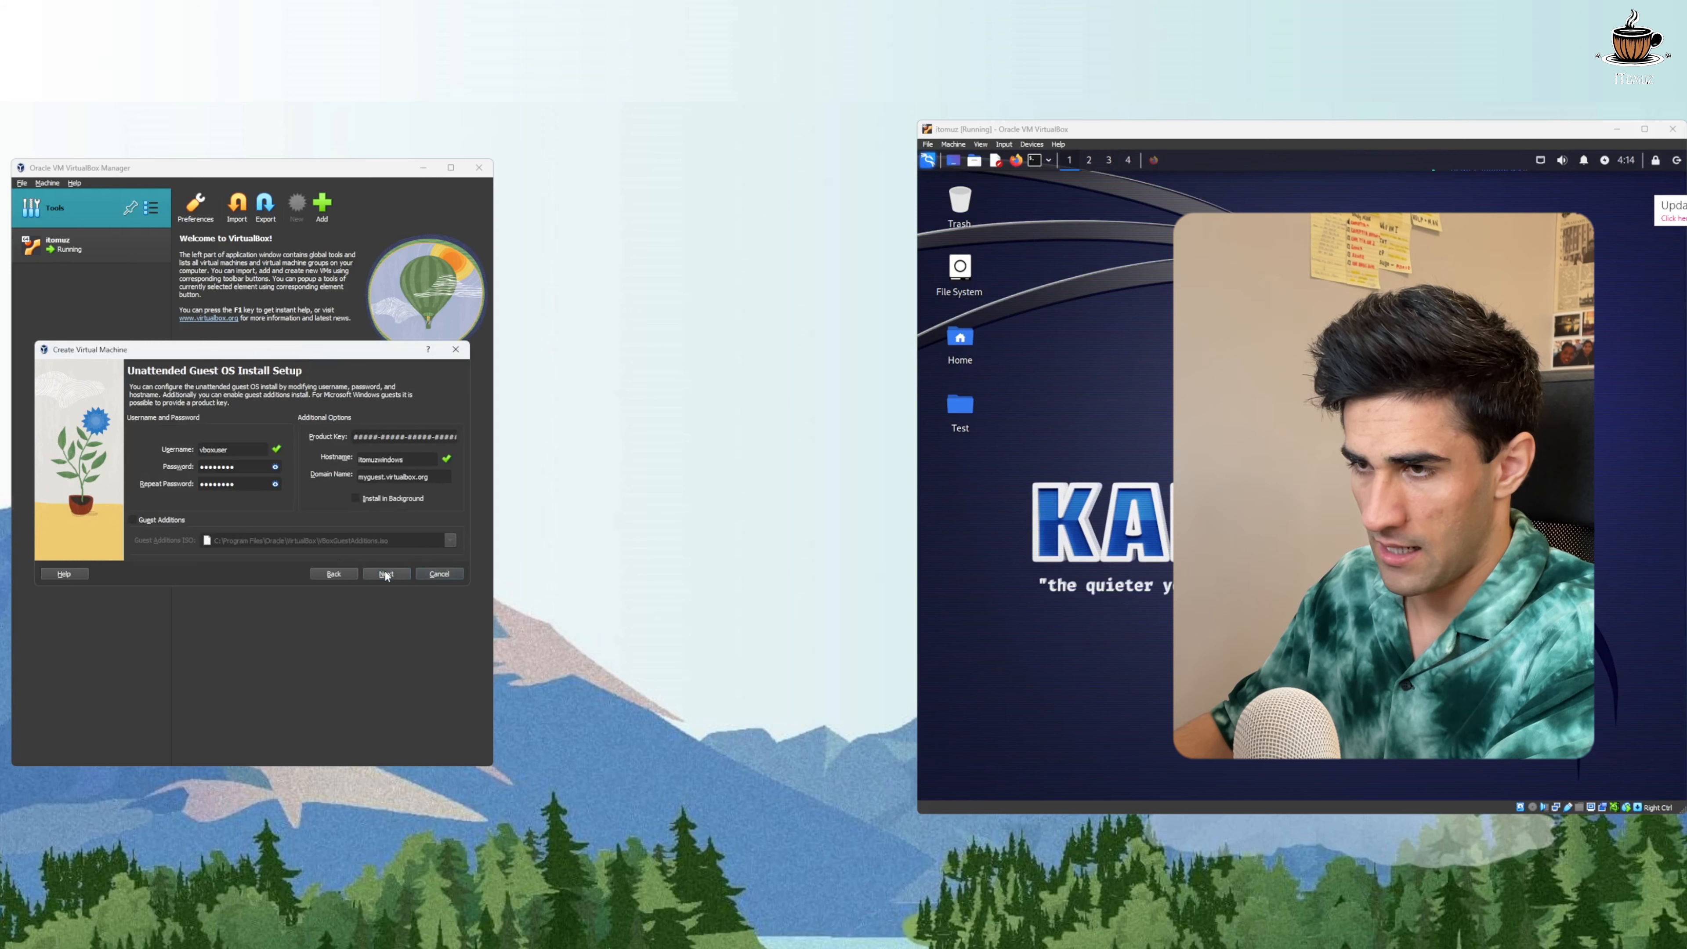
{"action": "left_click", "coordinate": [386, 573]}
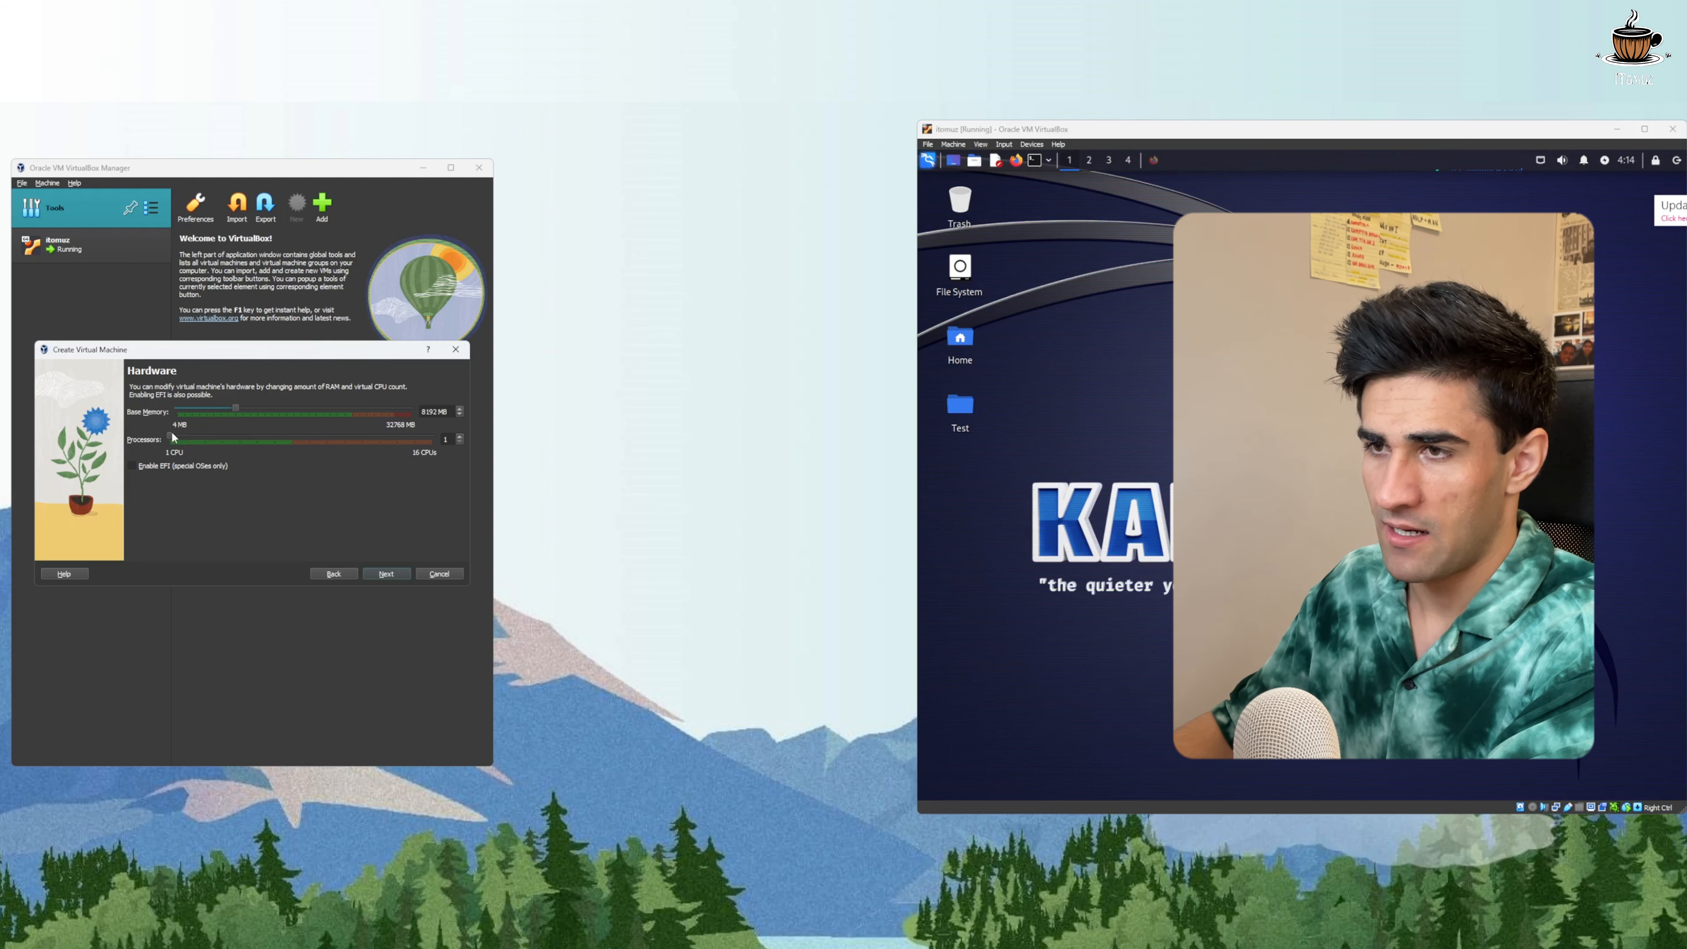
{"action": "left_click", "coordinate": [396, 576]}
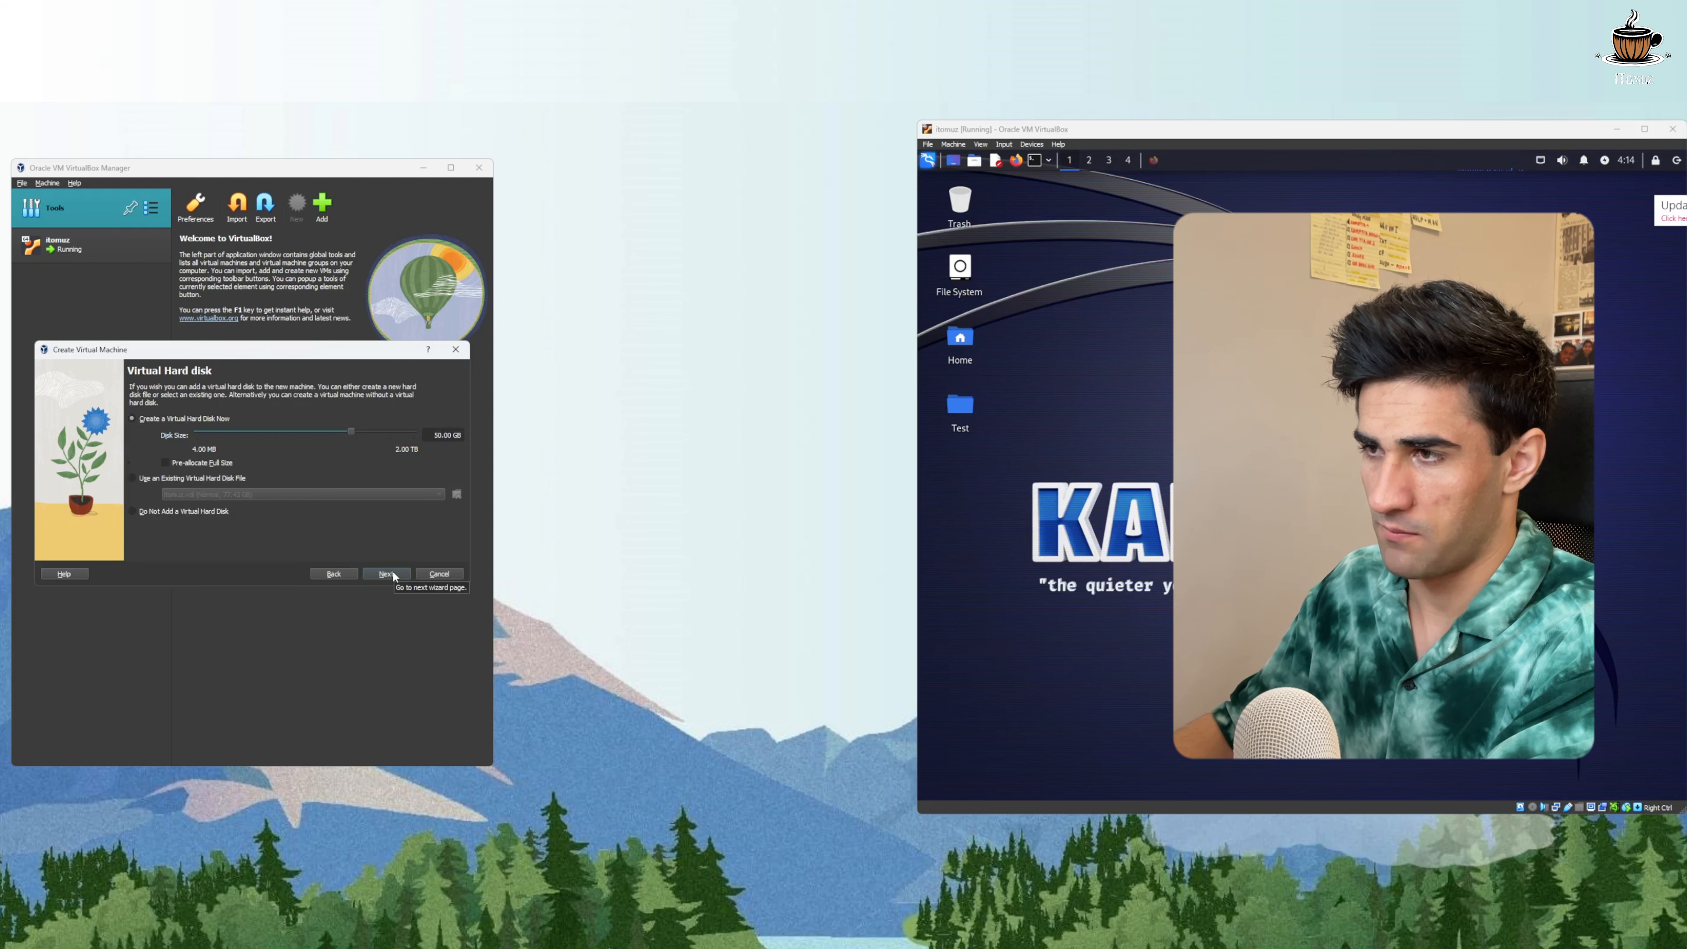
{"action": "left_click", "coordinate": [392, 575]}
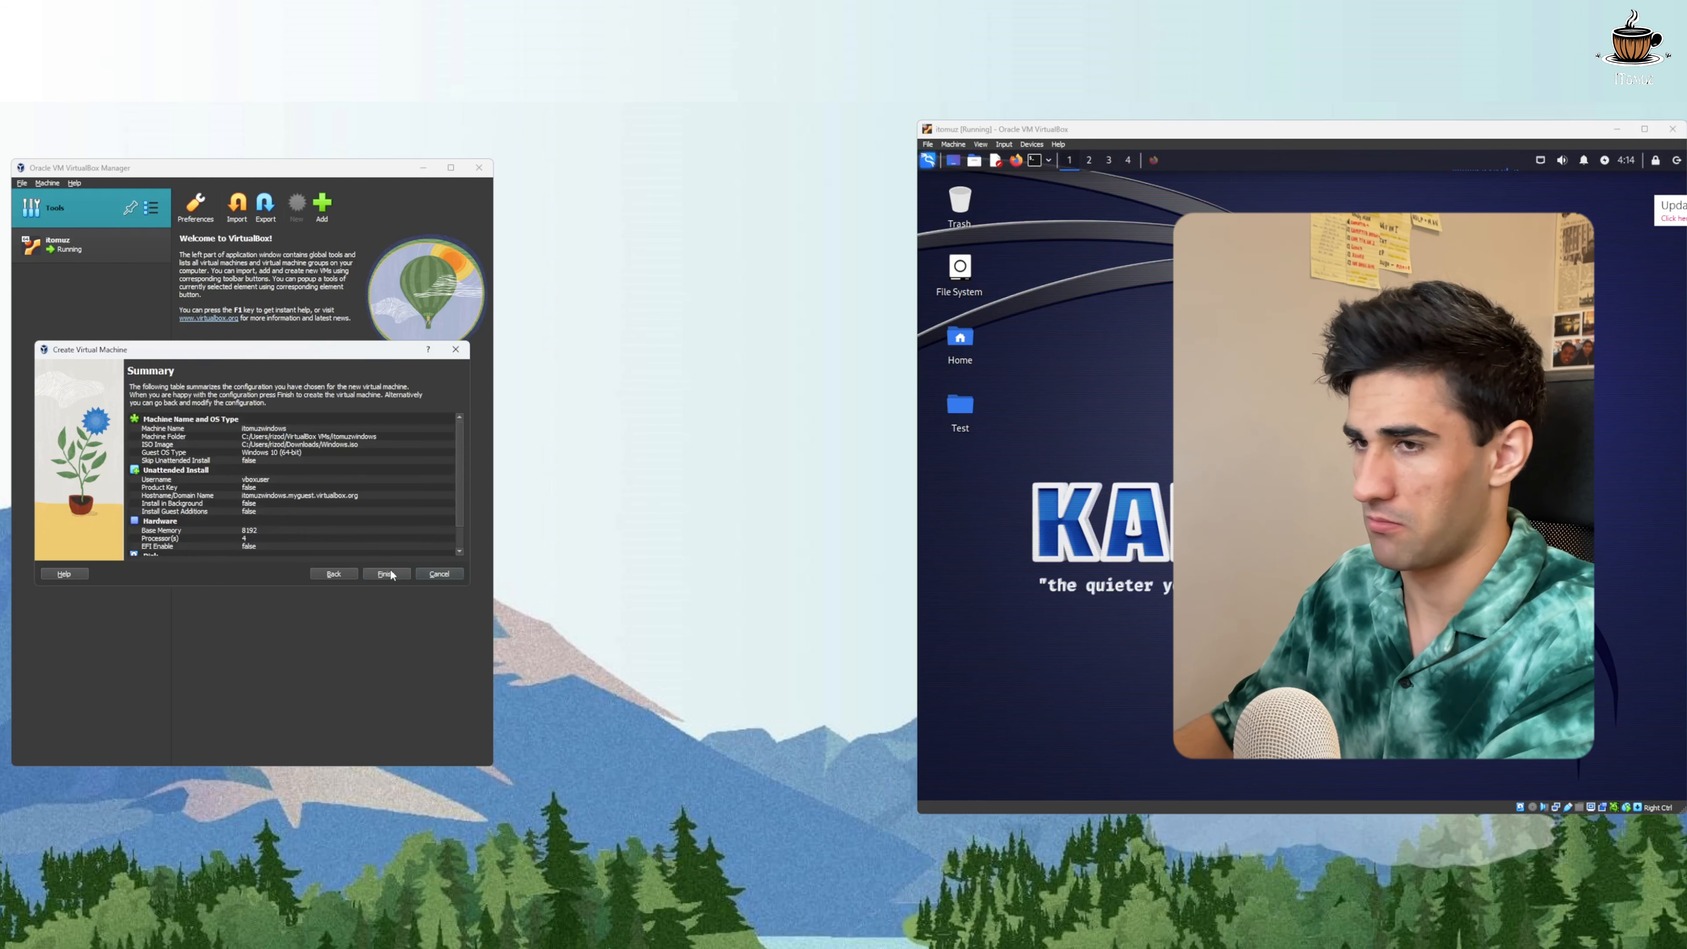
{"action": "left_click", "coordinate": [386, 574]}
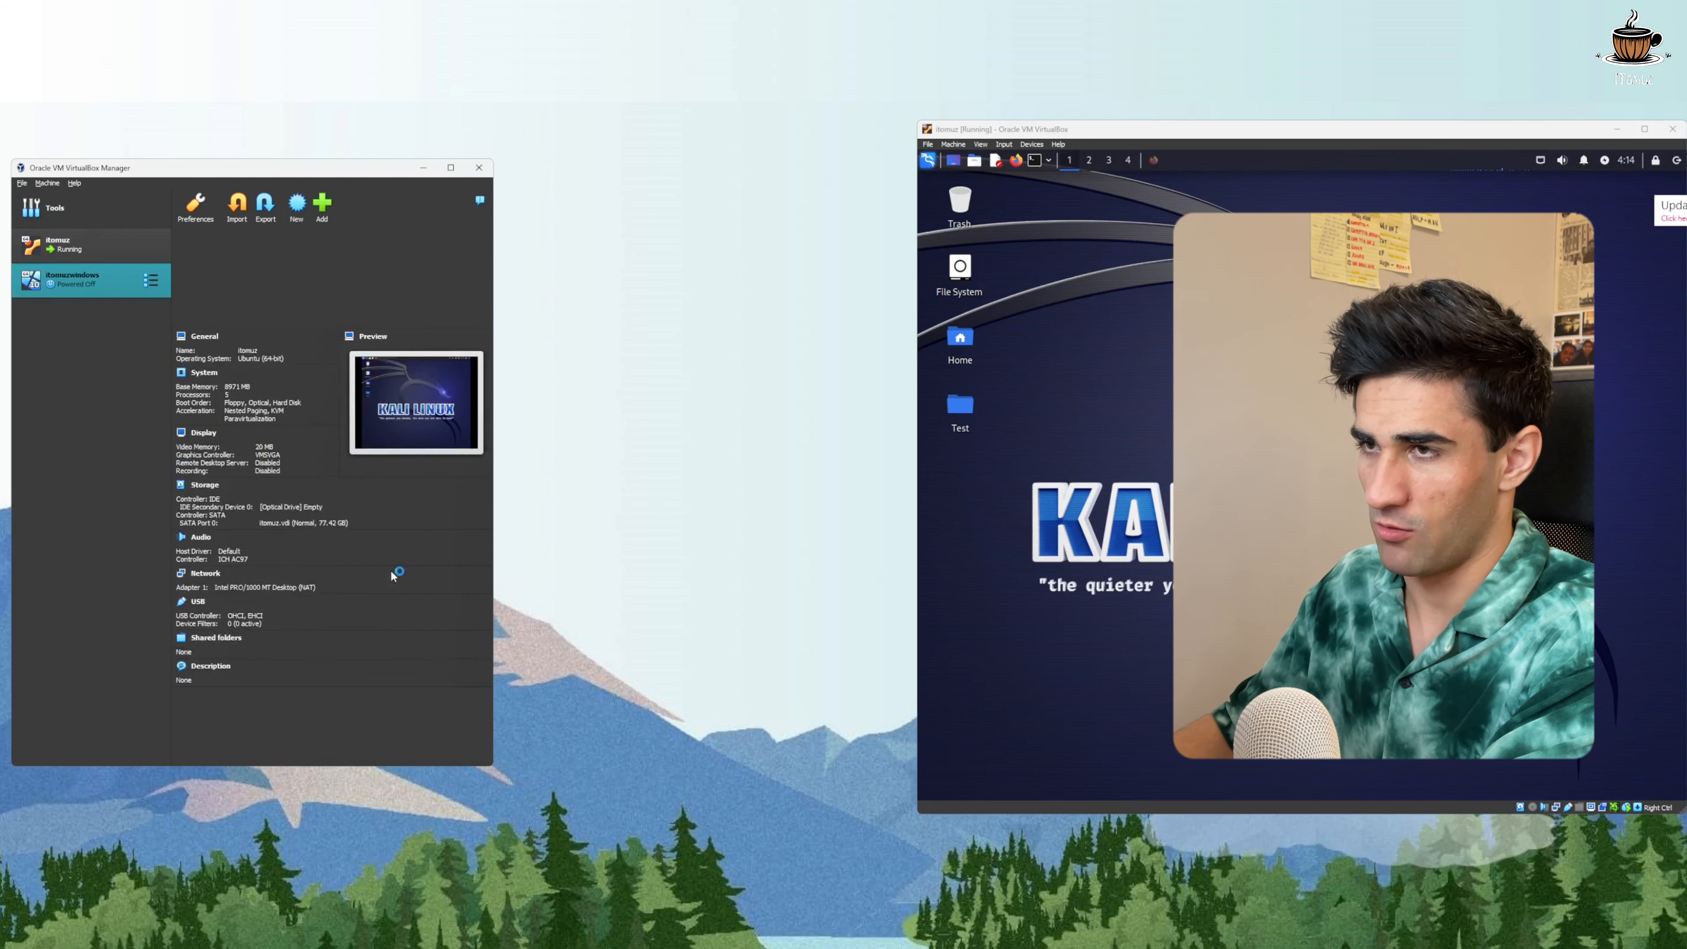
Minimize the Manager, and move and enlarge the itomuzwindows machine window so it sits beside the Kali Linux window
{"action": "left_click_drag", "start_coordinate": [351, 175], "coordinate": [707, 155]}
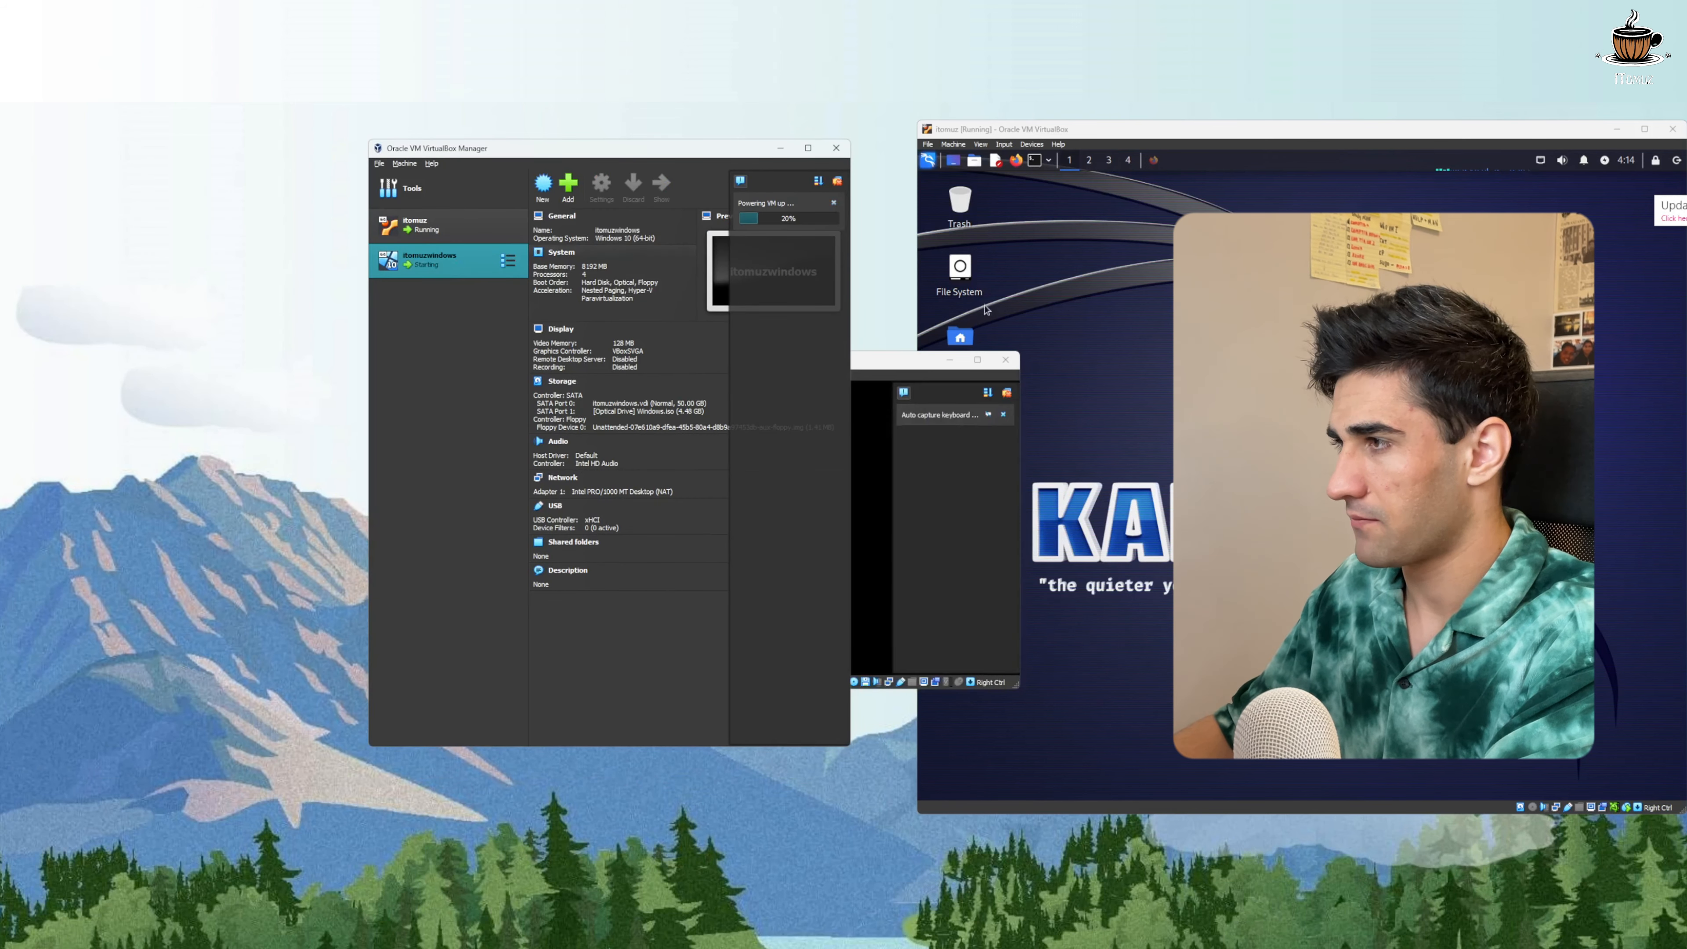
{"action": "left_click_drag", "start_coordinate": [856, 360], "coordinate": [376, 265]}
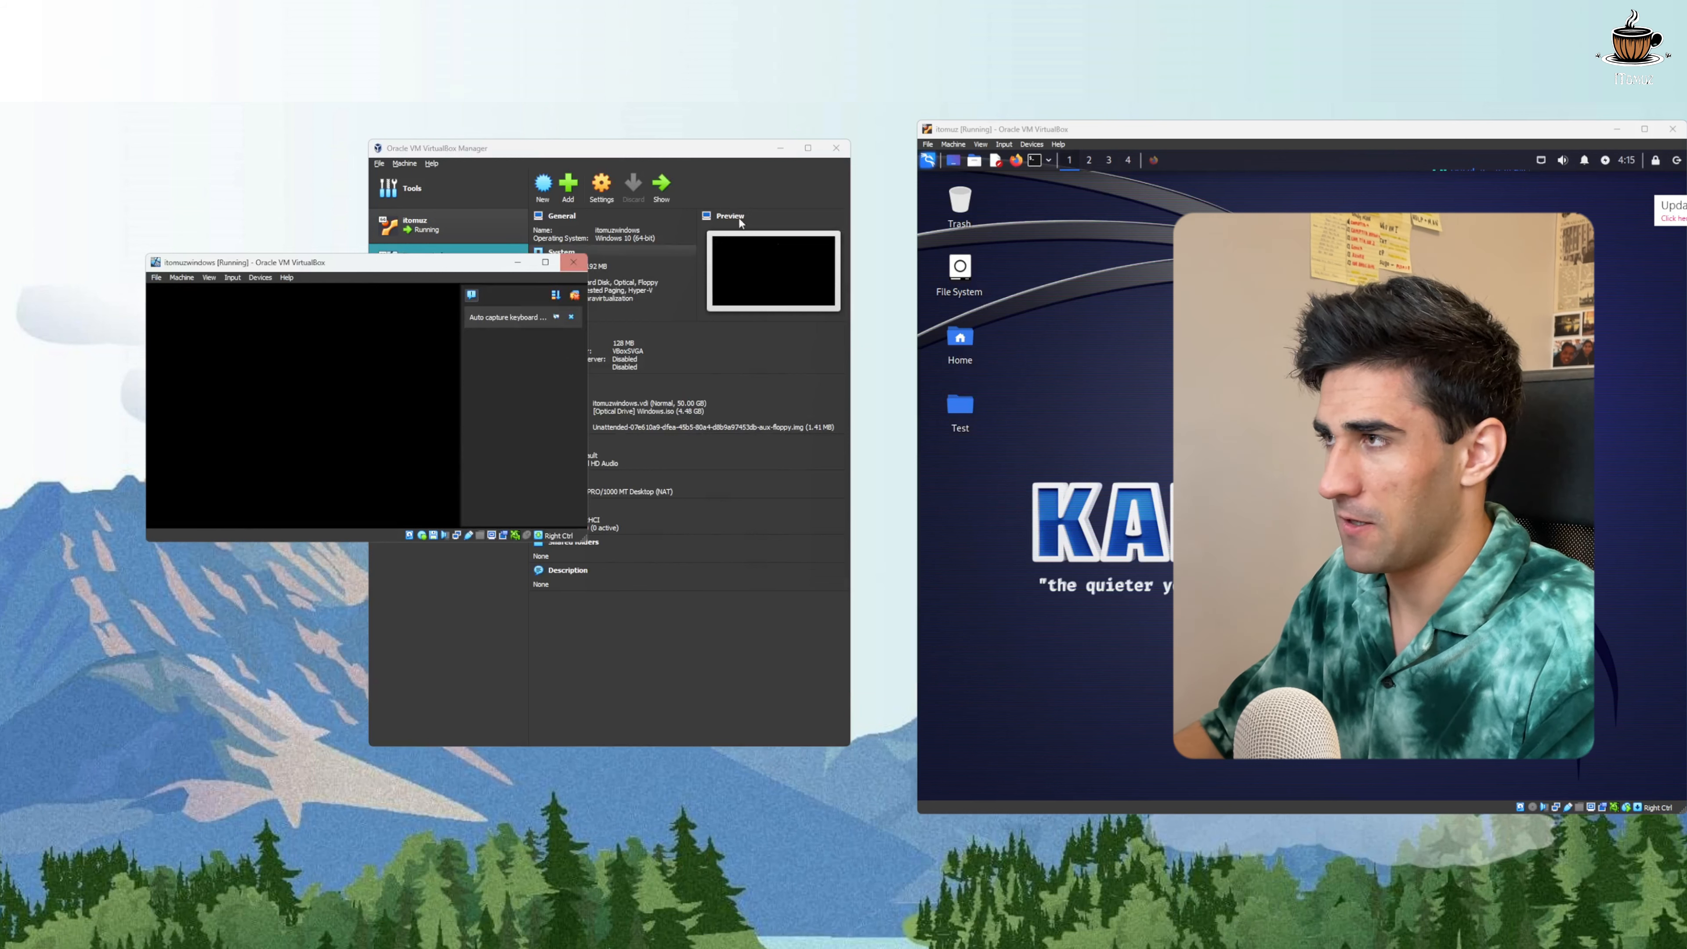
{"action": "left_click", "coordinate": [780, 148]}
{"action": "left_click_drag", "start_coordinate": [338, 272], "coordinate": [584, 154]}
{"action": "left_click_drag", "start_coordinate": [823, 428], "coordinate": [883, 852]}
{"action": "left_click_drag", "start_coordinate": [388, 408], "coordinate": [210, 407]}
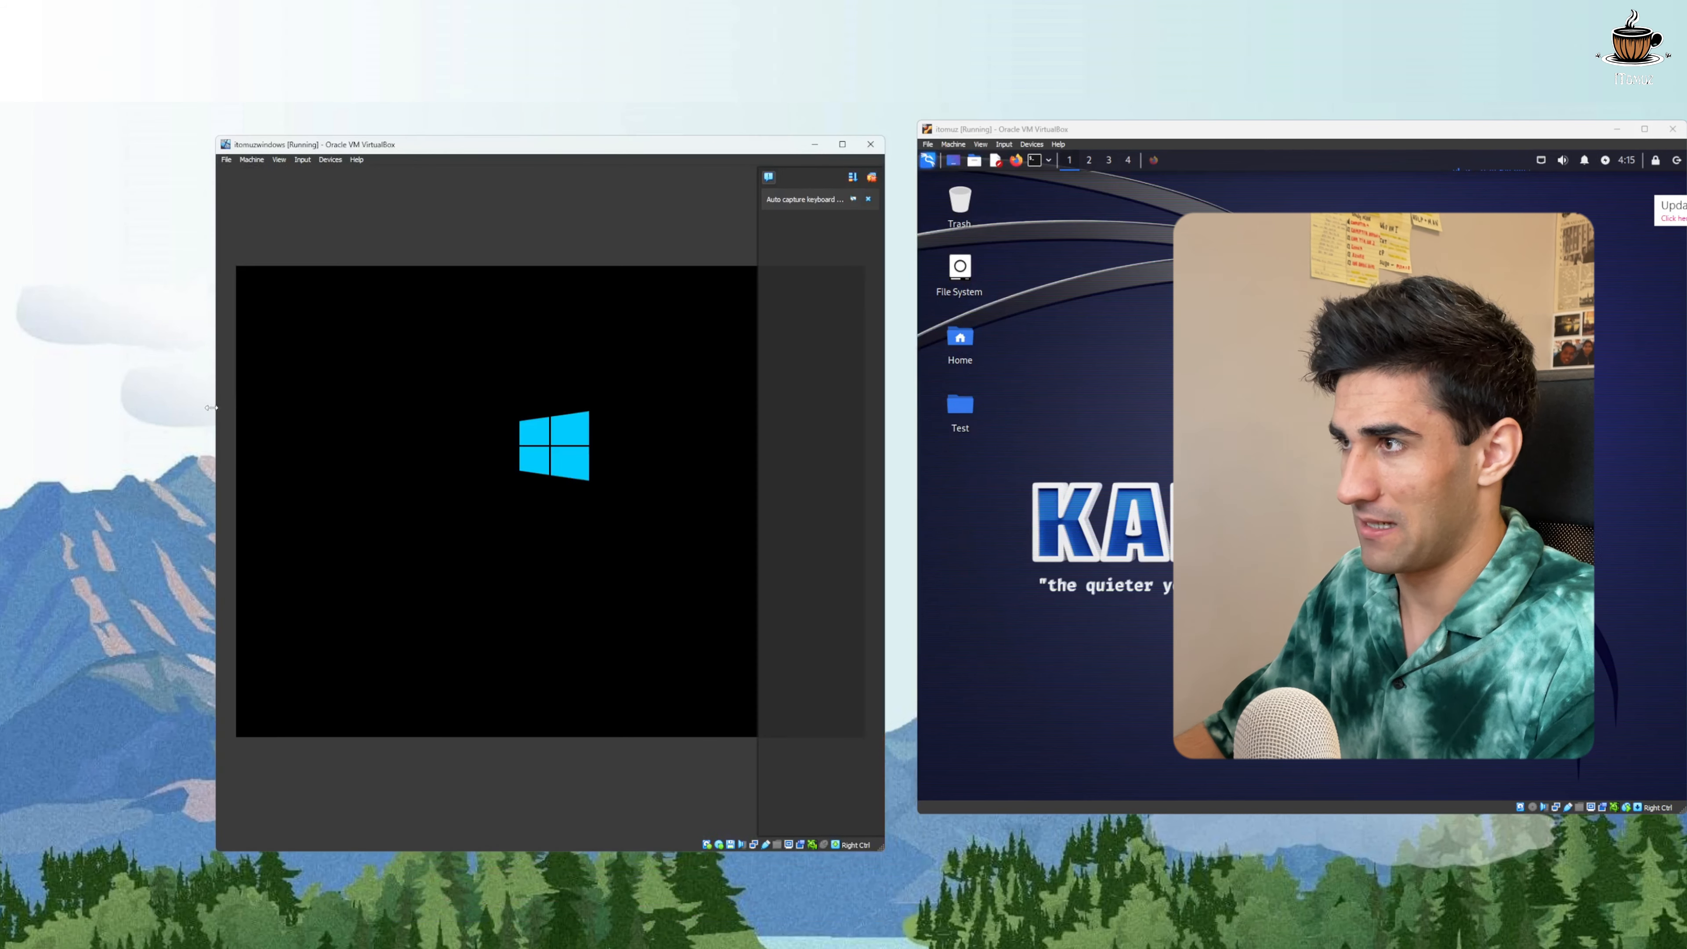
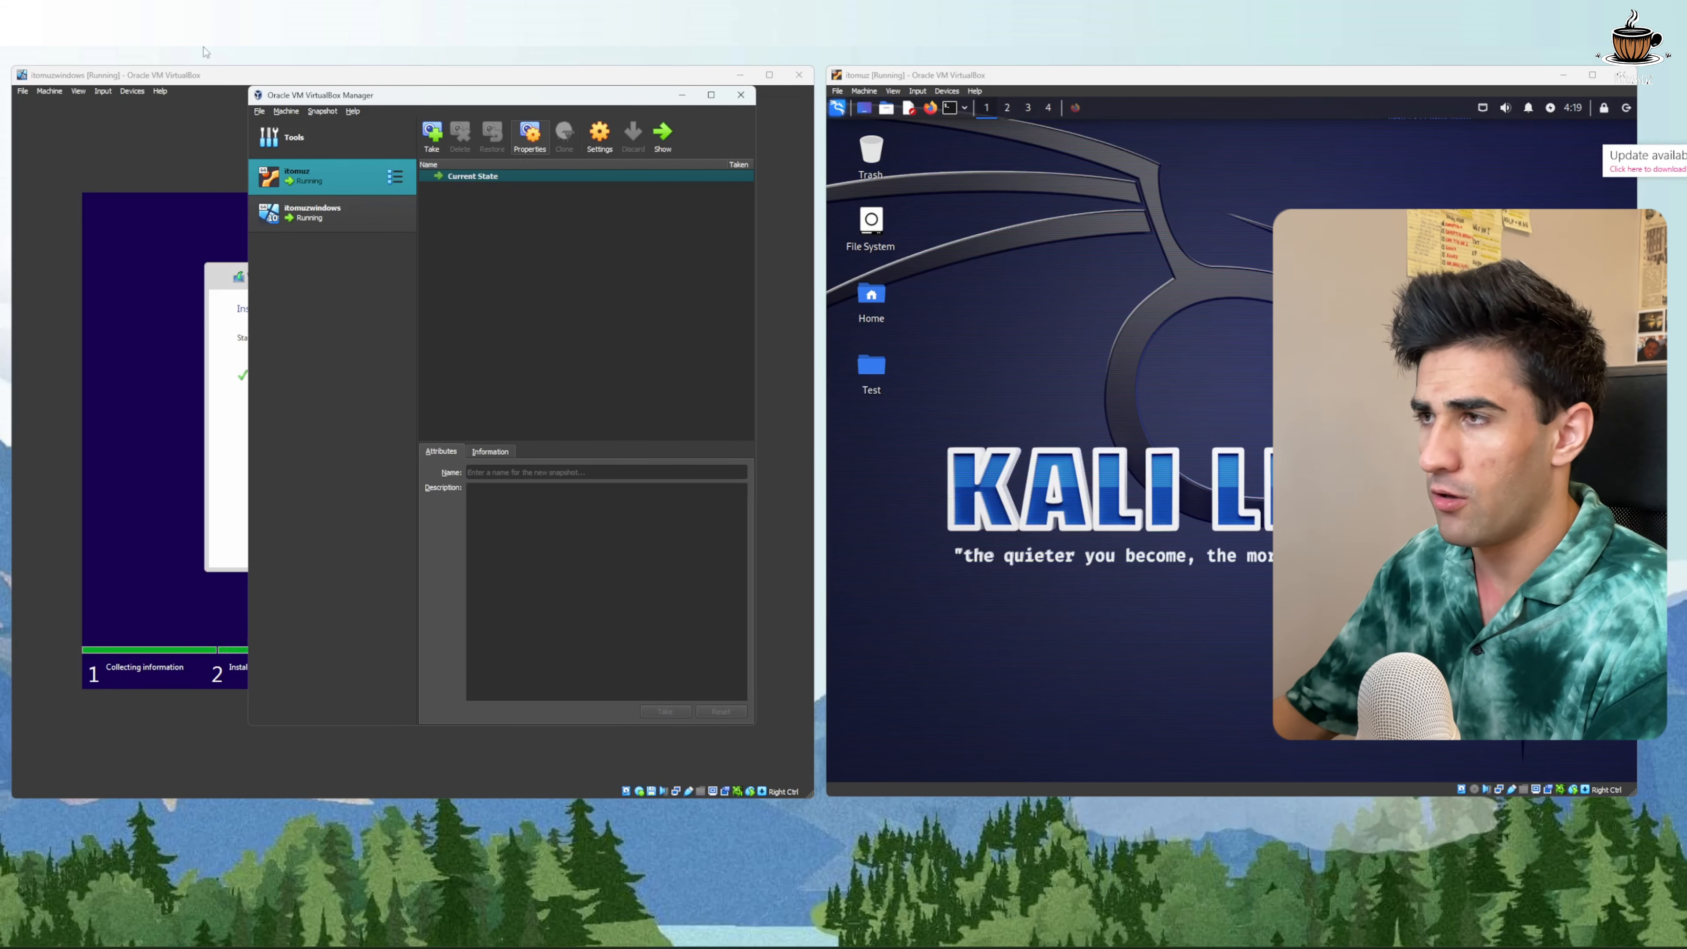
Switch the itomuz machine to its Details view and return to its Snapshots view
{"action": "left_click", "coordinate": [923, 387]}
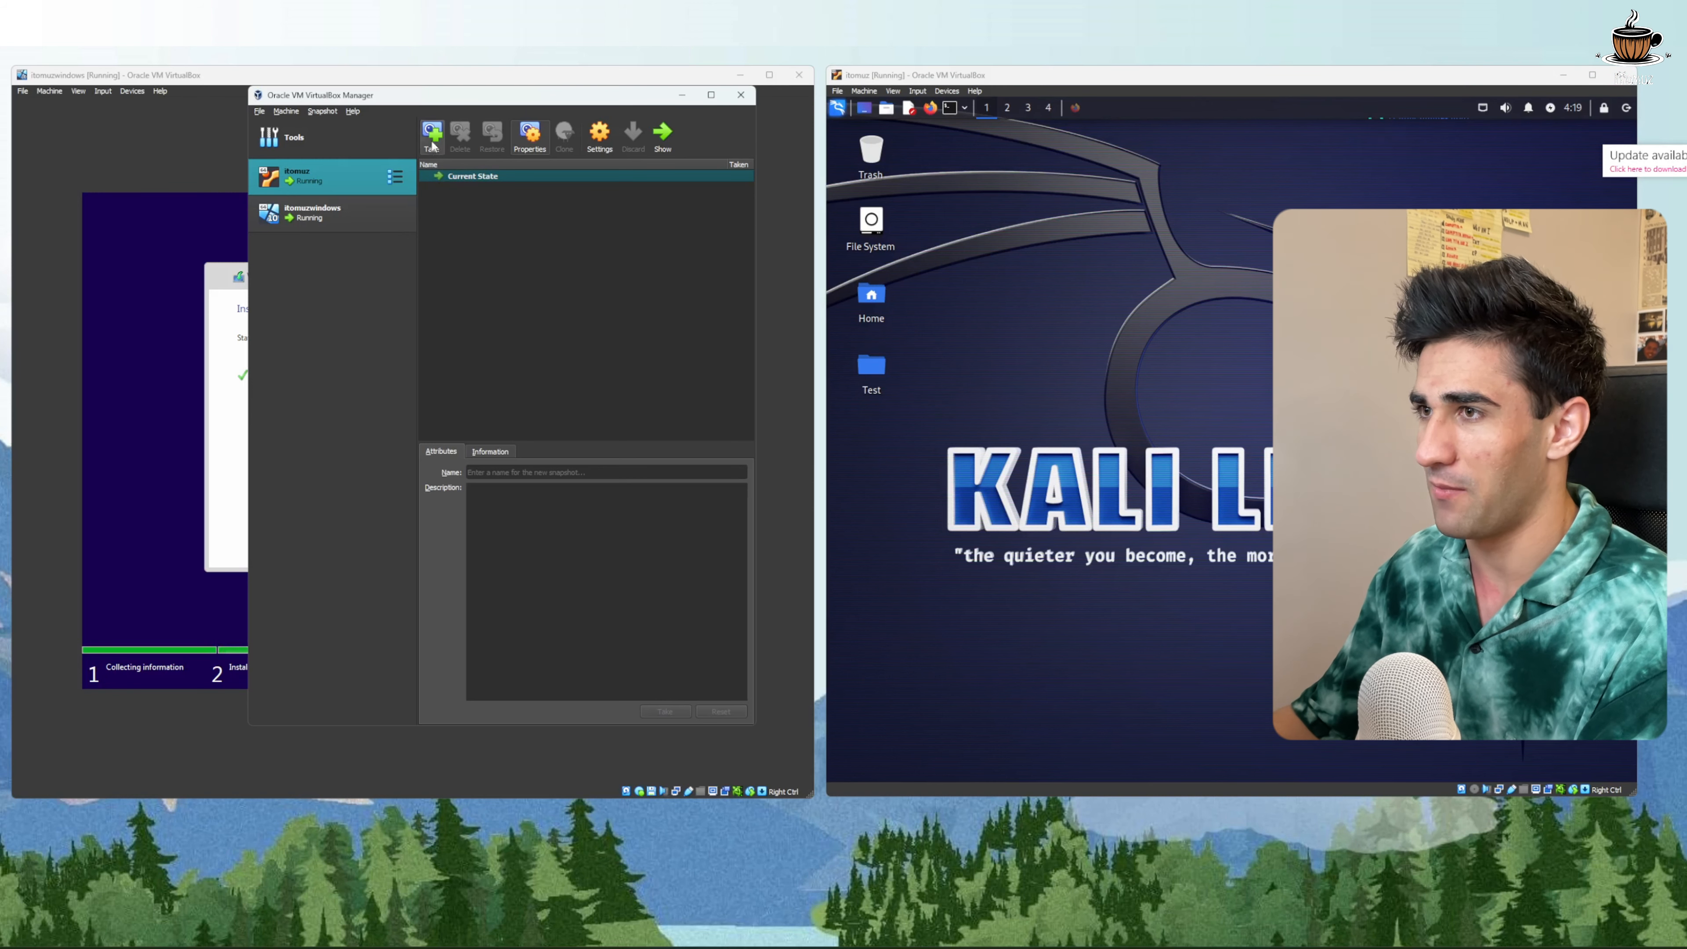
{"action": "left_click", "coordinate": [394, 184]}
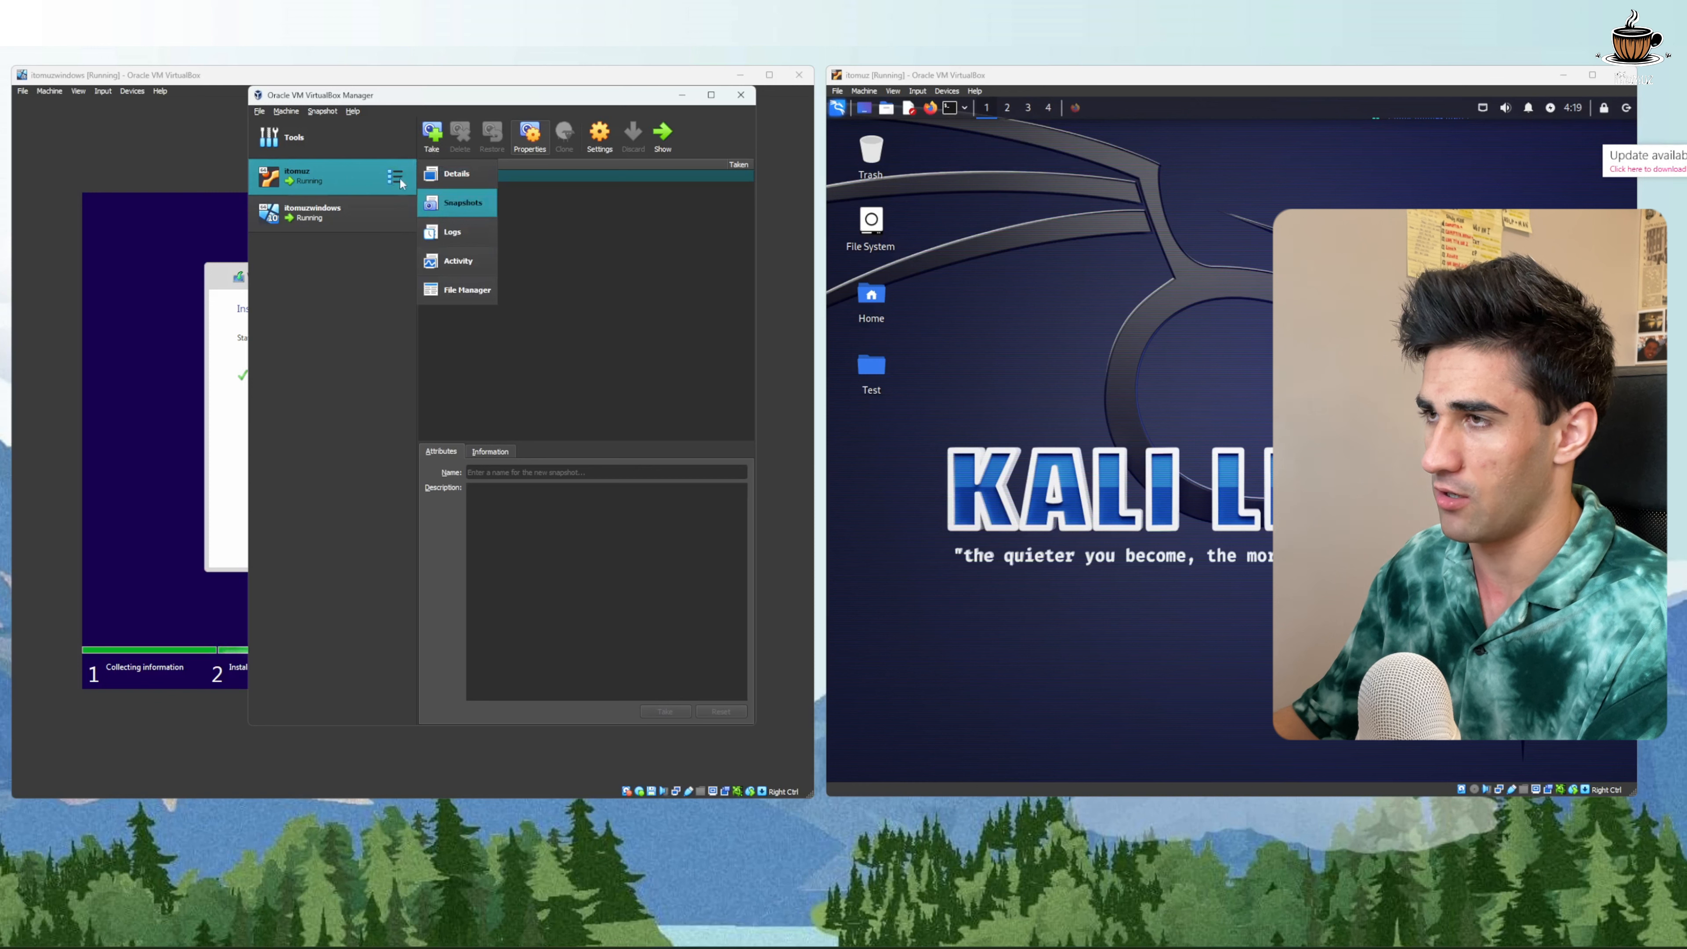
{"action": "left_click", "coordinate": [480, 217]}
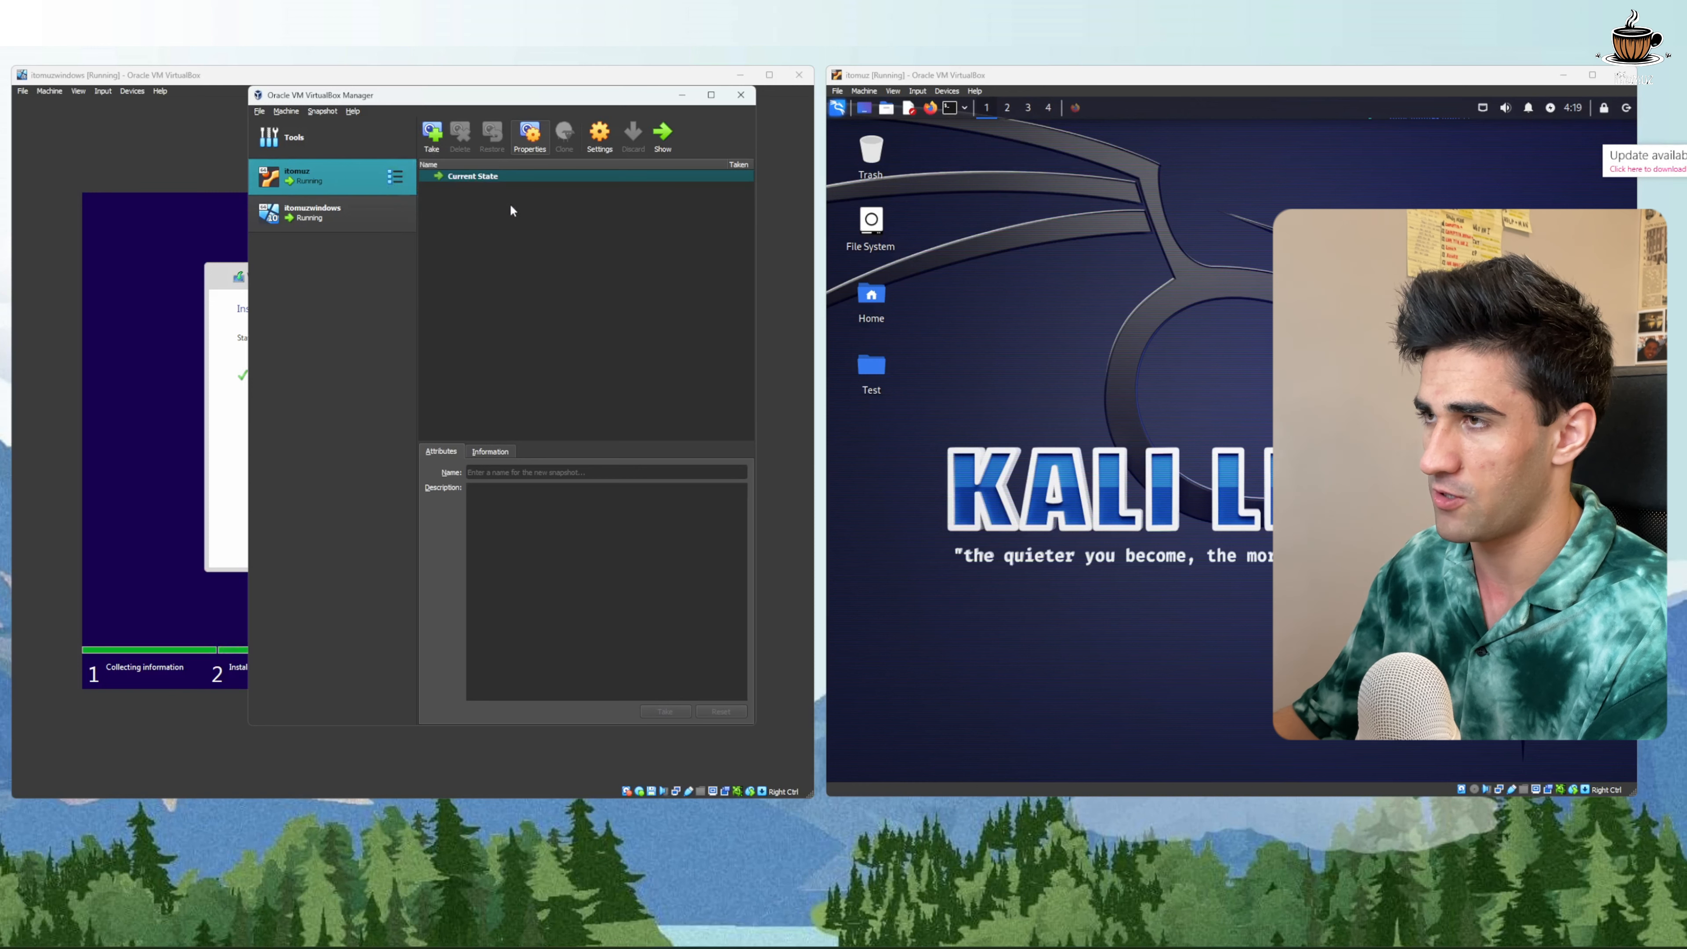
{"action": "left_click", "coordinate": [394, 176]}
{"action": "left_click", "coordinate": [438, 174]}
{"action": "left_click", "coordinate": [395, 176]}
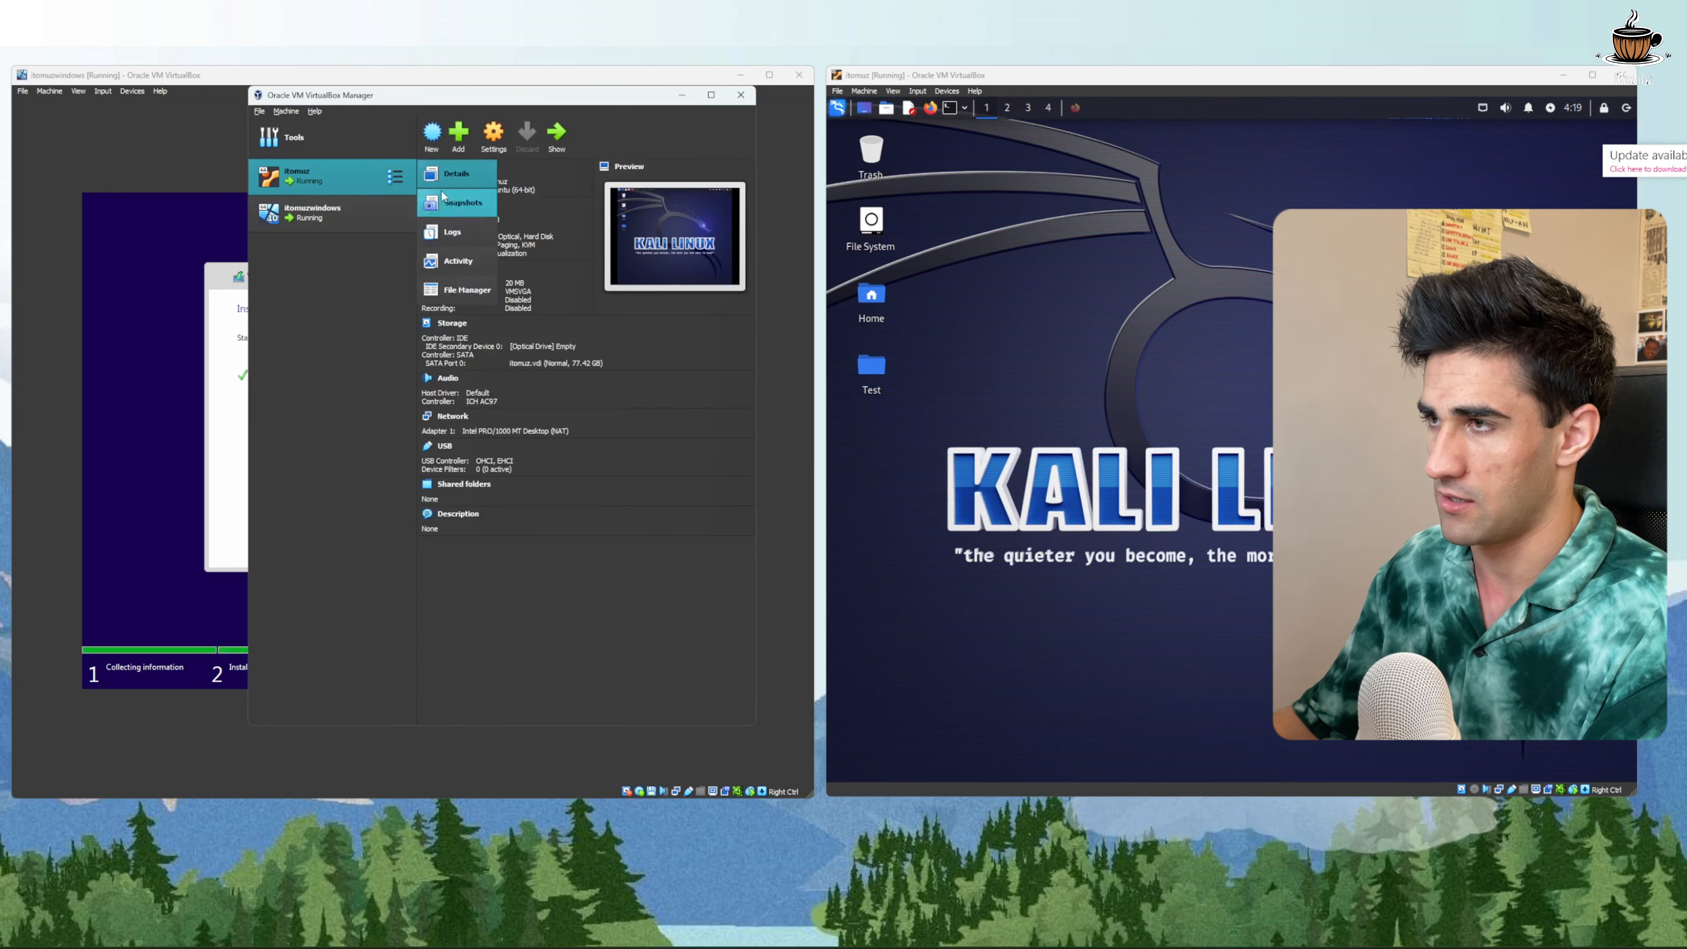
{"action": "left_click", "coordinate": [458, 208]}
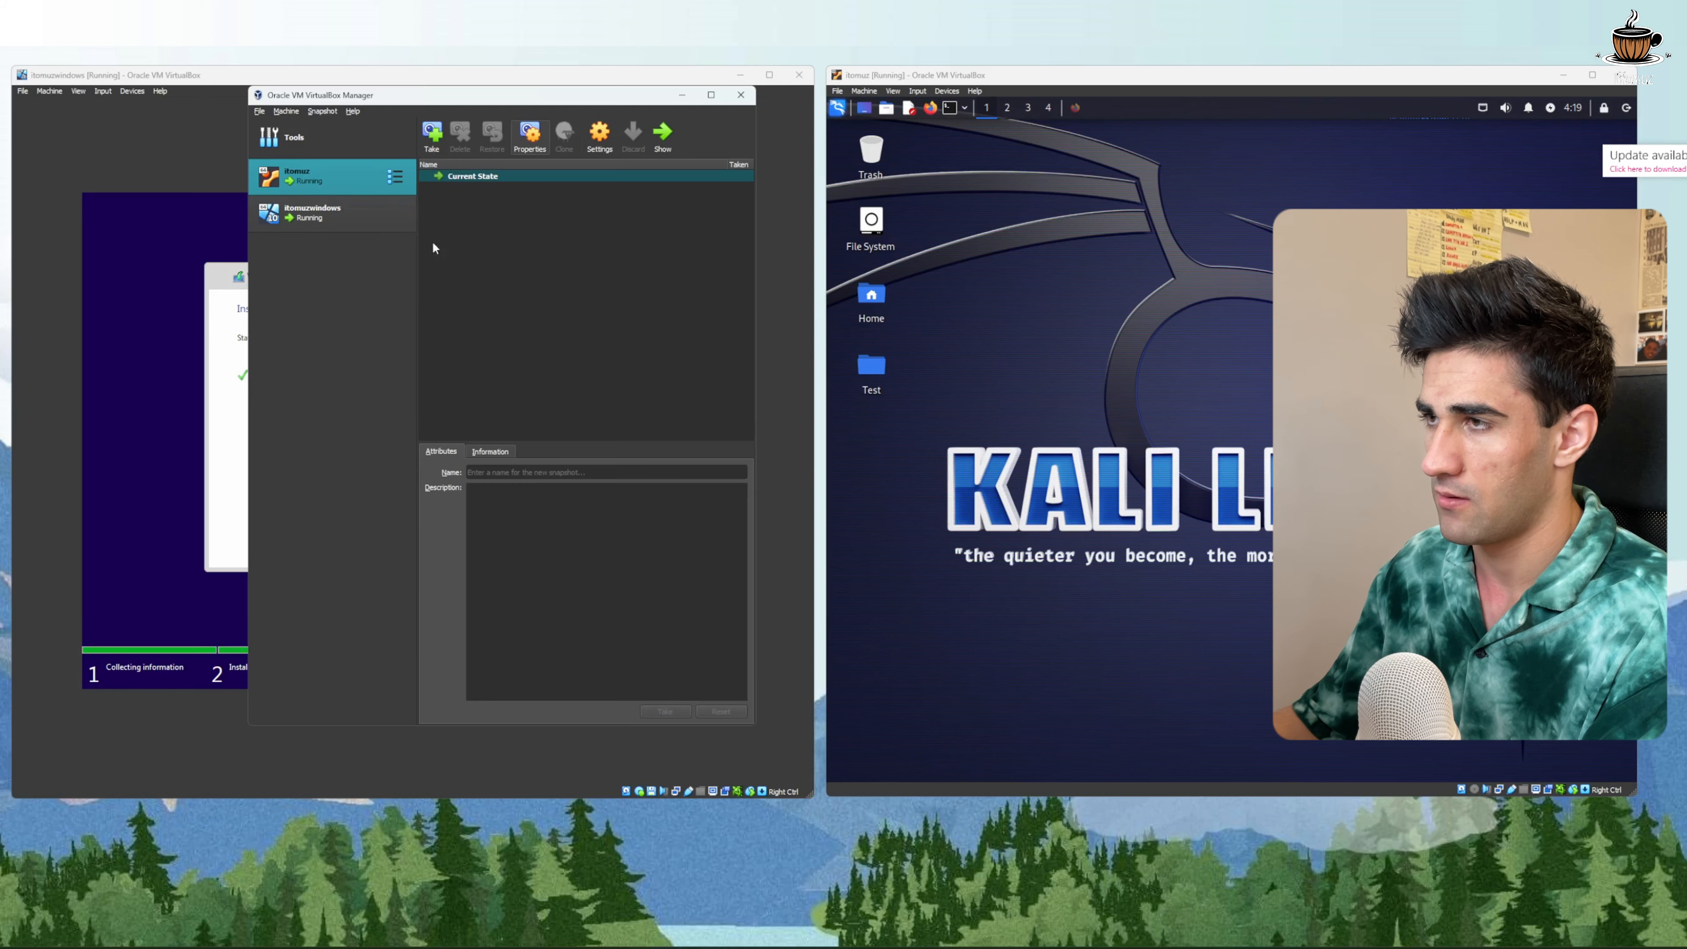
Take a snapshot of the itomuz machine named "Пеш аз он ки шиканемаш"
{"action": "left_click", "coordinate": [435, 141]}
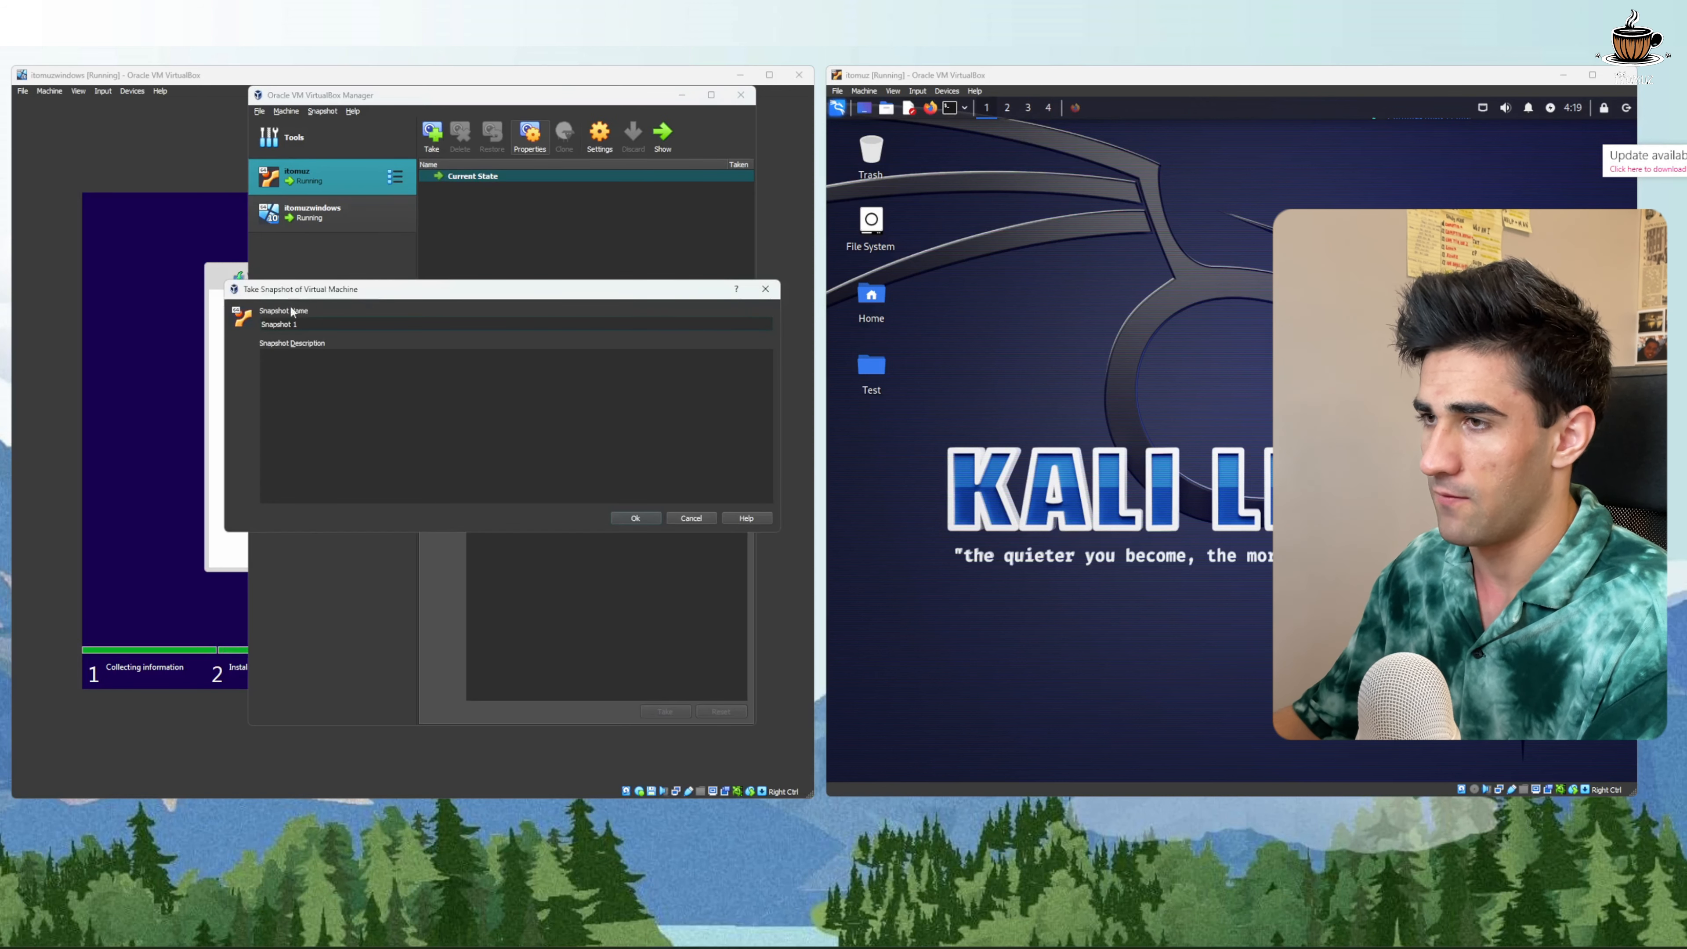
{"action": "left_click_drag", "start_coordinate": [298, 324], "coordinate": [255, 327]}
{"action": "key", "text": "BackSpace"}
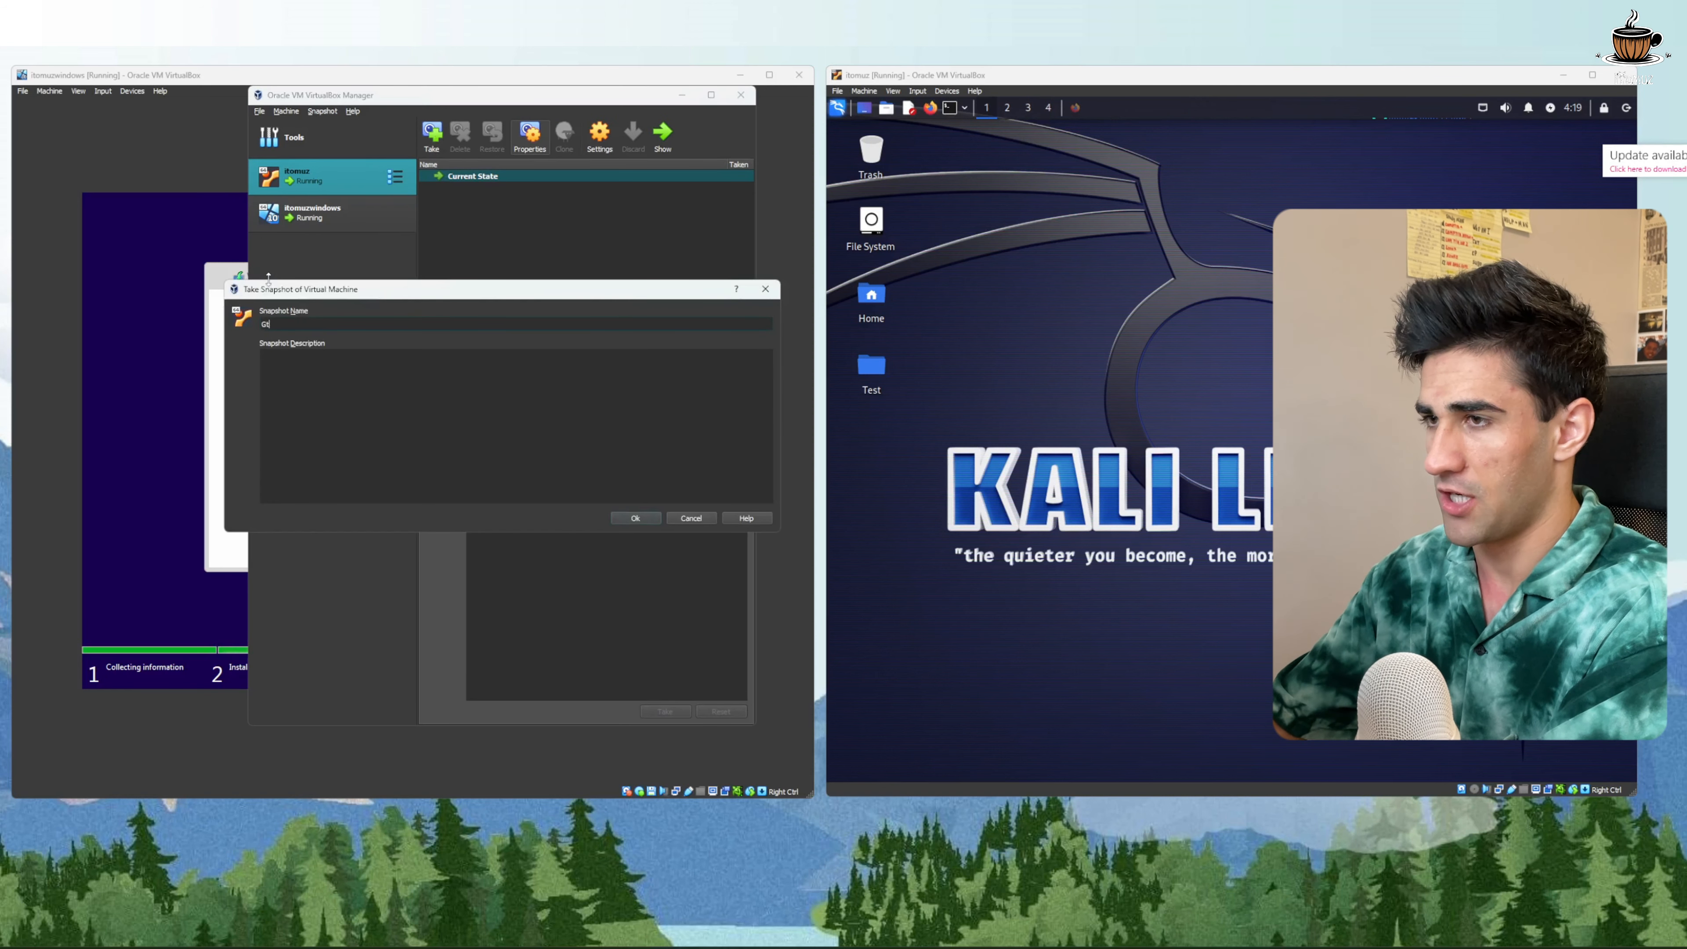
{"action": "type", "text": "New a"}
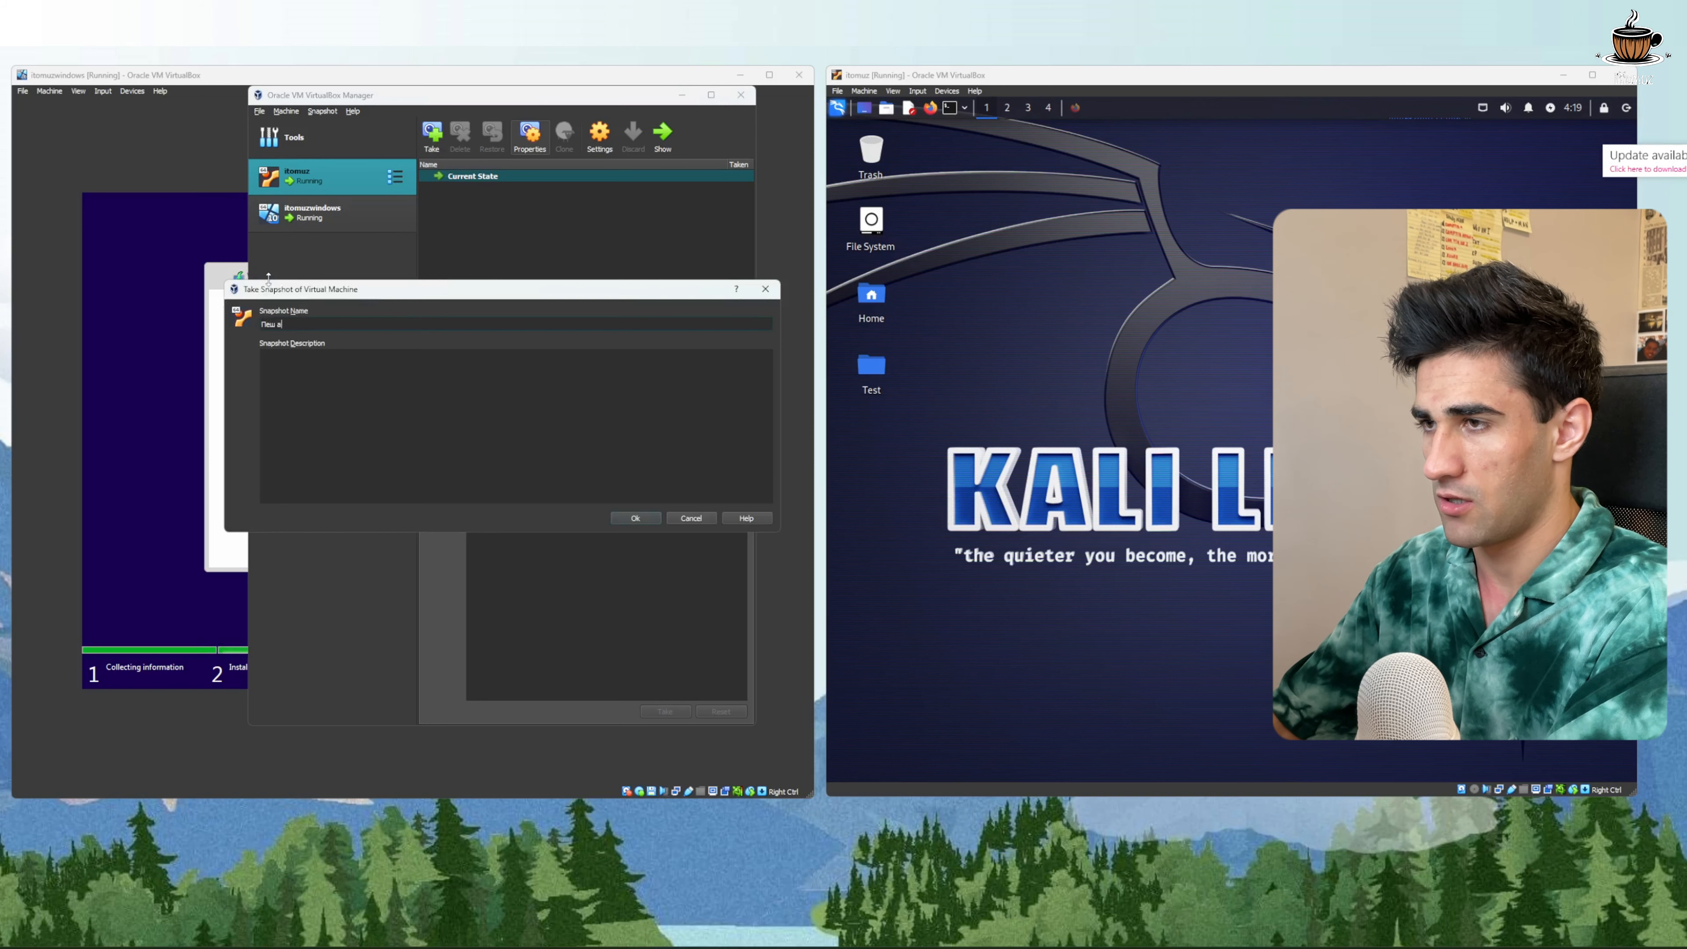
{"action": "type", "text": "ss"}
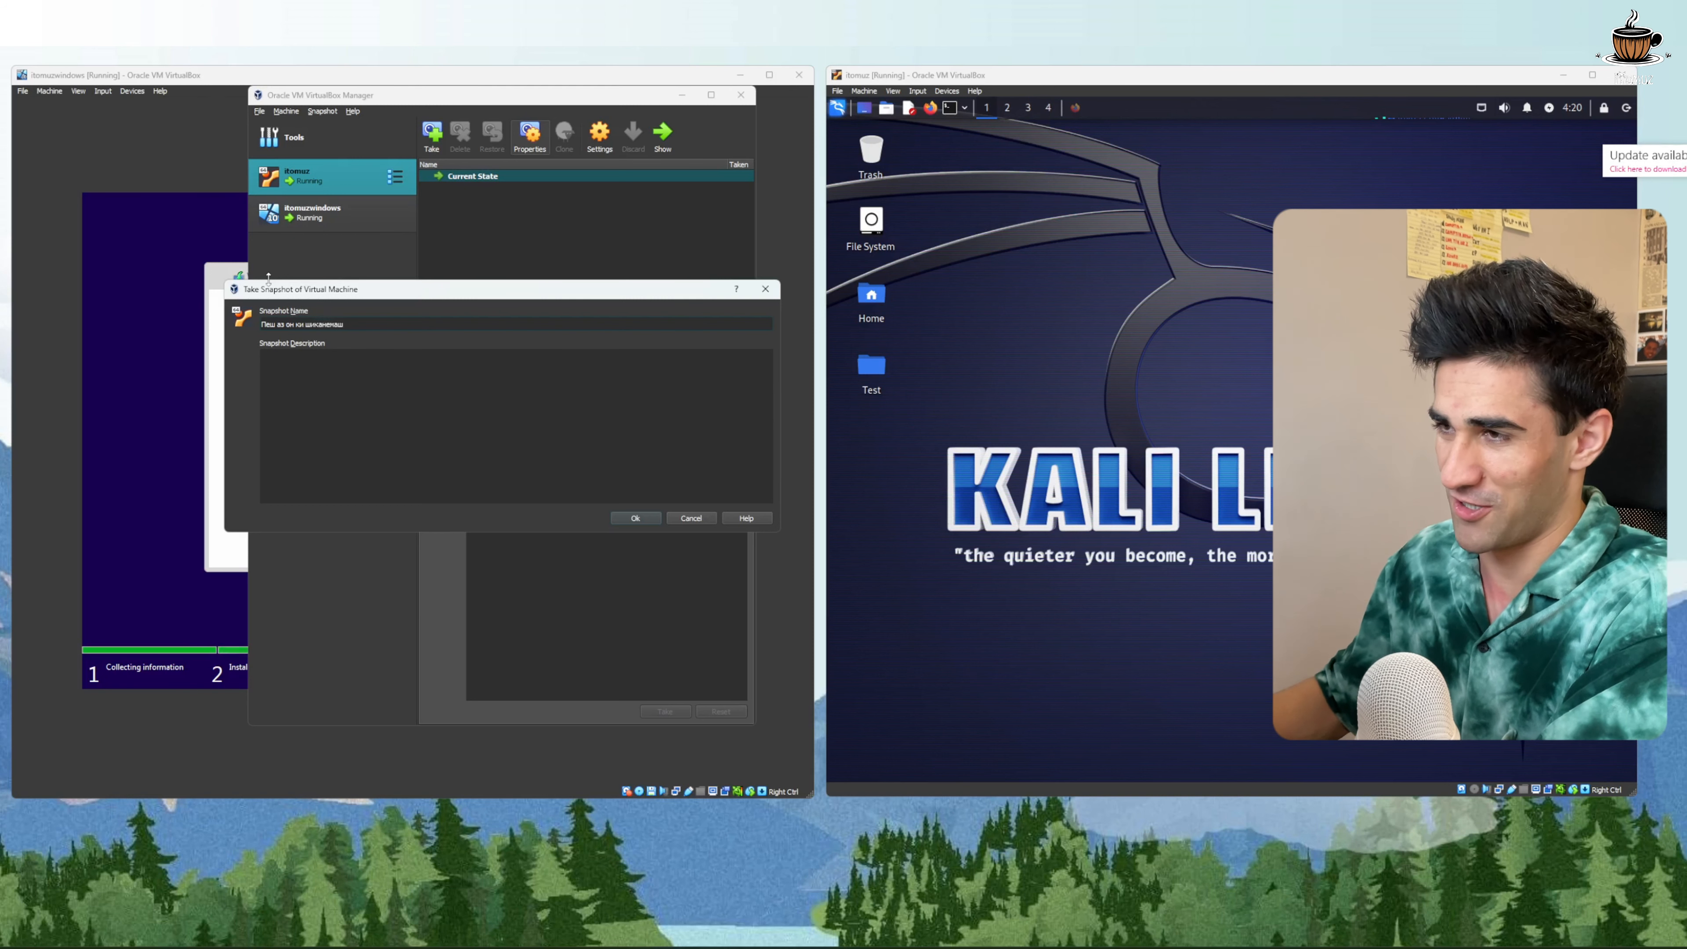
{"action": "left_click", "coordinate": [634, 518]}
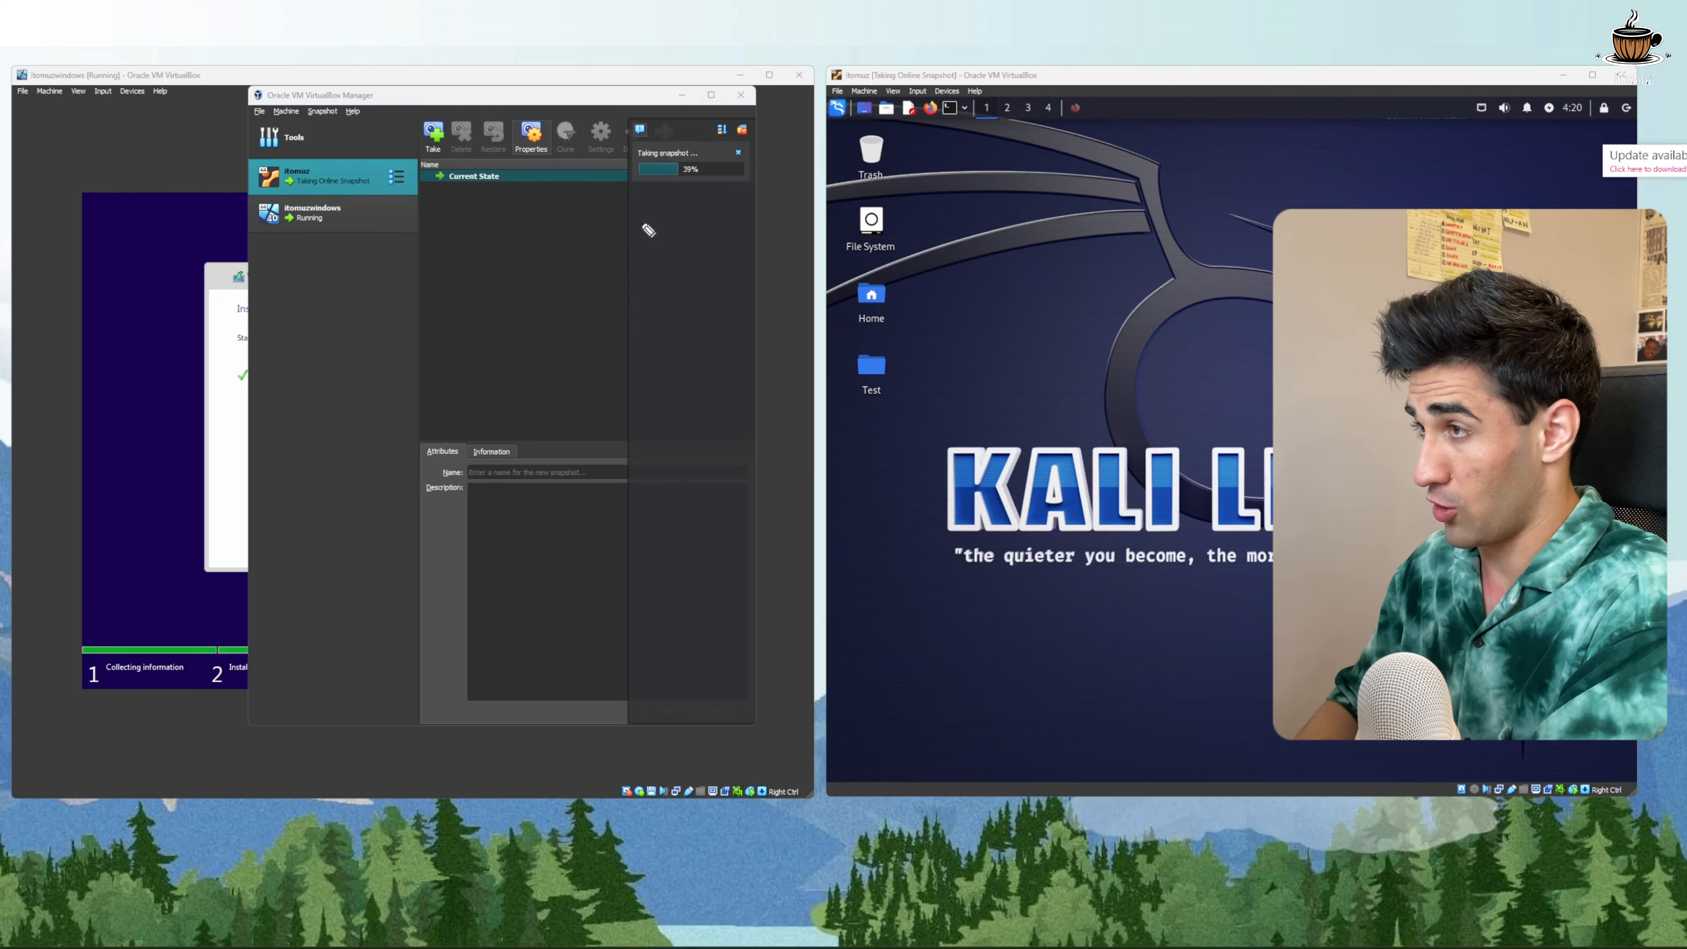
{"action": "mouse_move", "coordinate": [654, 243]}
{"action": "left_mouse_down"}
{"action": "mouse_move", "coordinate": [658, 204]}
{"action": "mouse_move", "coordinate": [676, 221]}
{"action": "left_mouse_up"}
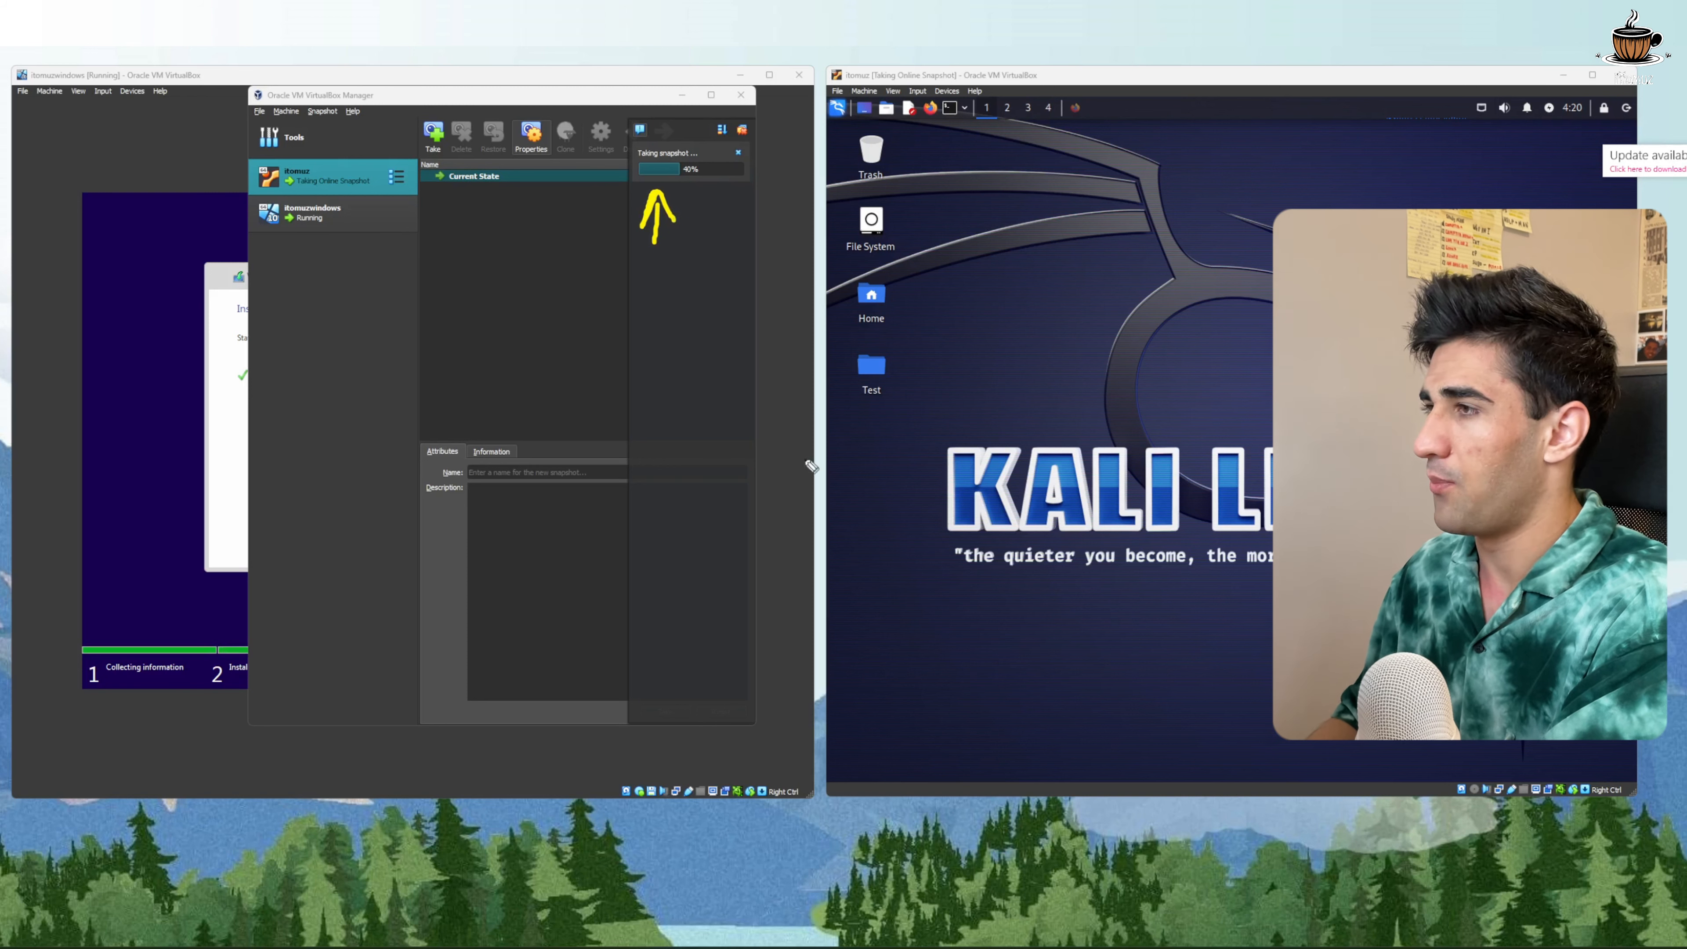
{"action": "mouse_move", "coordinate": [860, 410]}
{"action": "left_mouse_down"}
{"action": "mouse_move", "coordinate": [912, 351]}
{"action": "mouse_move", "coordinate": [870, 432]}
{"action": "mouse_move", "coordinate": [888, 460]}
{"action": "left_mouse_up"}
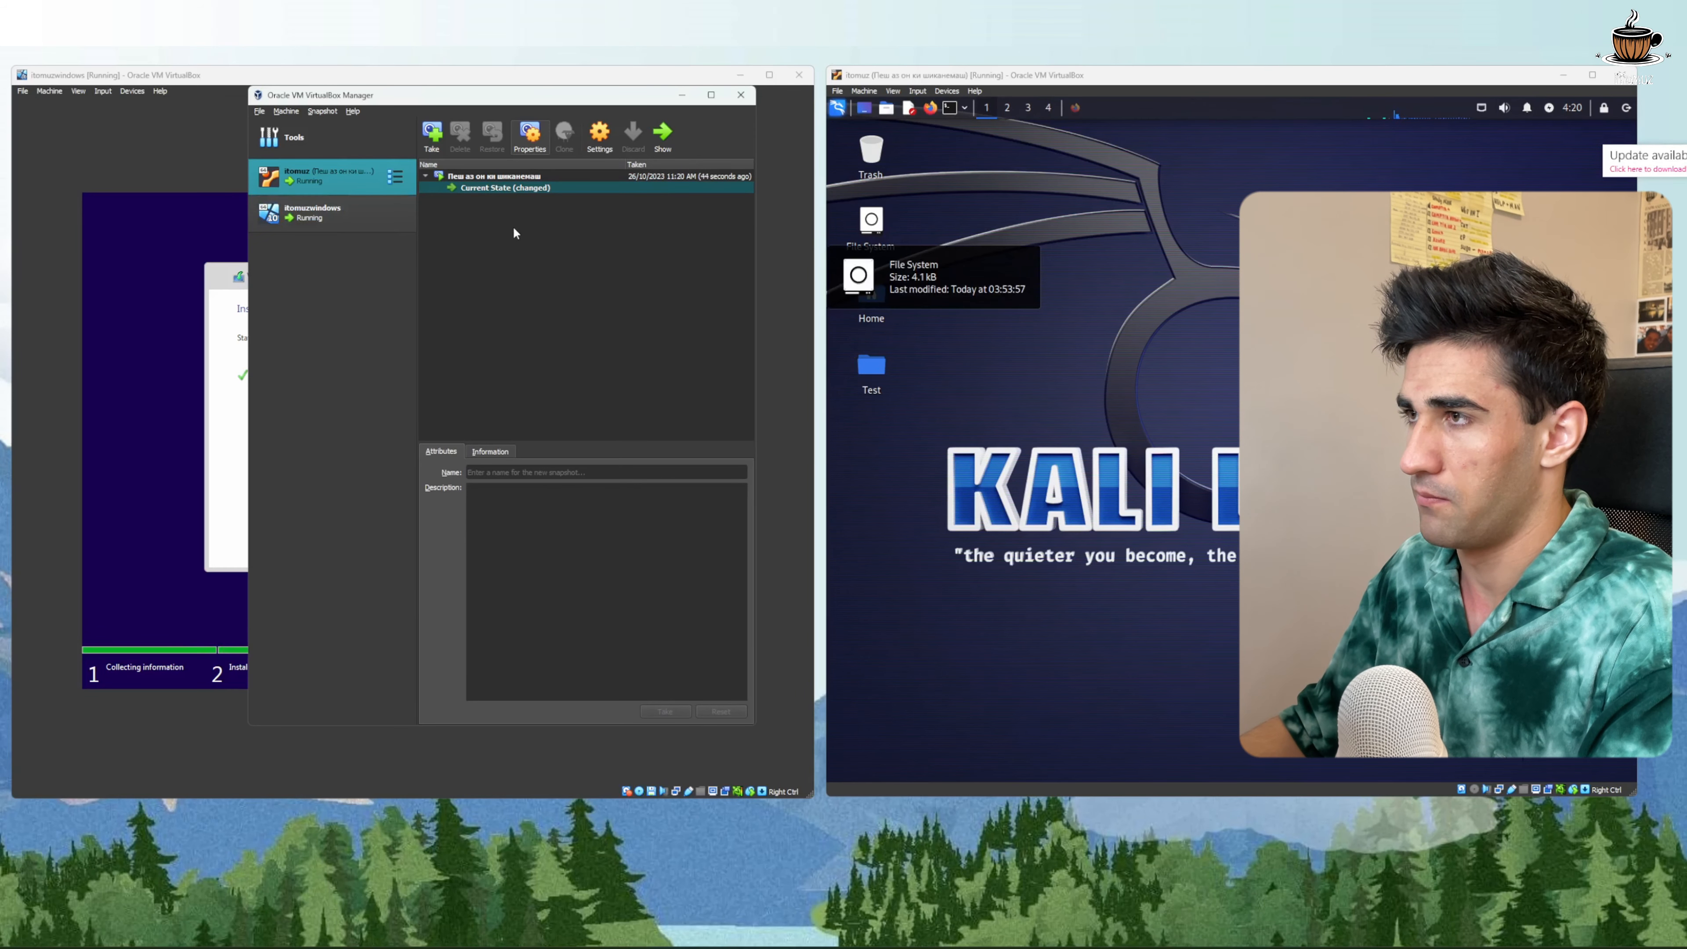
Clone the itomuz machine from its snapshot as "itomuz Clone Before", making a full clone of the current machine state
{"action": "left_click", "coordinate": [505, 176]}
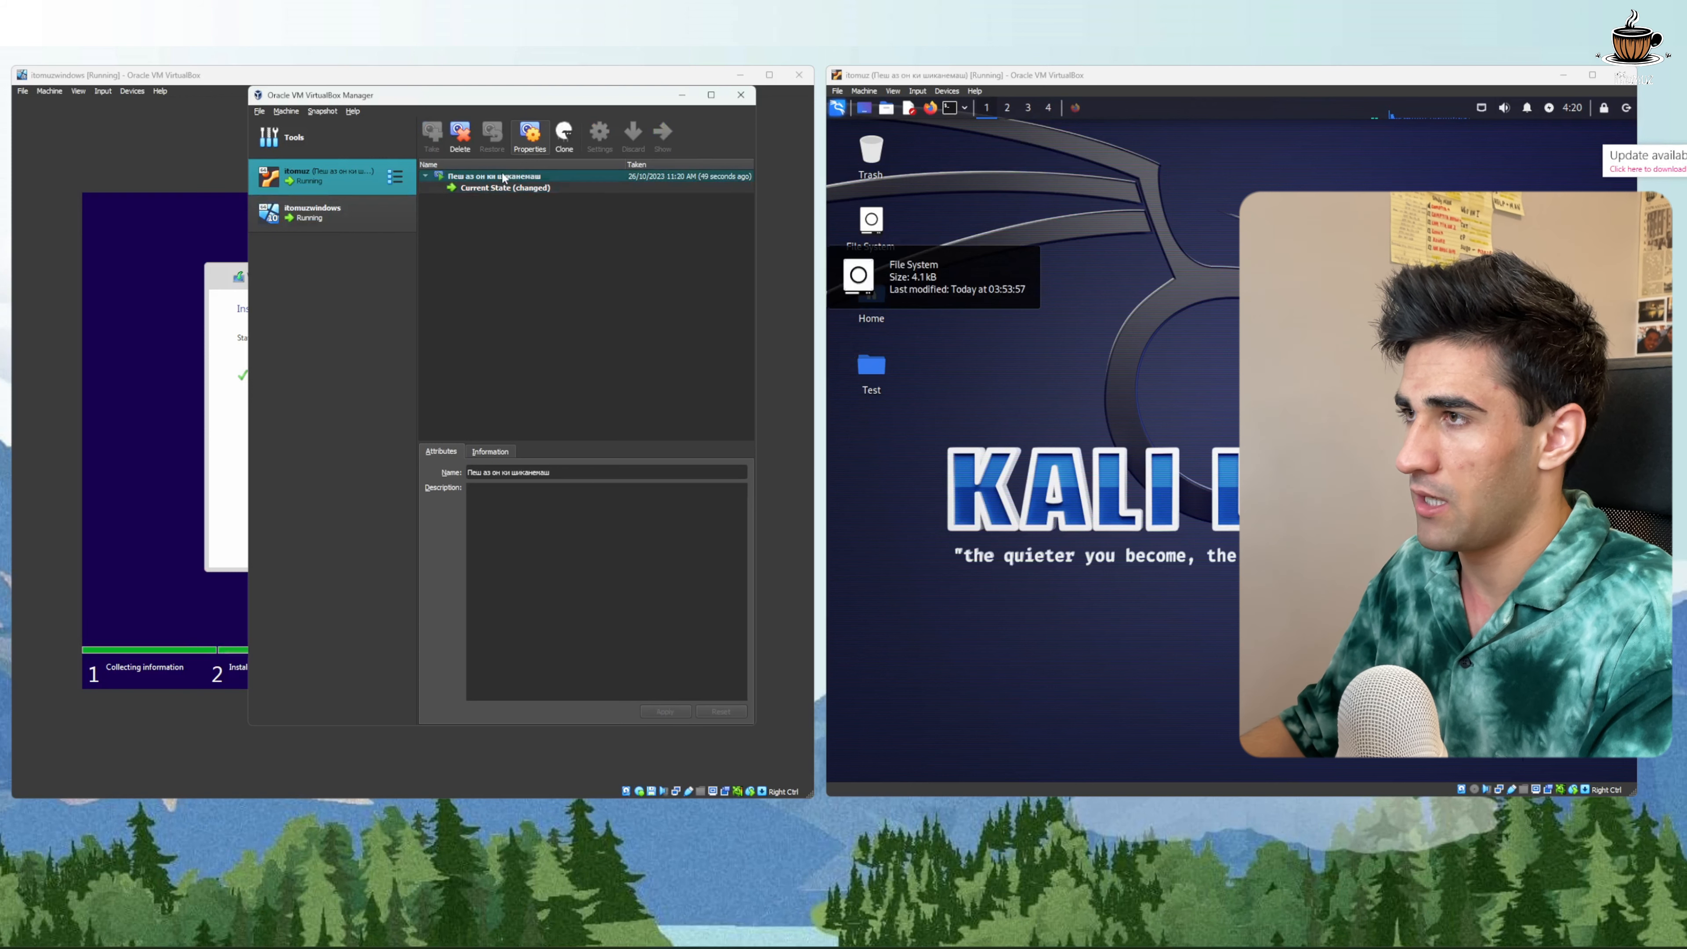
{"action": "left_click", "coordinate": [564, 135]}
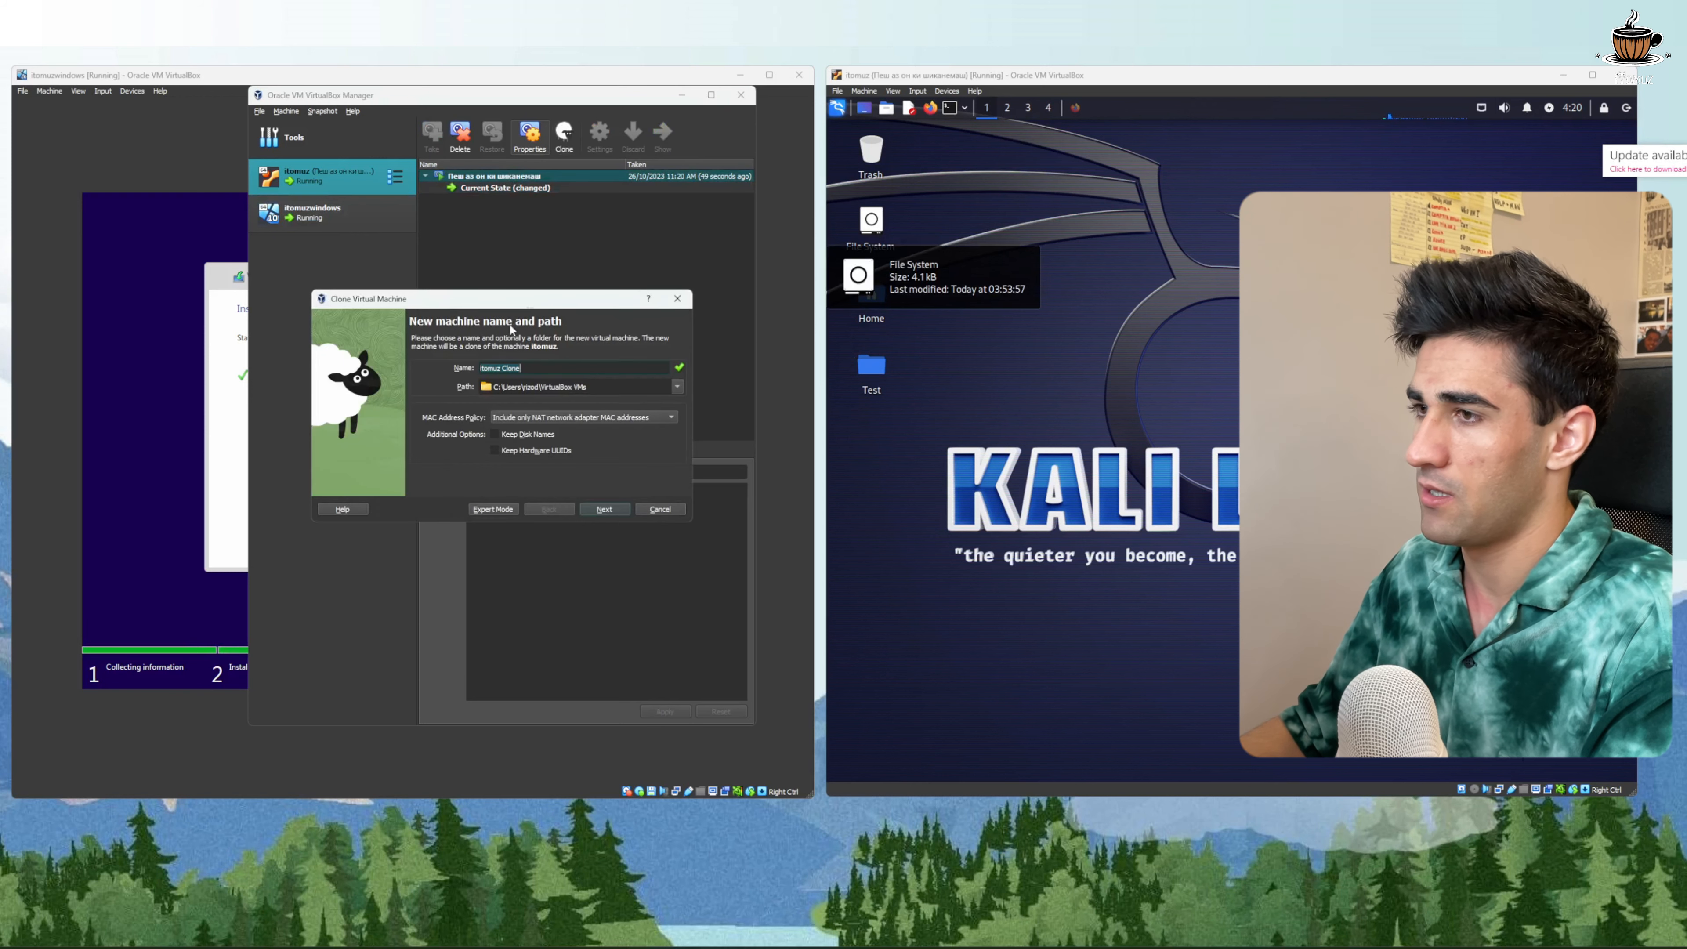
{"action": "left_click", "coordinate": [536, 366]}
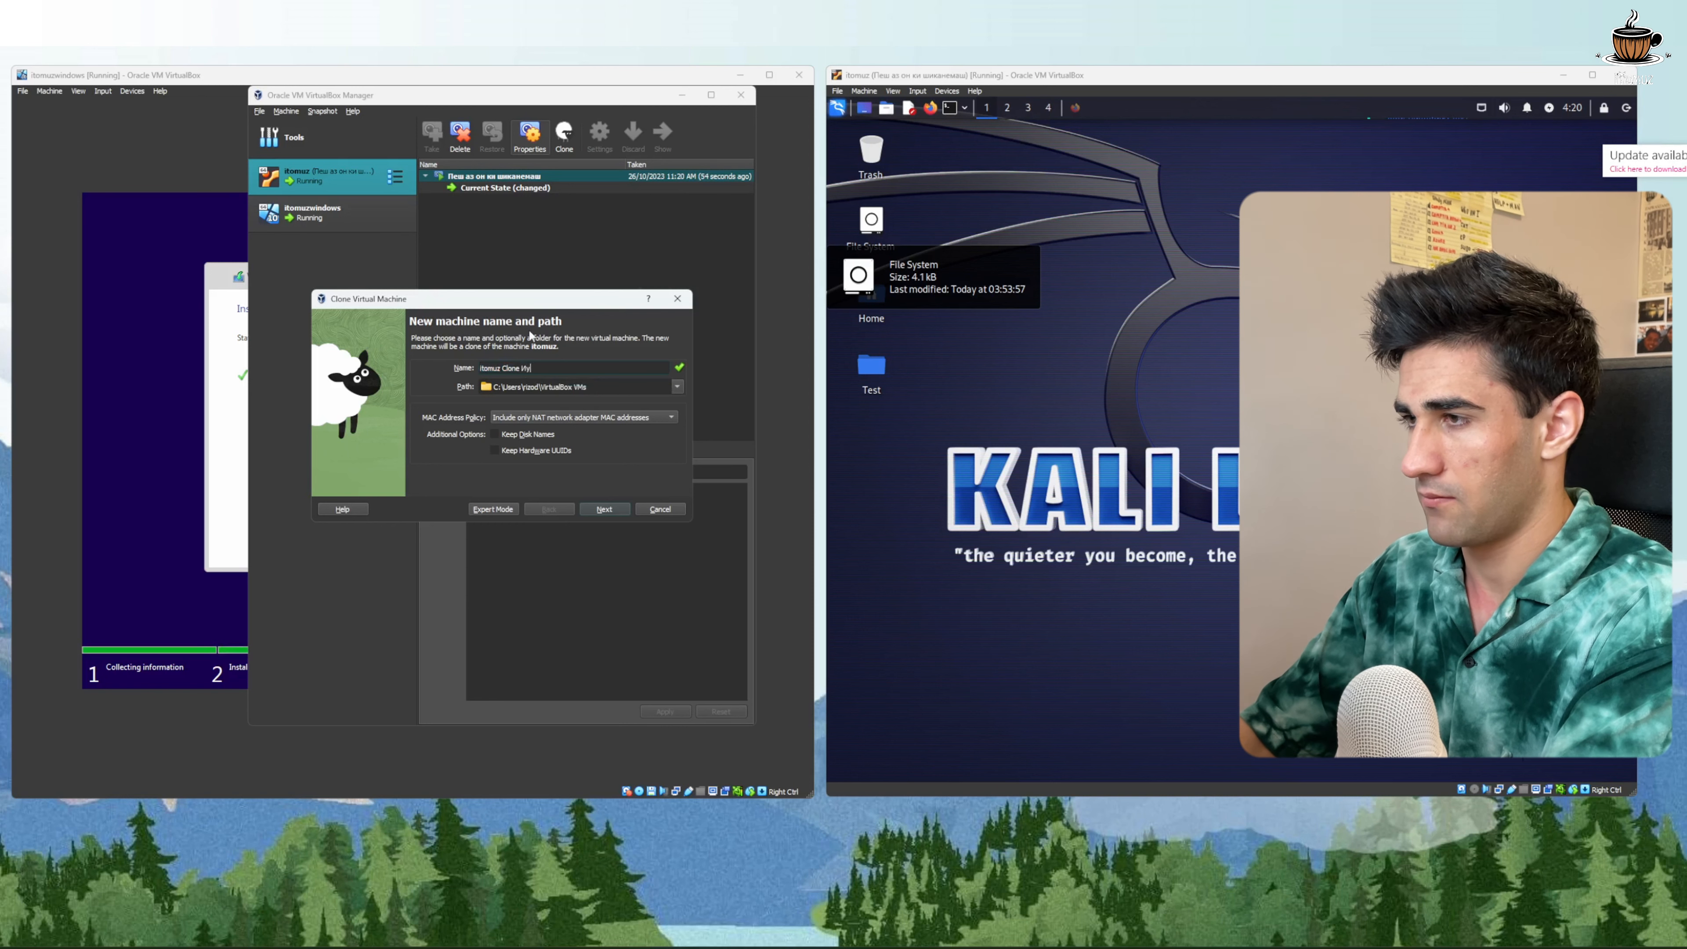
{"action": "key", "text": "BackSpace"}
{"action": "key", "text": "BackSpace"}
{"action": "key", "text": "super"}
{"action": "key", "text": "super"}
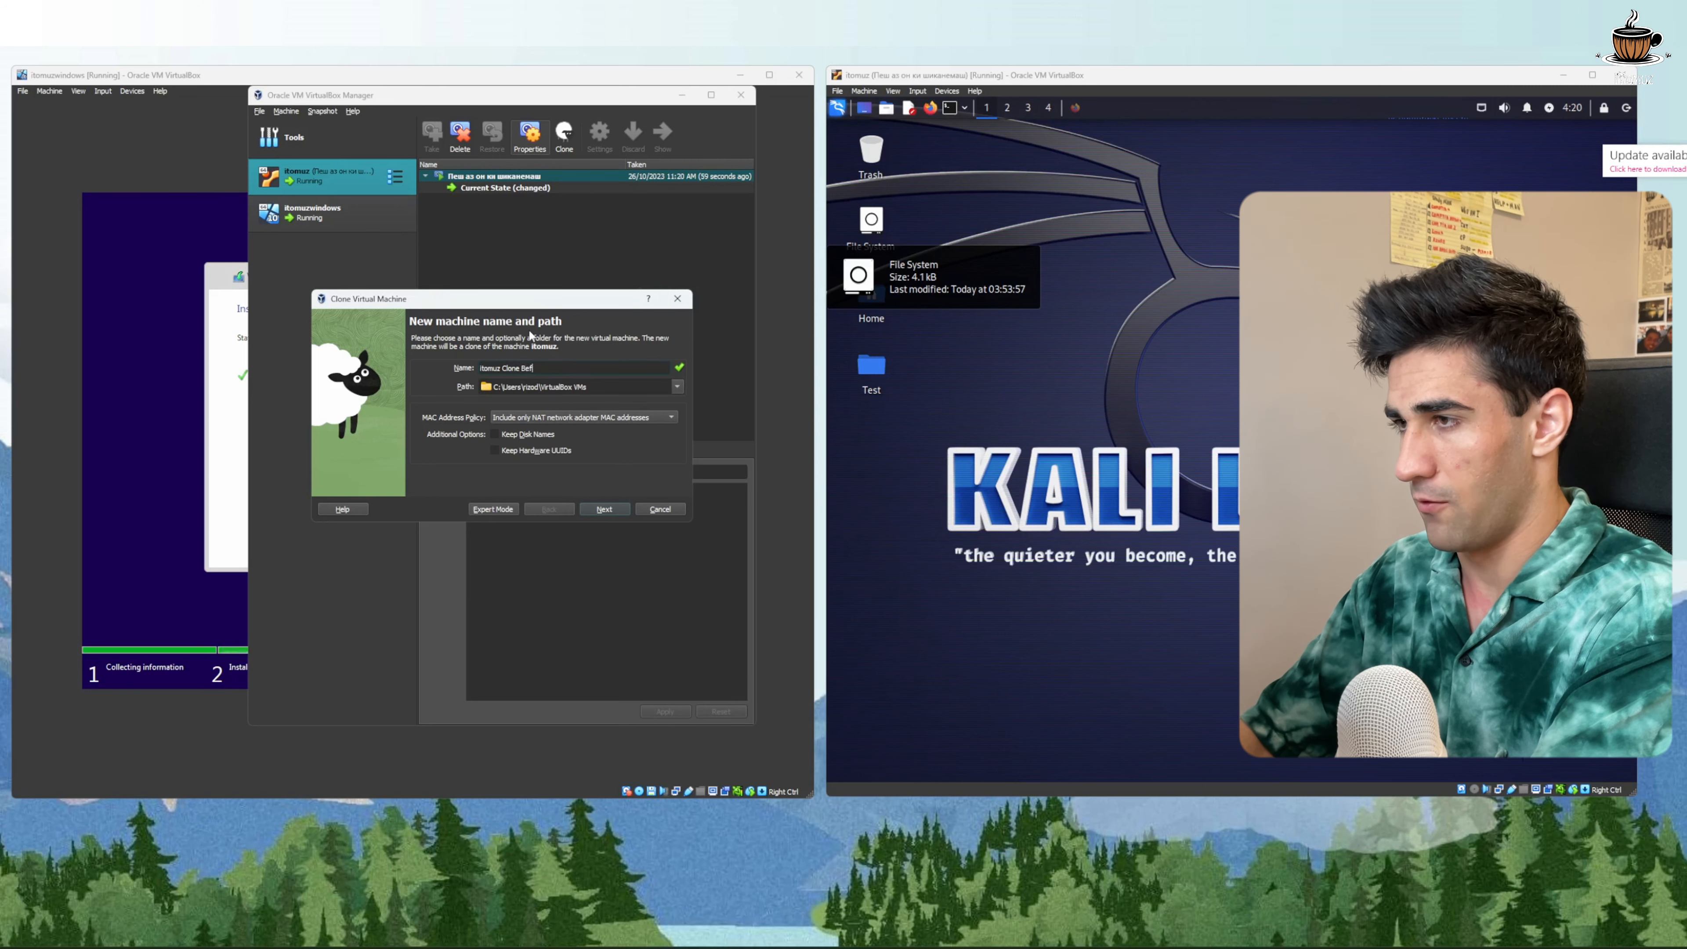
{"action": "type", "text": "Before"}
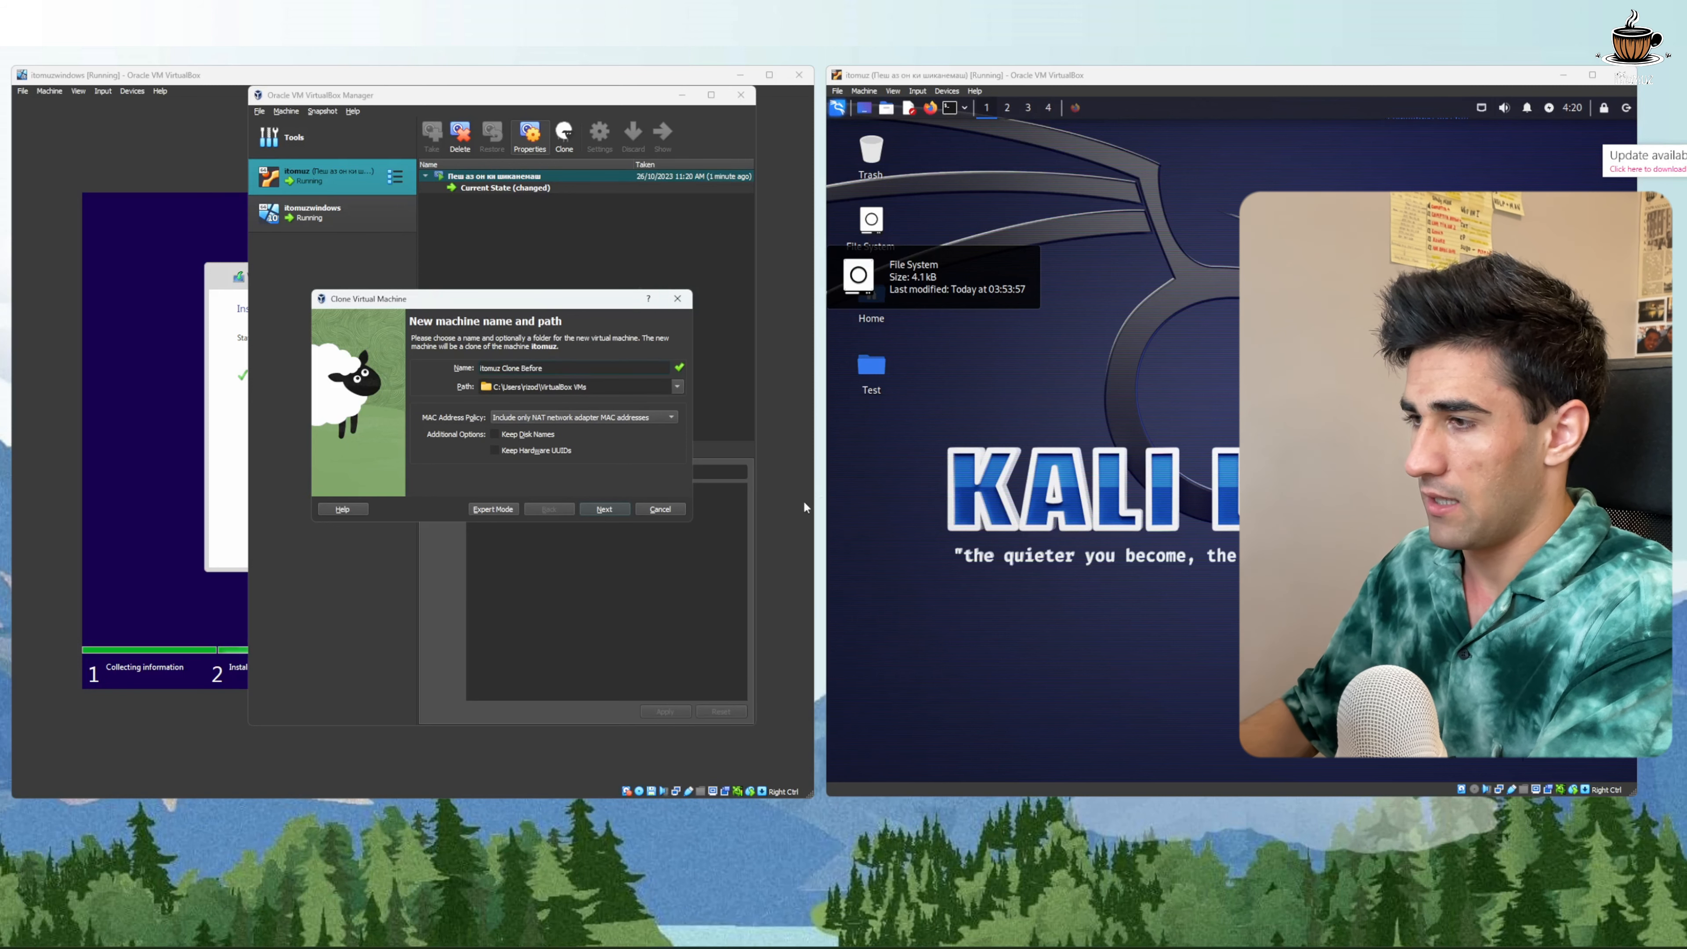
{"action": "left_click", "coordinate": [619, 510]}
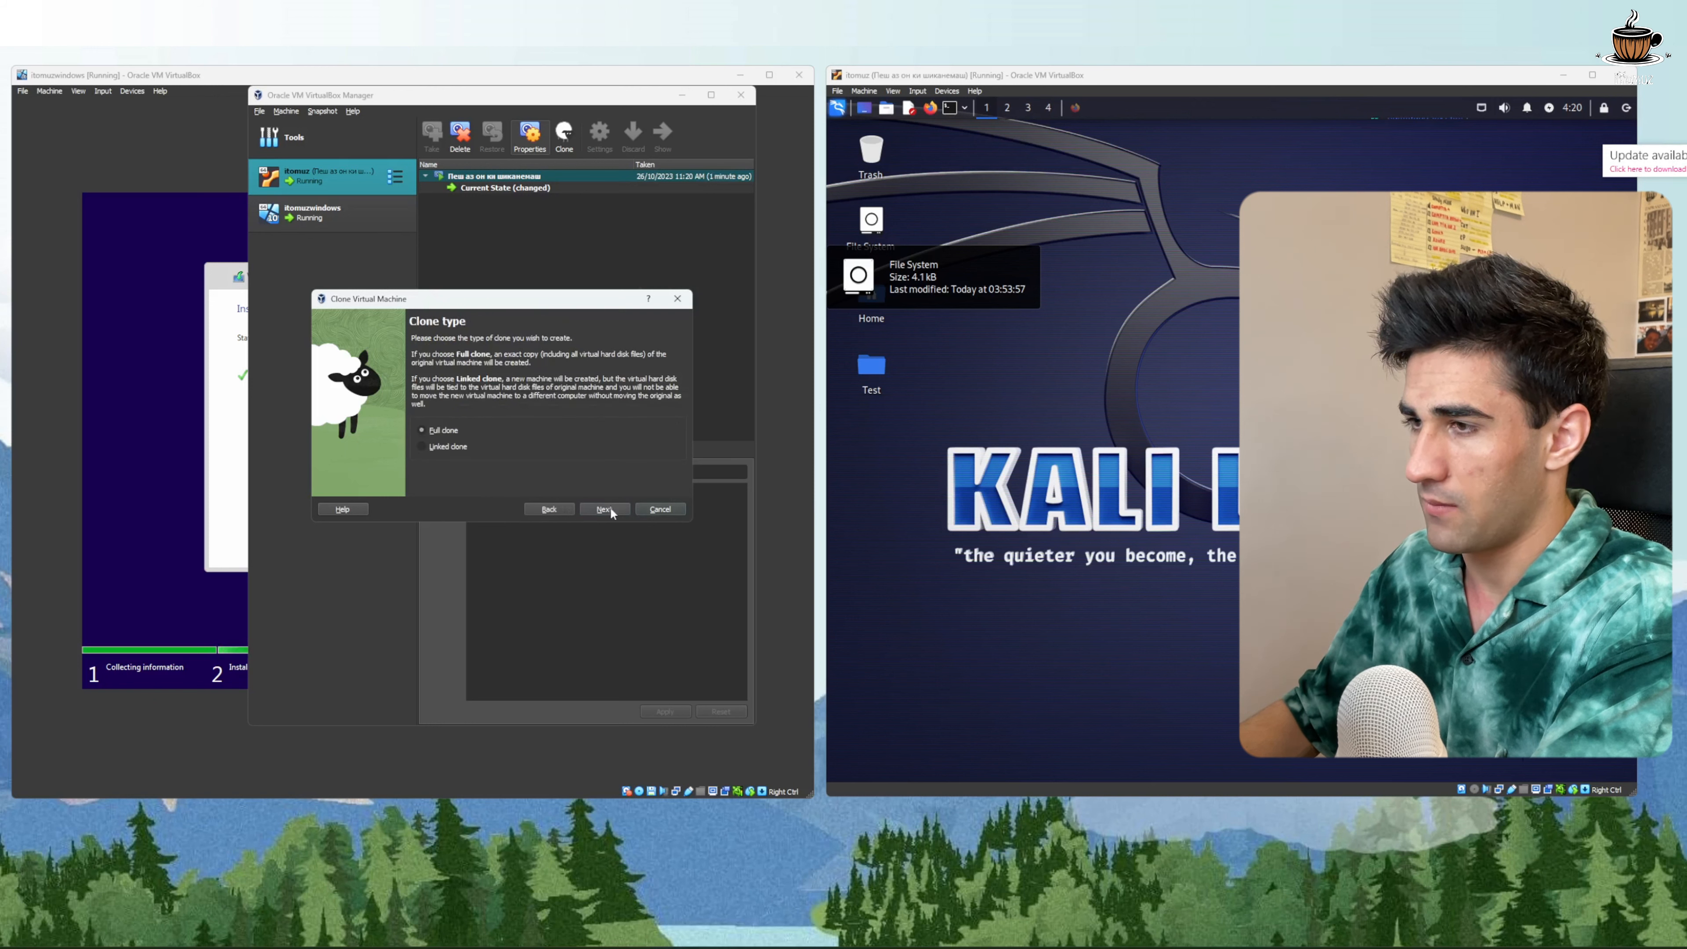
{"action": "left_click", "coordinate": [600, 510]}
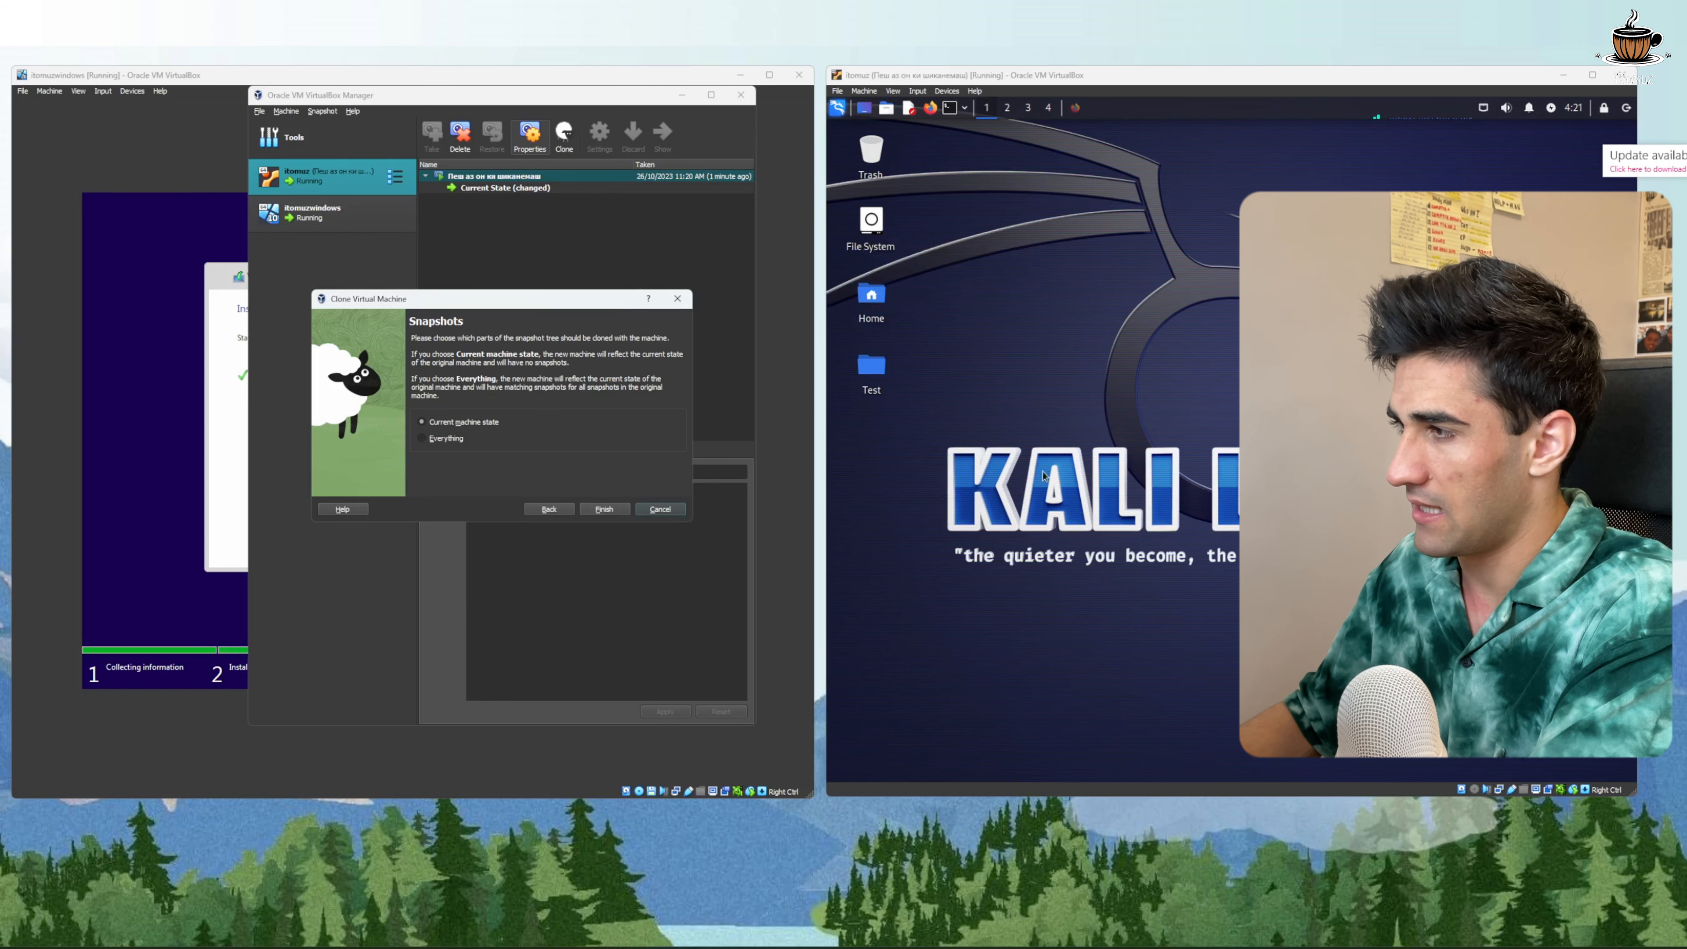
{"action": "left_click", "coordinate": [606, 509]}
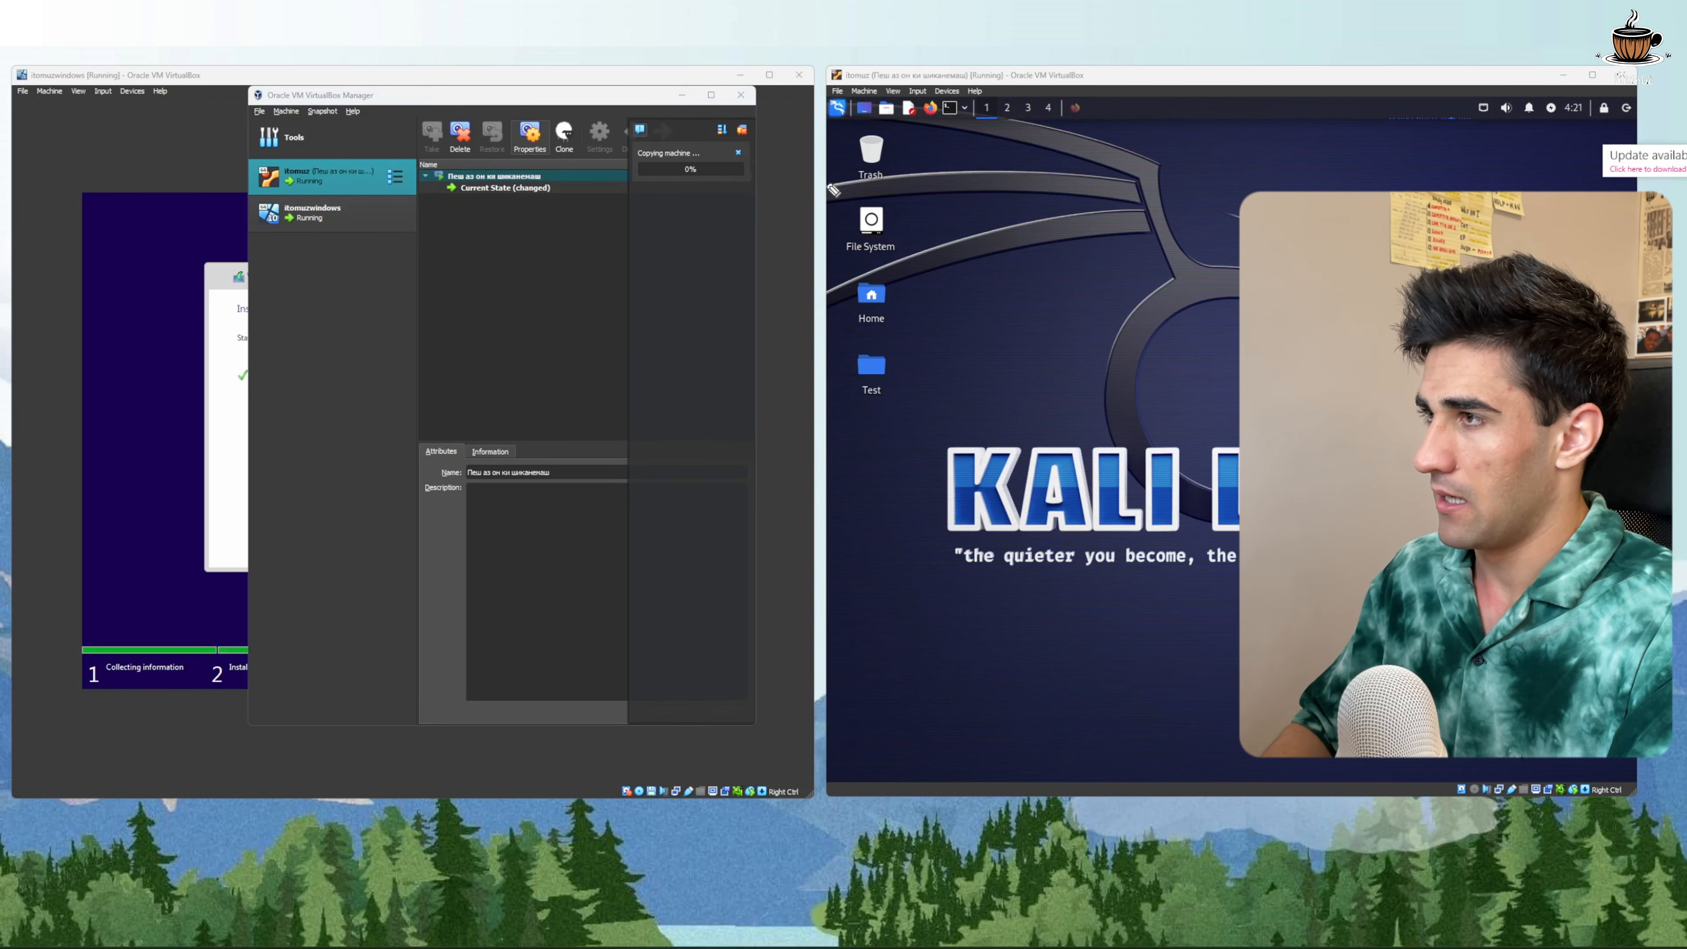
{"action": "mouse_move", "coordinate": [661, 262]}
{"action": "left_mouse_down"}
{"action": "mouse_move", "coordinate": [683, 179]}
{"action": "mouse_move", "coordinate": [710, 206]}
{"action": "left_mouse_up"}
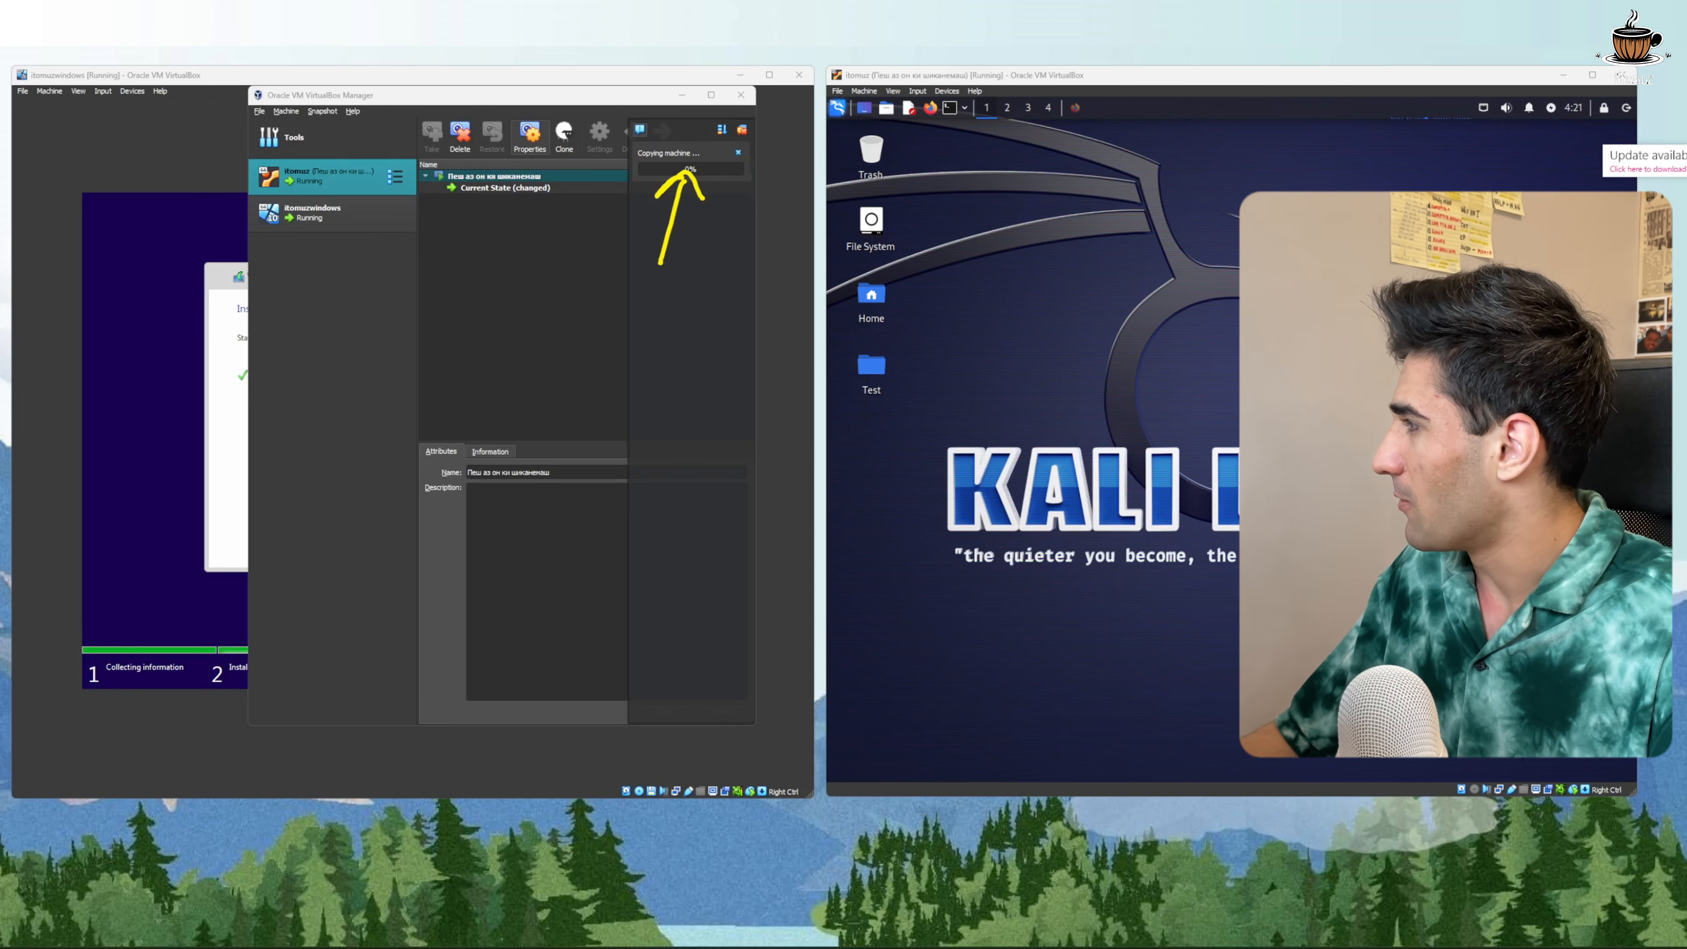
{"action": "key", "text": "alt+Tab"}
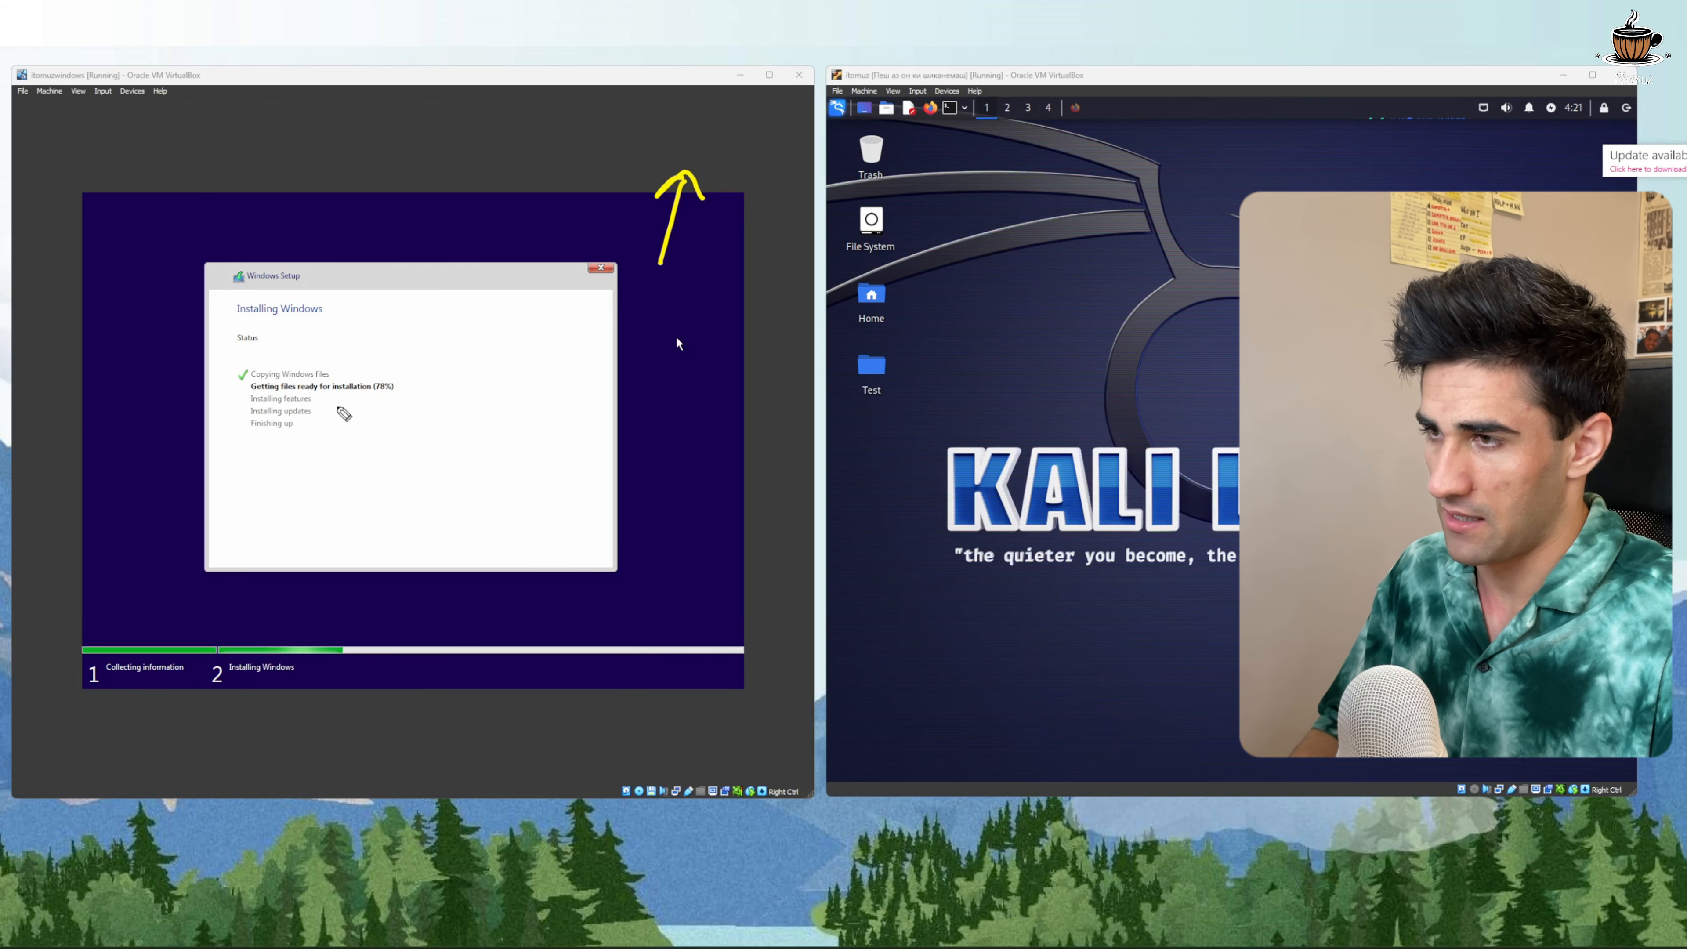
{"action": "mouse_move", "coordinate": [328, 424]}
{"action": "left_mouse_down"}
{"action": "mouse_move", "coordinate": [356, 428]}
{"action": "mouse_move", "coordinate": [361, 408]}
{"action": "mouse_move", "coordinate": [363, 449]}
{"action": "left_mouse_up"}
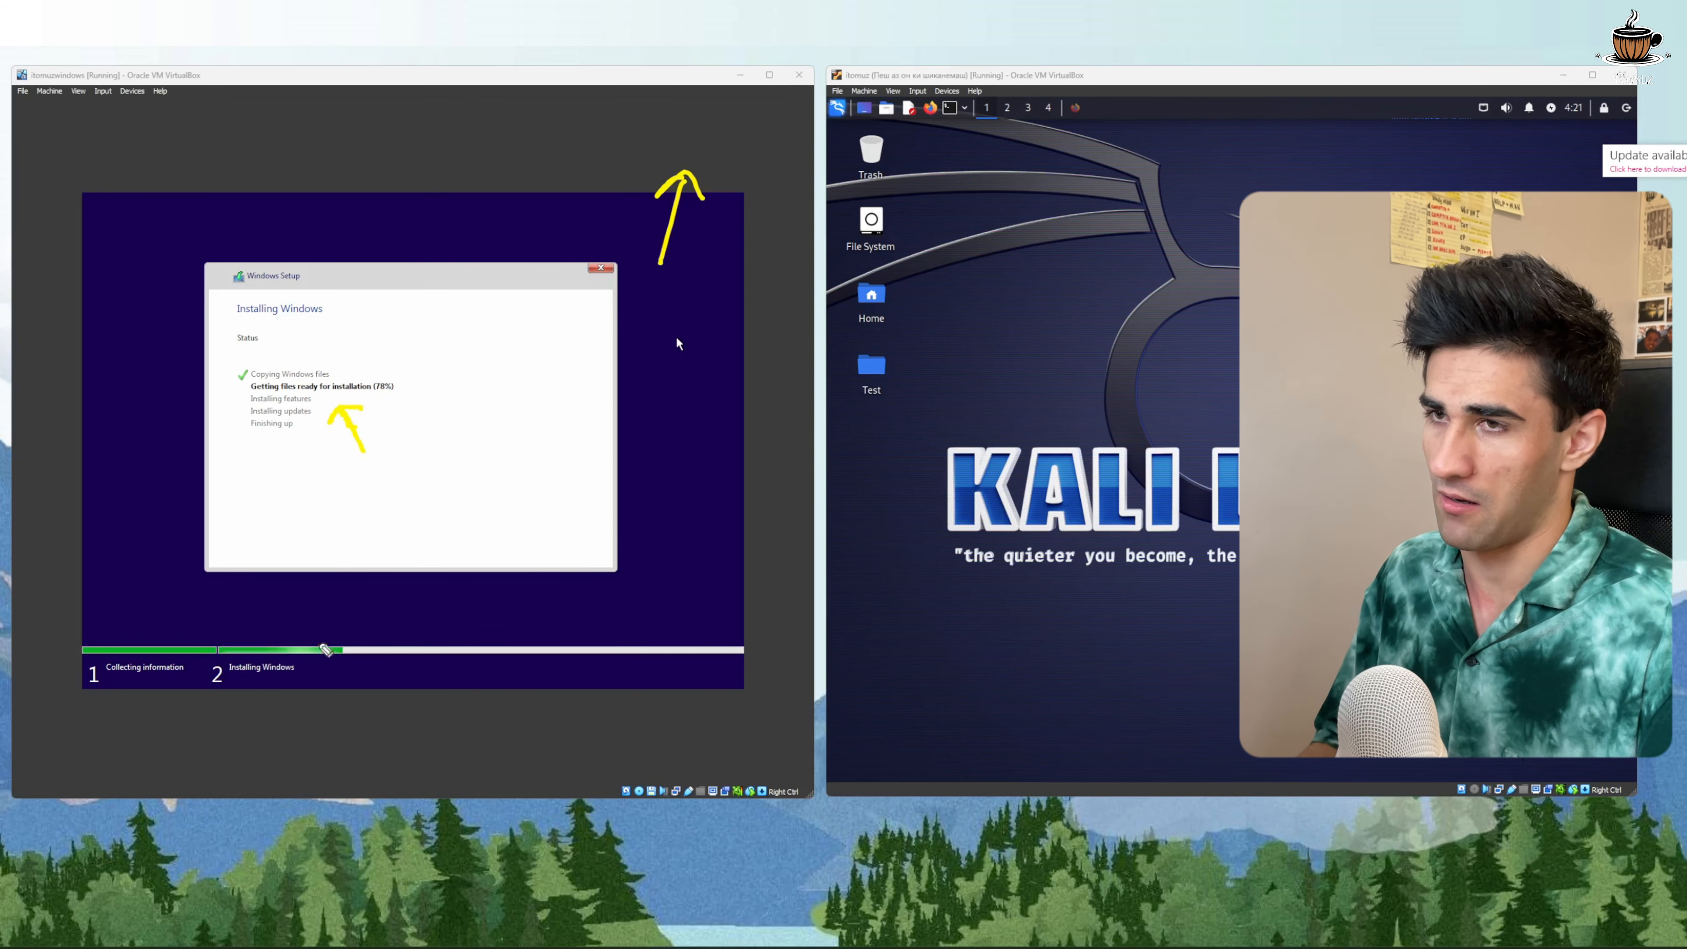
{"action": "left_click_drag", "start_coordinate": [151, 622], "coordinate": [114, 622]}
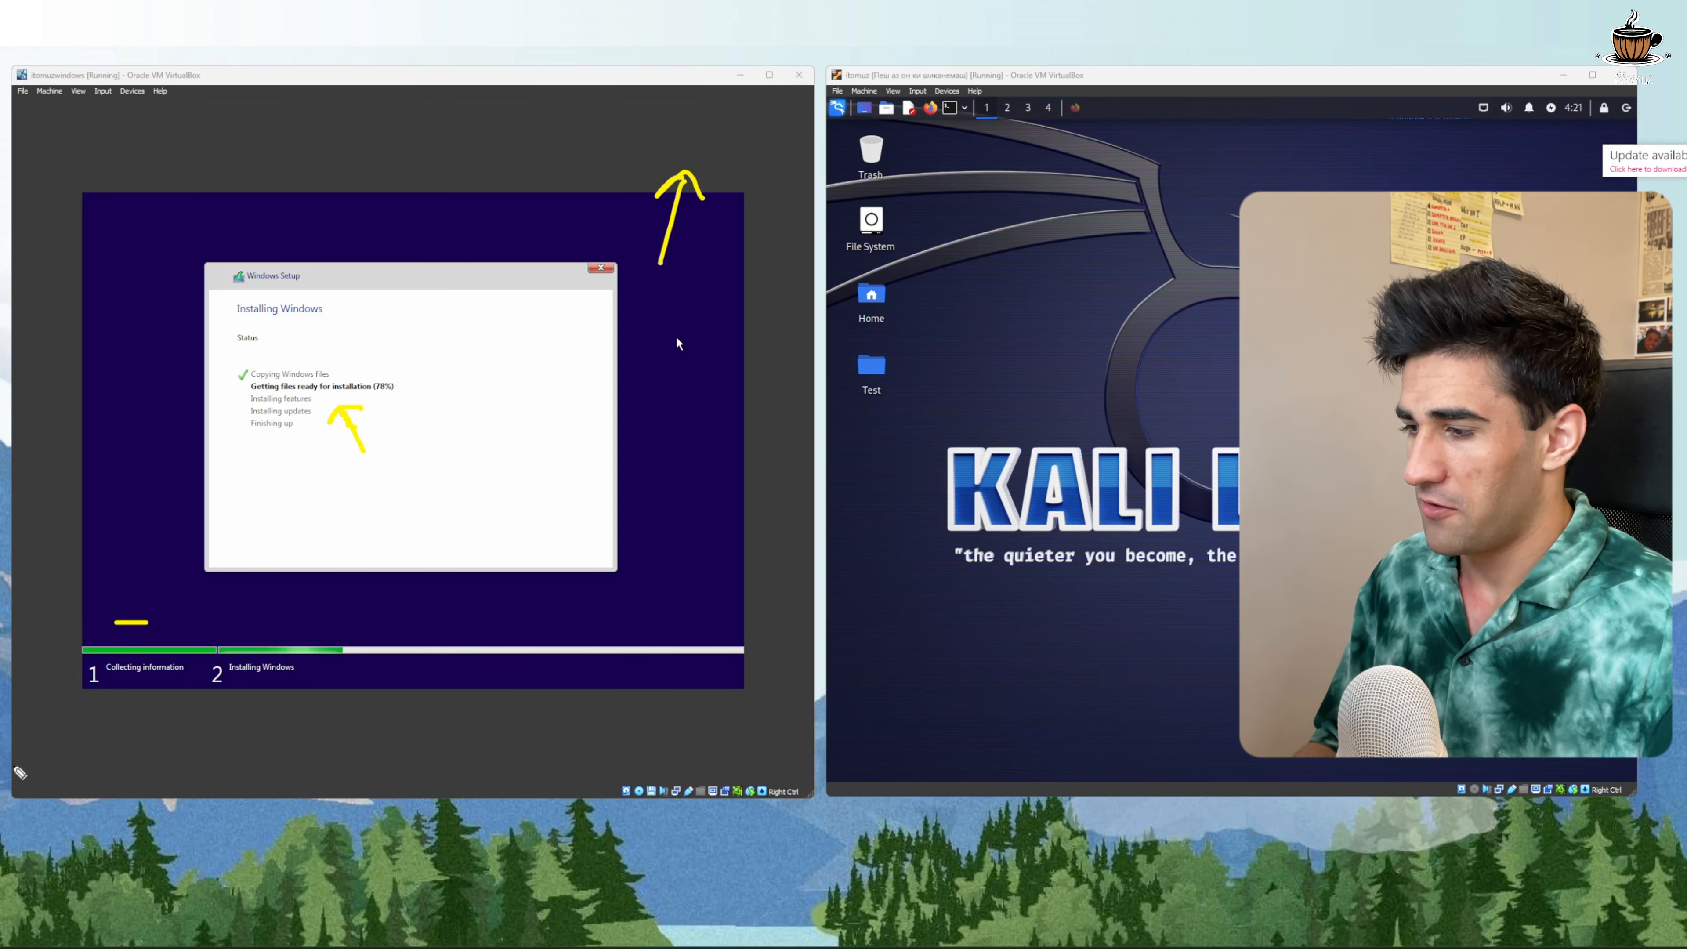
{"action": "mouse_move", "coordinate": [226, 289]}
{"action": "left_mouse_down"}
{"action": "mouse_move", "coordinate": [226, 319]}
{"action": "mouse_move", "coordinate": [314, 330]}
{"action": "mouse_move", "coordinate": [304, 306]}
{"action": "left_mouse_up"}
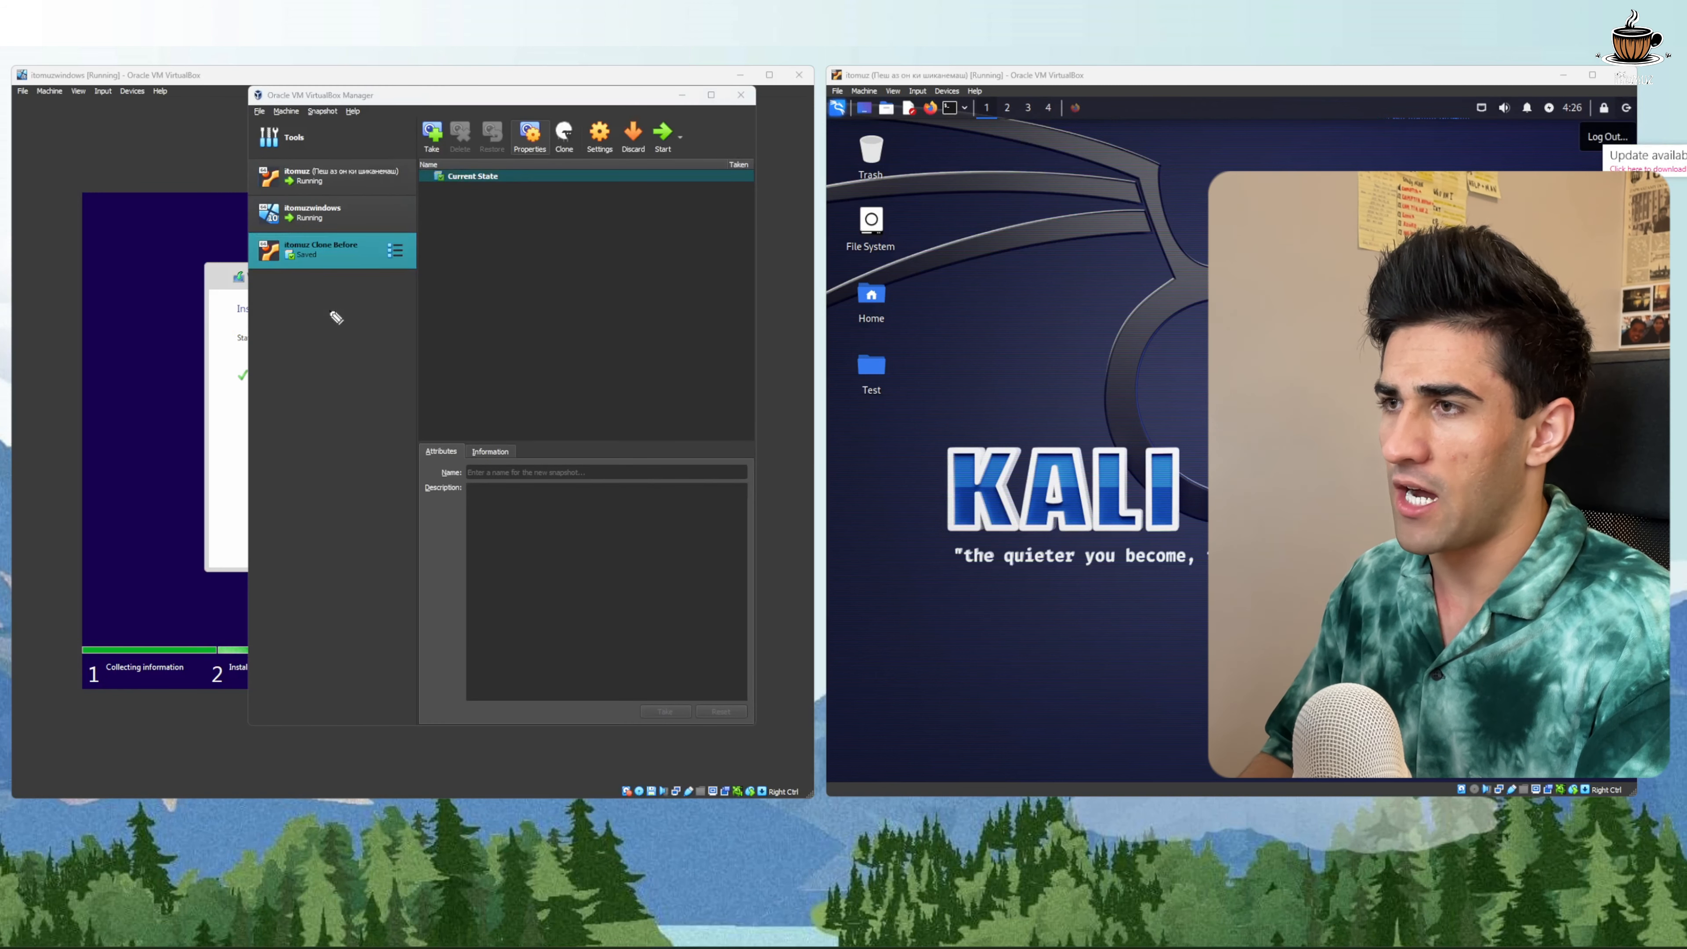
{"action": "mouse_move", "coordinate": [325, 298]}
{"action": "left_mouse_down"}
{"action": "mouse_move", "coordinate": [314, 334]}
{"action": "mouse_move", "coordinate": [303, 305]}
{"action": "mouse_move", "coordinate": [322, 291]}
{"action": "left_mouse_up"}
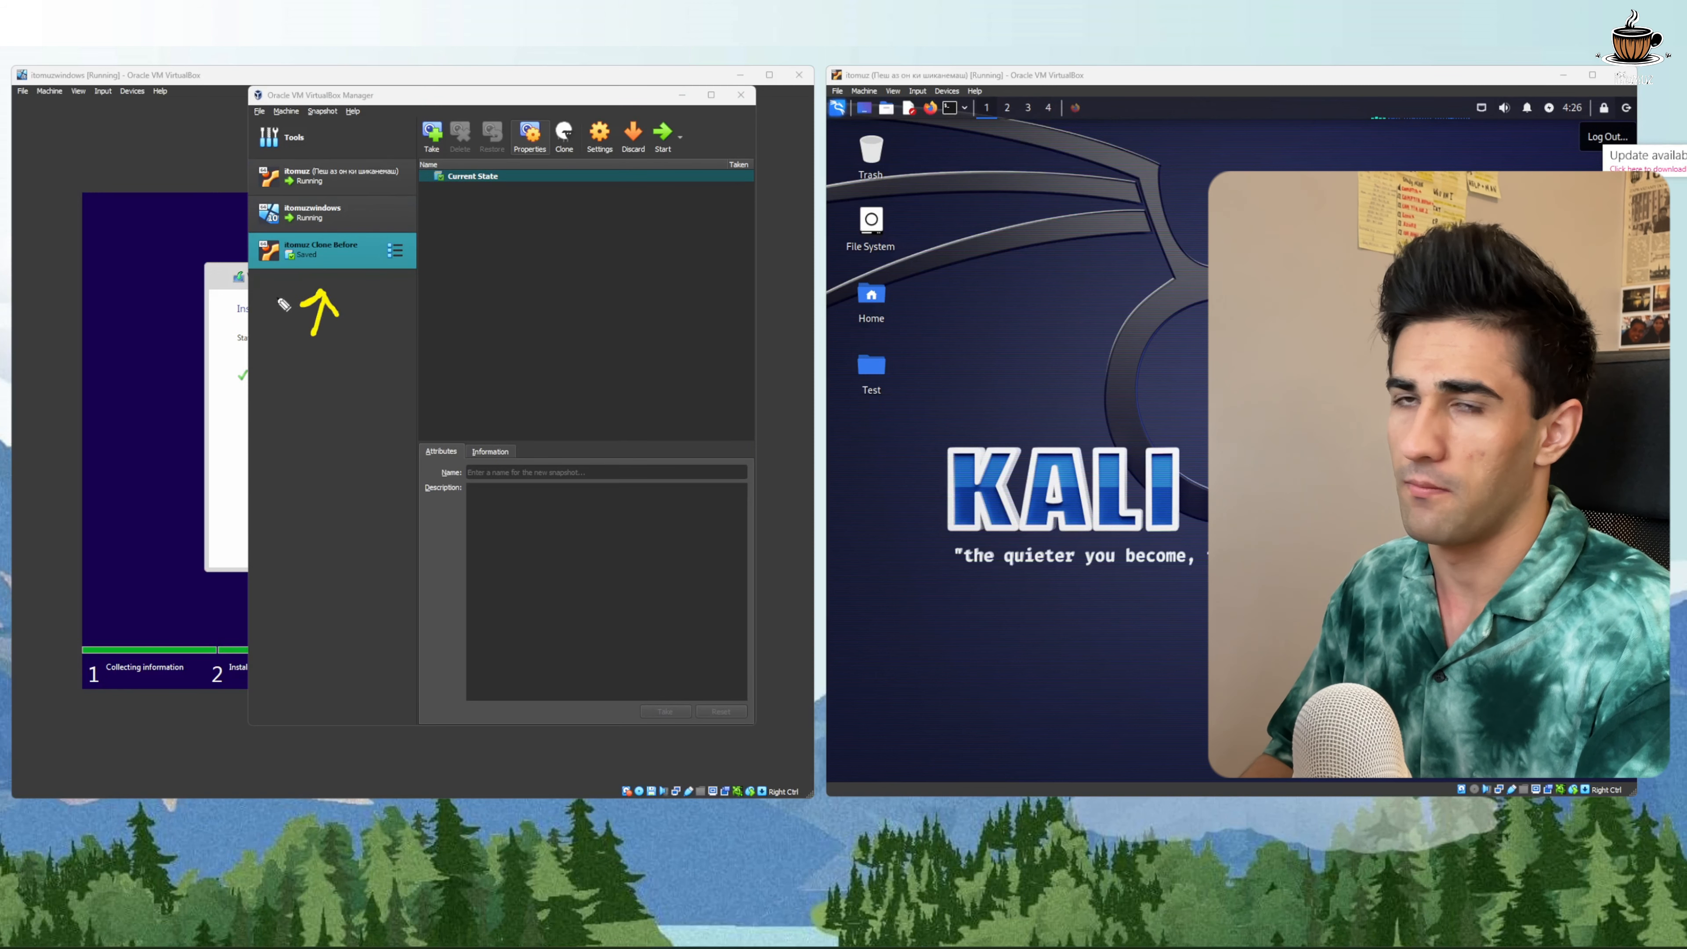
{"action": "mouse_move", "coordinate": [295, 171]}
{"action": "left_mouse_down"}
{"action": "mouse_move", "coordinate": [292, 200]}
{"action": "mouse_move", "coordinate": [322, 172]}
{"action": "left_mouse_up"}
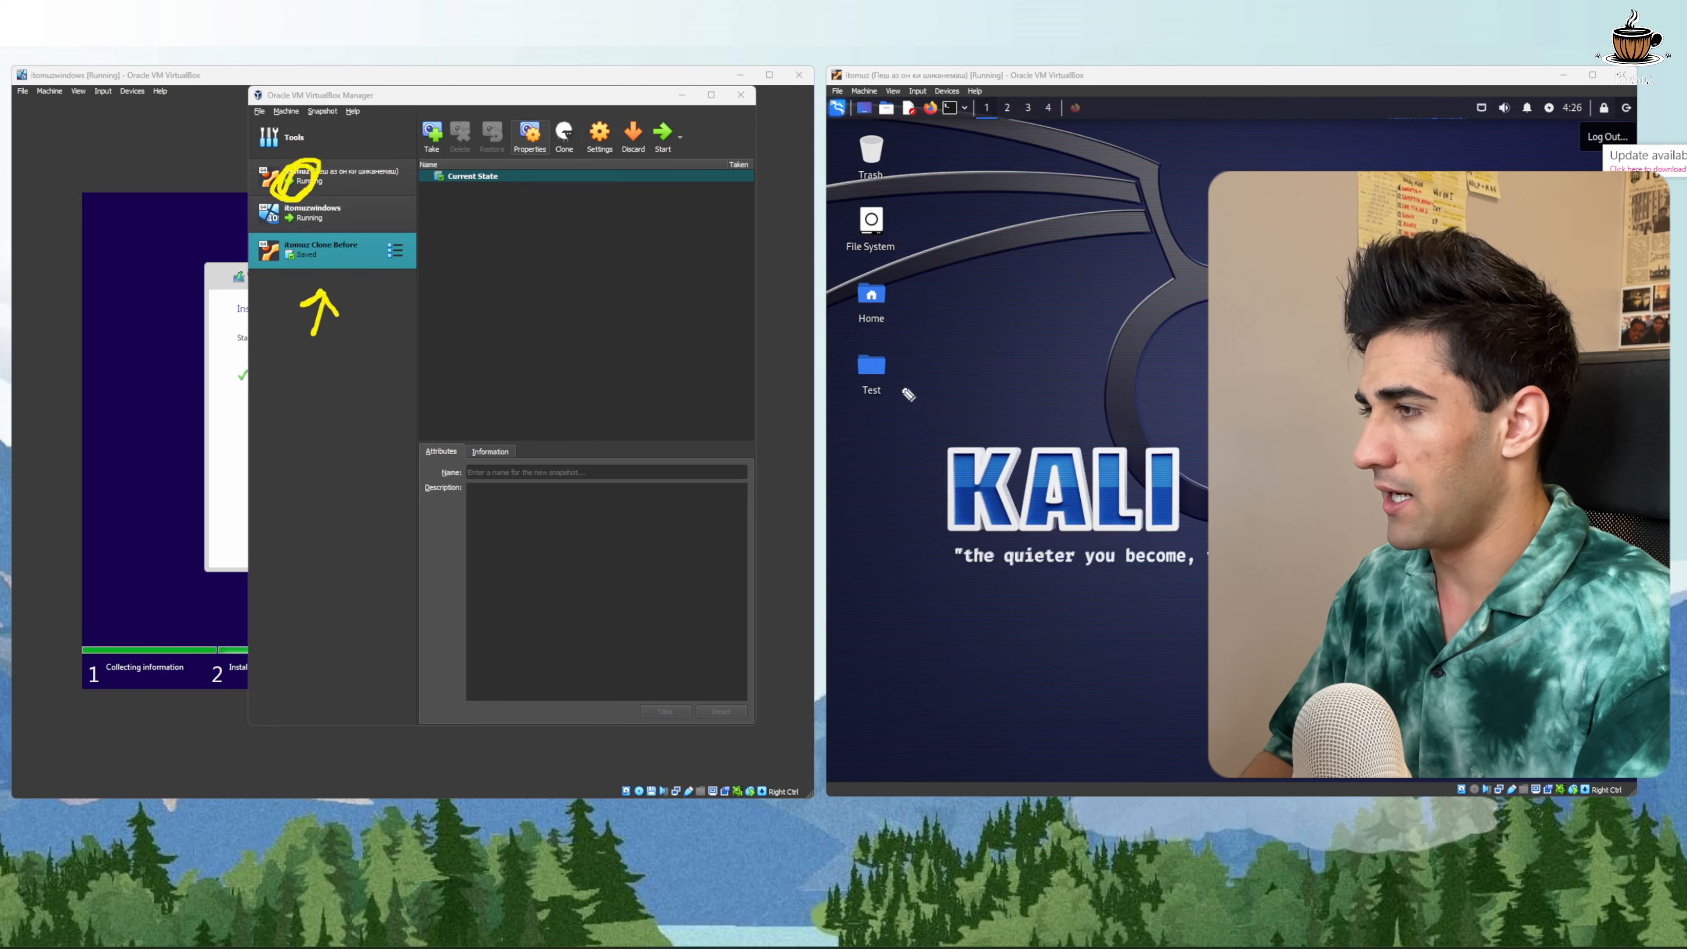
{"action": "mouse_move", "coordinate": [907, 371]}
{"action": "left_mouse_down"}
{"action": "mouse_move", "coordinate": [862, 383]}
{"action": "mouse_move", "coordinate": [923, 344]}
{"action": "mouse_move", "coordinate": [848, 489]}
{"action": "left_mouse_up"}
{"action": "left_click_drag", "start_coordinate": [843, 418], "coordinate": [969, 470]}
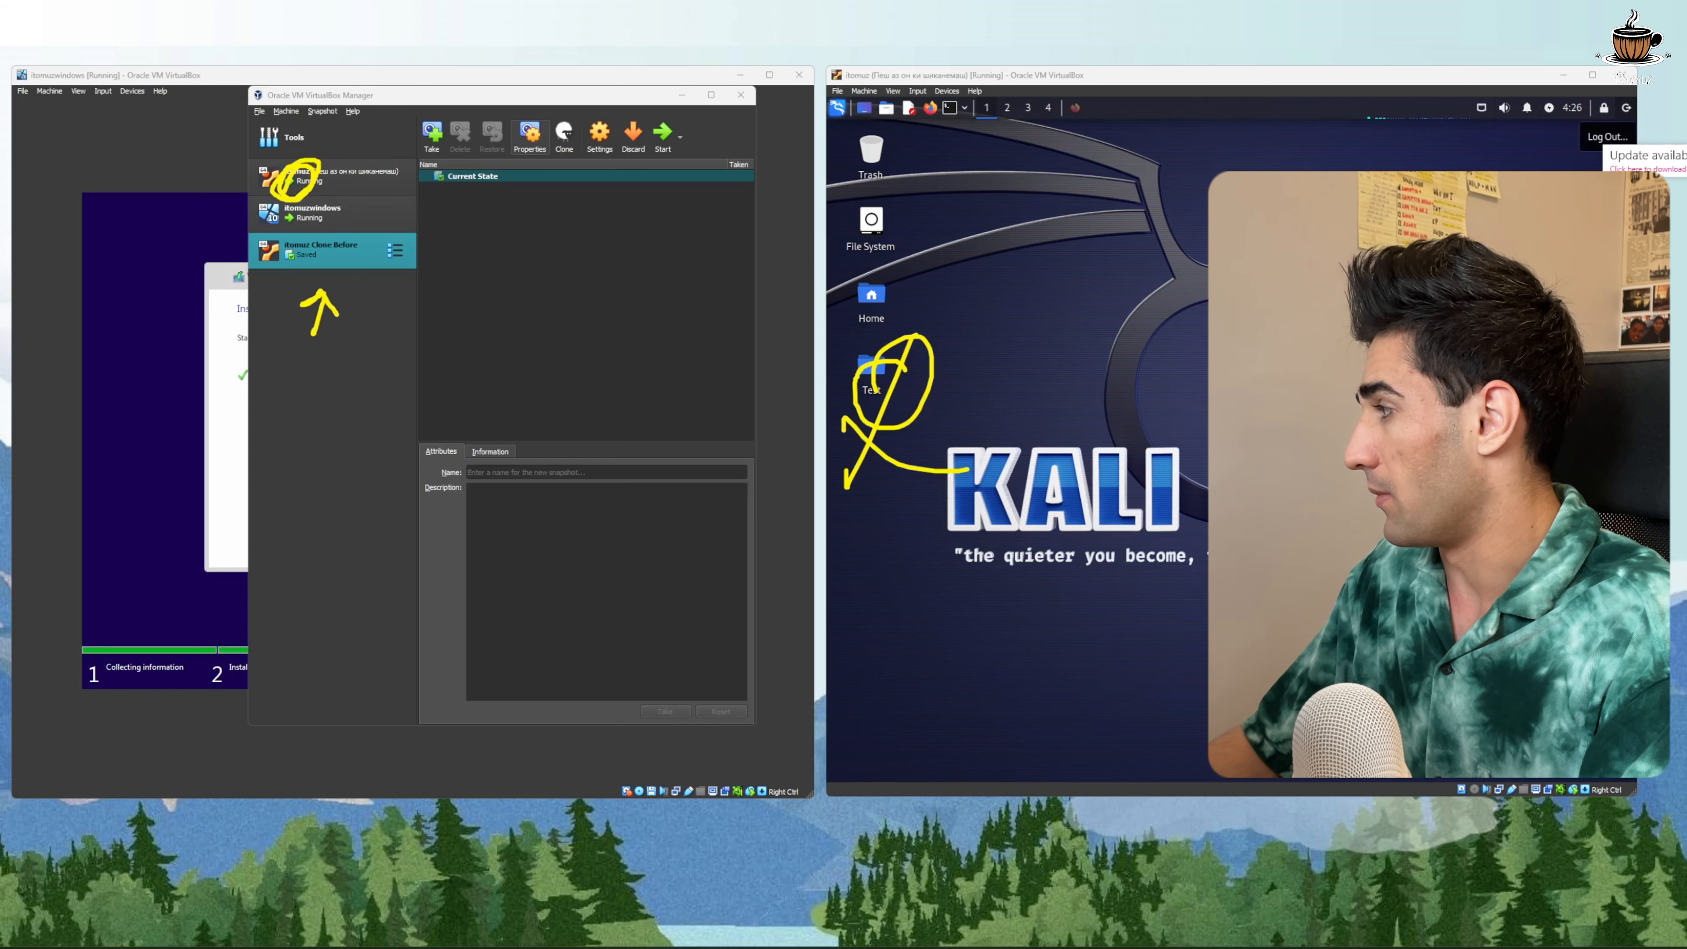
{"action": "key", "text": "Escape"}
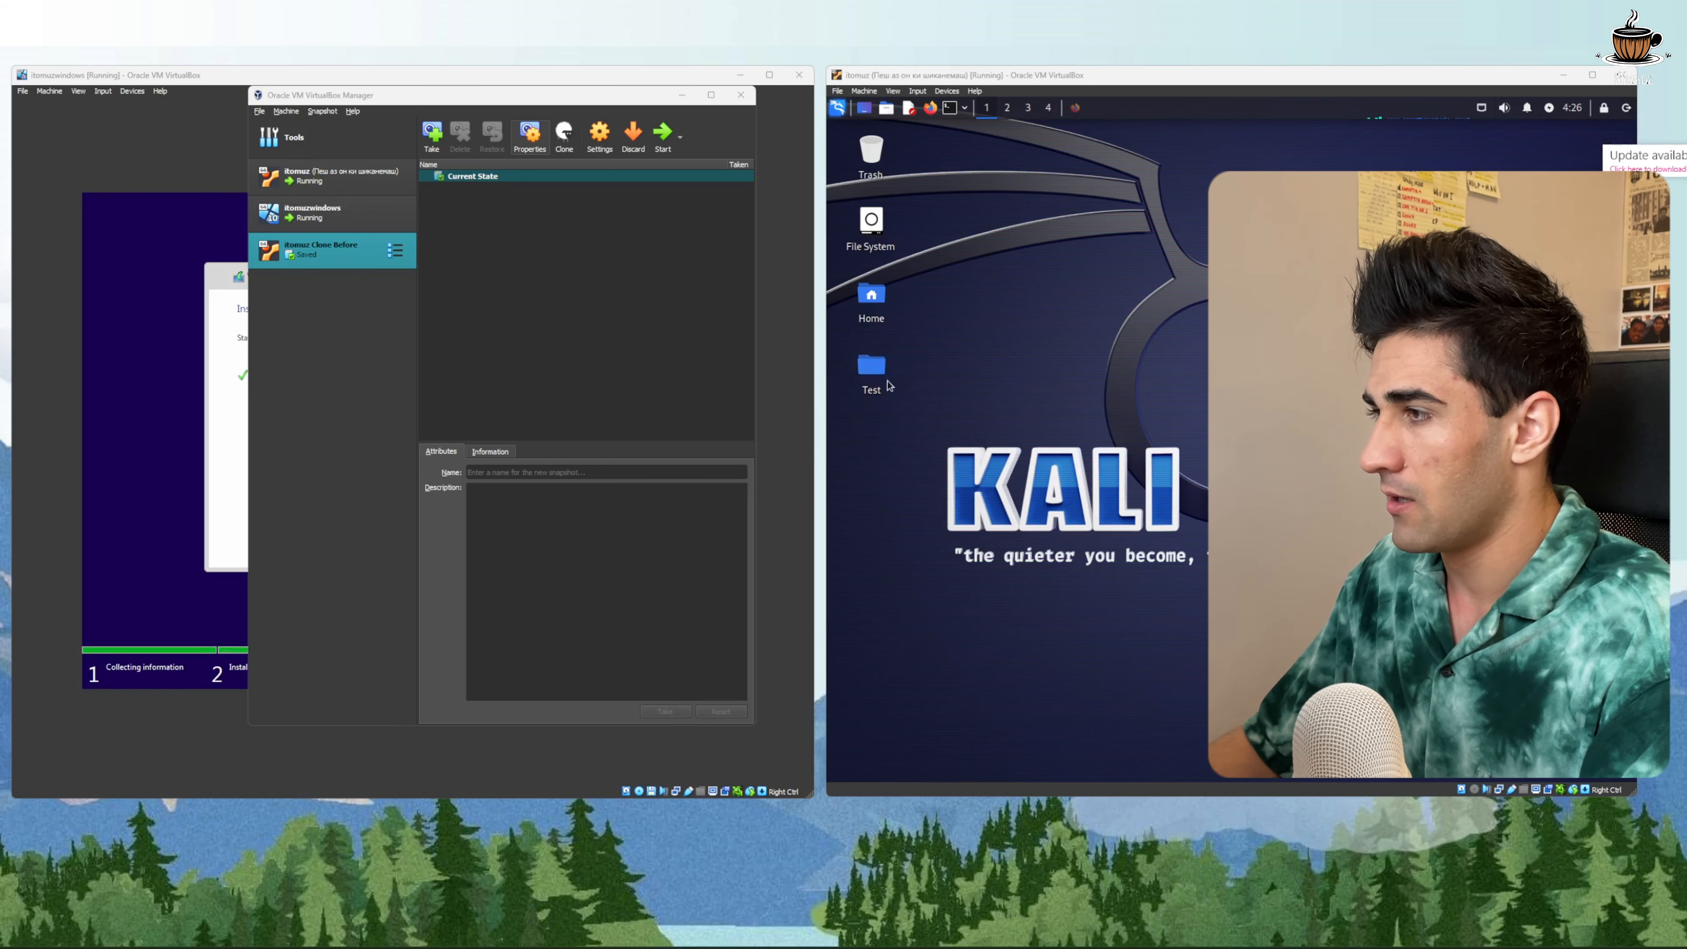
Delete the Test folder from the Kali desktop of the itomuz machine and empty the Trash
{"action": "left_click", "coordinate": [876, 368]}
{"action": "key", "text": "Delete"}
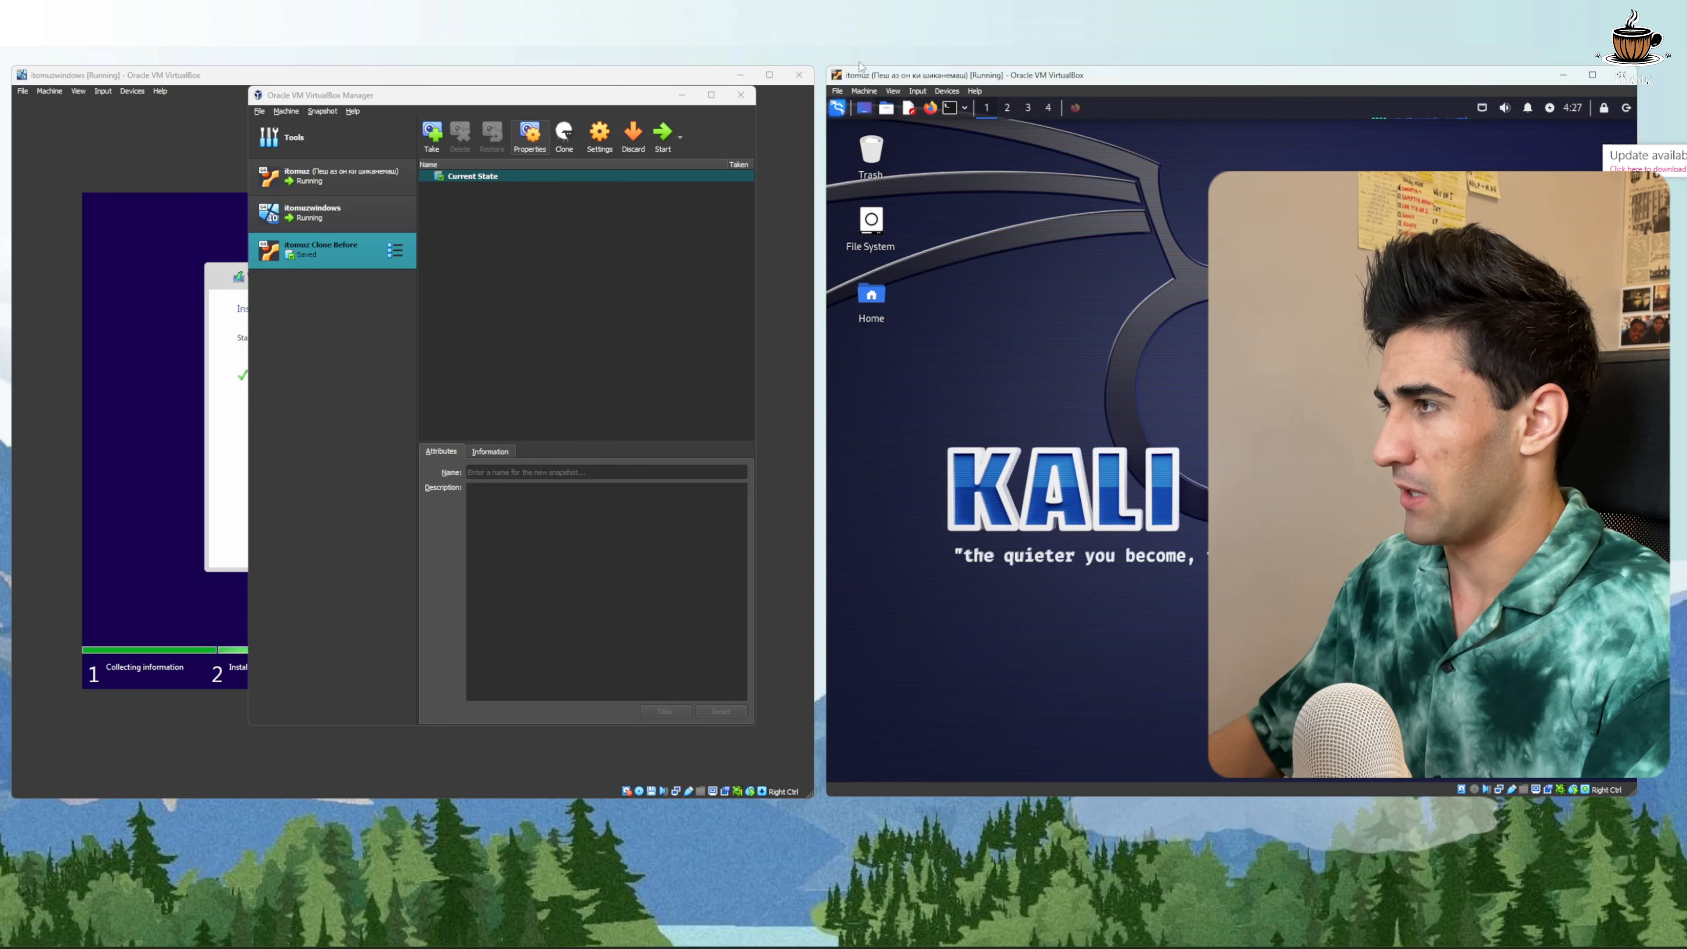
{"action": "right_click", "coordinate": [871, 152]}
{"action": "left_click", "coordinate": [920, 203]}
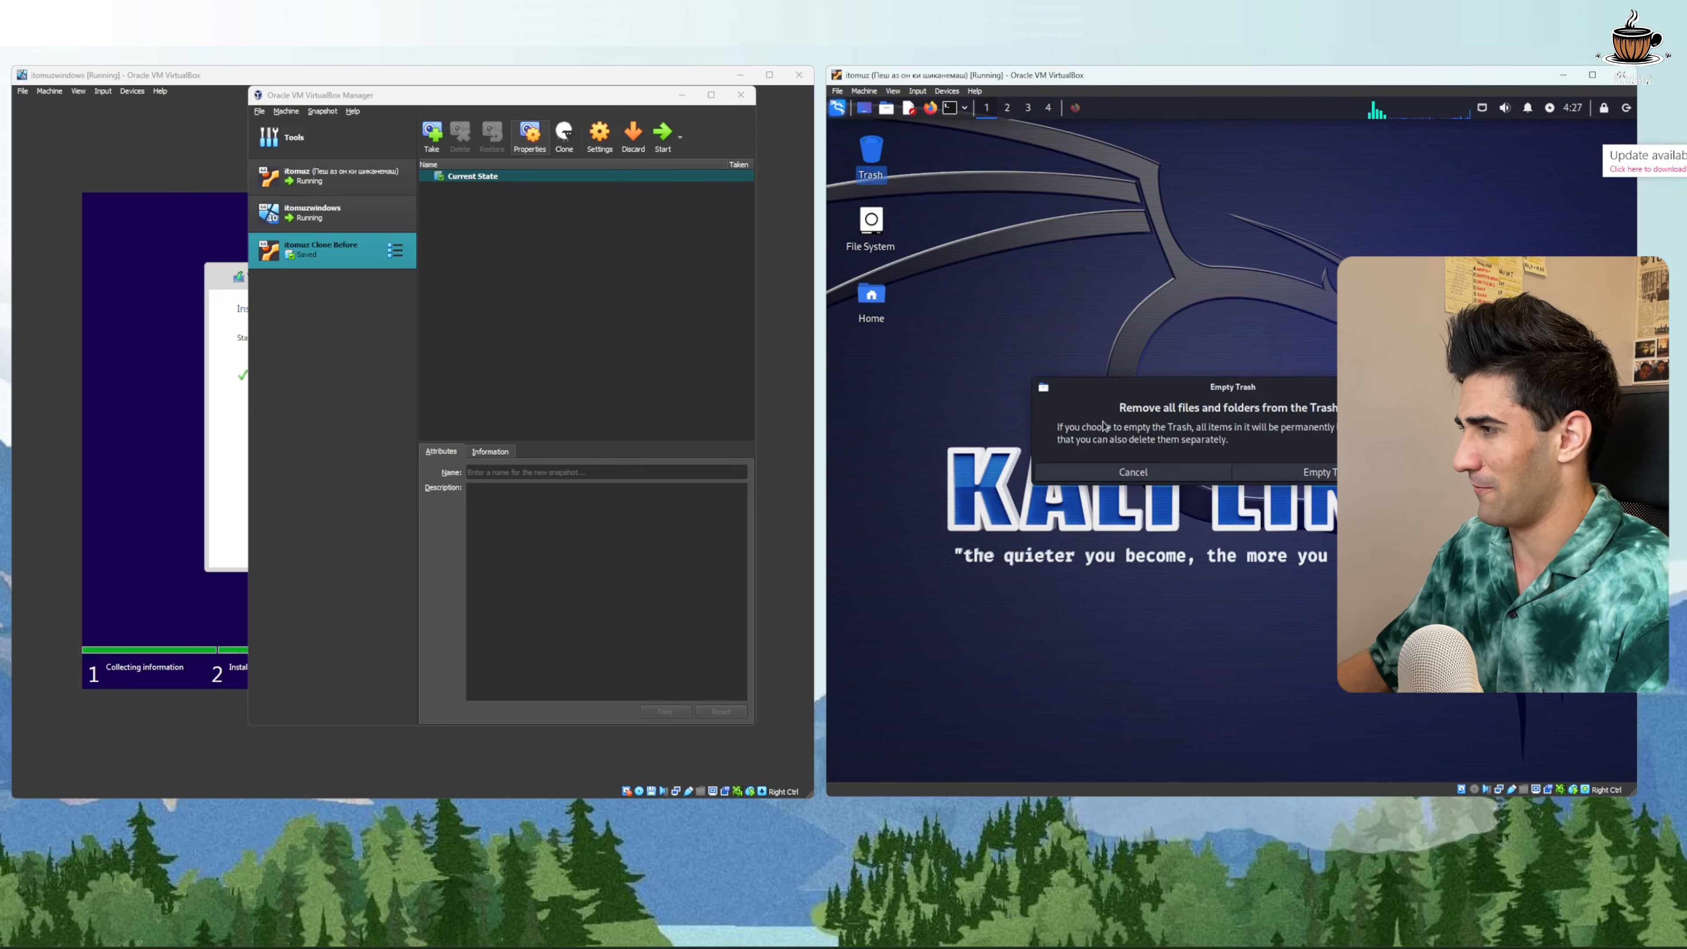
{"action": "left_click", "coordinate": [1285, 474]}
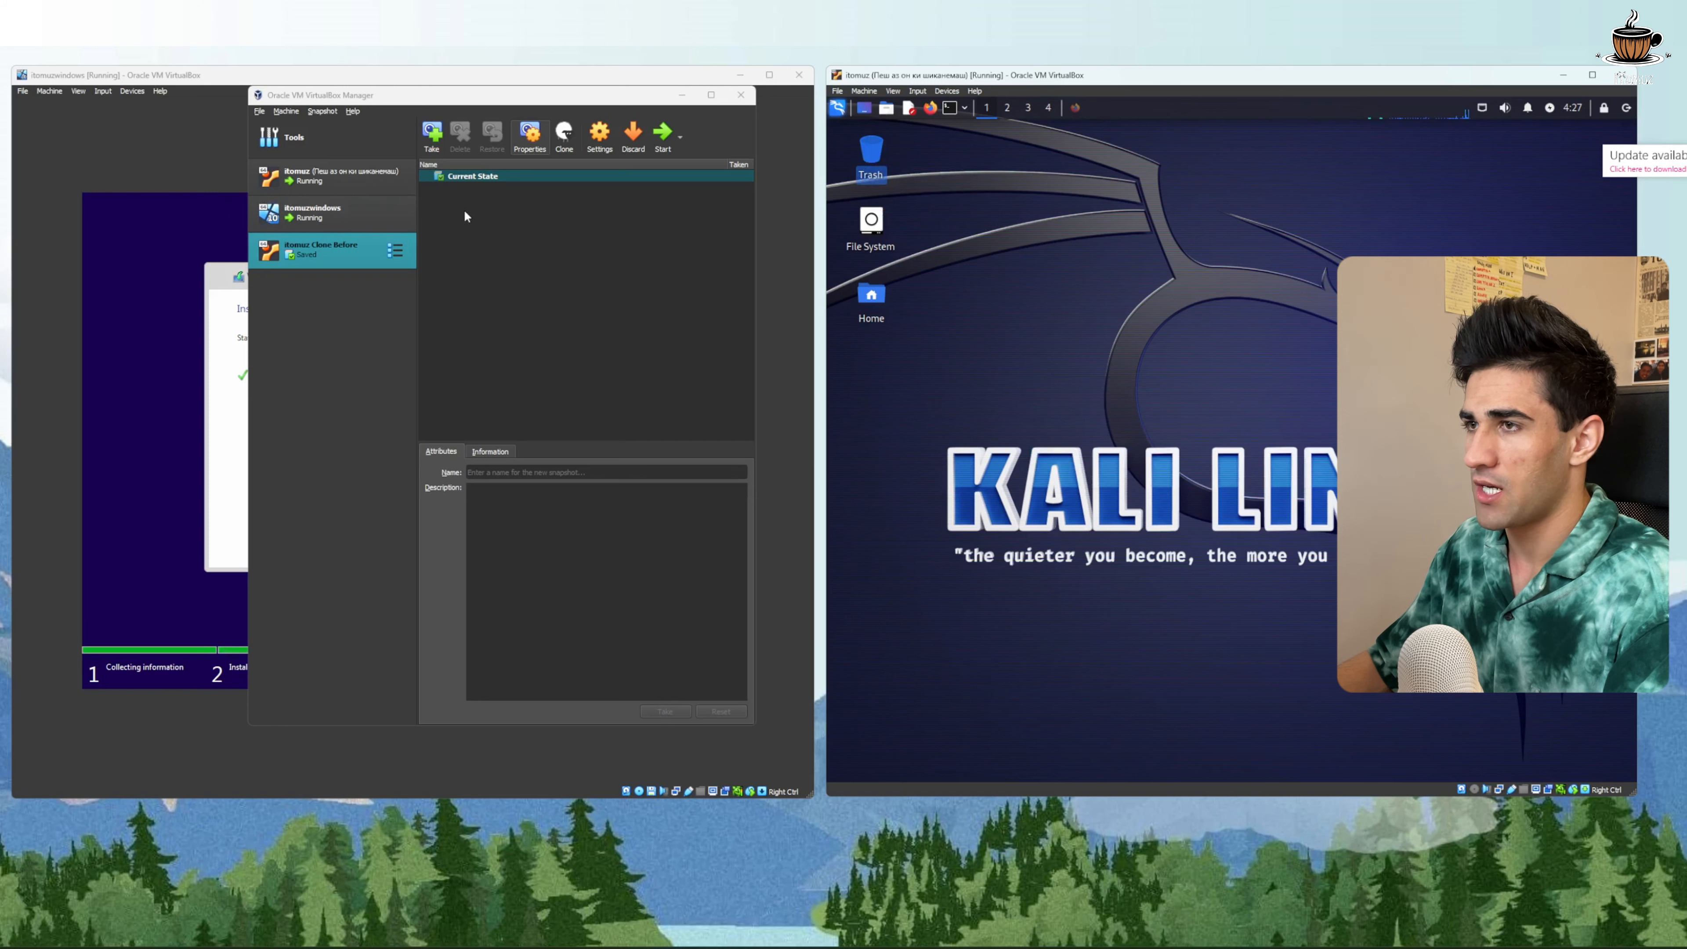
Check the snapshots of the itomuz machine and try to start the "itomuz Clone Before" machine
{"action": "left_click", "coordinate": [372, 176]}
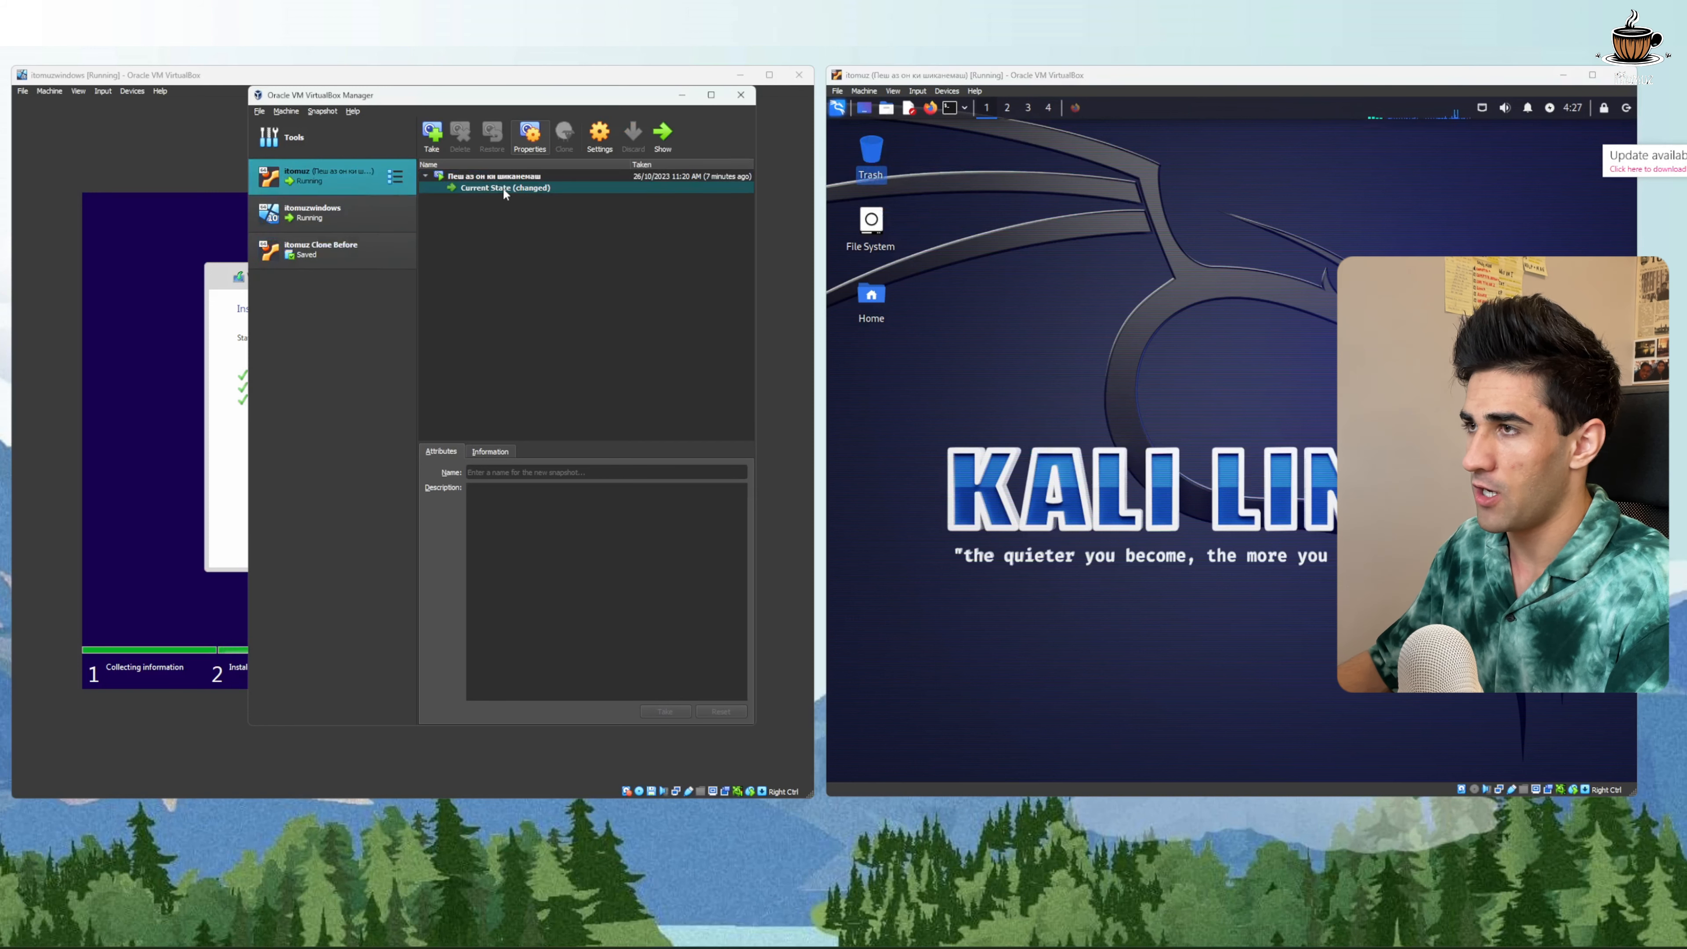
{"action": "left_click", "coordinate": [482, 177]}
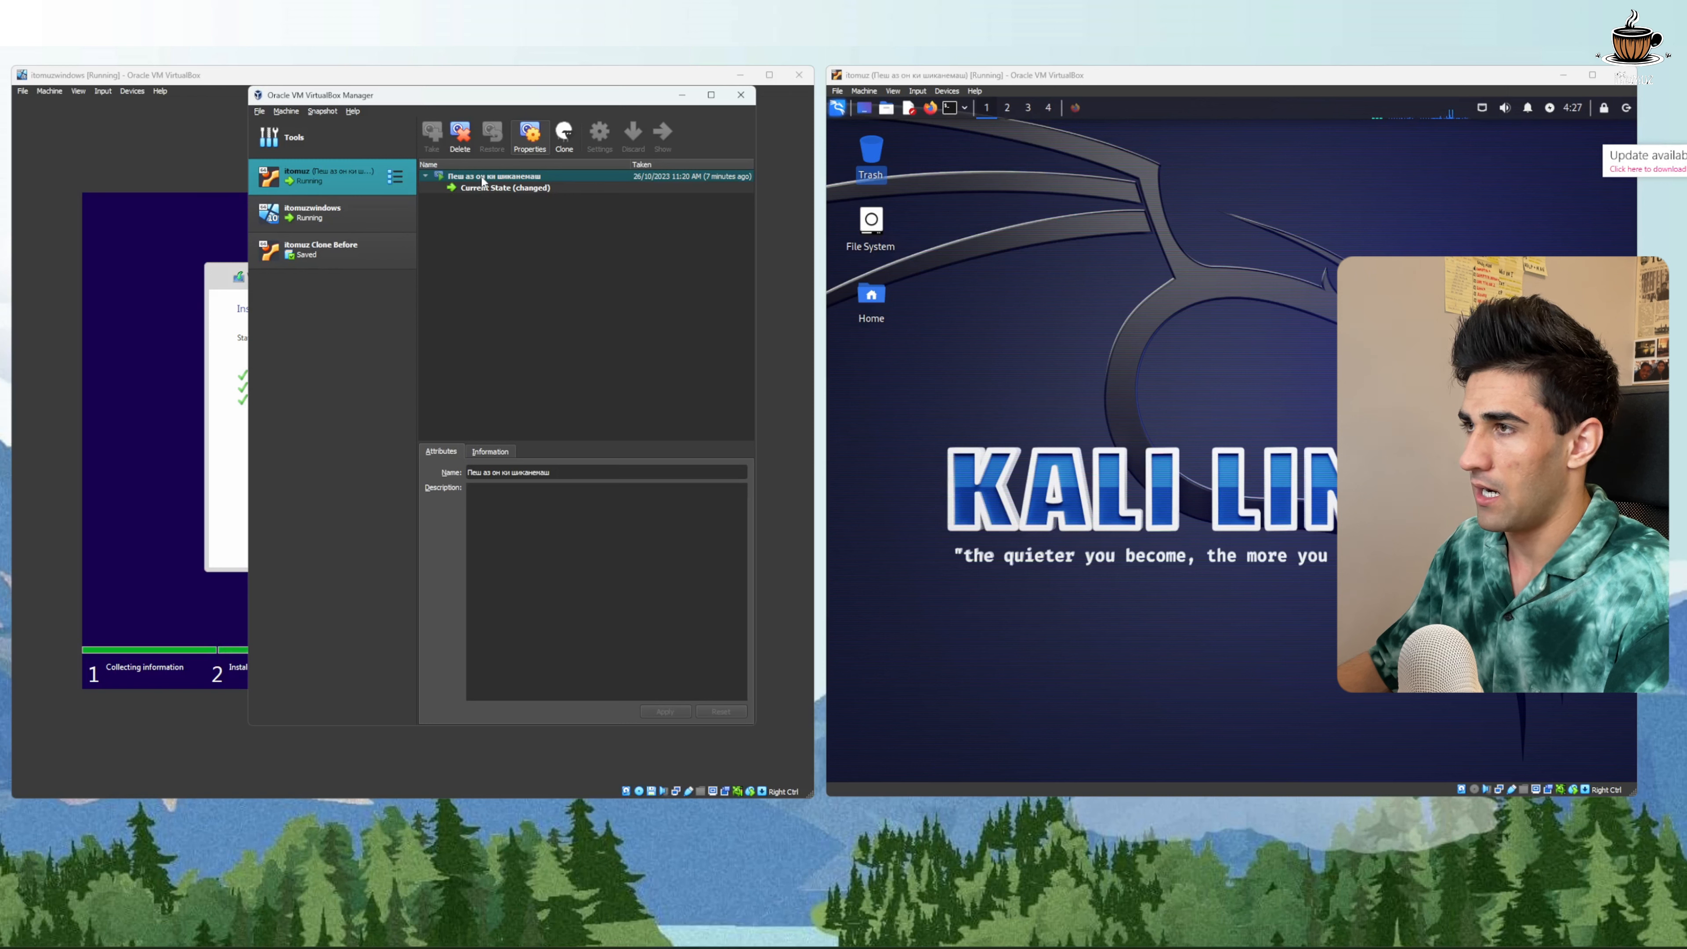
{"action": "left_click", "coordinate": [392, 253]}
{"action": "left_click", "coordinate": [396, 252]}
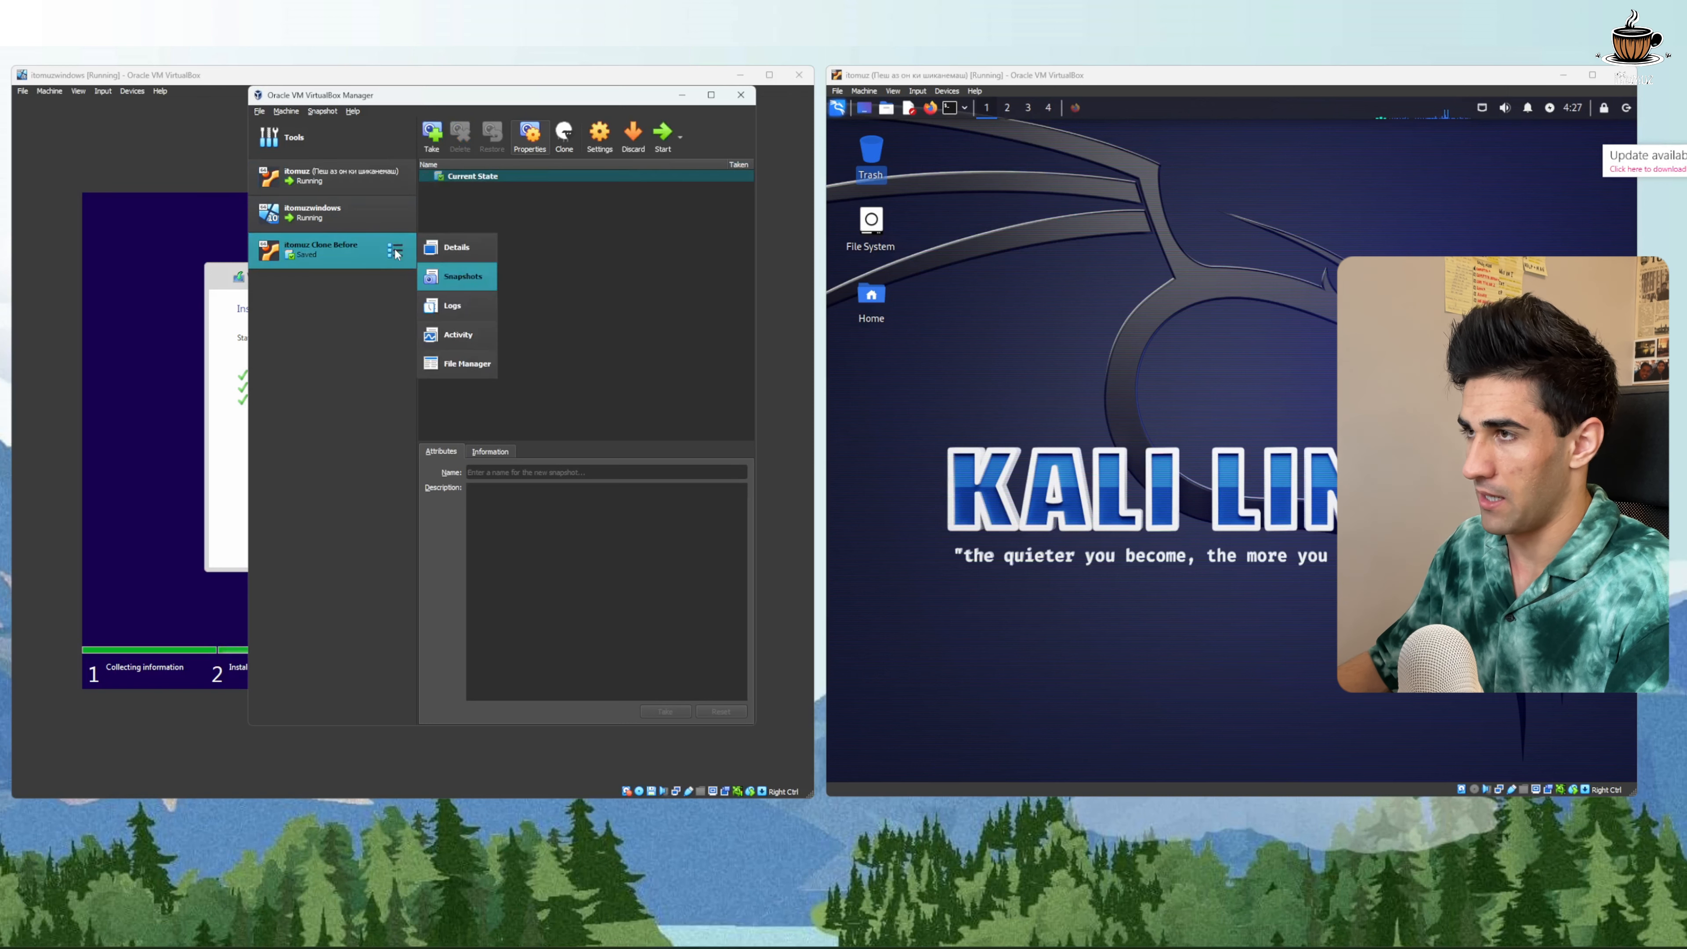
{"action": "left_click", "coordinate": [592, 259]}
{"action": "left_click", "coordinate": [663, 133]}
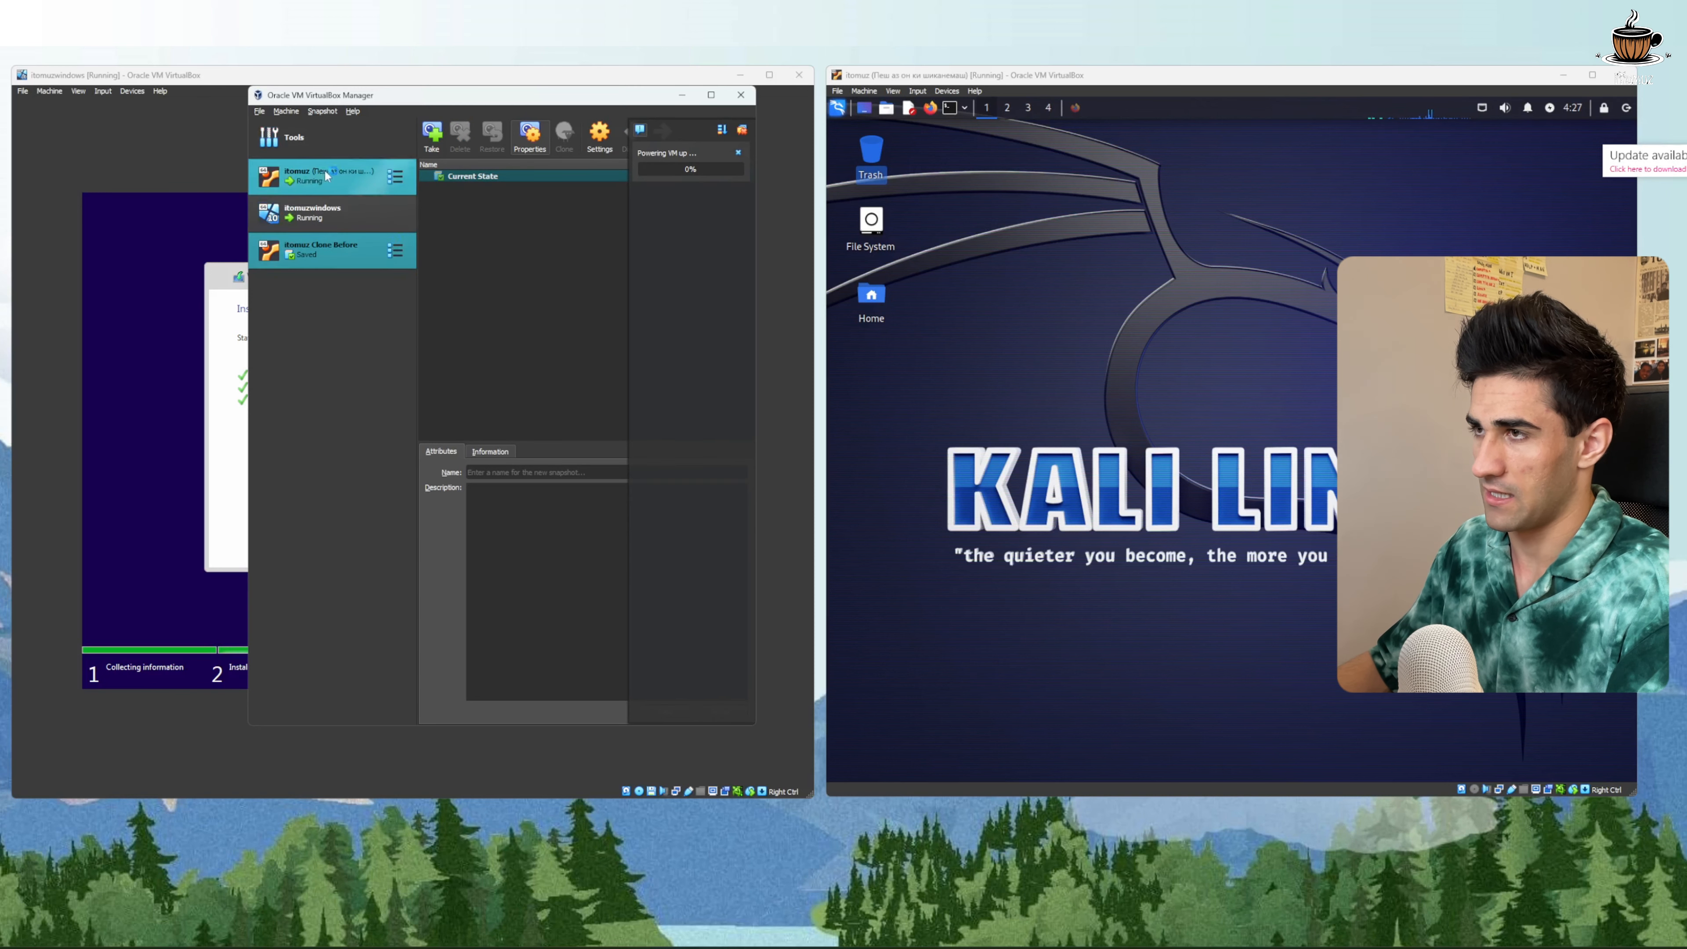
Power off the original itomuz machine from the Manager
{"action": "left_click", "coordinate": [360, 180]}
{"action": "left_click", "coordinate": [396, 178]}
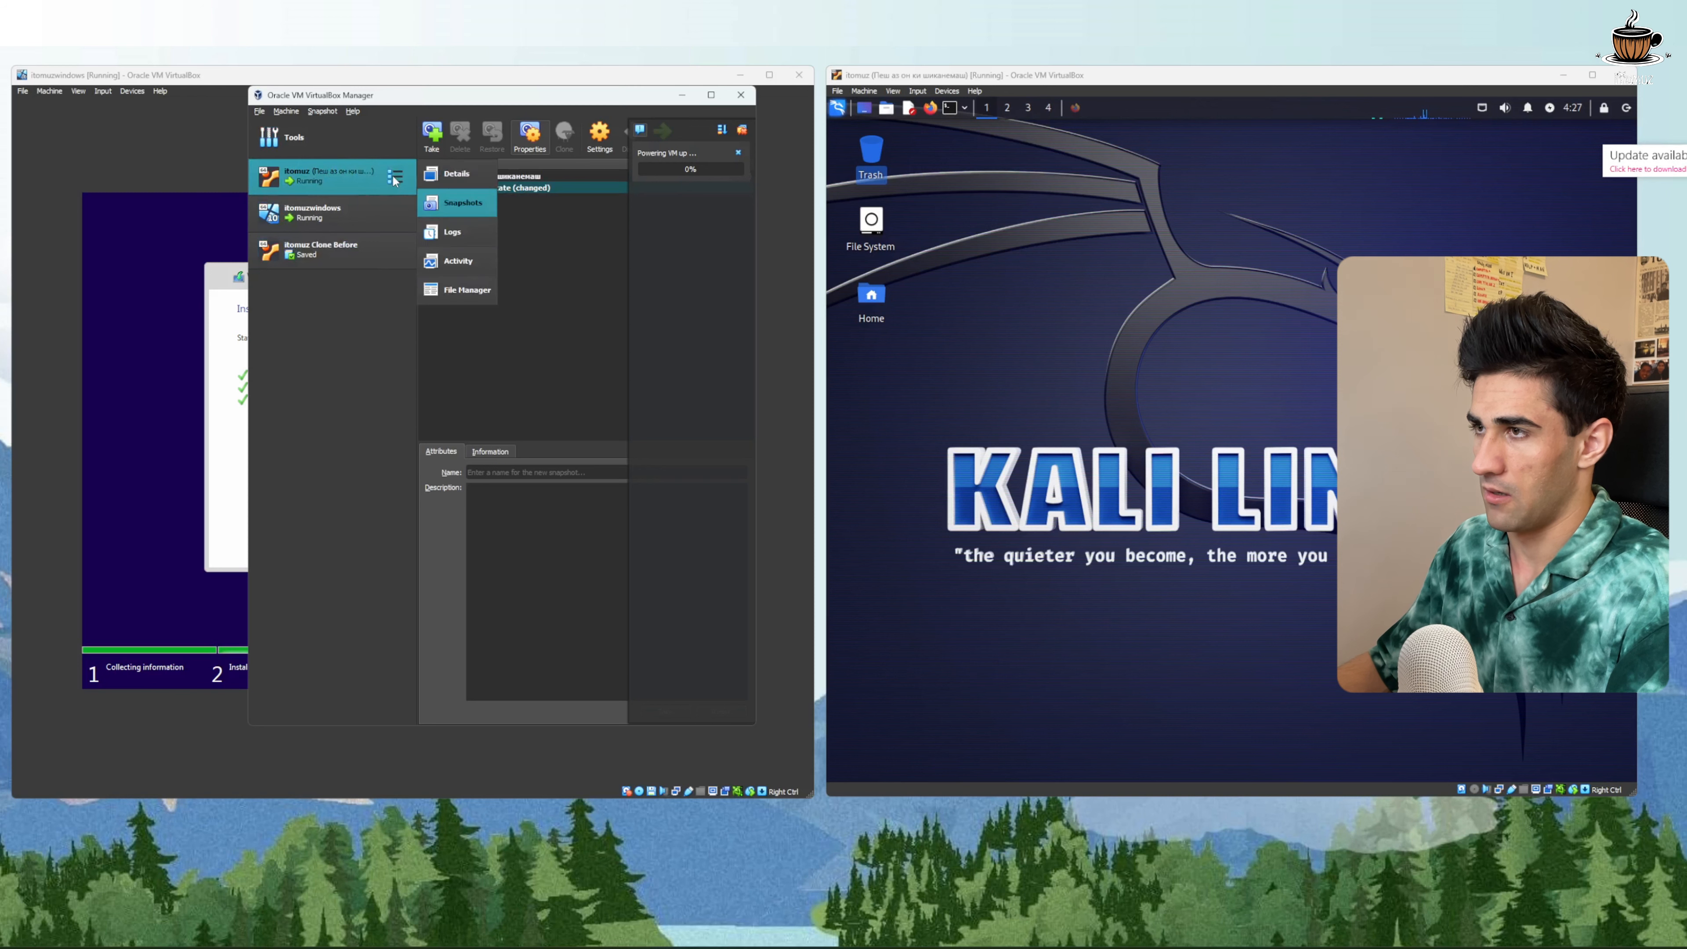
{"action": "left_click", "coordinate": [601, 278]}
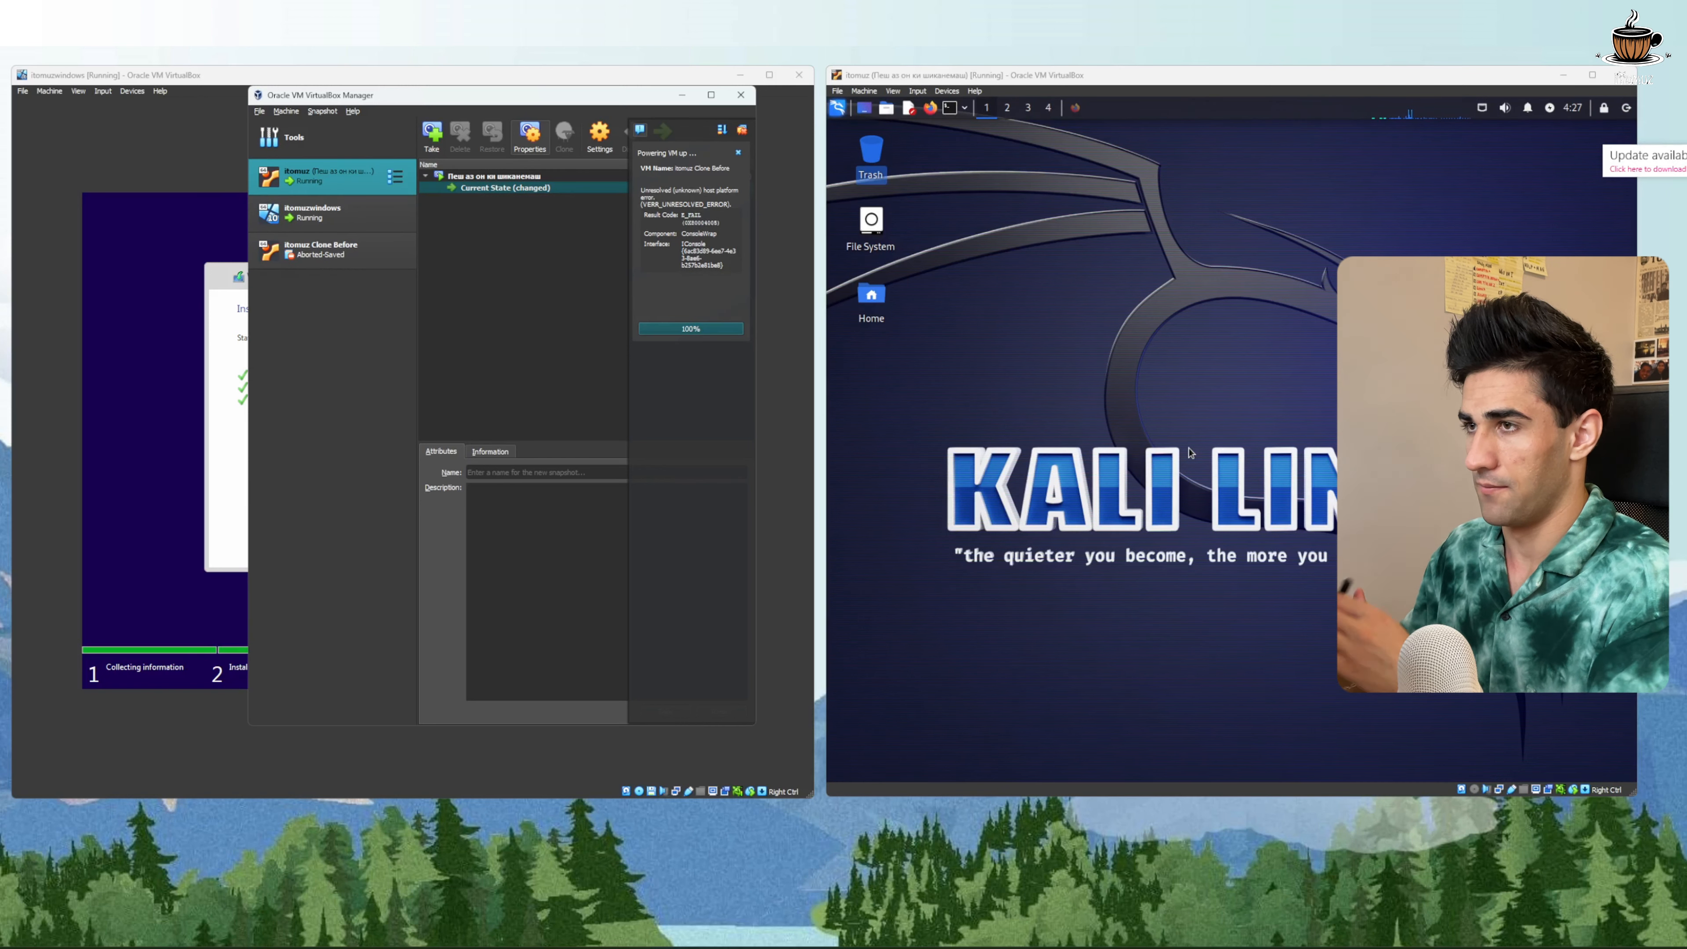
{"action": "left_click", "coordinate": [332, 255]}
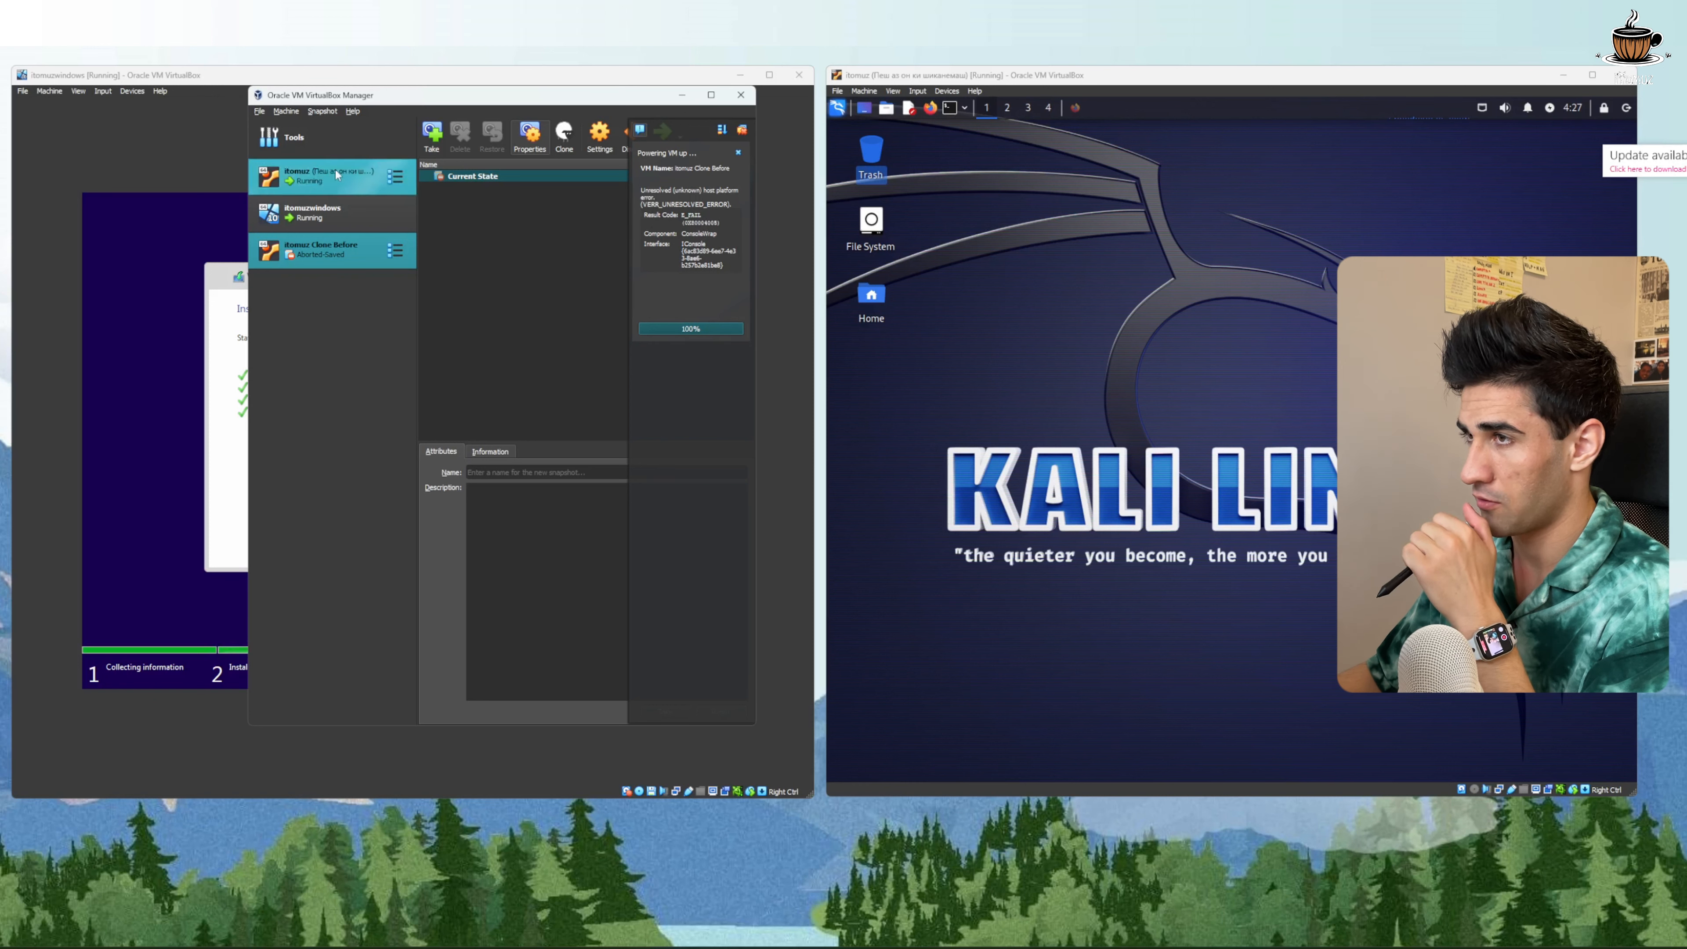
{"action": "left_click", "coordinate": [359, 178]}
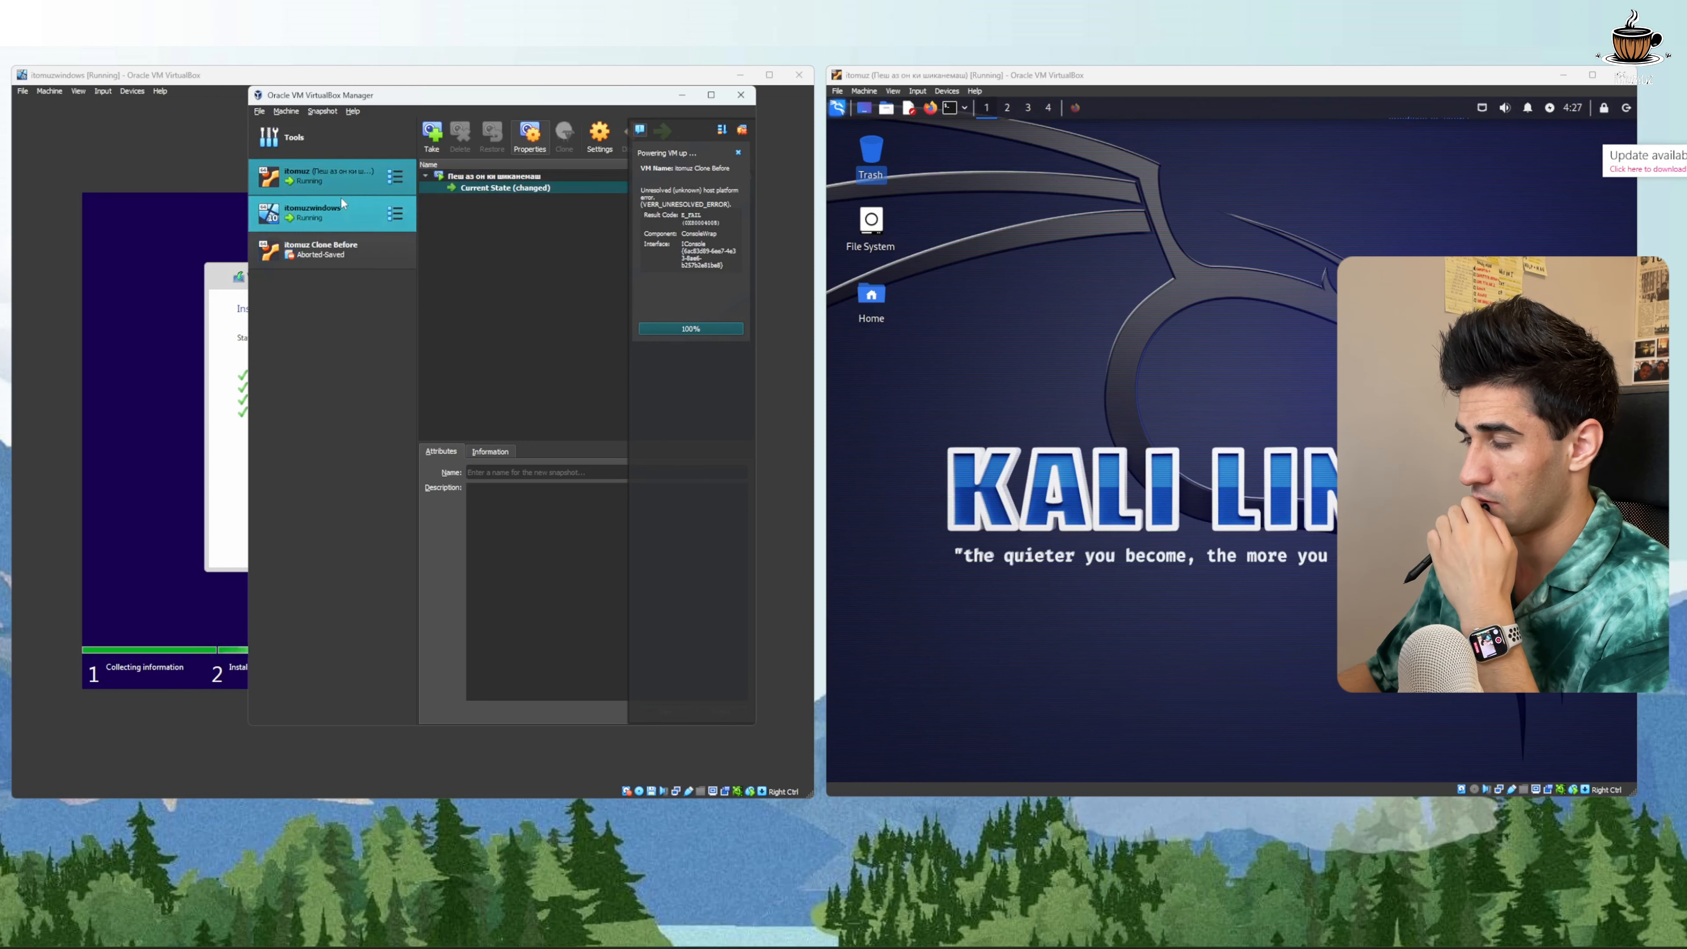
{"action": "left_click", "coordinate": [393, 175]}
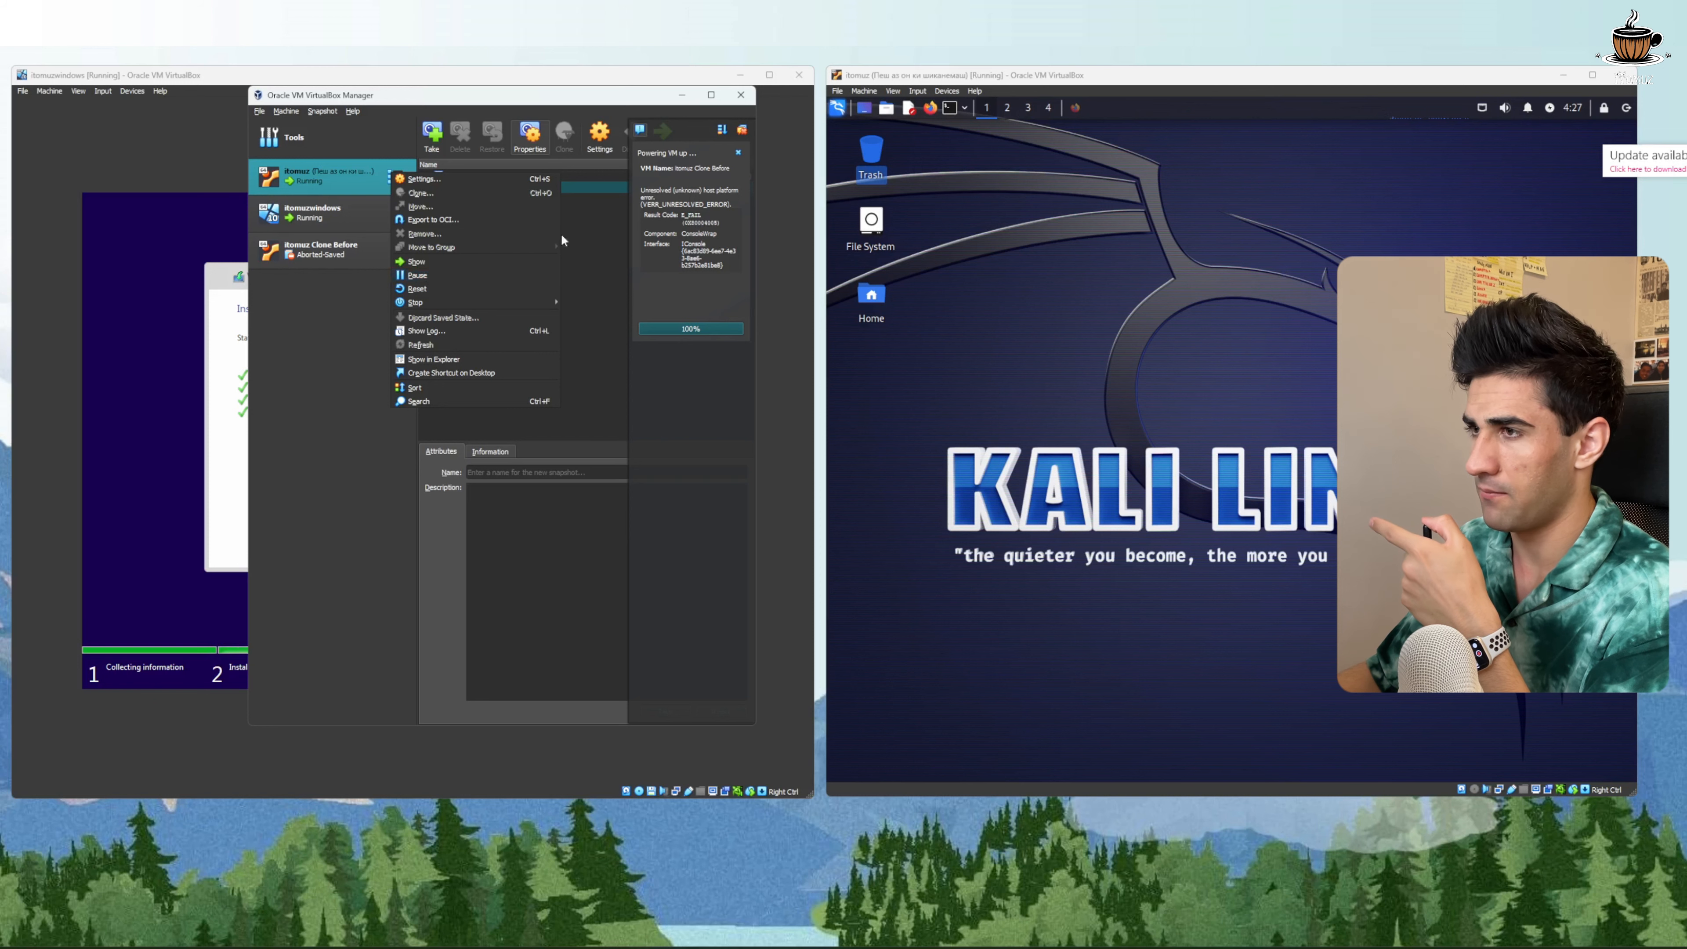
{"action": "mouse_move", "coordinate": [442, 304]}
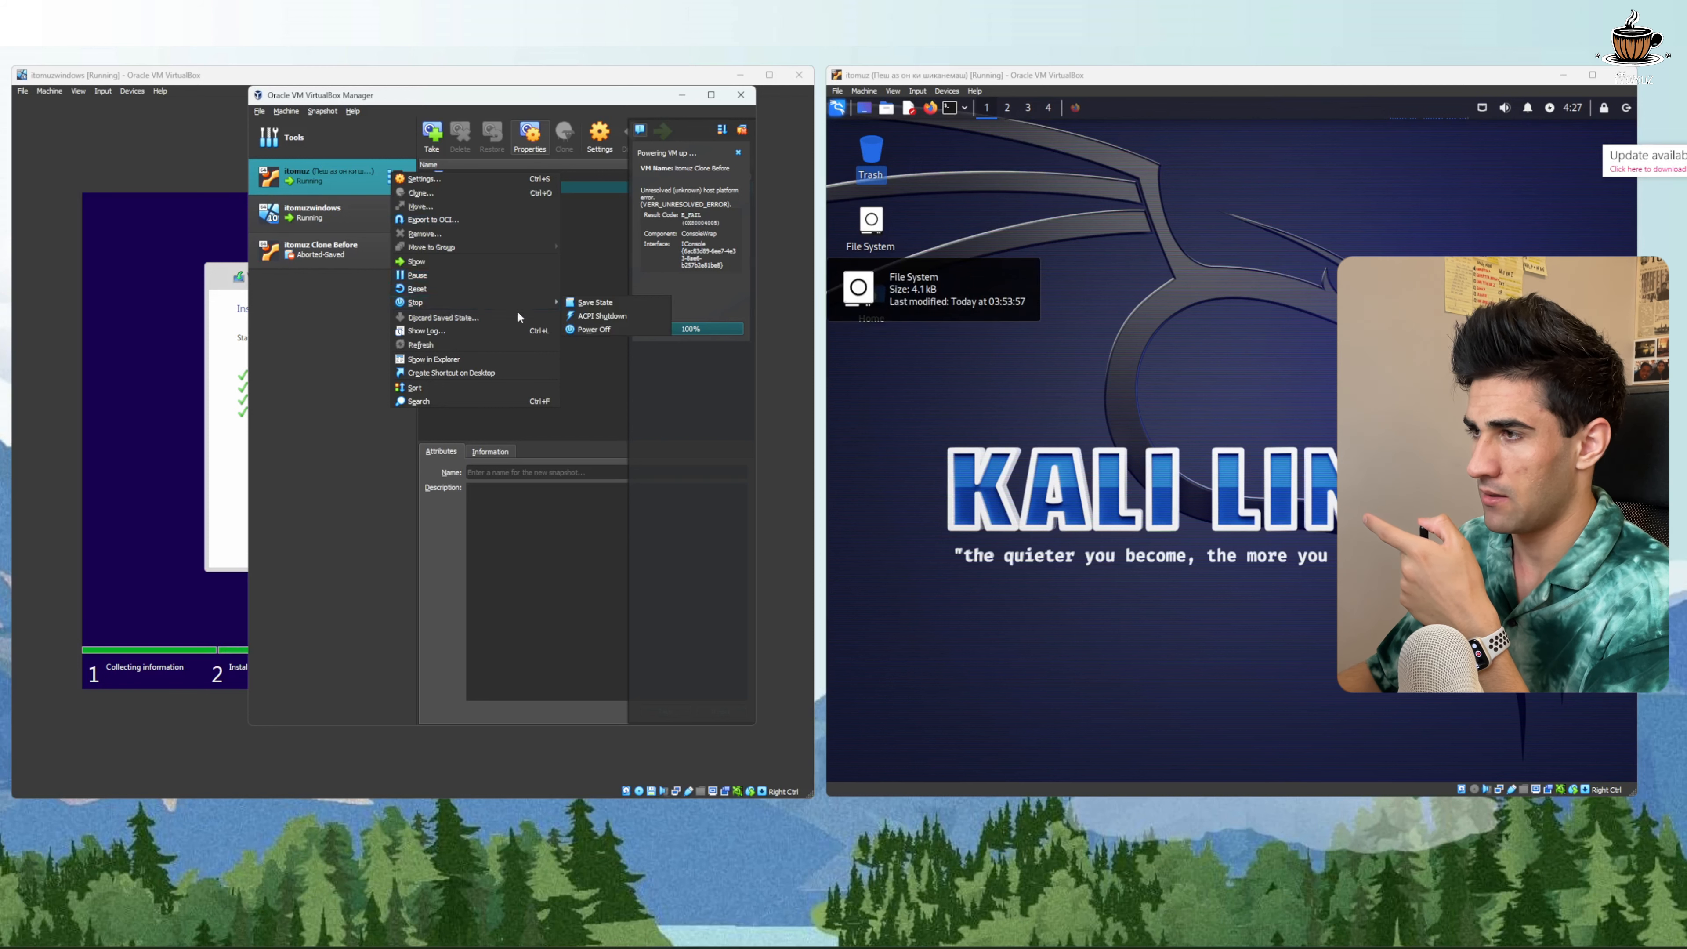
{"action": "left_click", "coordinate": [604, 330]}
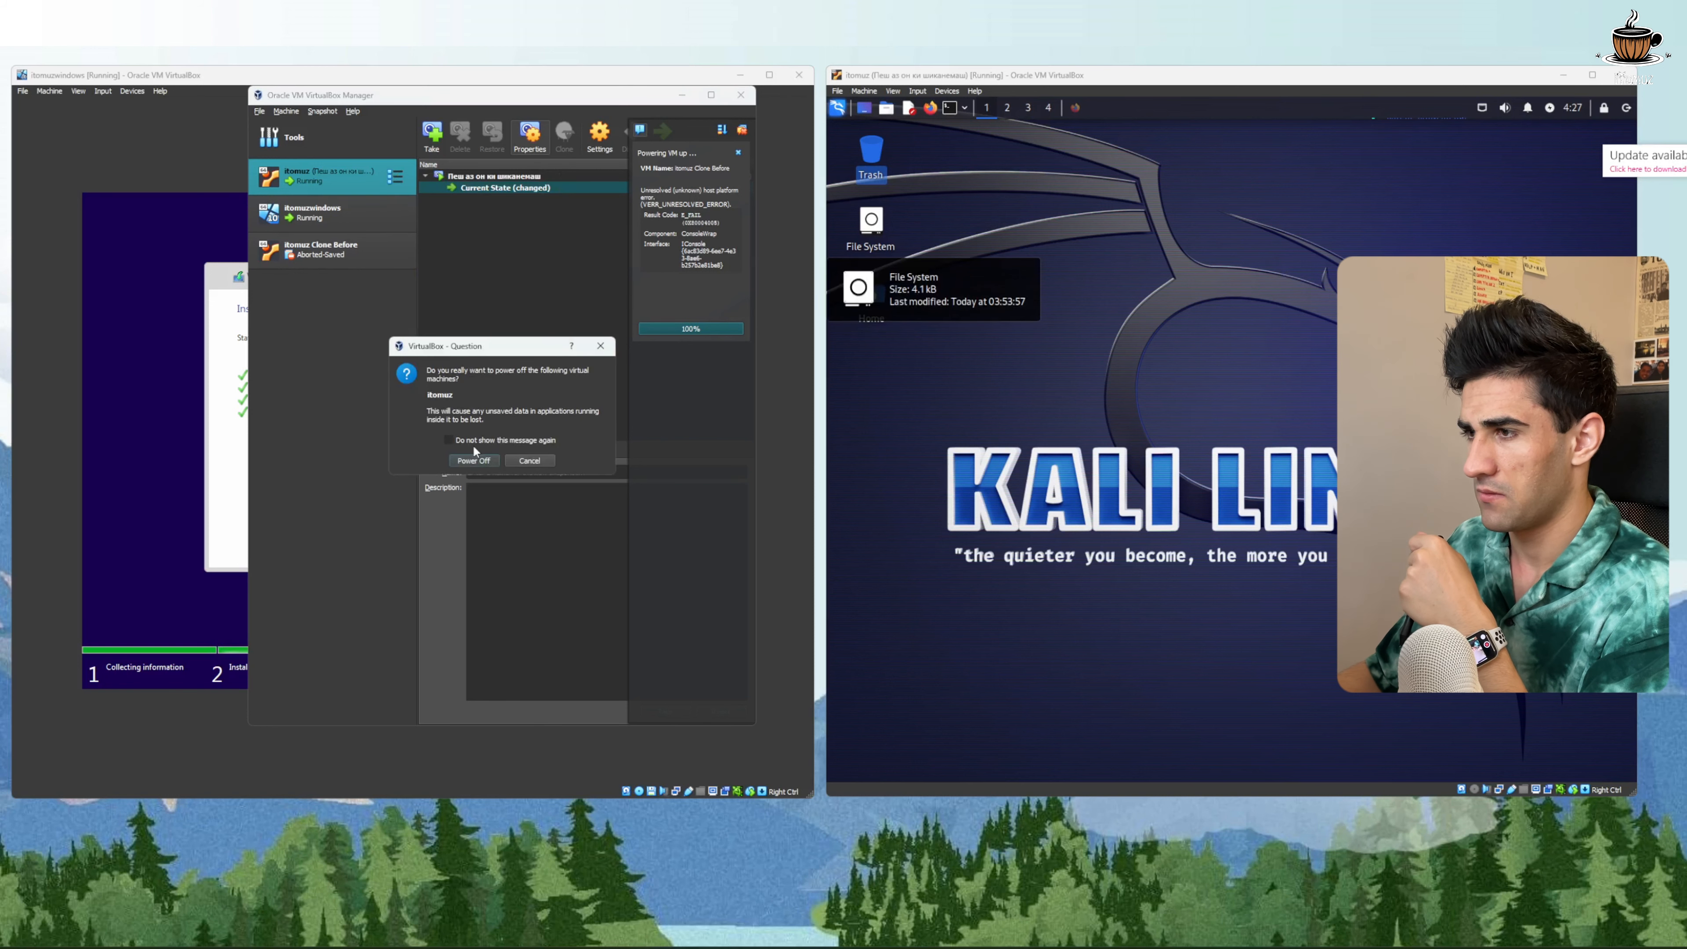
{"action": "left_click", "coordinate": [466, 461]}
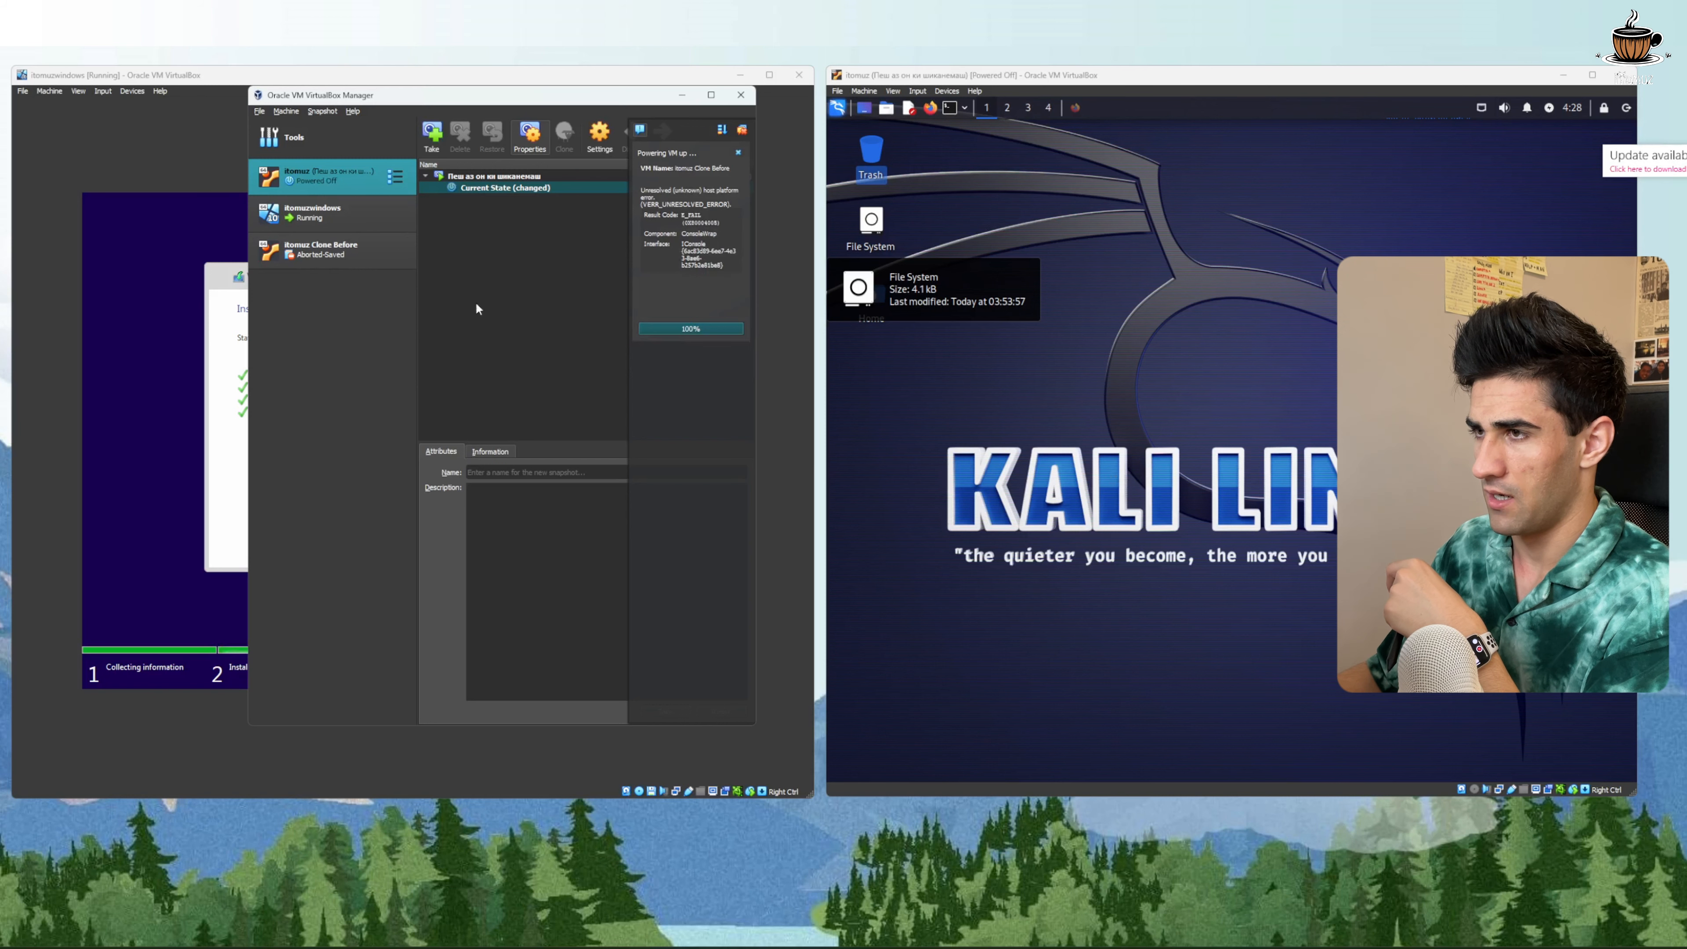
Start the "itomuz Clone Before" machine and open the Test folder on its desktop
{"action": "left_click", "coordinate": [353, 248]}
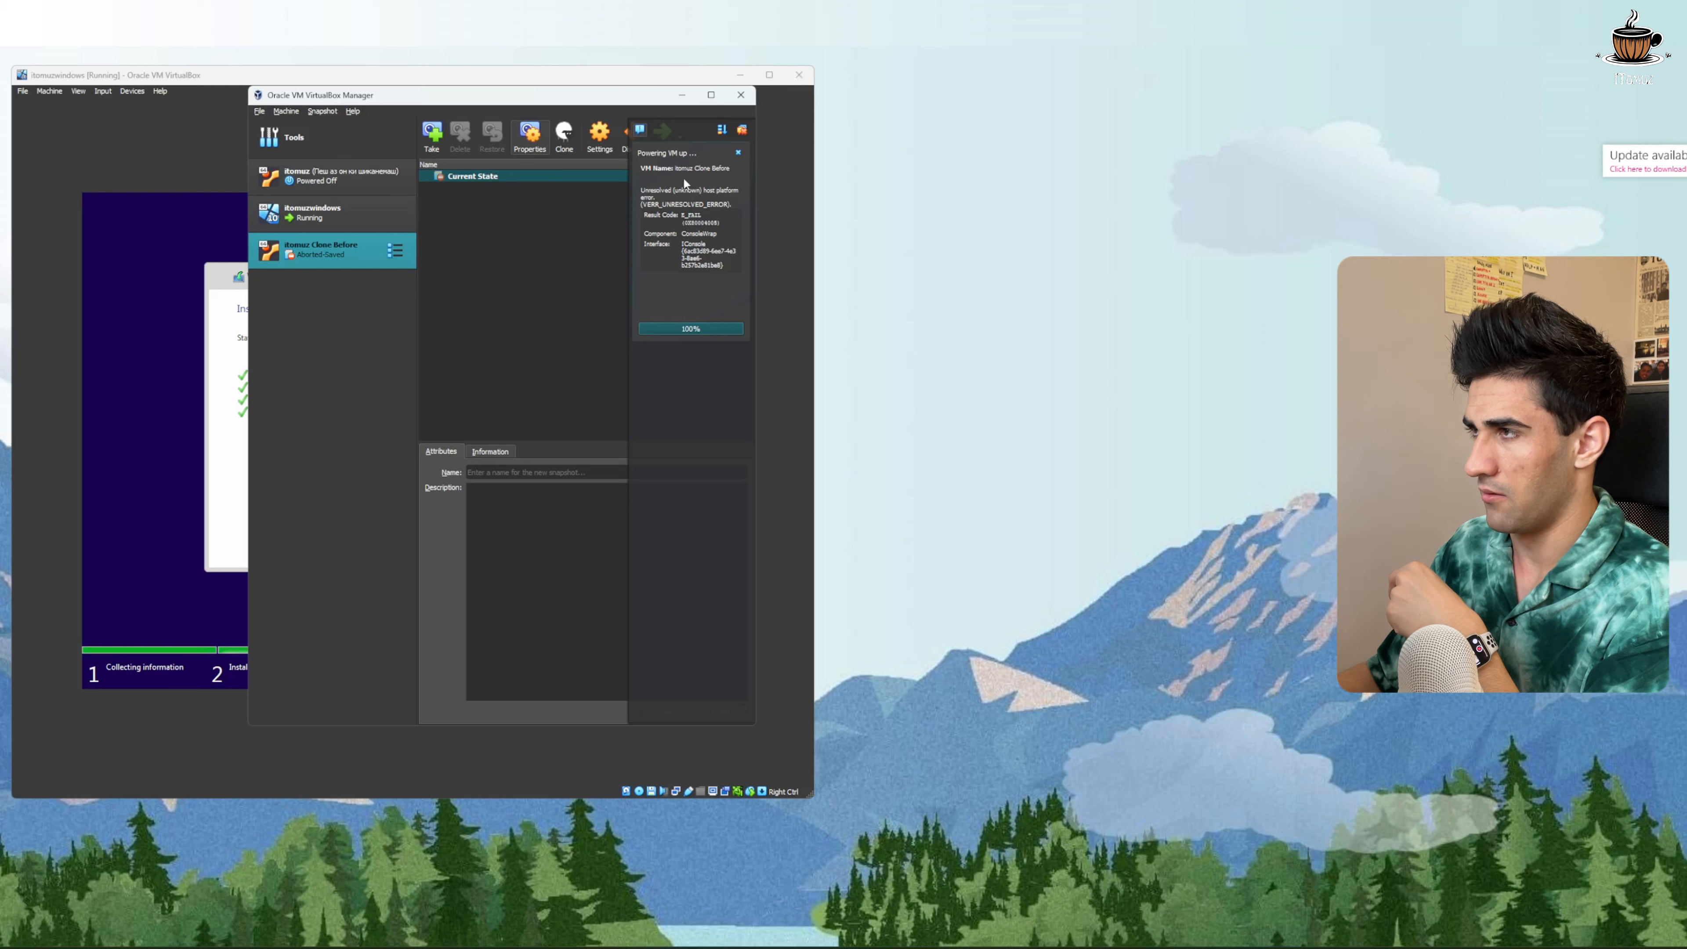
{"action": "left_click", "coordinate": [734, 153]}
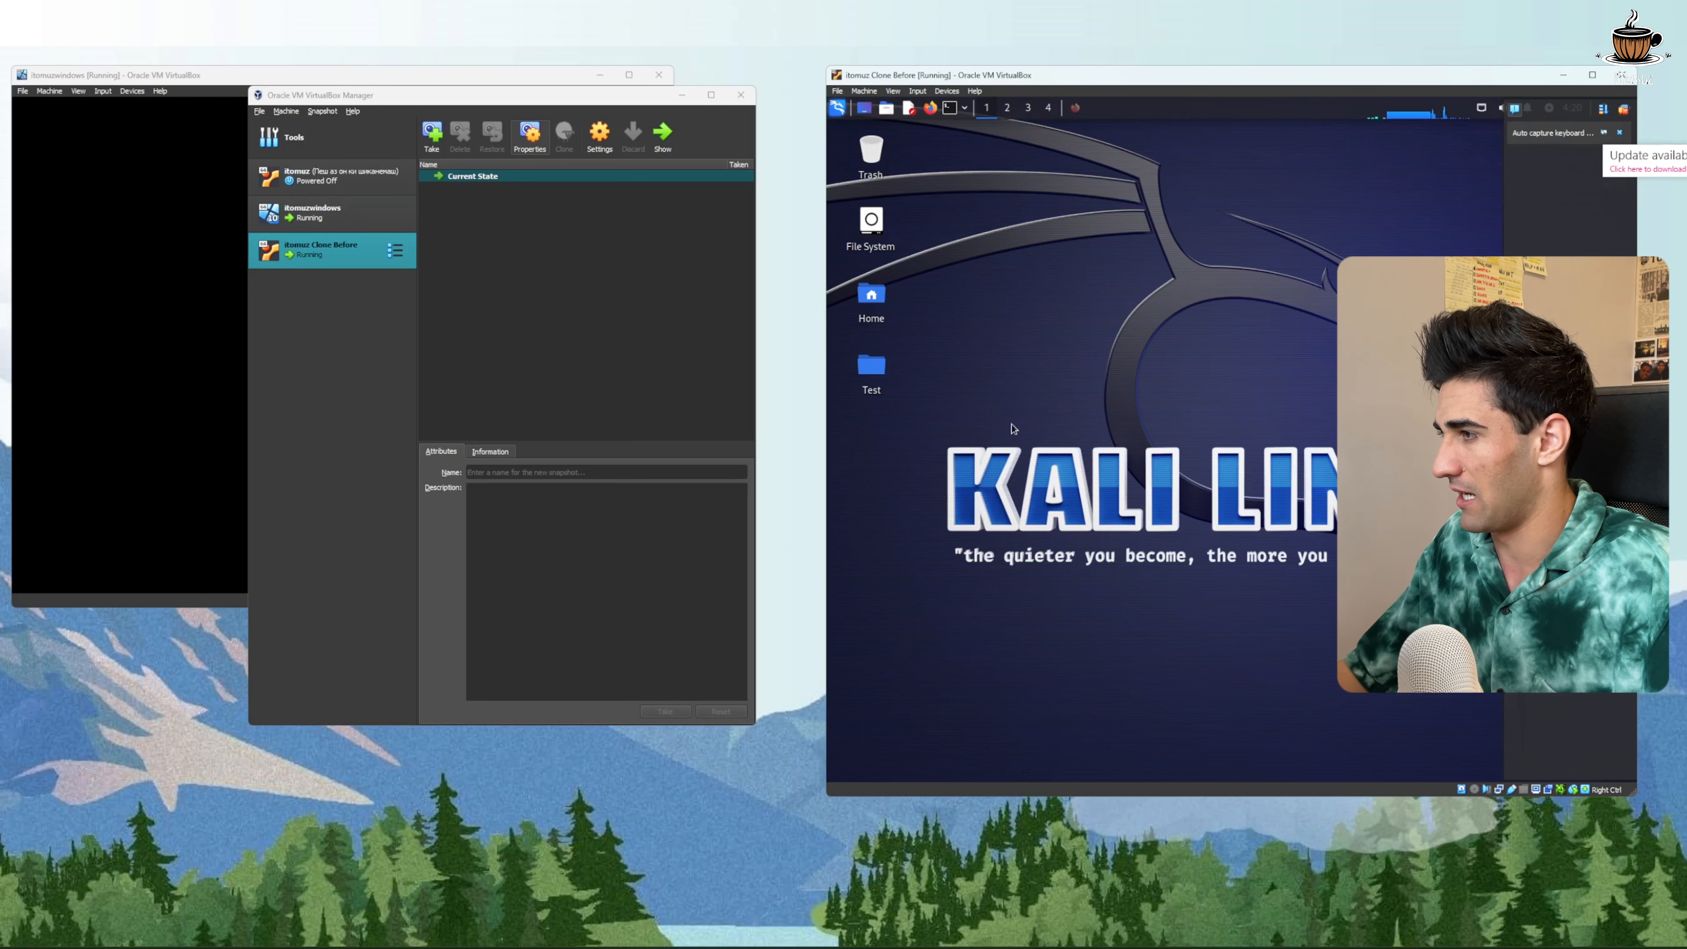
{"action": "double_click", "coordinate": [872, 366]}
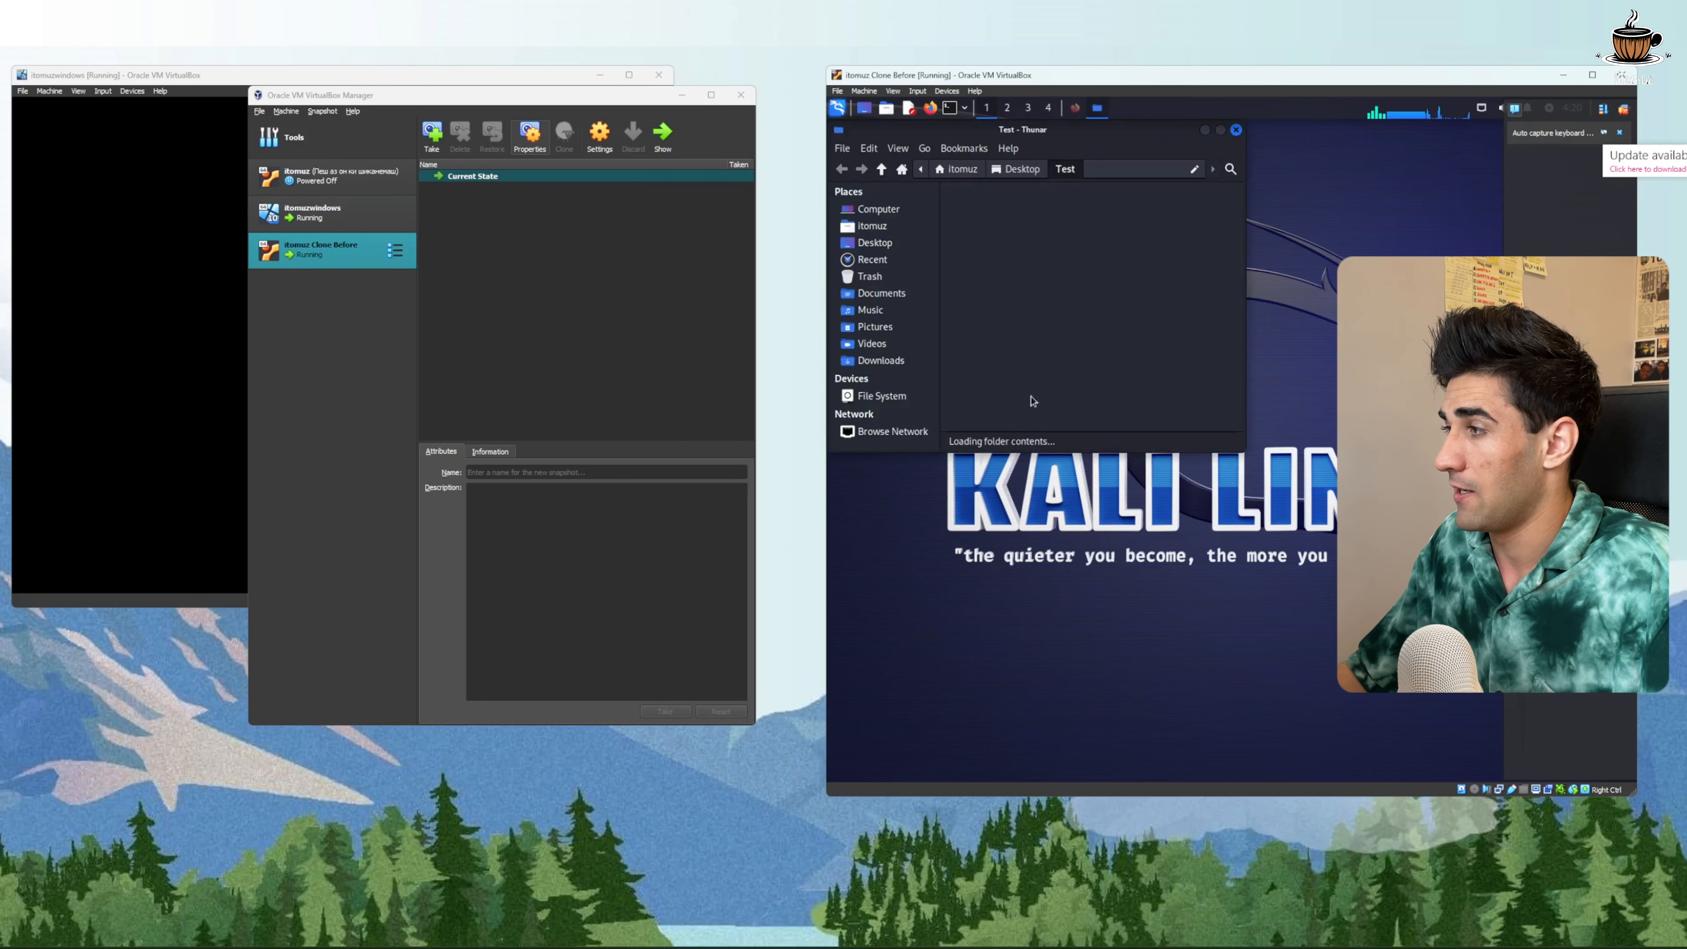
Close the Test folder window in the clone and power off the "itomuz Clone Before" machine from the Manager
{"action": "left_click", "coordinate": [1237, 130]}
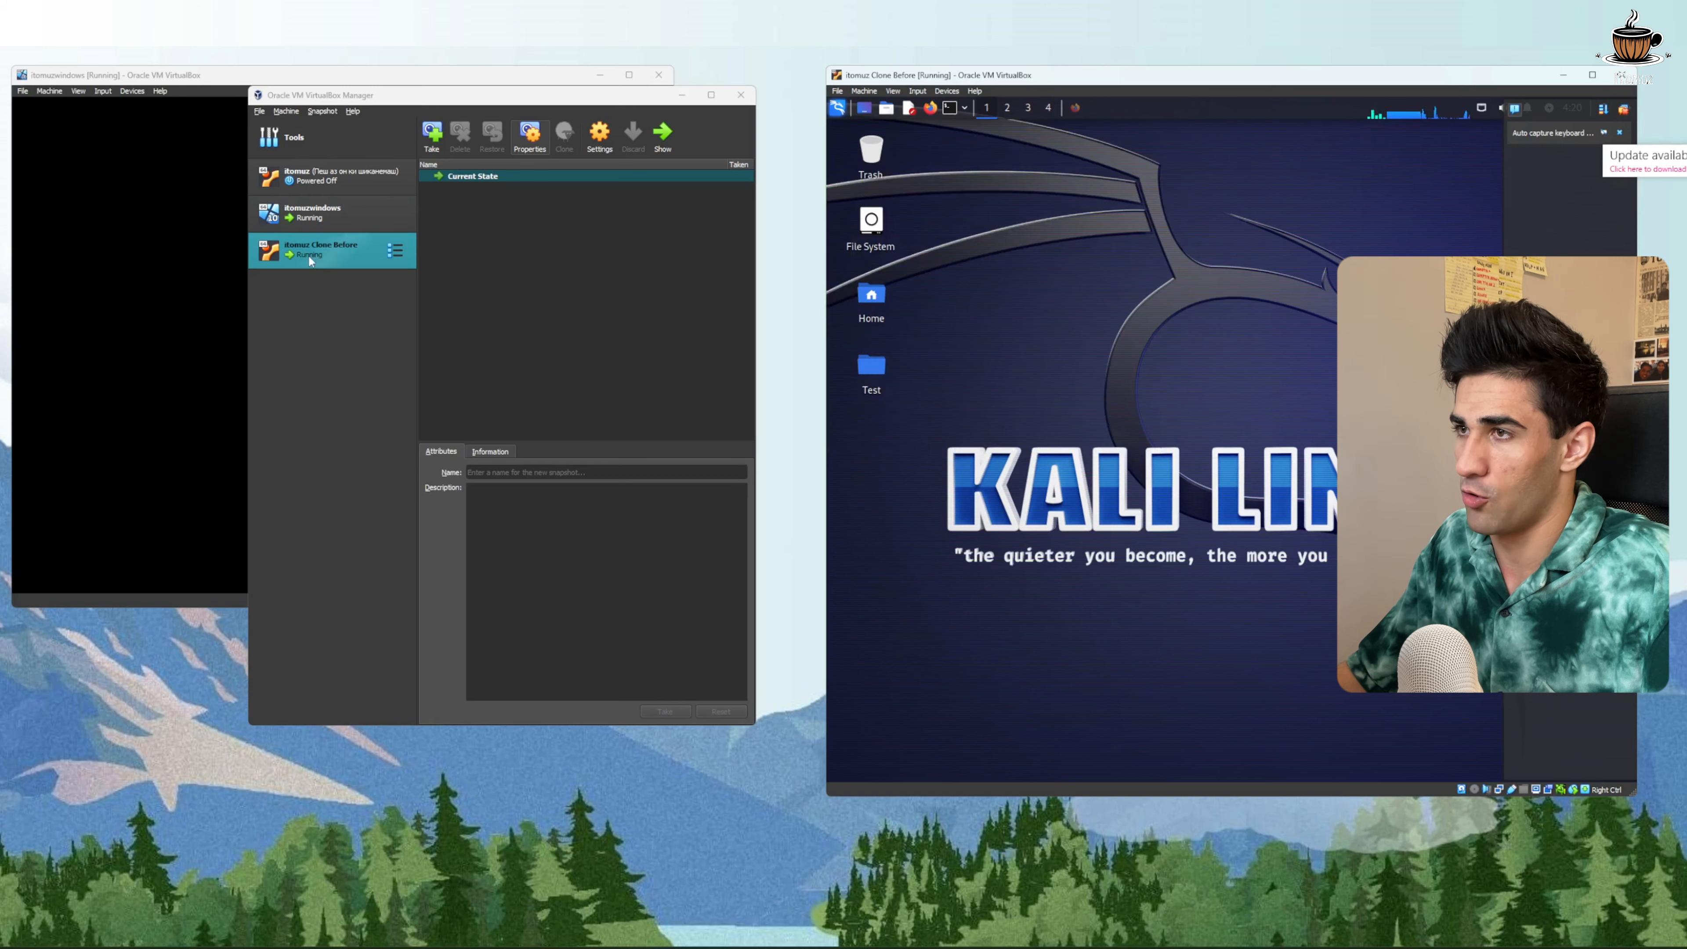
{"action": "left_click", "coordinate": [318, 186]}
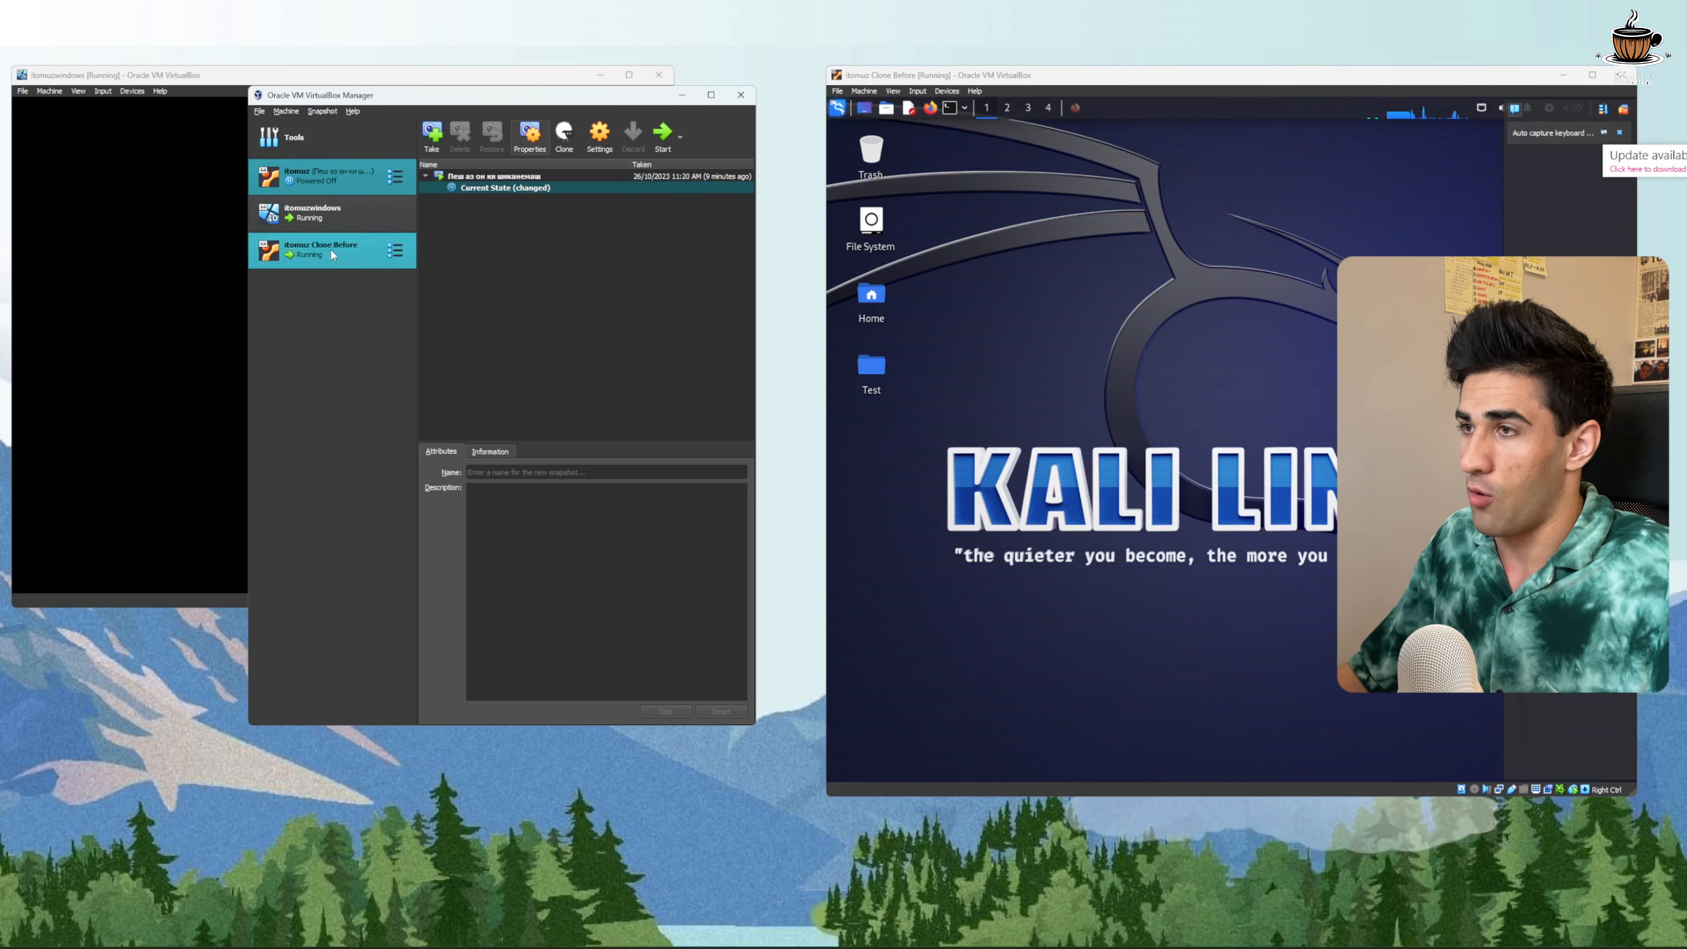
{"action": "left_click", "coordinate": [407, 258]}
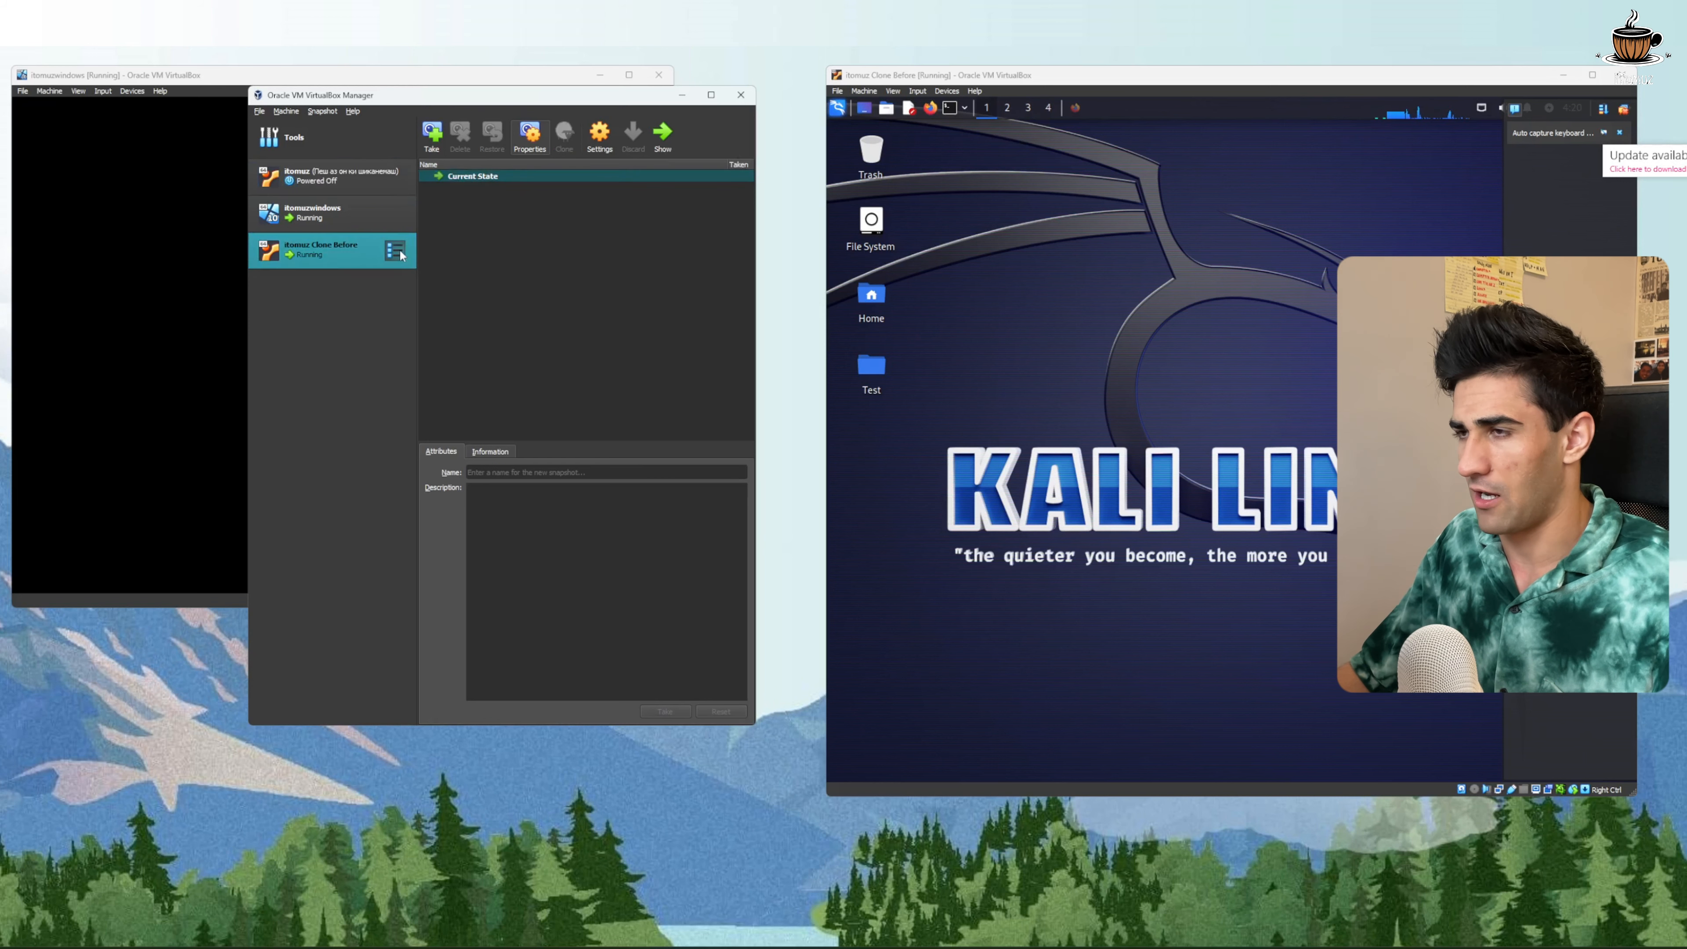
{"action": "left_click", "coordinate": [397, 253]}
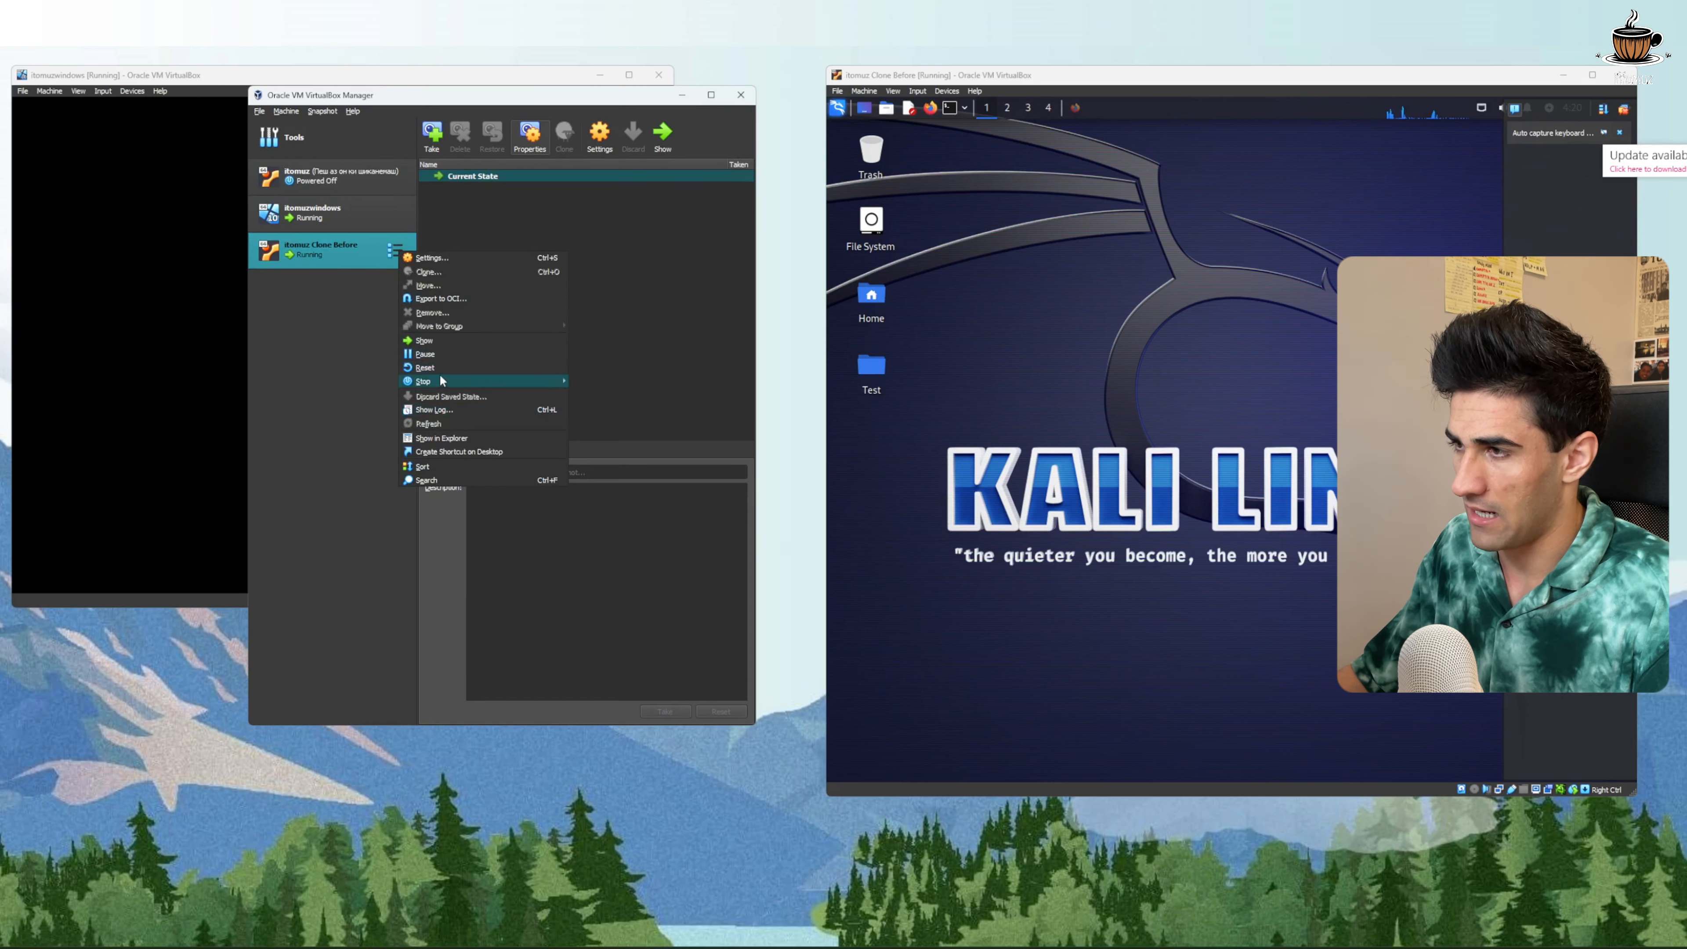
{"action": "mouse_move", "coordinate": [475, 386]}
{"action": "left_click", "coordinate": [598, 407]}
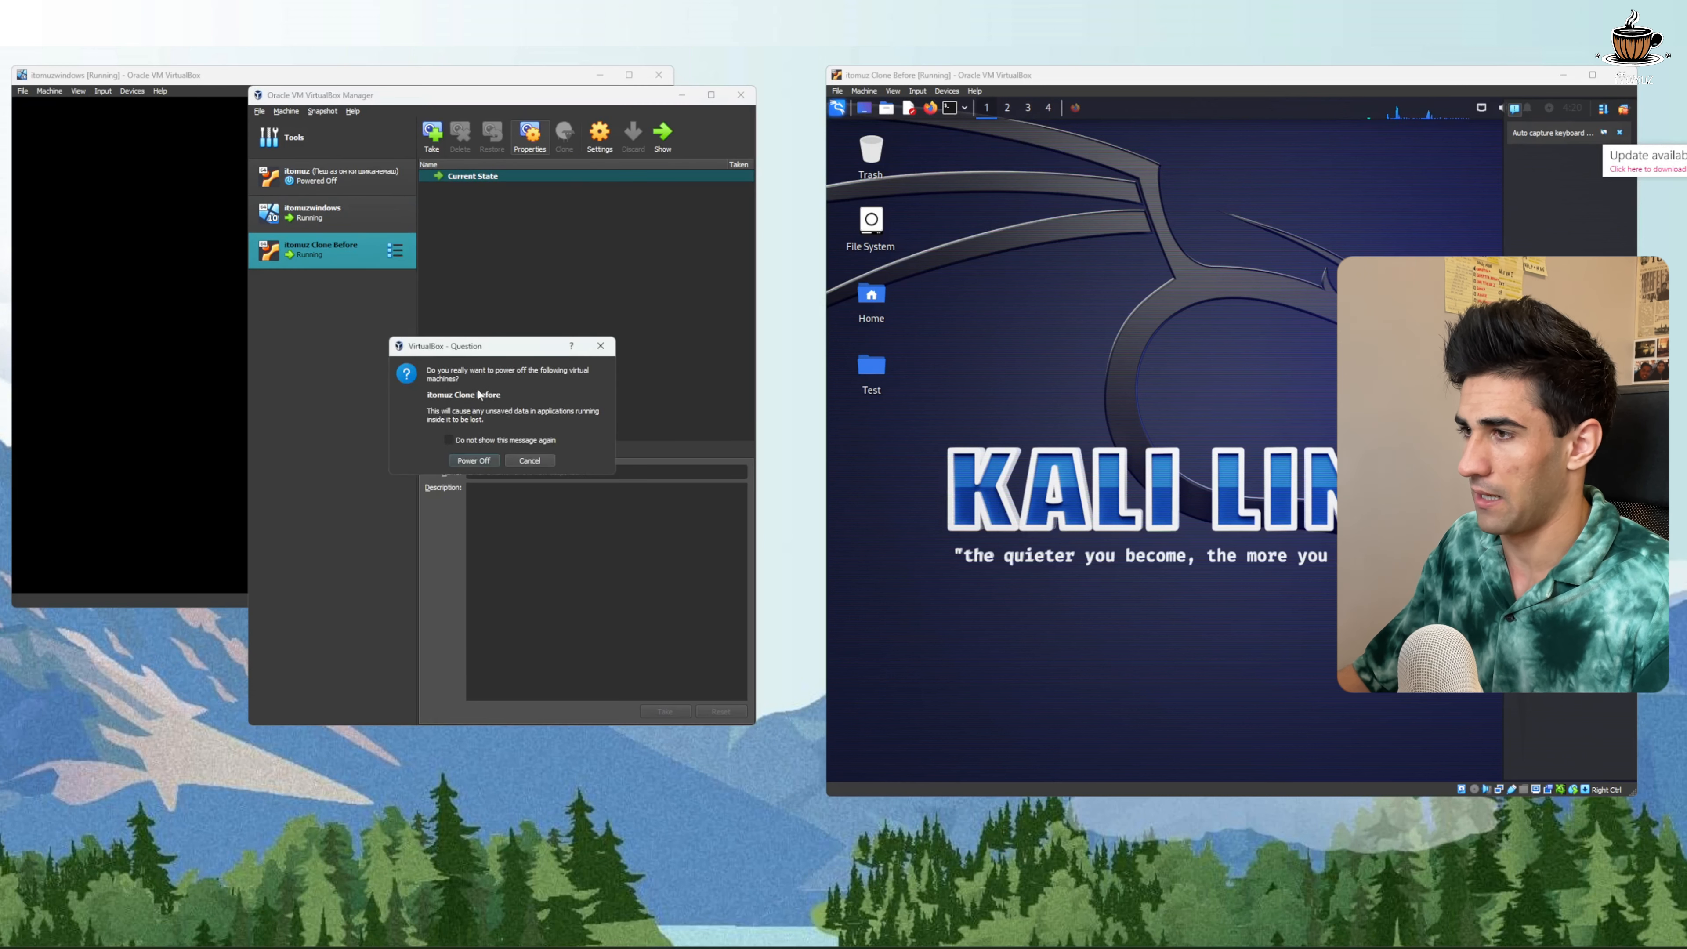
{"action": "left_click", "coordinate": [471, 459]}
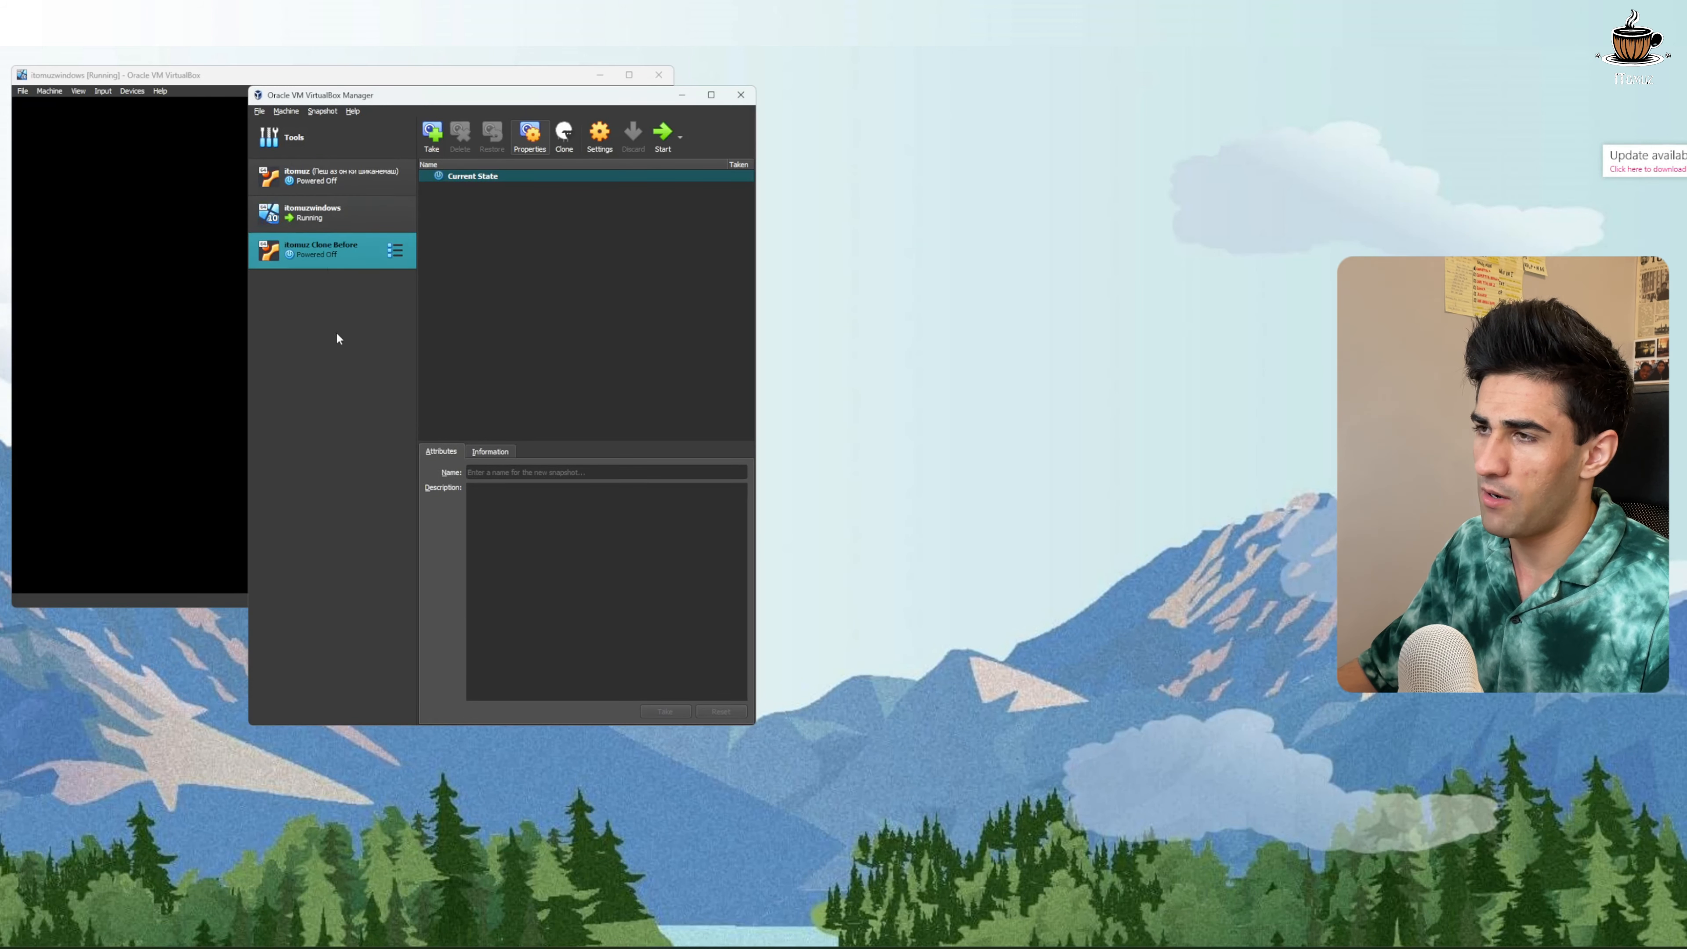
Remove the "itomuz Clone Before" machine and delete all its files from the hard disk
{"action": "left_click", "coordinate": [396, 250]}
{"action": "left_click", "coordinate": [373, 310]}
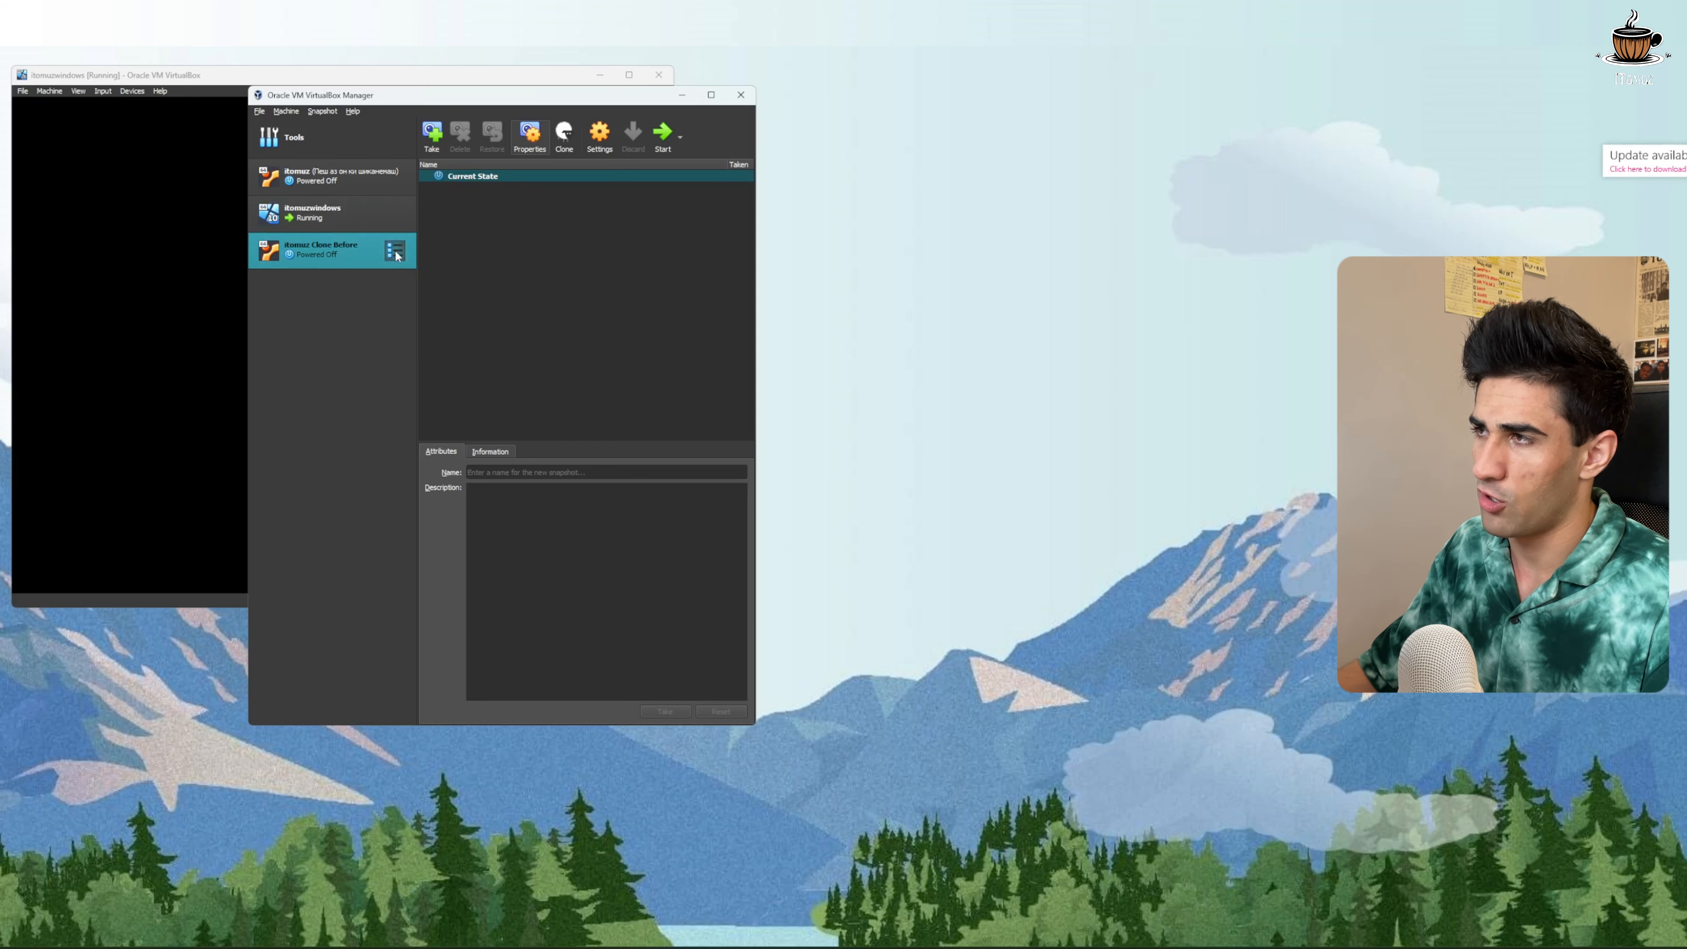
{"action": "right_click", "coordinate": [325, 250]}
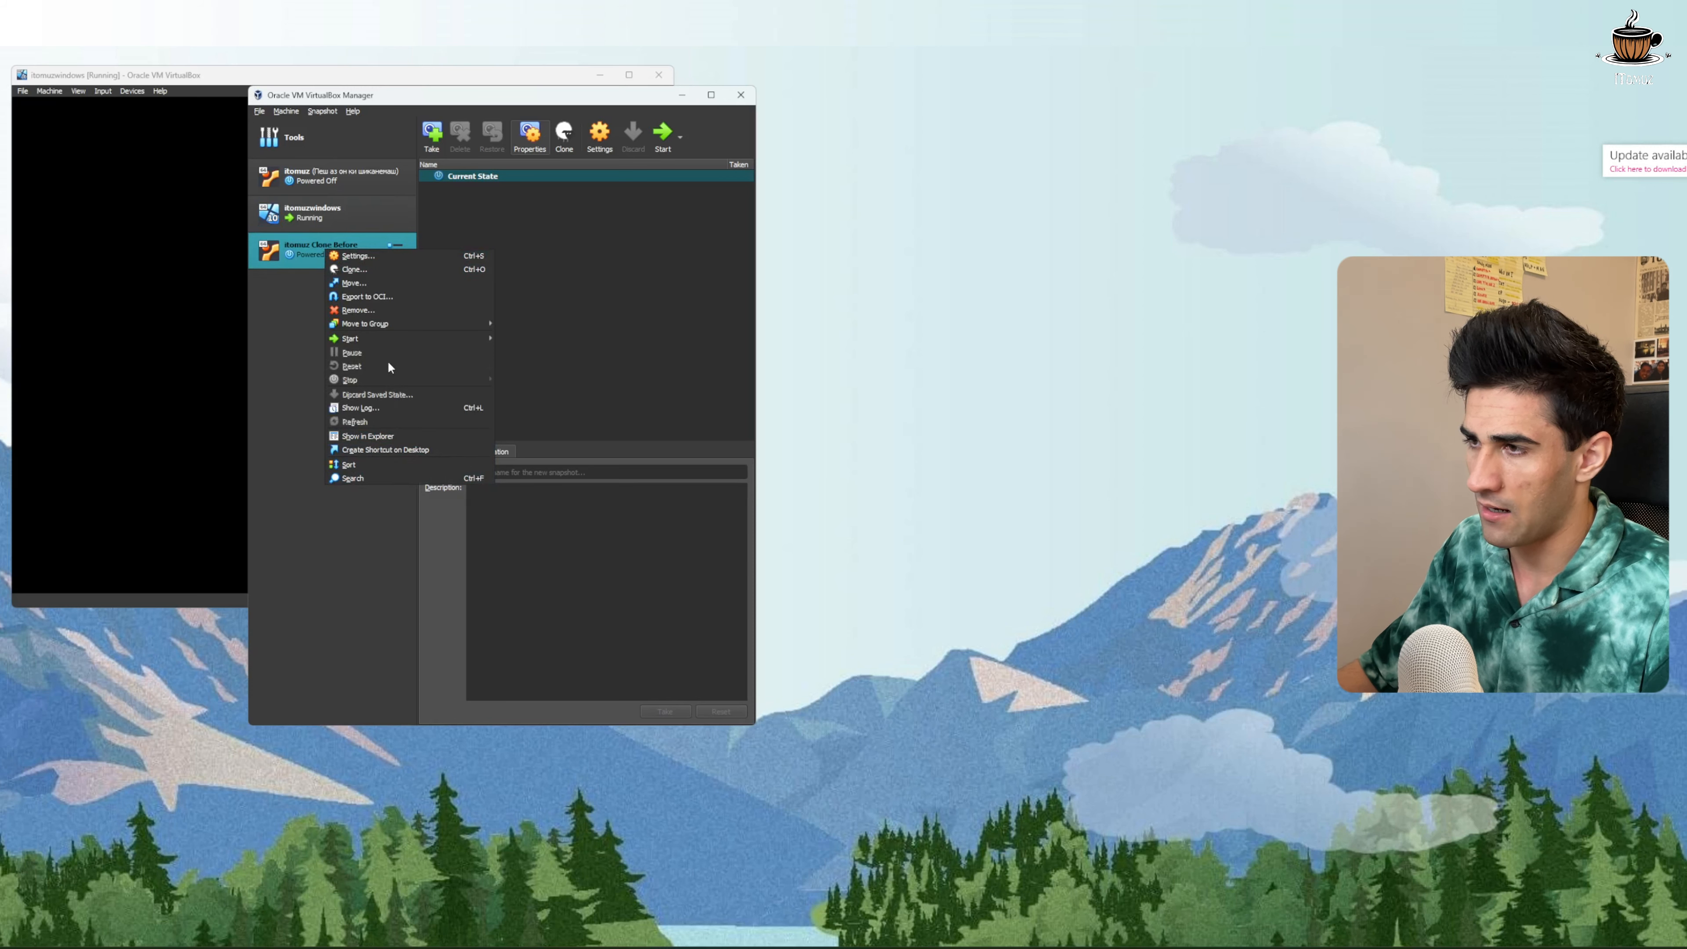
{"action": "left_click", "coordinate": [365, 310]}
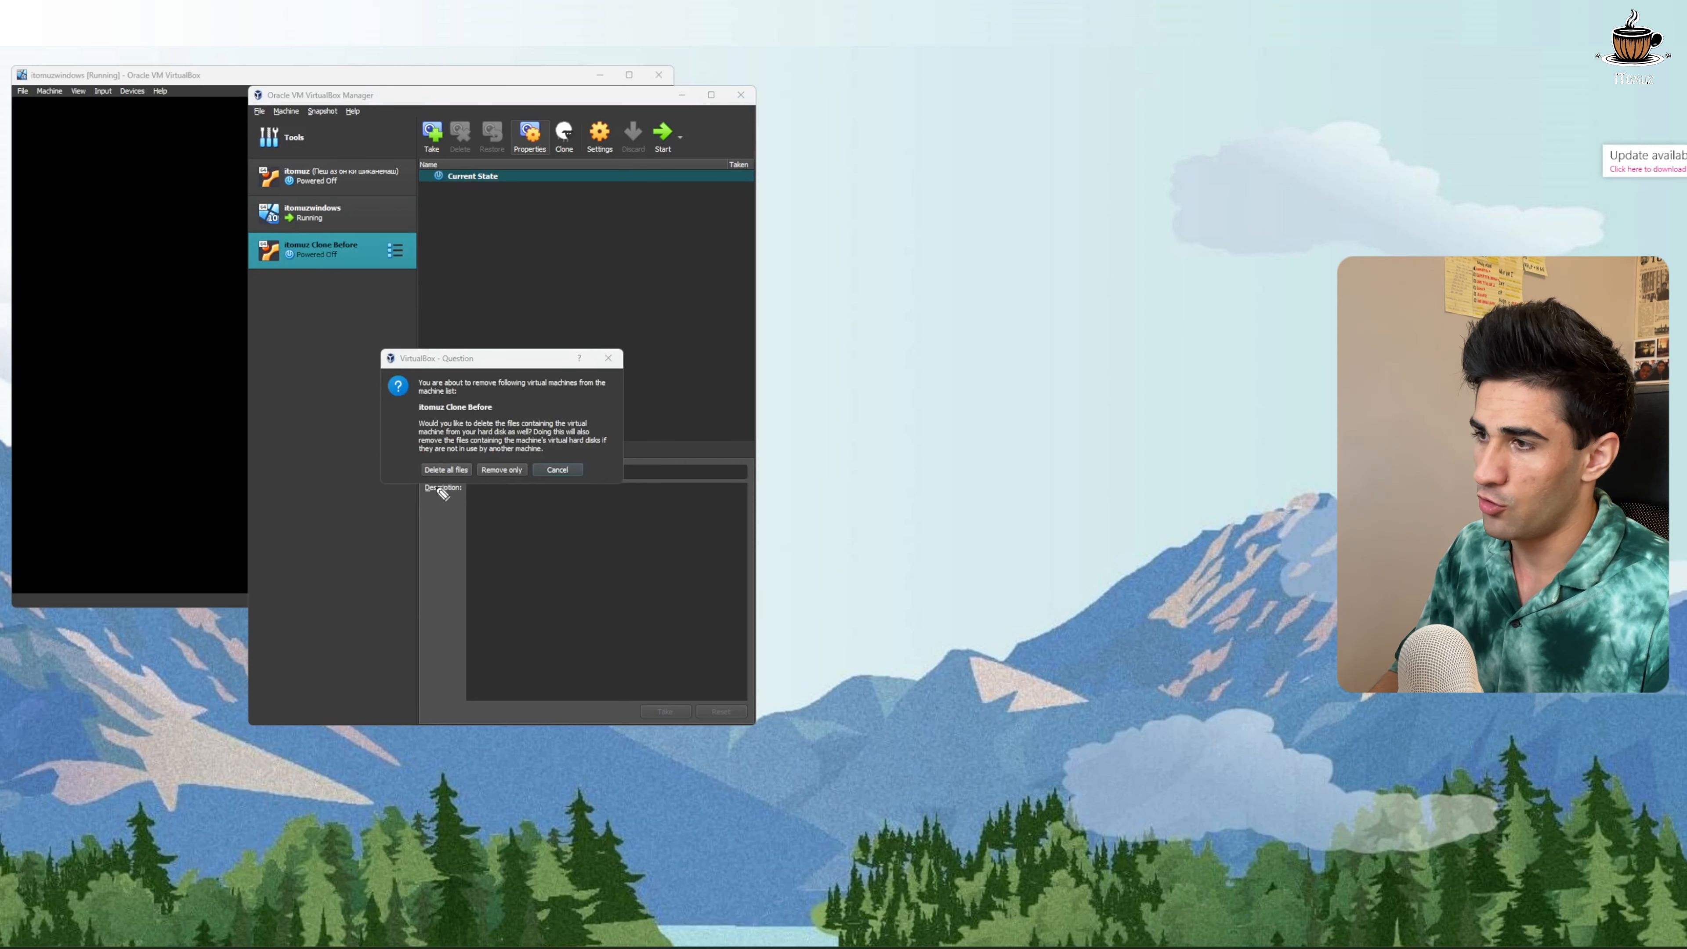
{"action": "mouse_move", "coordinate": [439, 493]}
{"action": "left_mouse_down"}
{"action": "mouse_move", "coordinate": [425, 535]}
{"action": "mouse_move", "coordinate": [416, 514]}
{"action": "left_mouse_up"}
{"action": "mouse_move", "coordinate": [435, 491]}
{"action": "left_mouse_down"}
{"action": "mouse_move", "coordinate": [451, 513]}
{"action": "mouse_move", "coordinate": [465, 478]}
{"action": "mouse_move", "coordinate": [433, 493]}
{"action": "left_mouse_up"}
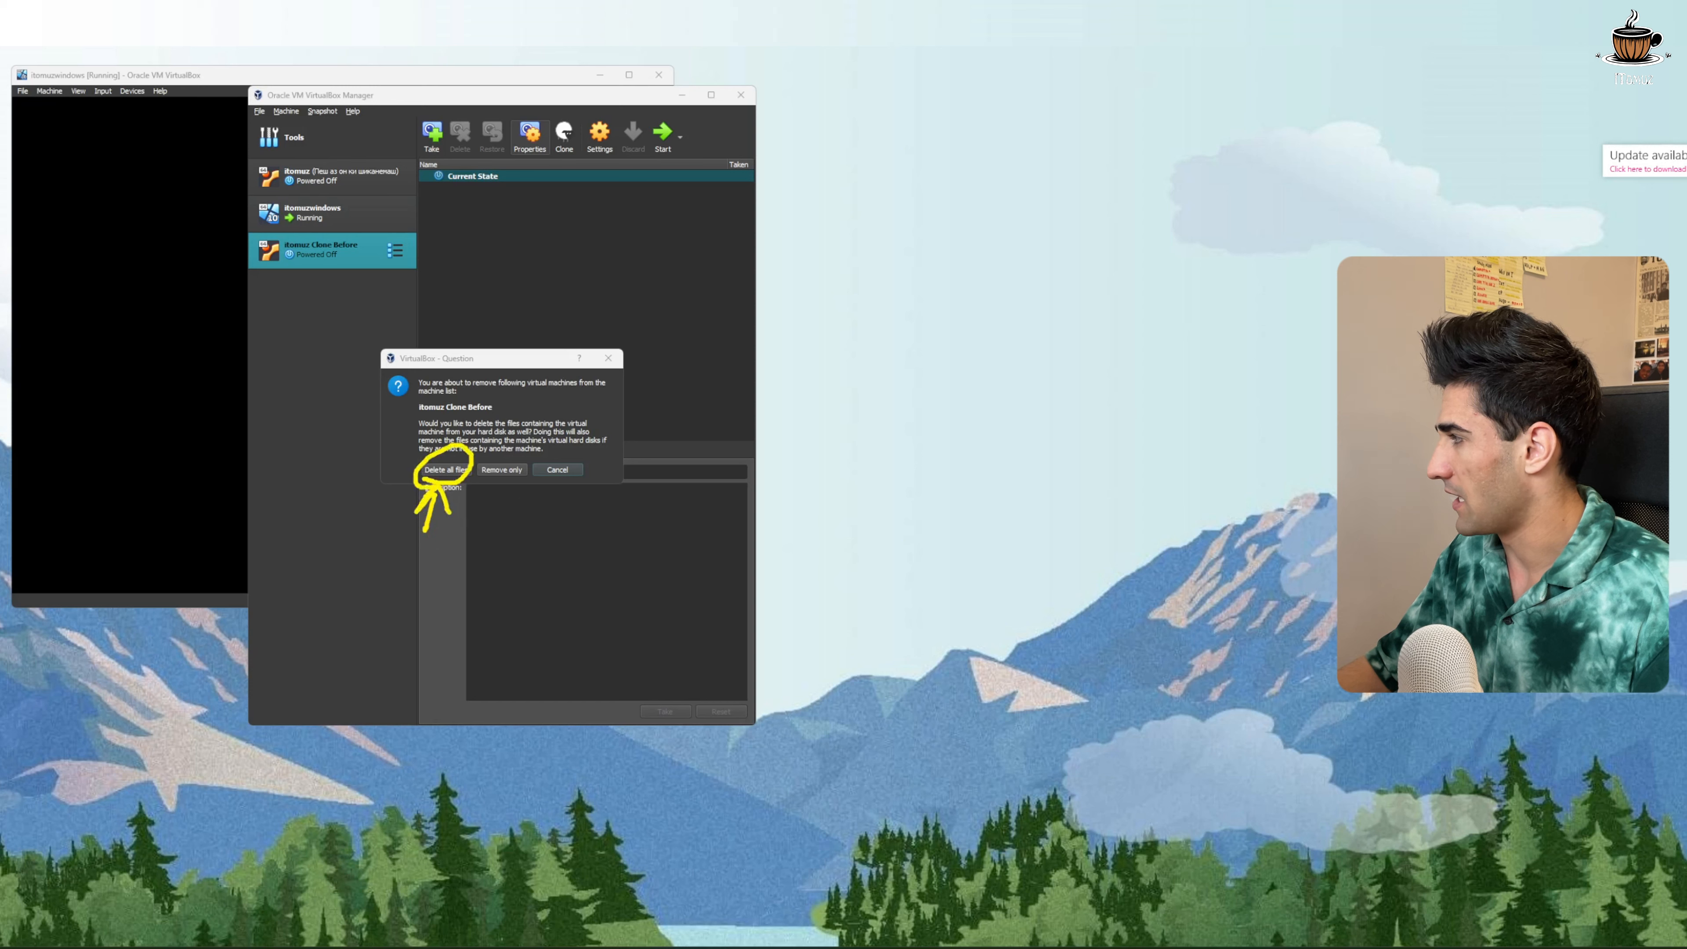
{"action": "left_click", "coordinate": [443, 474]}
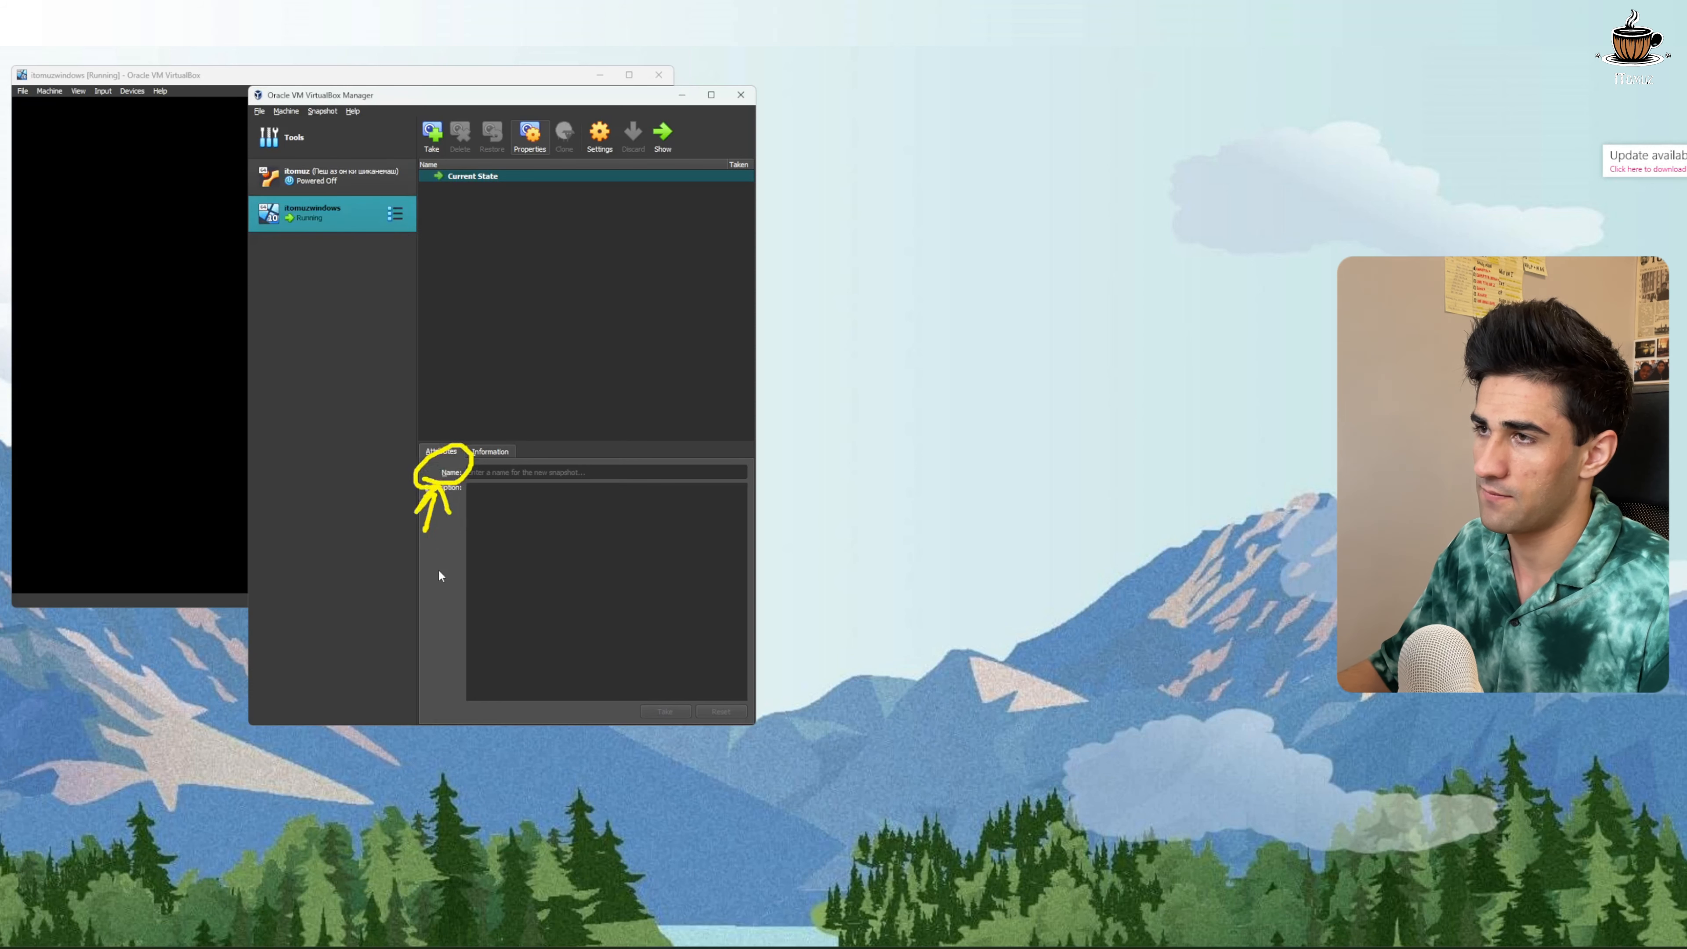
Delete the saved snapshot of the original itomuz machine, keeping its current state
{"action": "left_click", "coordinate": [335, 192]}
{"action": "left_click", "coordinate": [489, 177]}
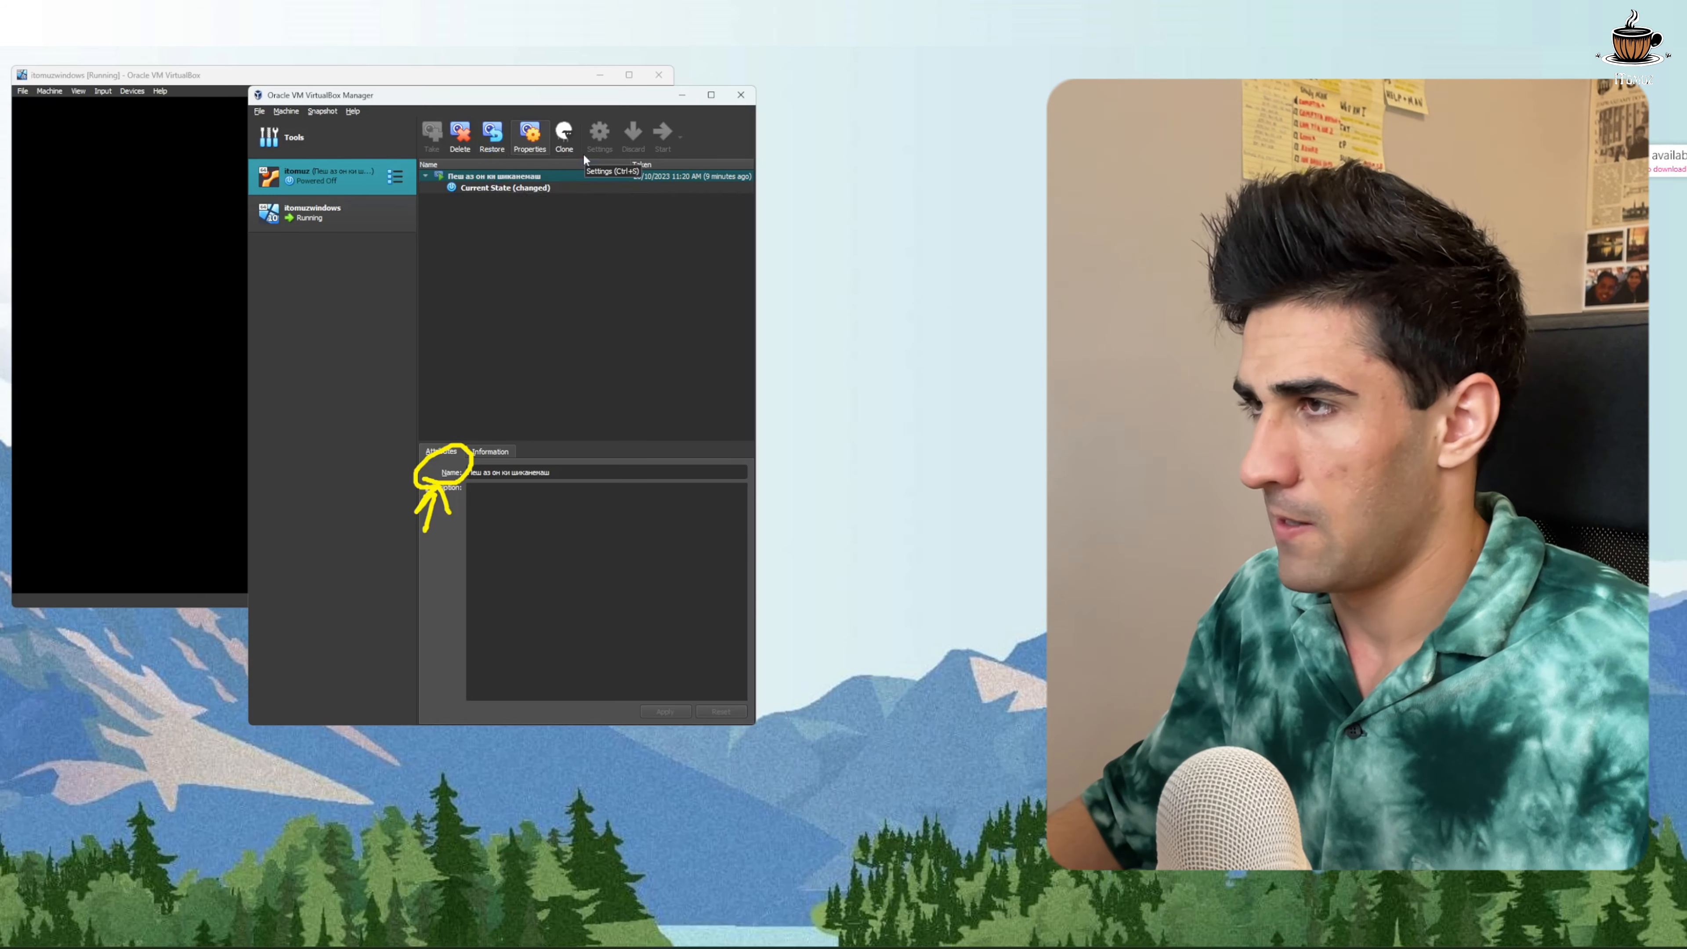
{"action": "right_click", "coordinate": [520, 176]}
{"action": "left_click", "coordinate": [549, 181]}
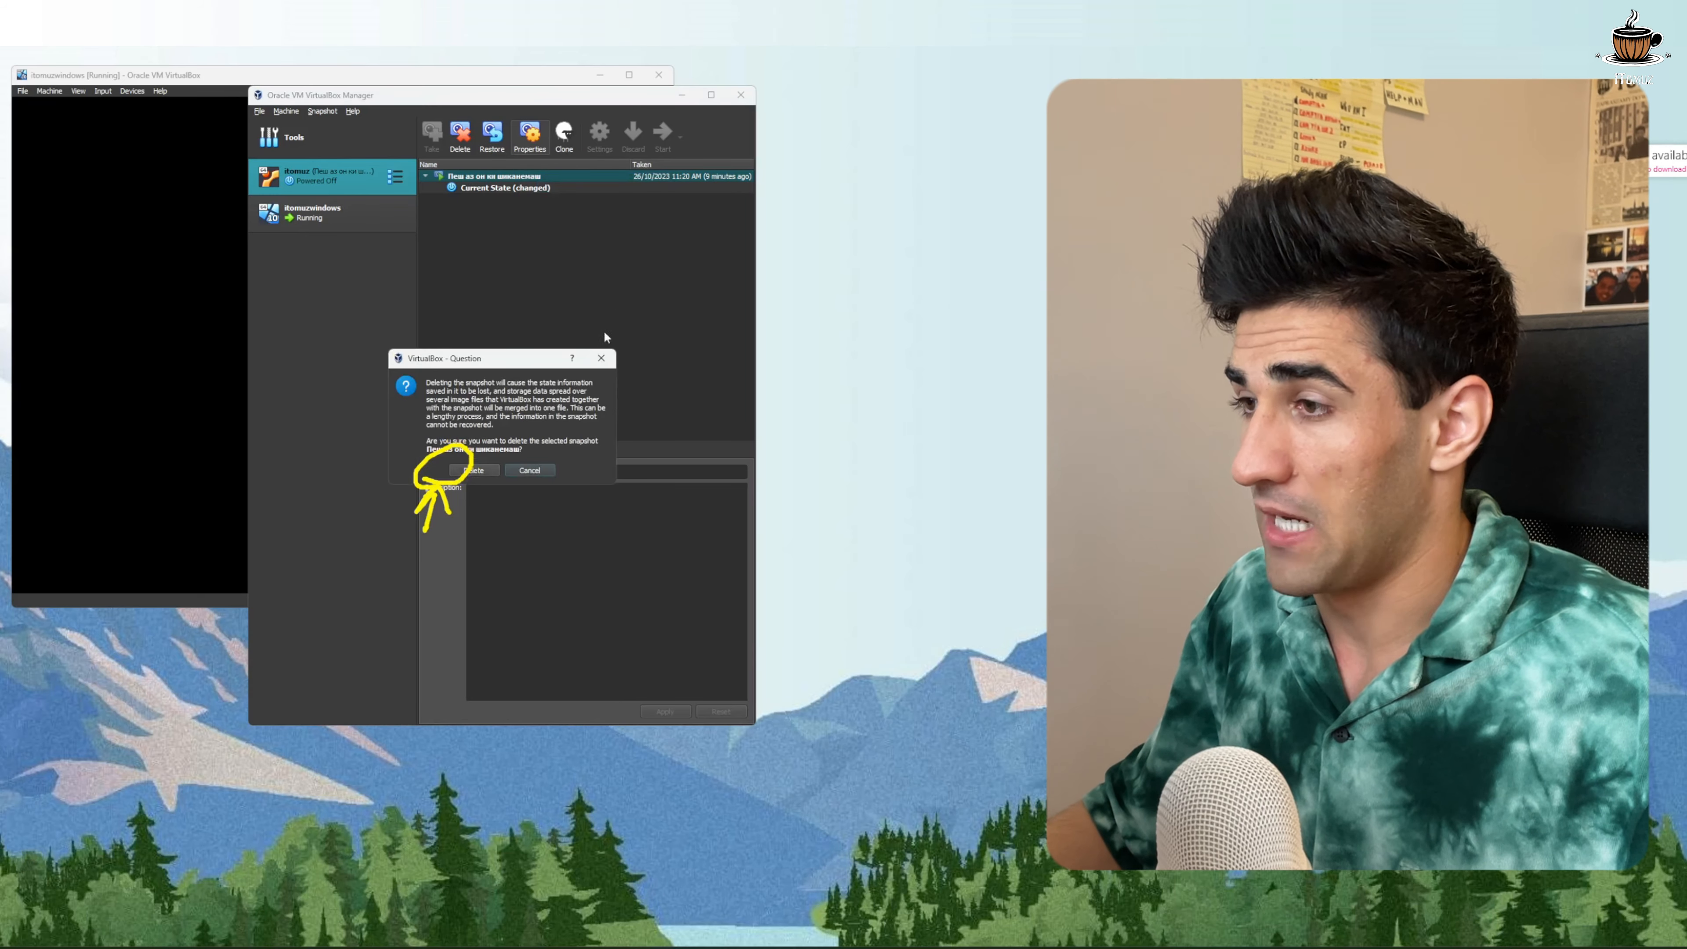
{"action": "left_click", "coordinate": [483, 465]}
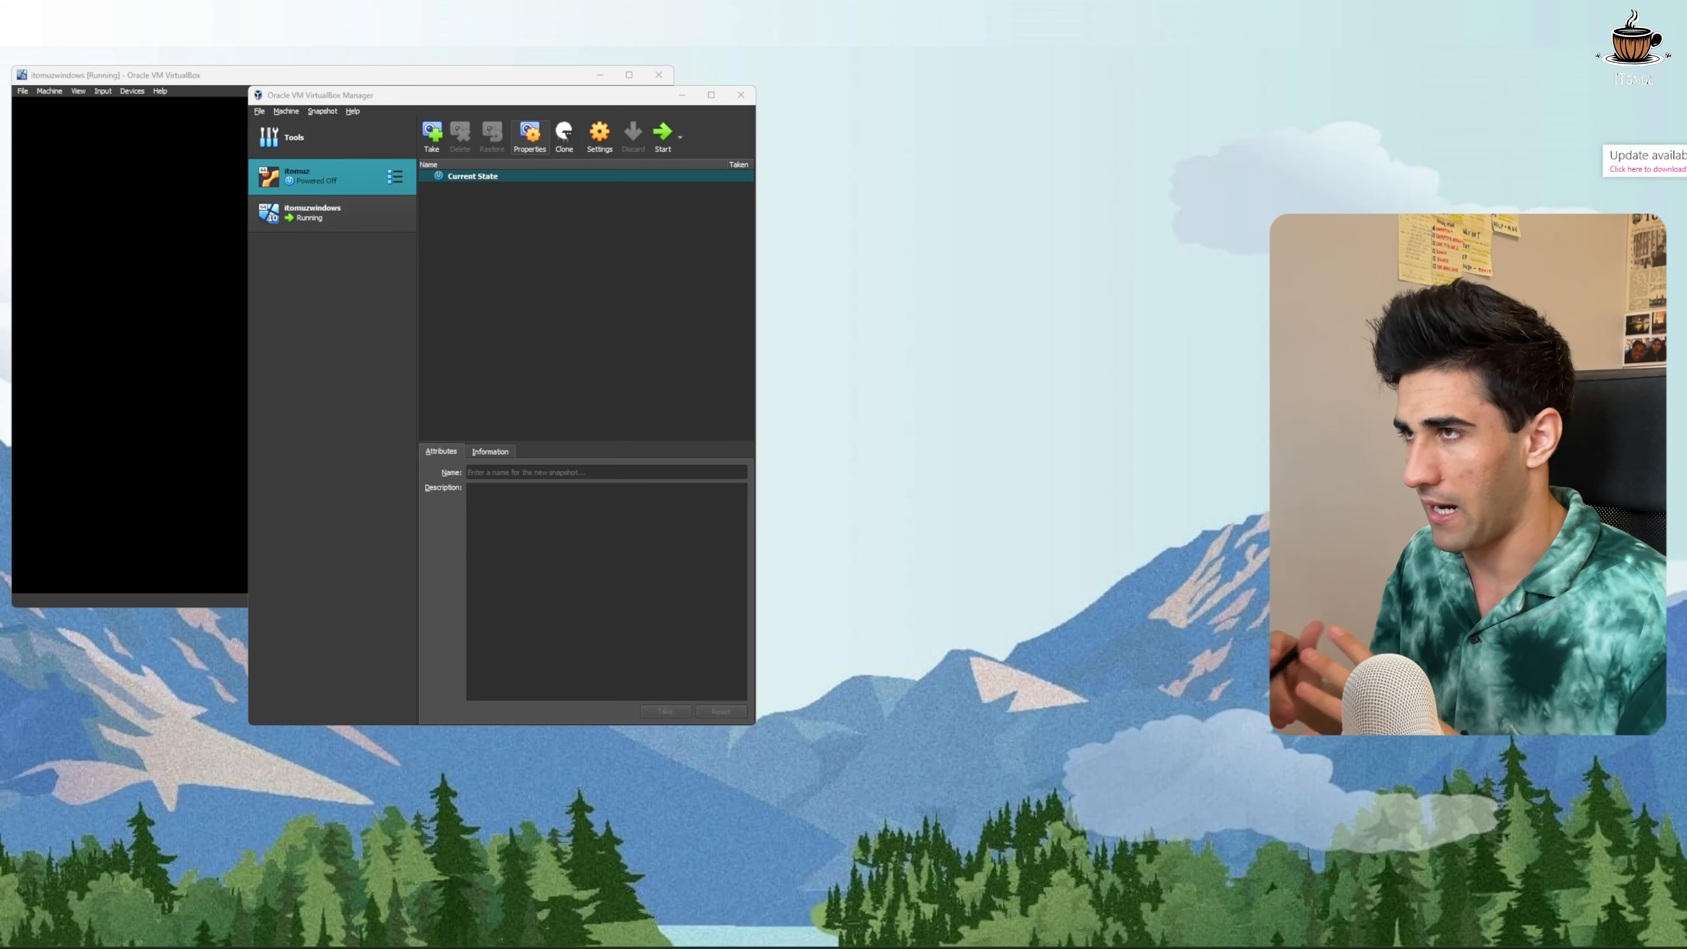
Move the Manager window clear of the itomuzwindows machine's window and start the itomuz machine
{"action": "left_click_drag", "start_coordinate": [443, 105], "coordinate": [1026, 113]}
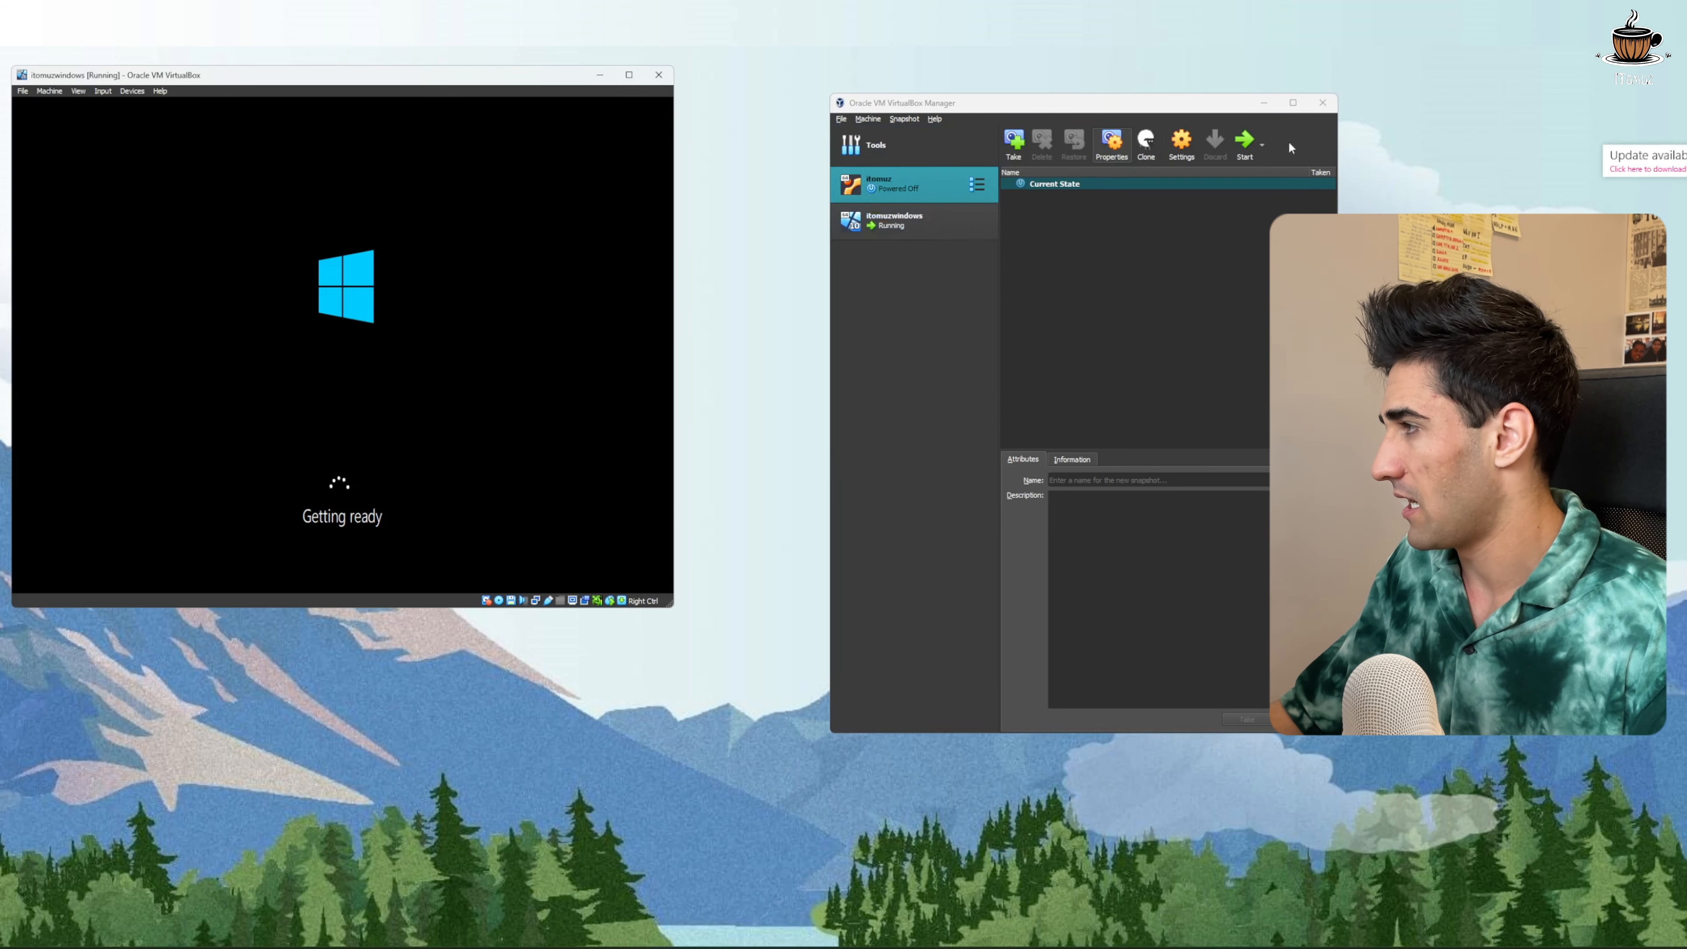
{"action": "left_click", "coordinate": [1245, 151]}
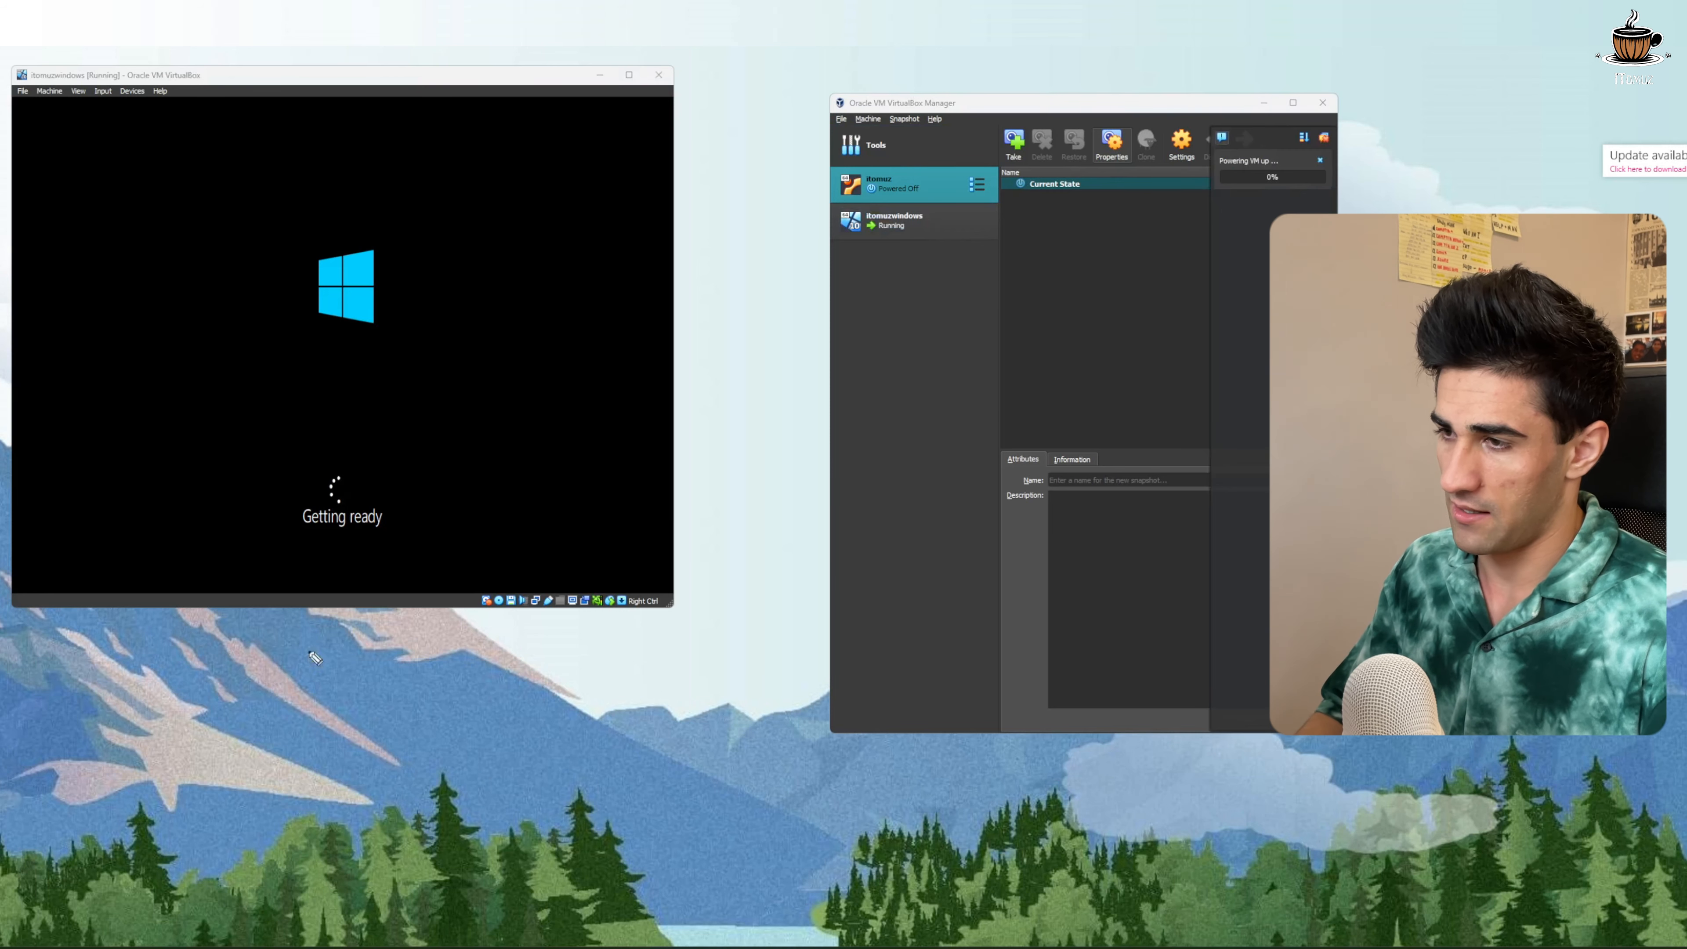
{"action": "mouse_move", "coordinate": [291, 548]}
{"action": "left_mouse_down"}
{"action": "mouse_move", "coordinate": [278, 535]}
{"action": "mouse_move", "coordinate": [306, 558]}
{"action": "left_mouse_up"}
{"action": "mouse_move", "coordinate": [306, 683]}
{"action": "left_mouse_down"}
{"action": "mouse_move", "coordinate": [301, 722]}
{"action": "mouse_move", "coordinate": [330, 702]}
{"action": "left_mouse_up"}
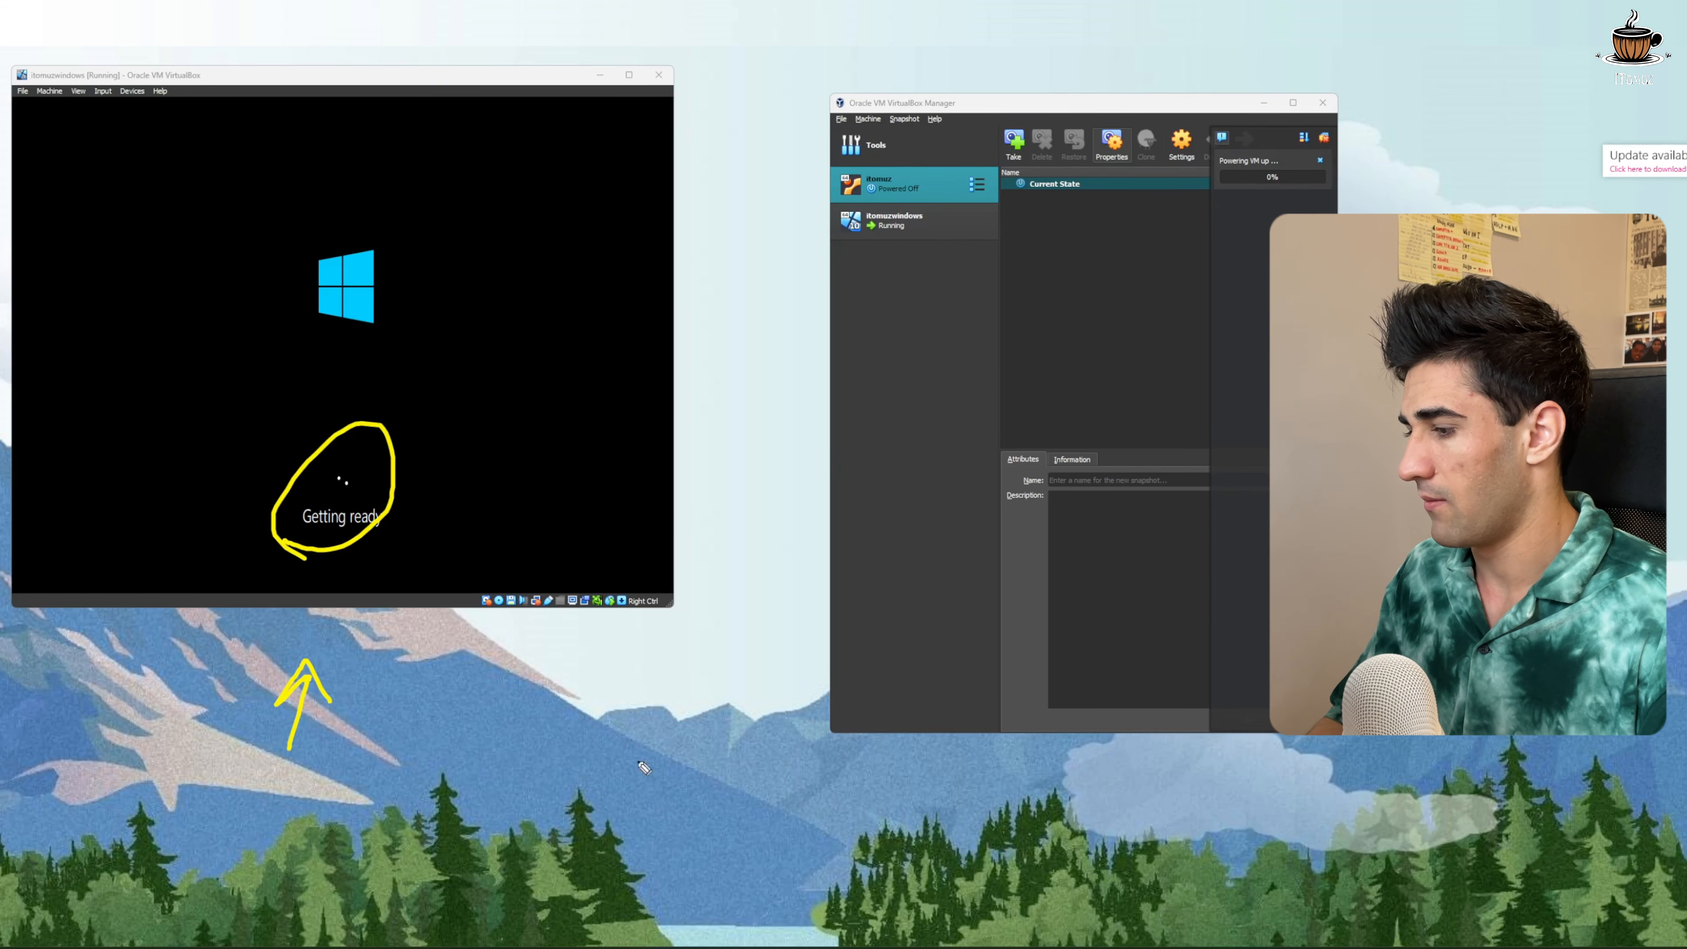
{"action": "mouse_move", "coordinate": [624, 856]}
{"action": "left_mouse_down"}
{"action": "mouse_move", "coordinate": [765, 632]}
{"action": "mouse_move", "coordinate": [768, 755]}
{"action": "left_mouse_up"}
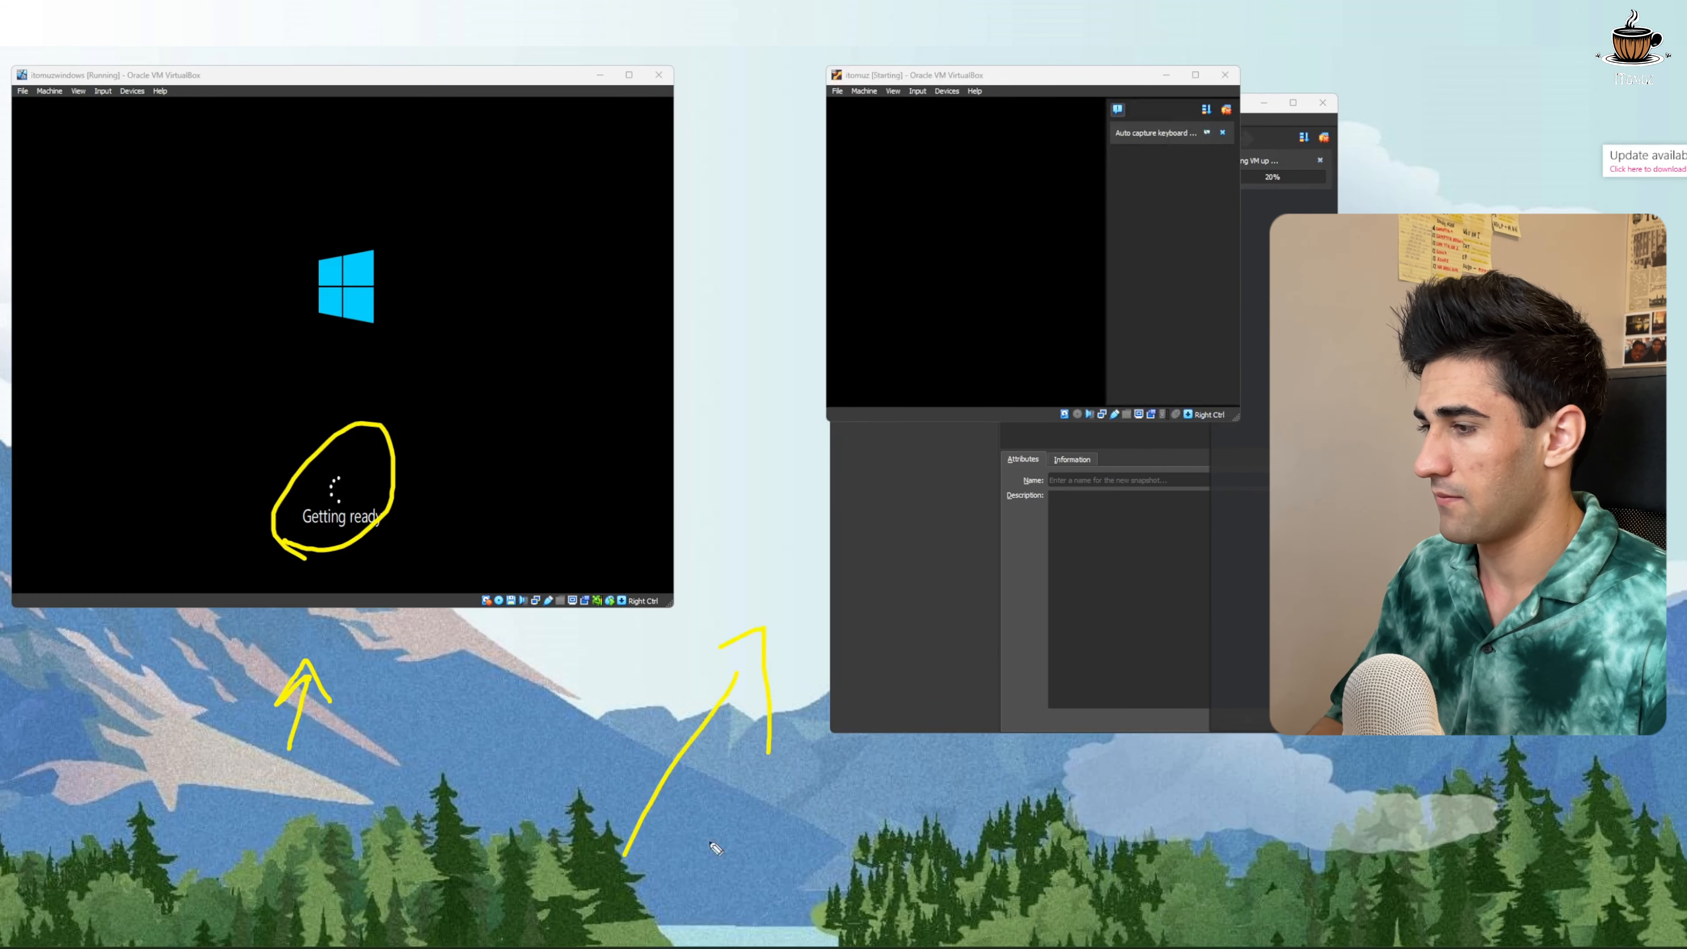